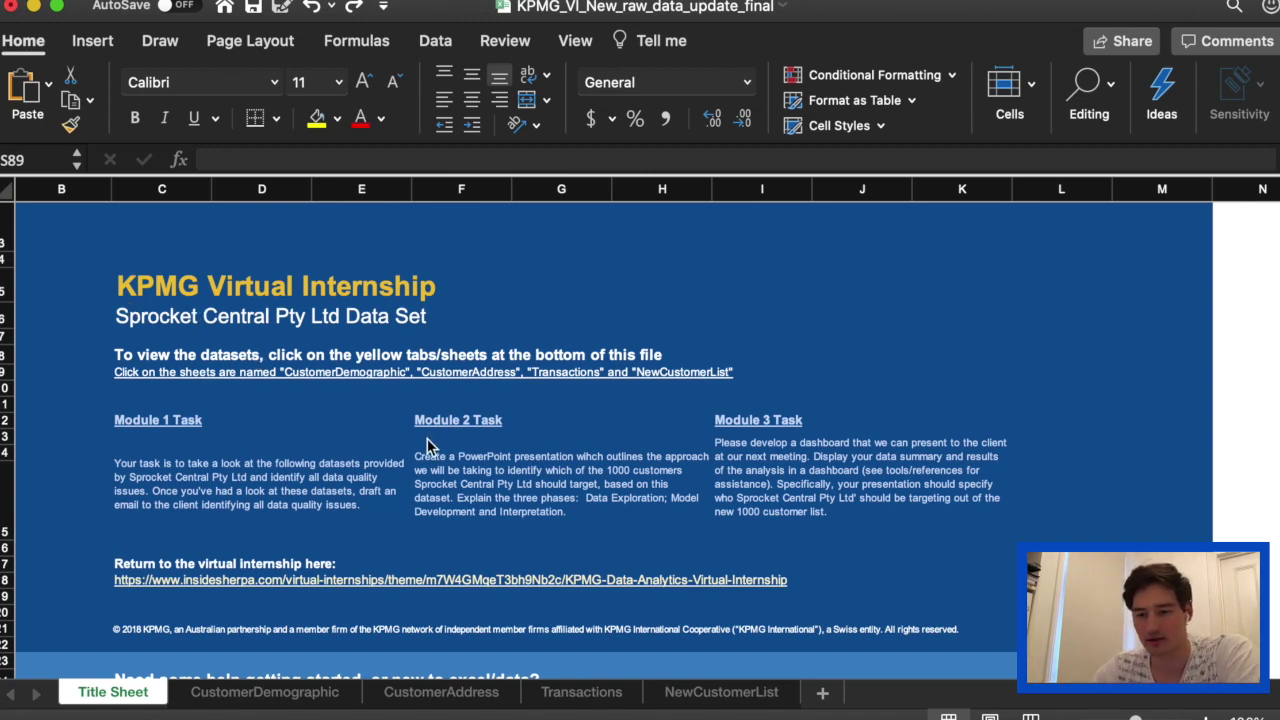
Step: On the CustomerDemographic sheet, delete the note row so the headers start in row 1
scroll(372, 450, down, 1)
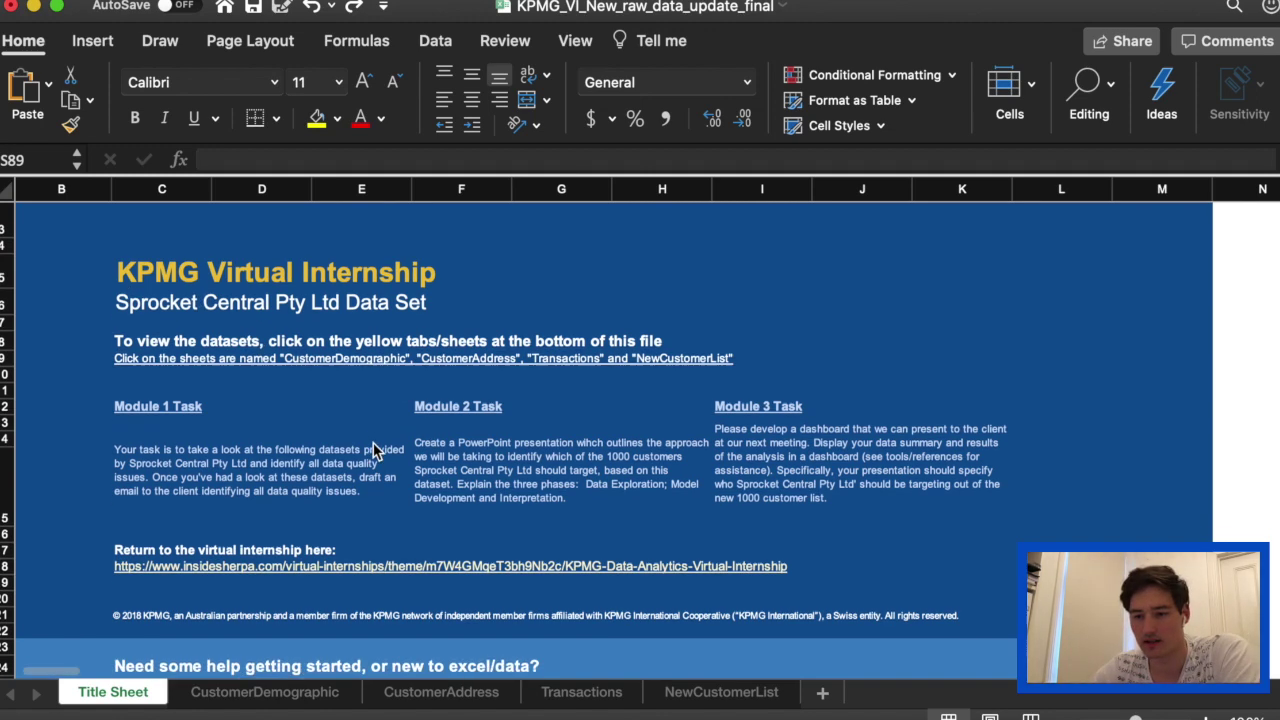
scroll(372, 450, up, 1)
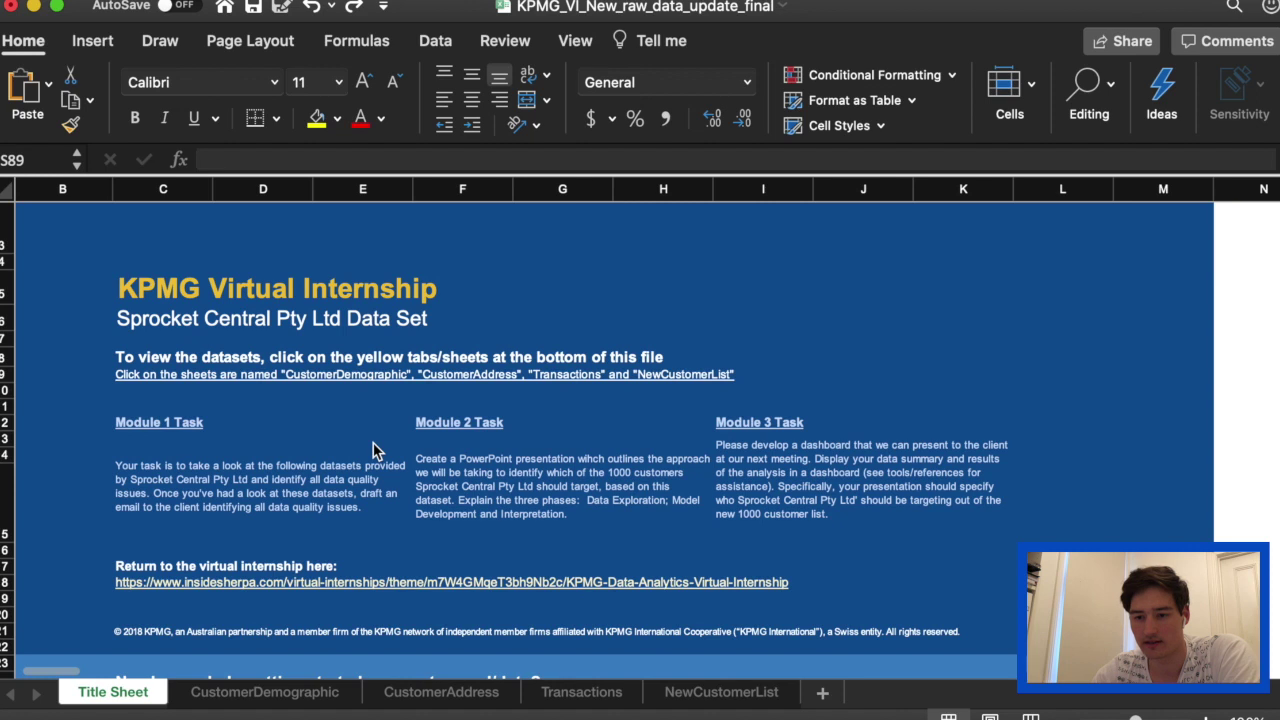
click(291, 700)
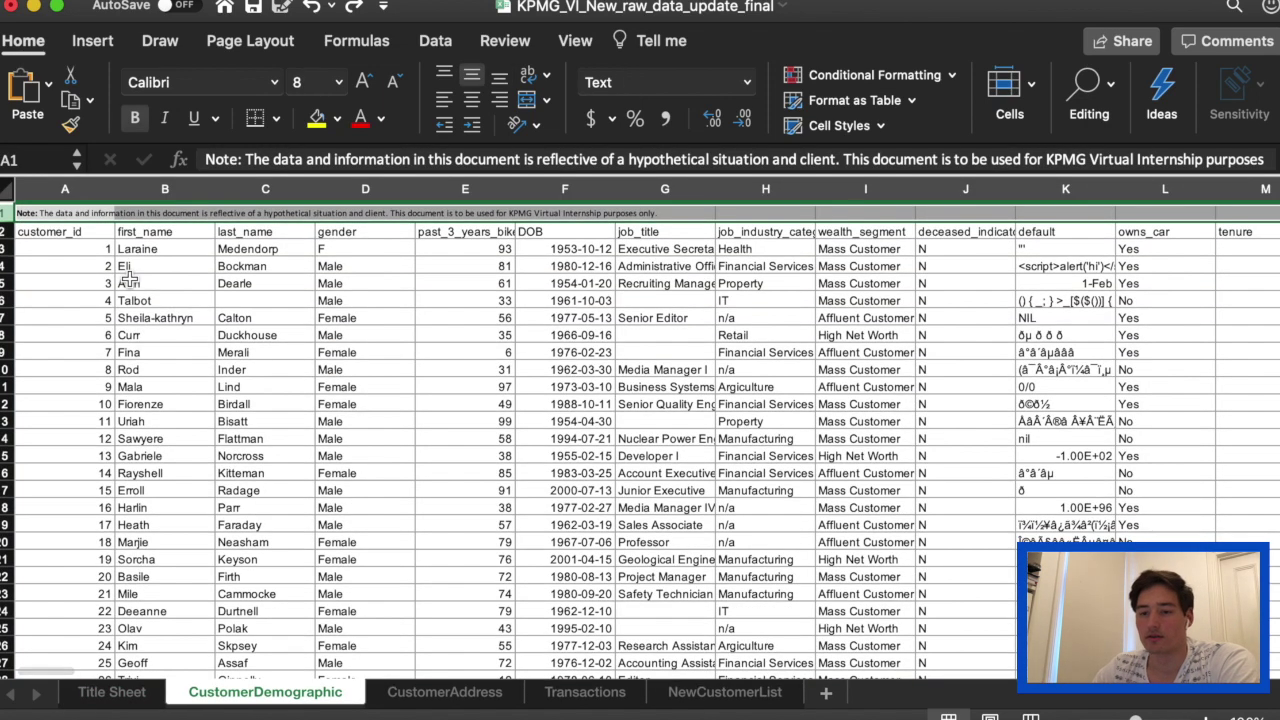
scroll(128, 281, down, 1)
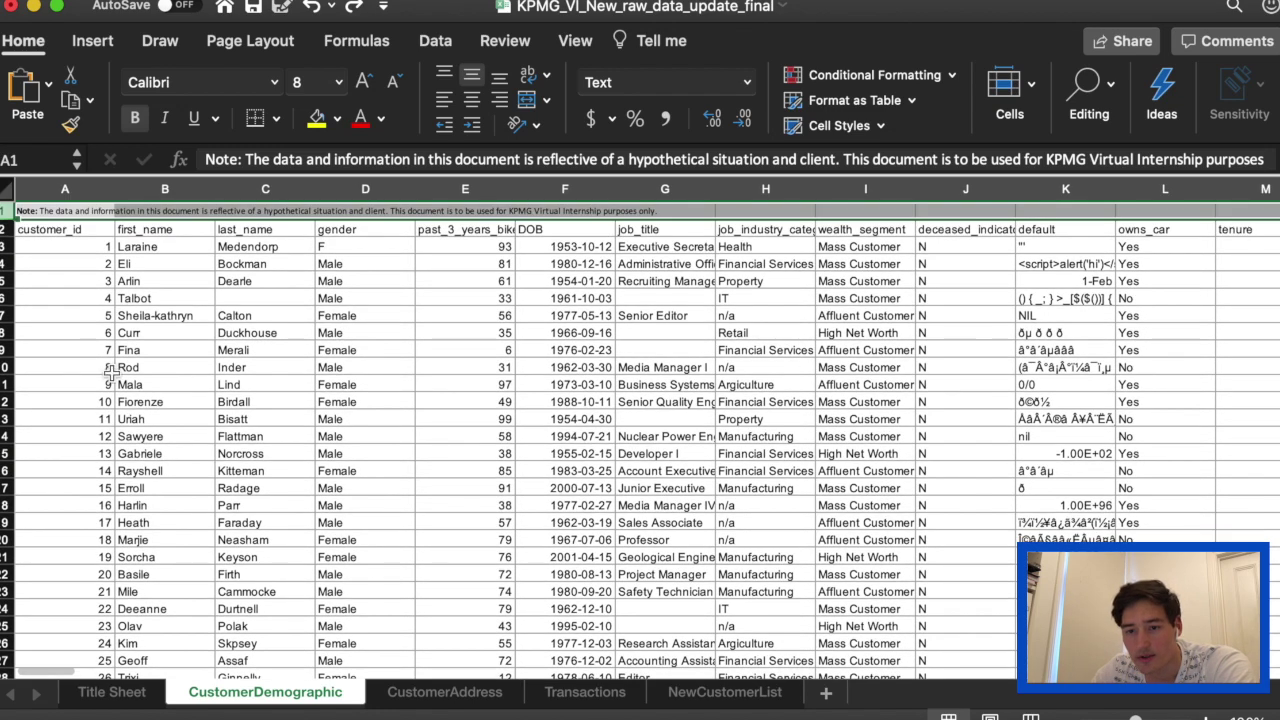
click(99, 230)
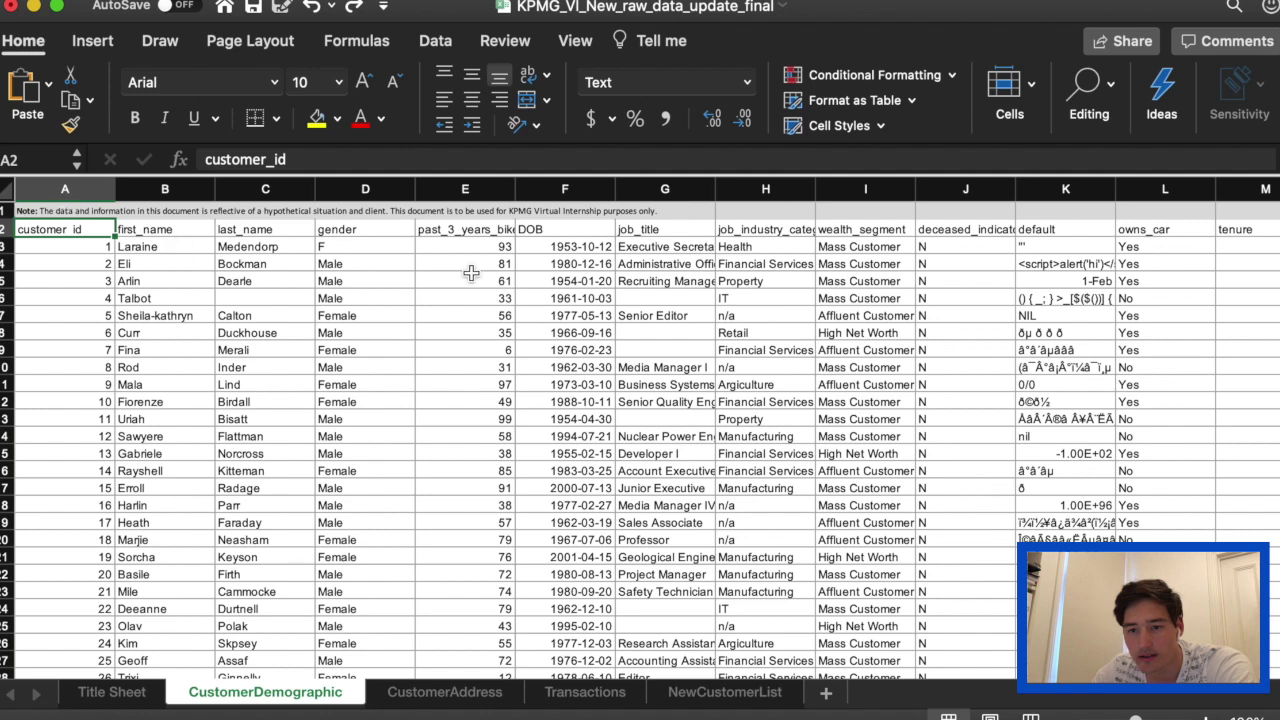
click(8, 211)
right_click(8, 211)
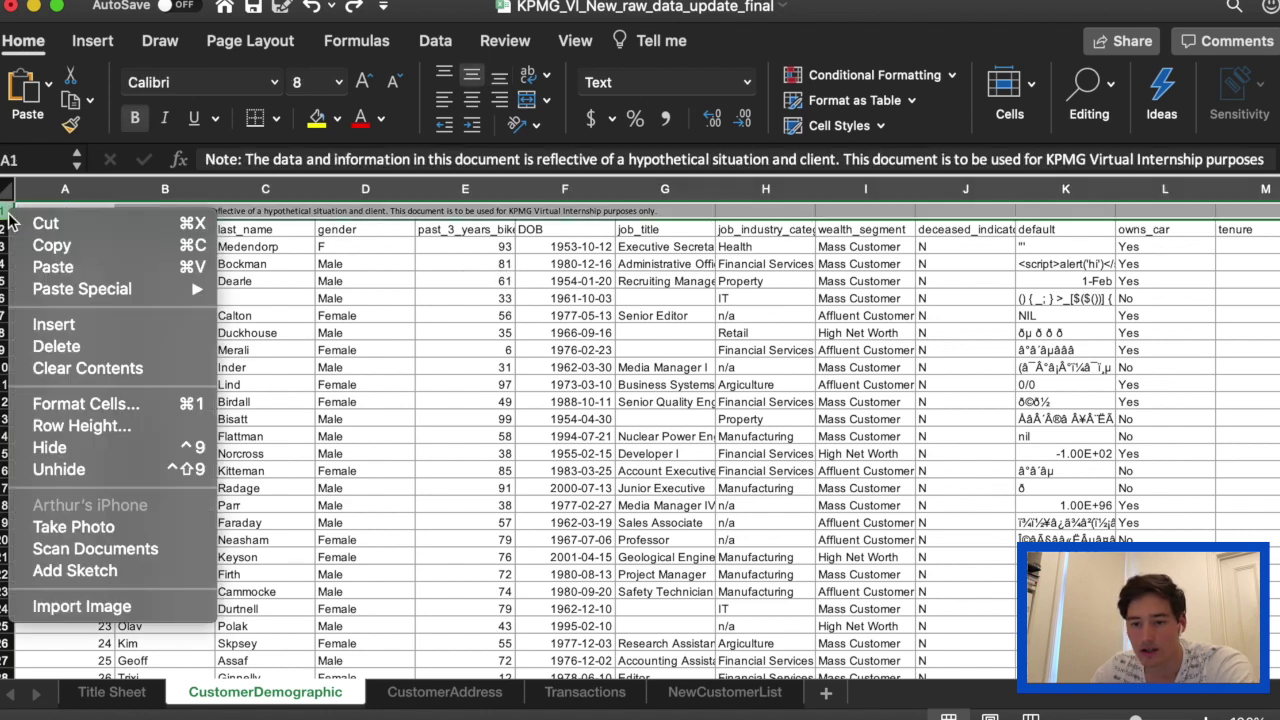
click(90, 348)
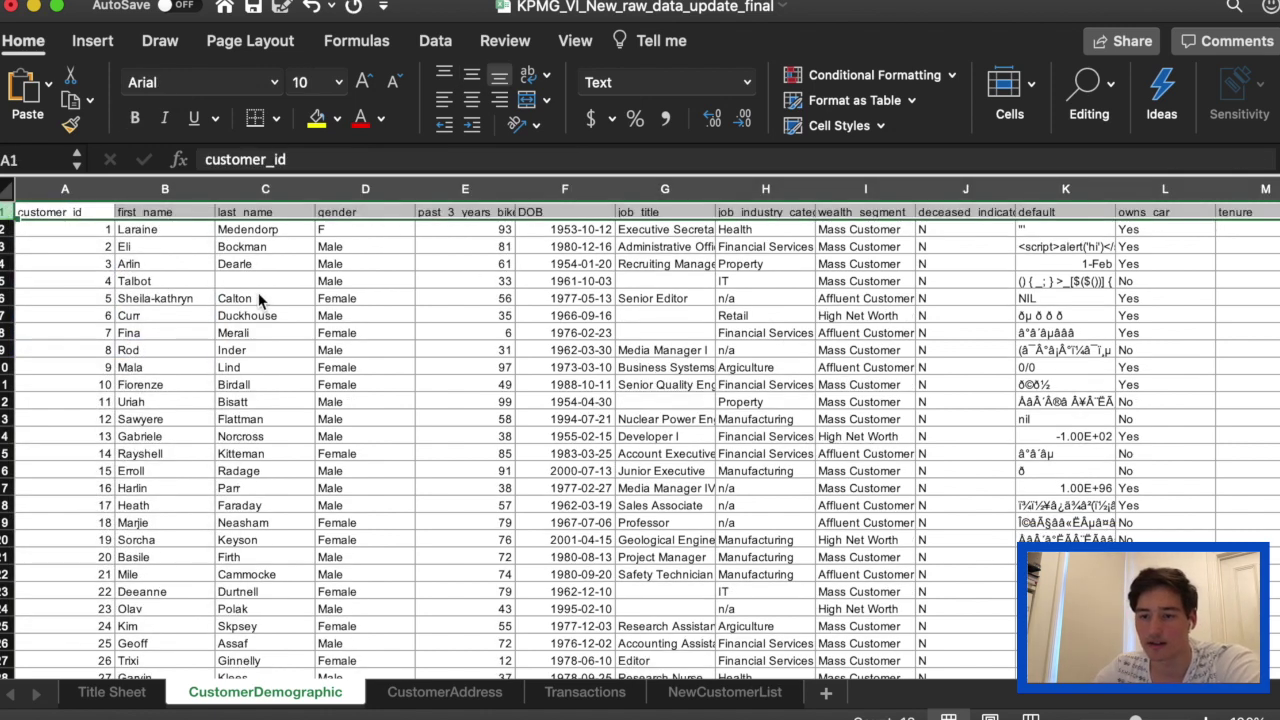
Step: Add filters to the header row and check the customer_id filter list
click(1086, 100)
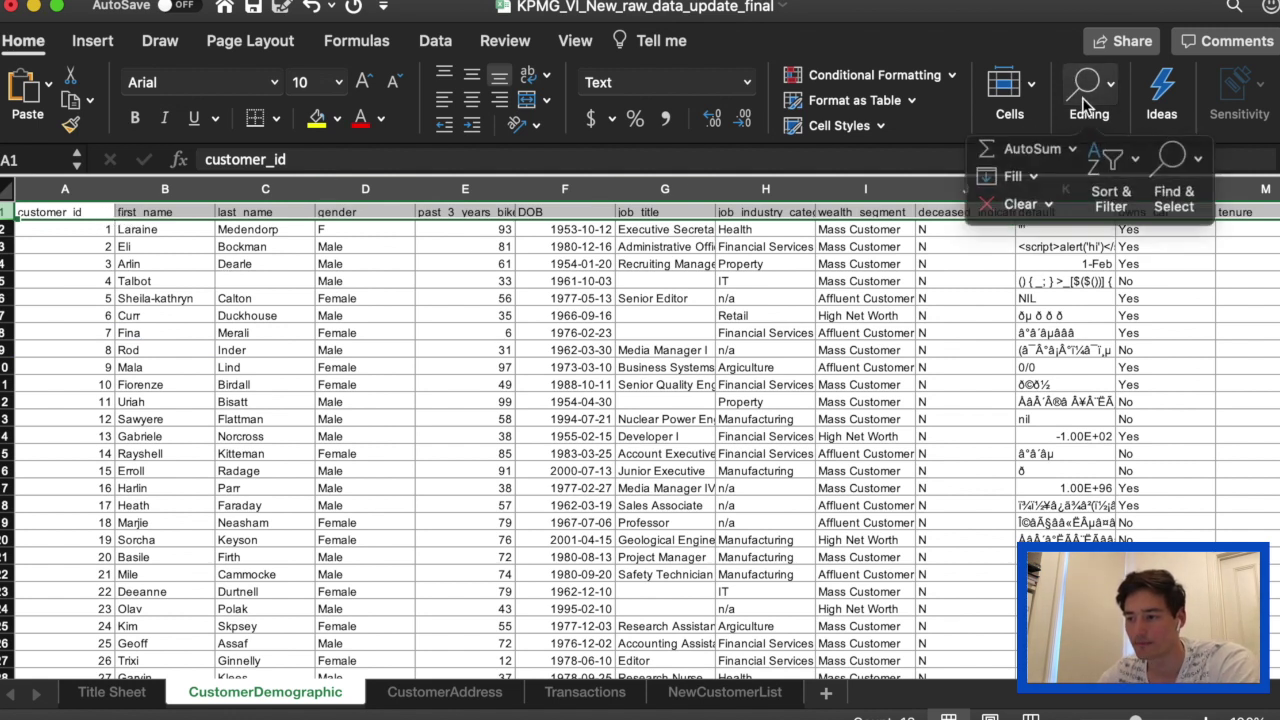
click(1106, 158)
click(1140, 291)
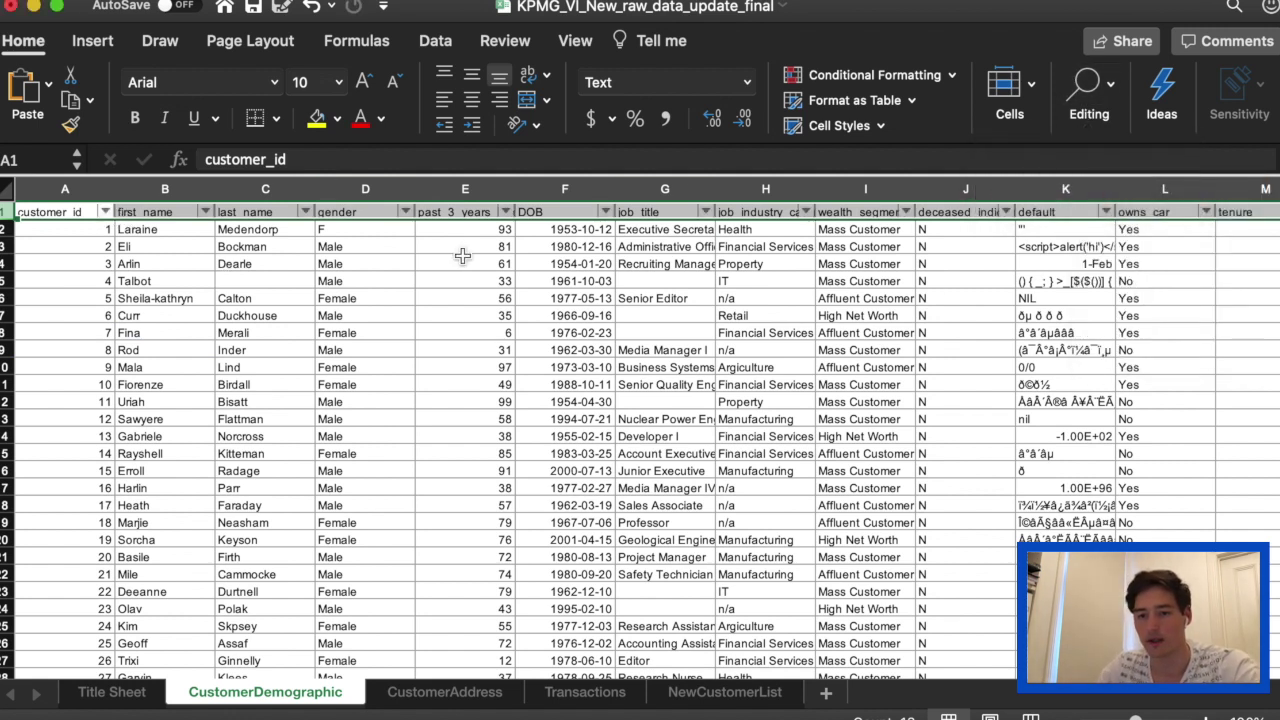
click(105, 213)
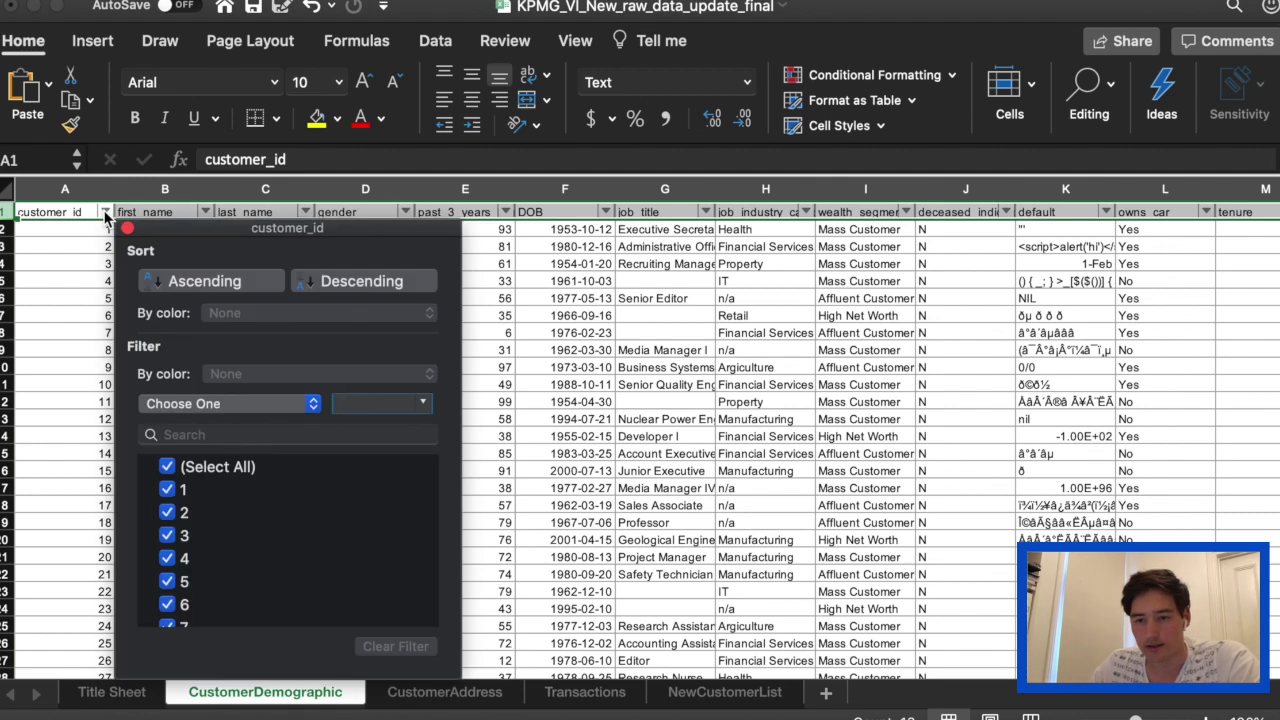
click(105, 213)
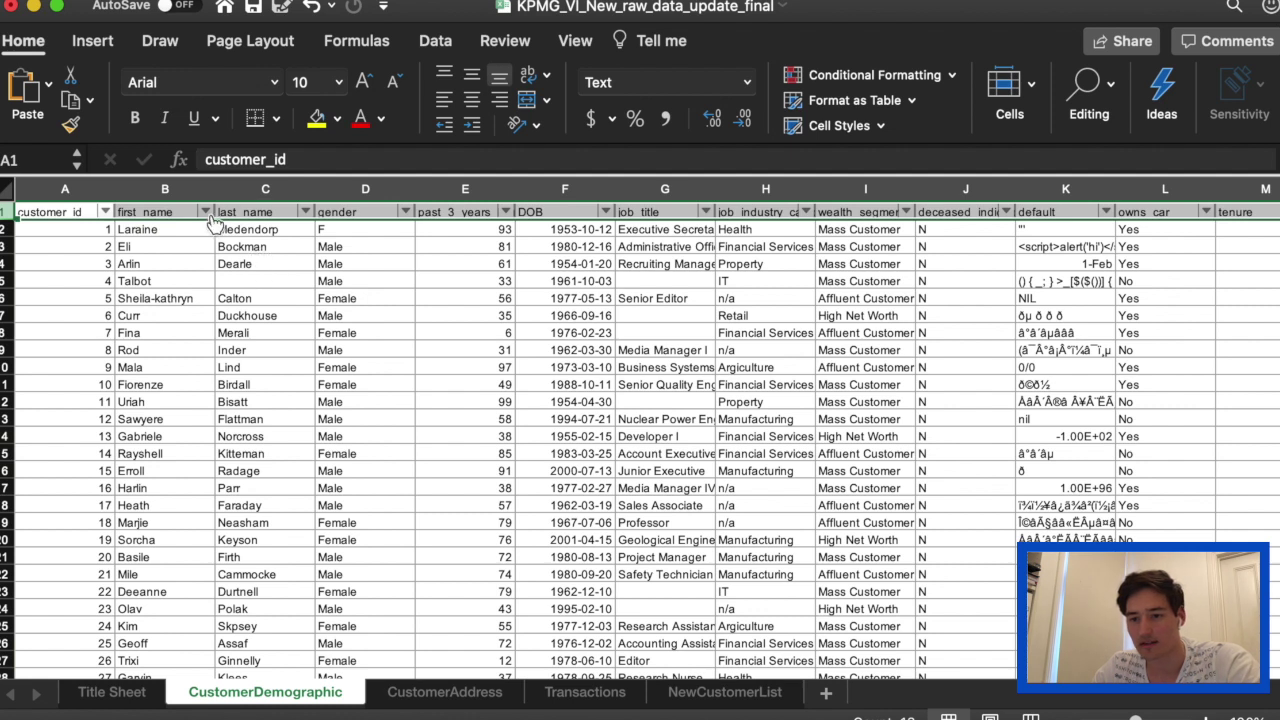
Step: Review the first_name and last_name filter lists, then select gender cell D2
click(206, 214)
scroll(383, 491, down, 3)
scroll(383, 491, up, 3)
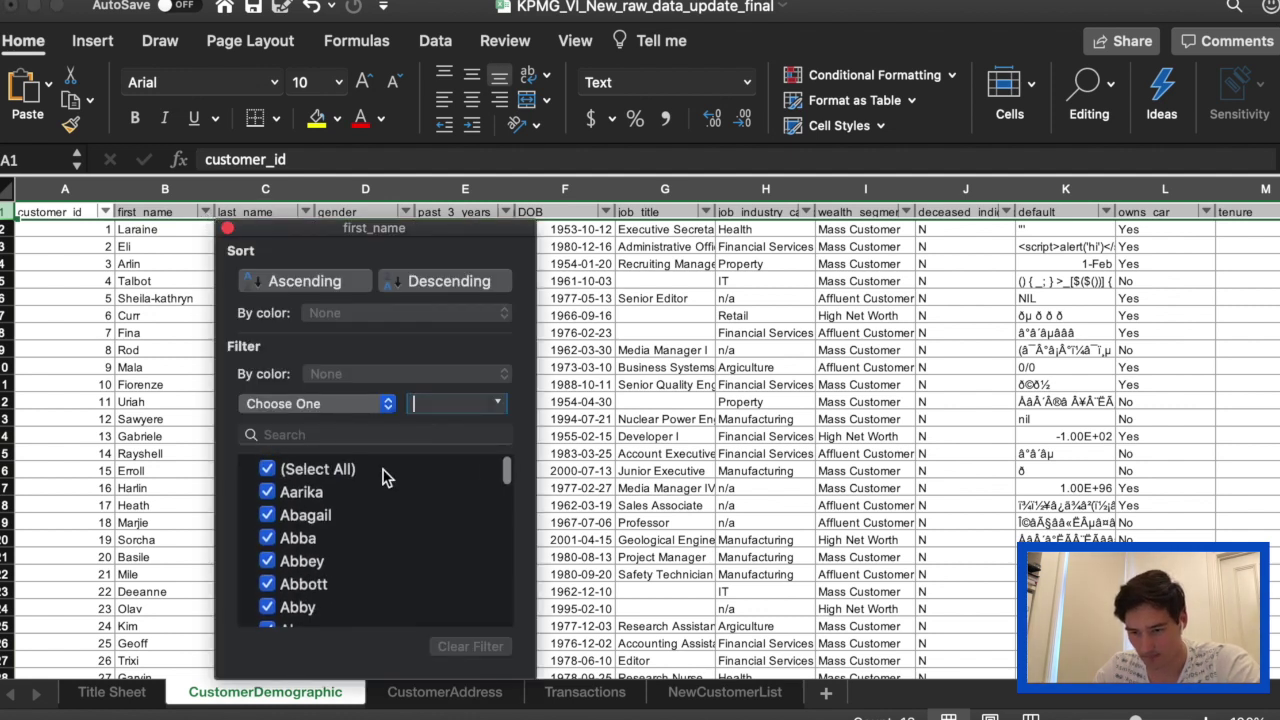
drag(503, 471, 500, 425)
click(228, 229)
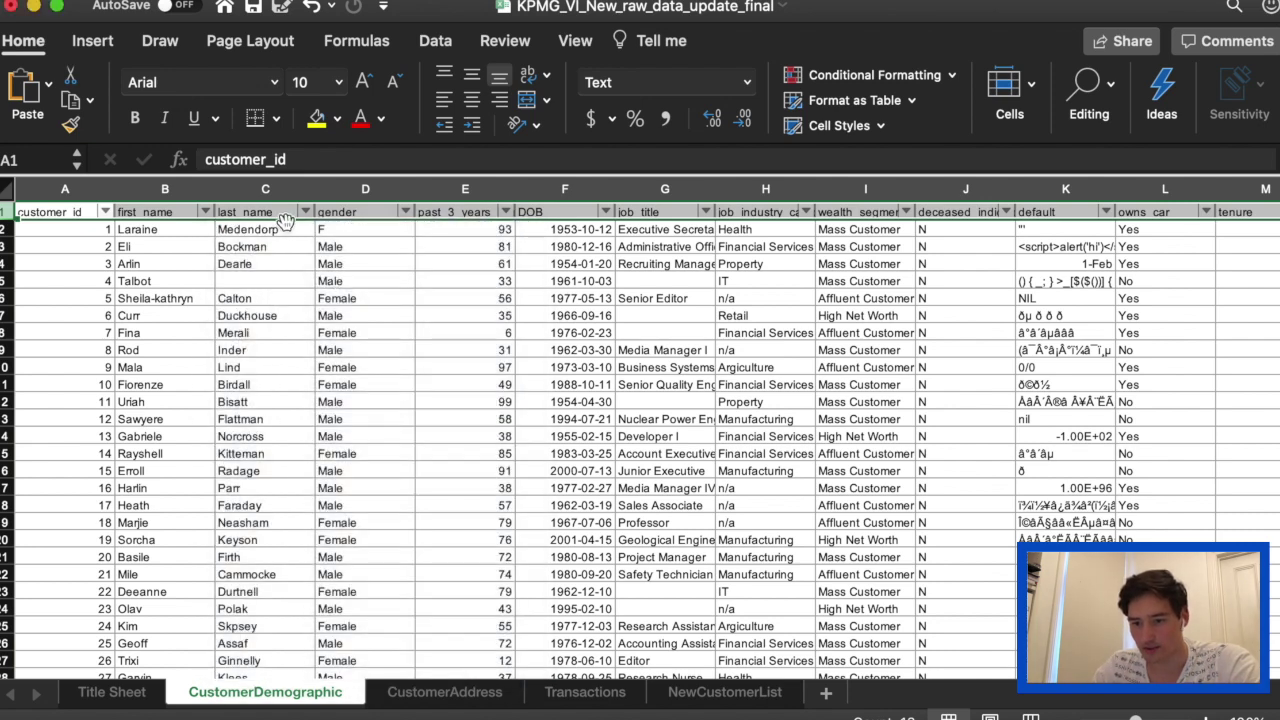
click(307, 212)
scroll(585, 557, down, 3)
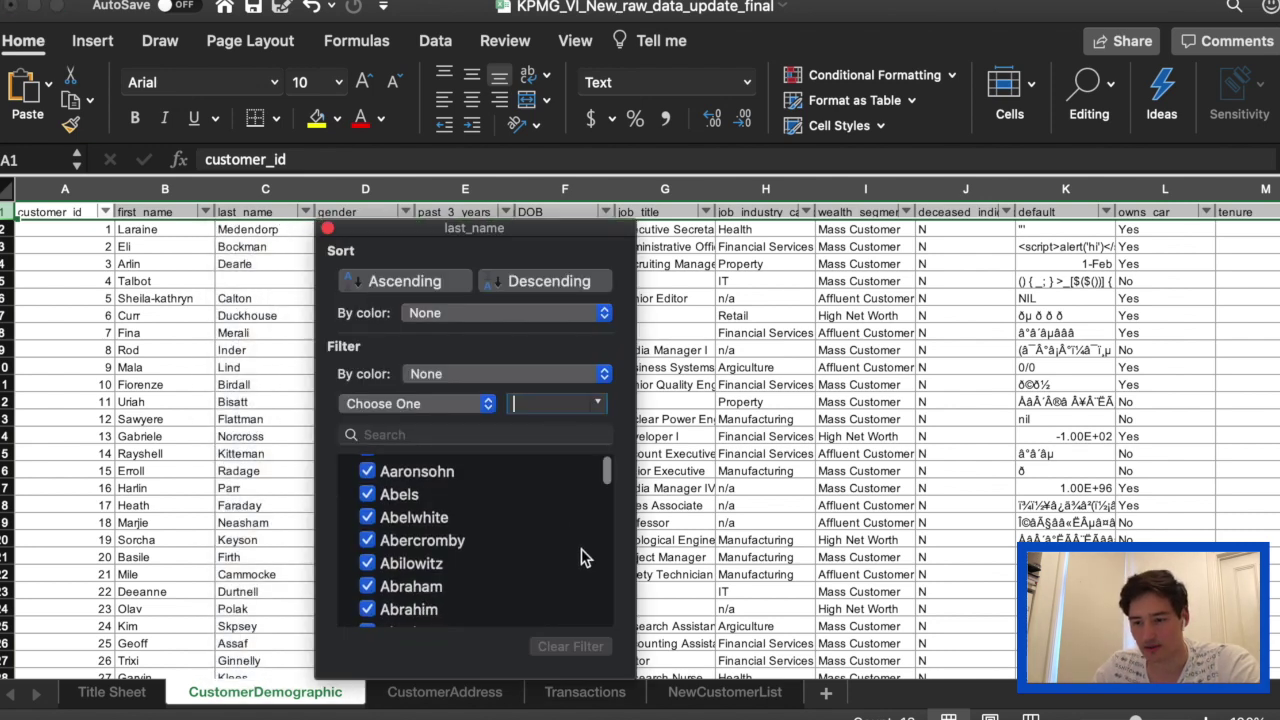
drag(606, 491, 597, 429)
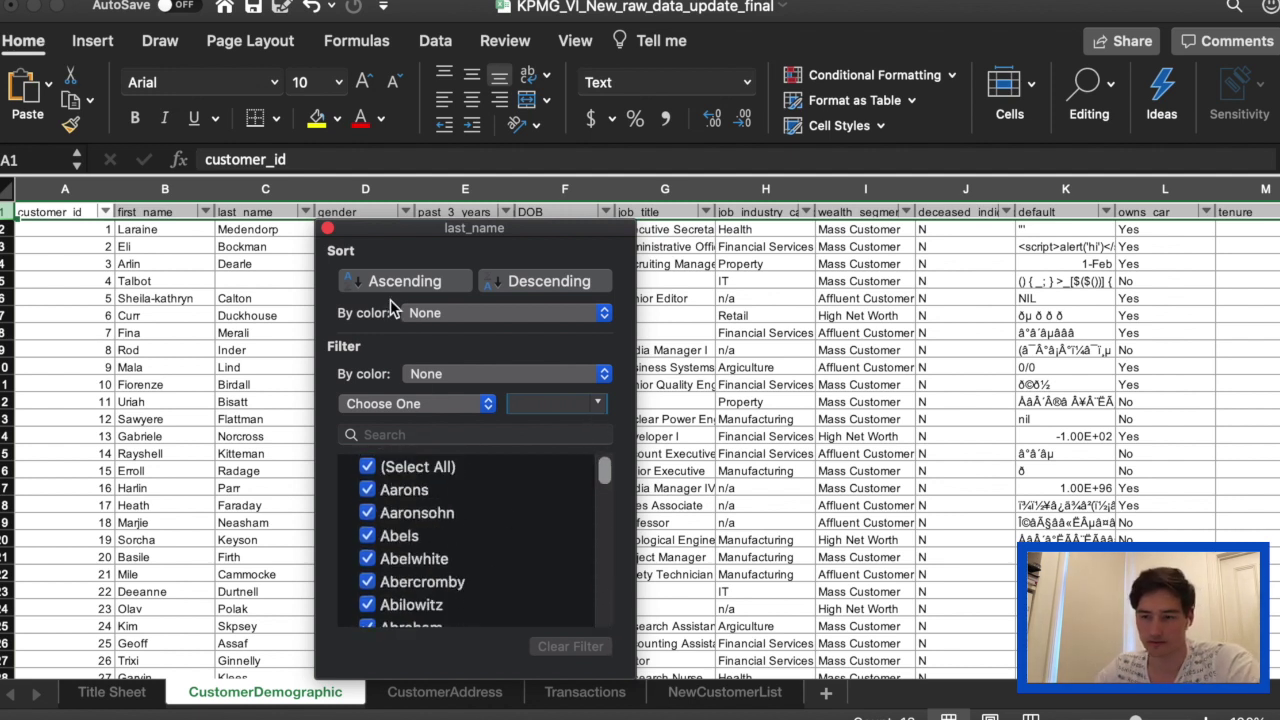
click(326, 230)
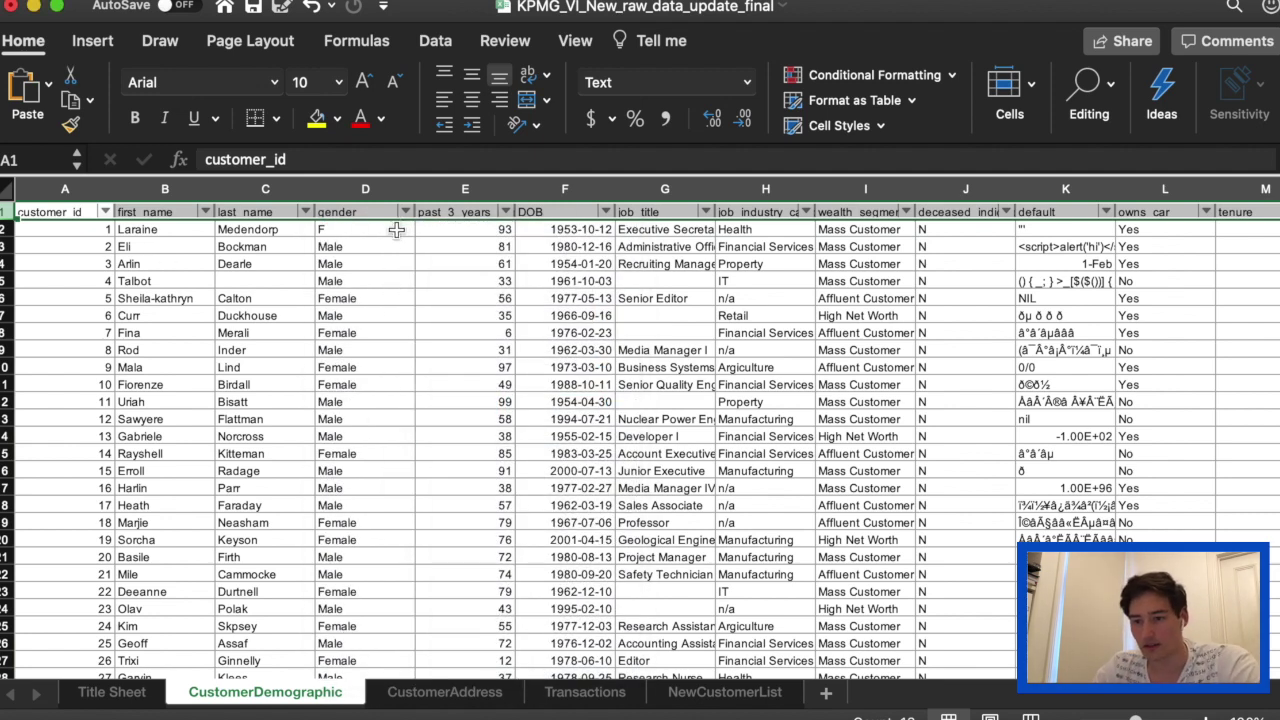
click(397, 230)
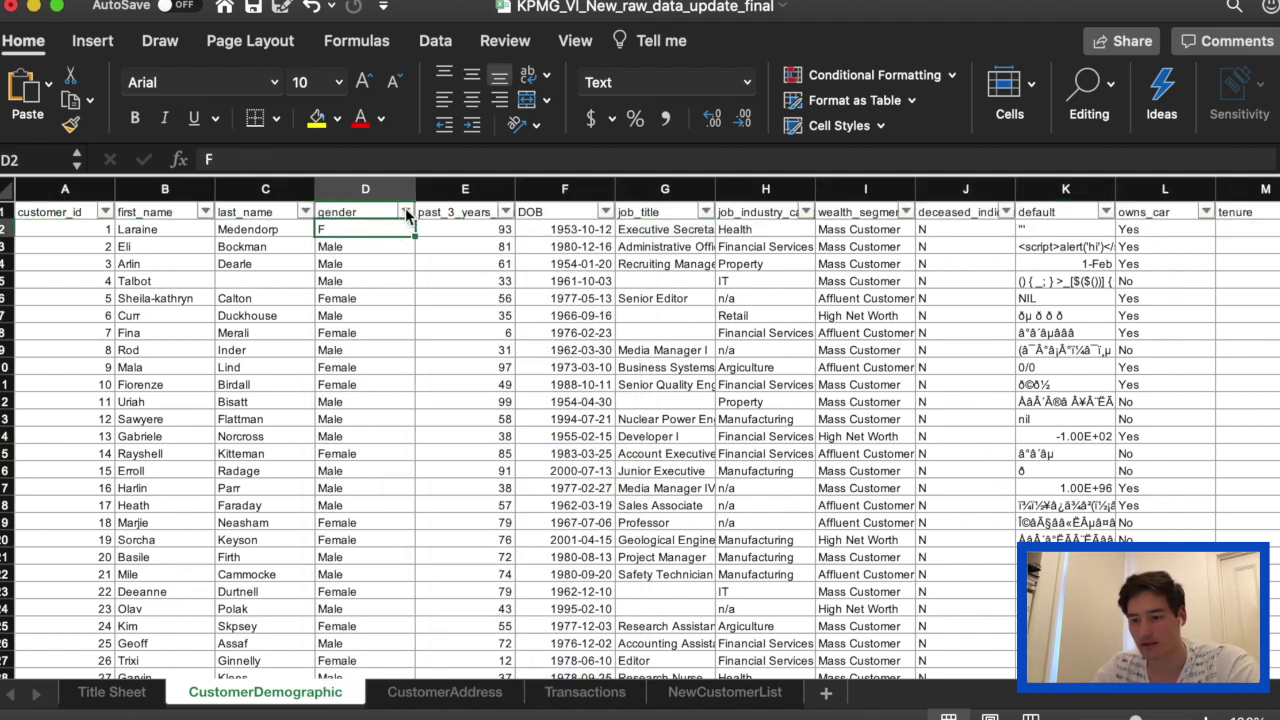
Step: Filter the gender column to show only rows with M
click(406, 213)
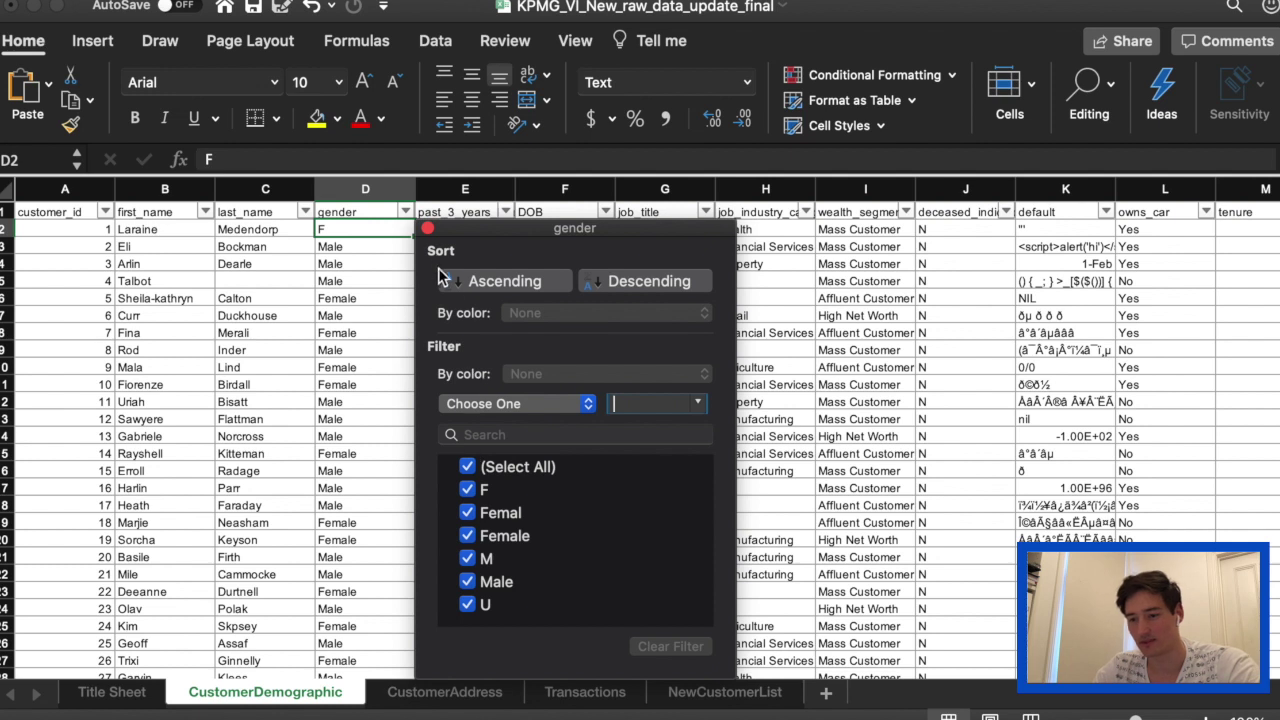
click(469, 466)
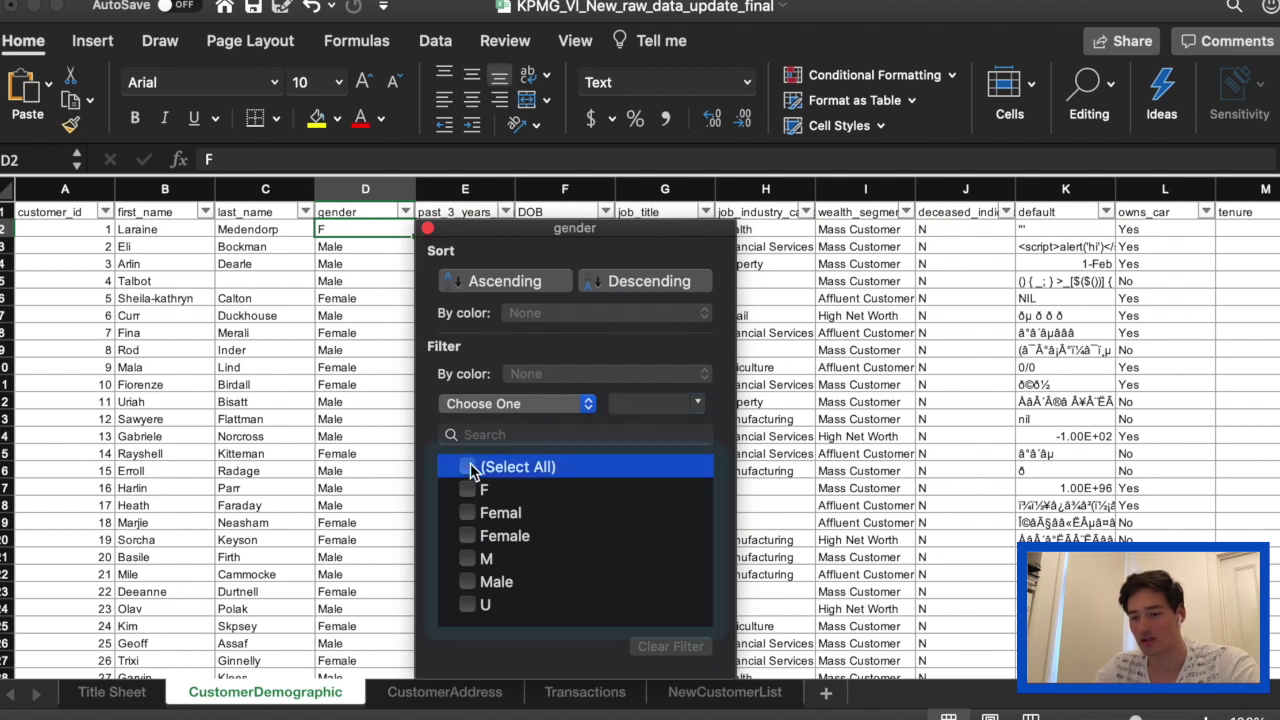
click(469, 558)
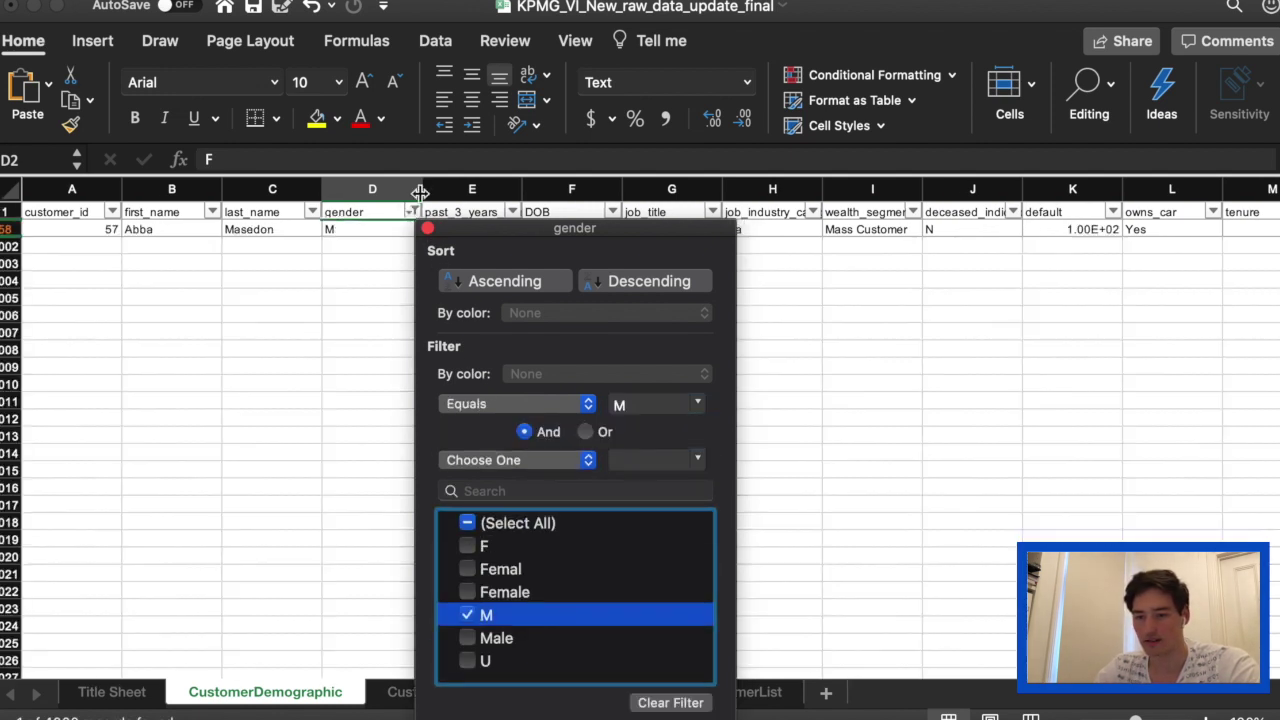
click(428, 229)
Step: Change D58 from M to Male, then clear the gender filter to show all rows
click(387, 229)
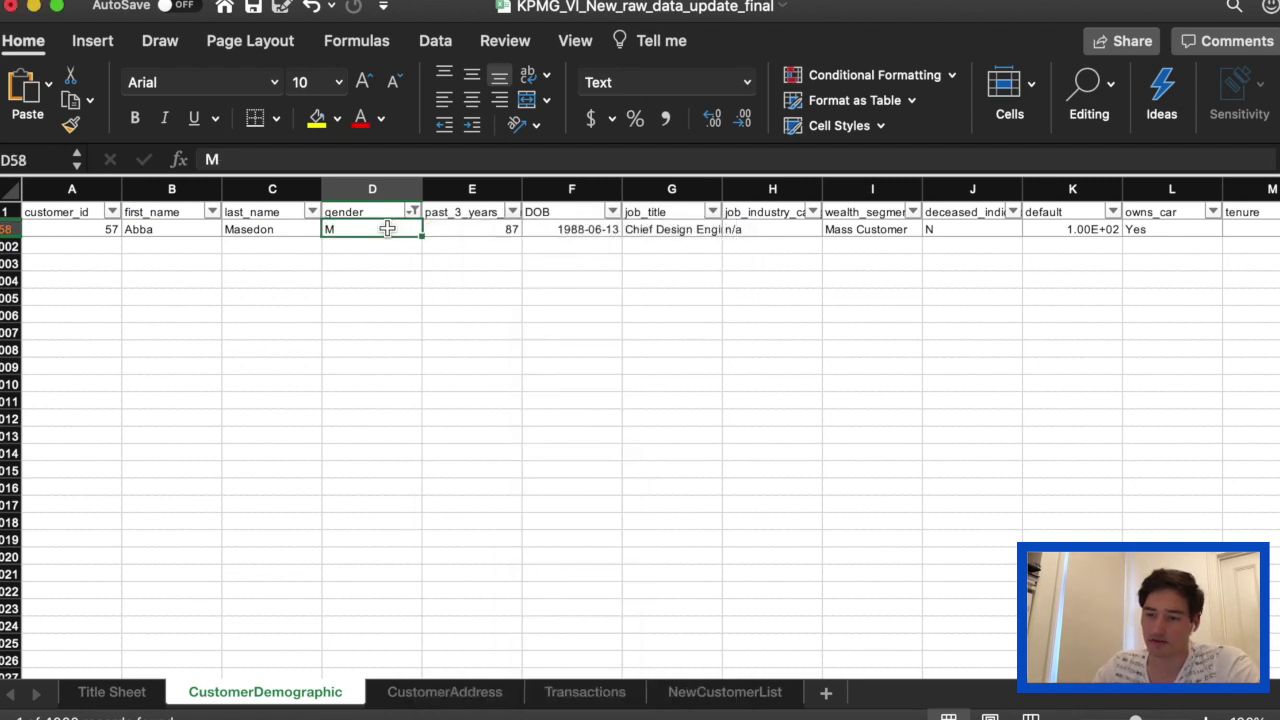
double_click(387, 229)
key(BackSpace)
text(Male)
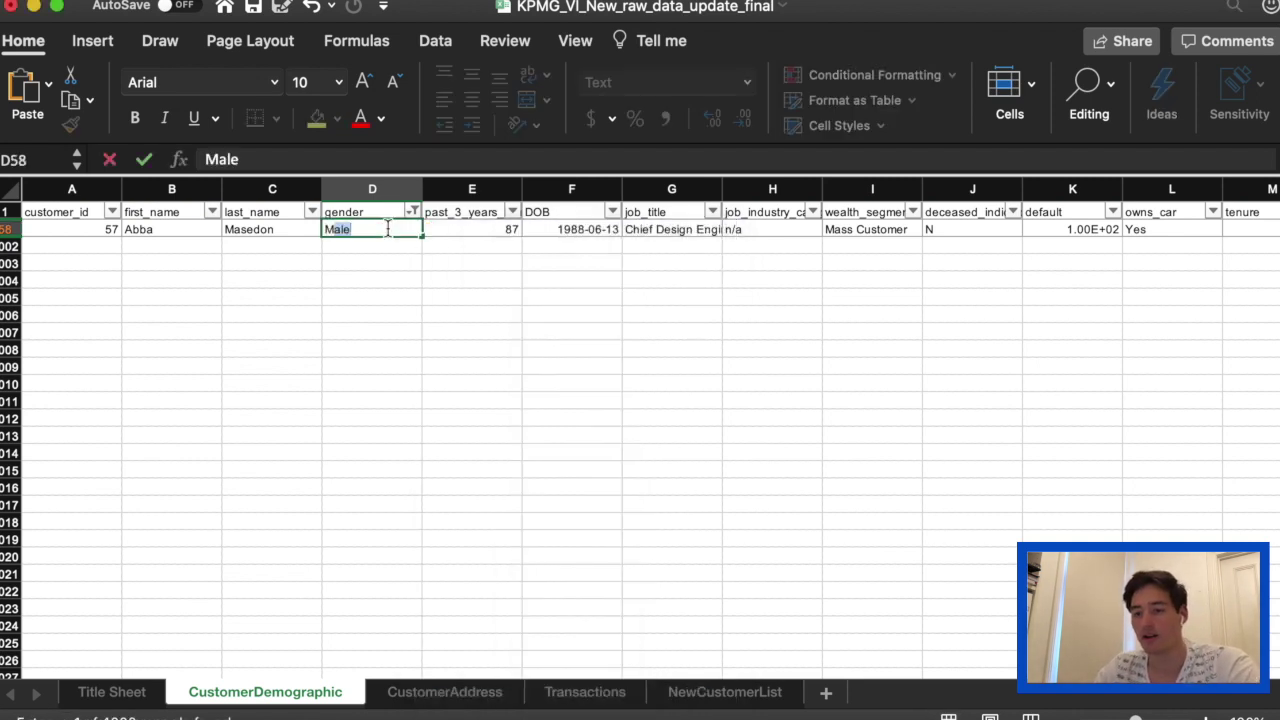
click(412, 218)
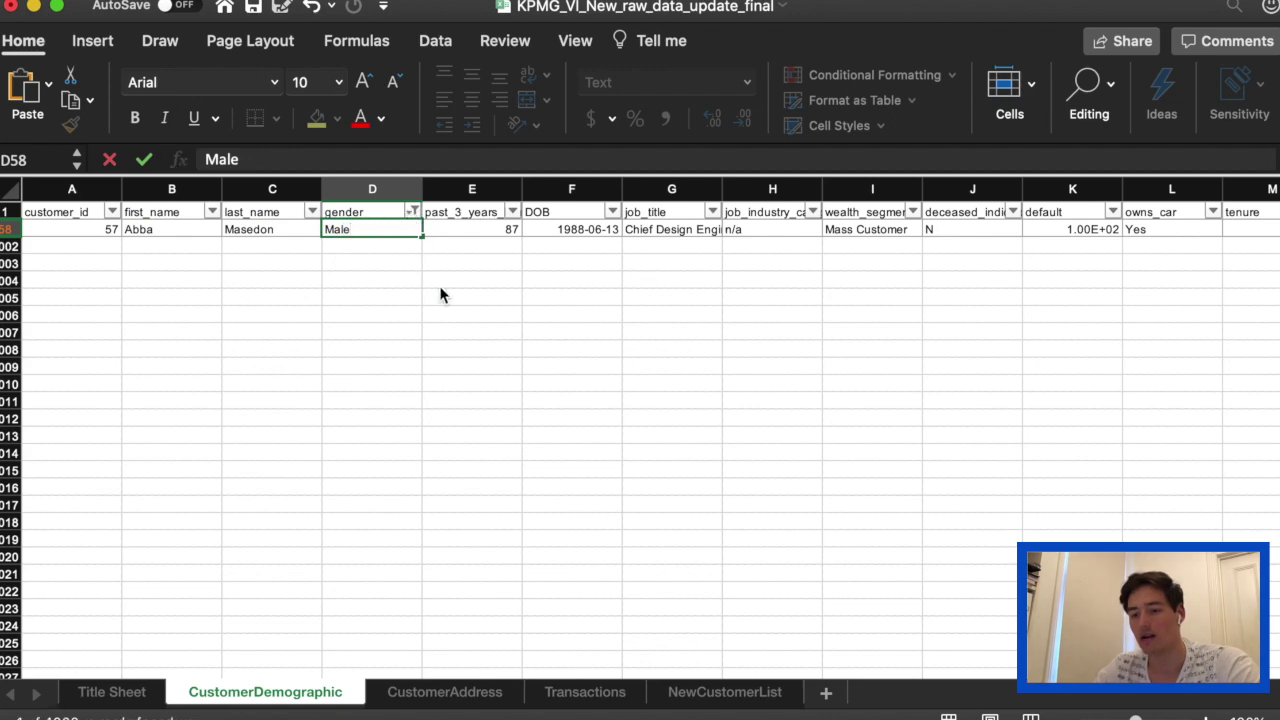
click(476, 525)
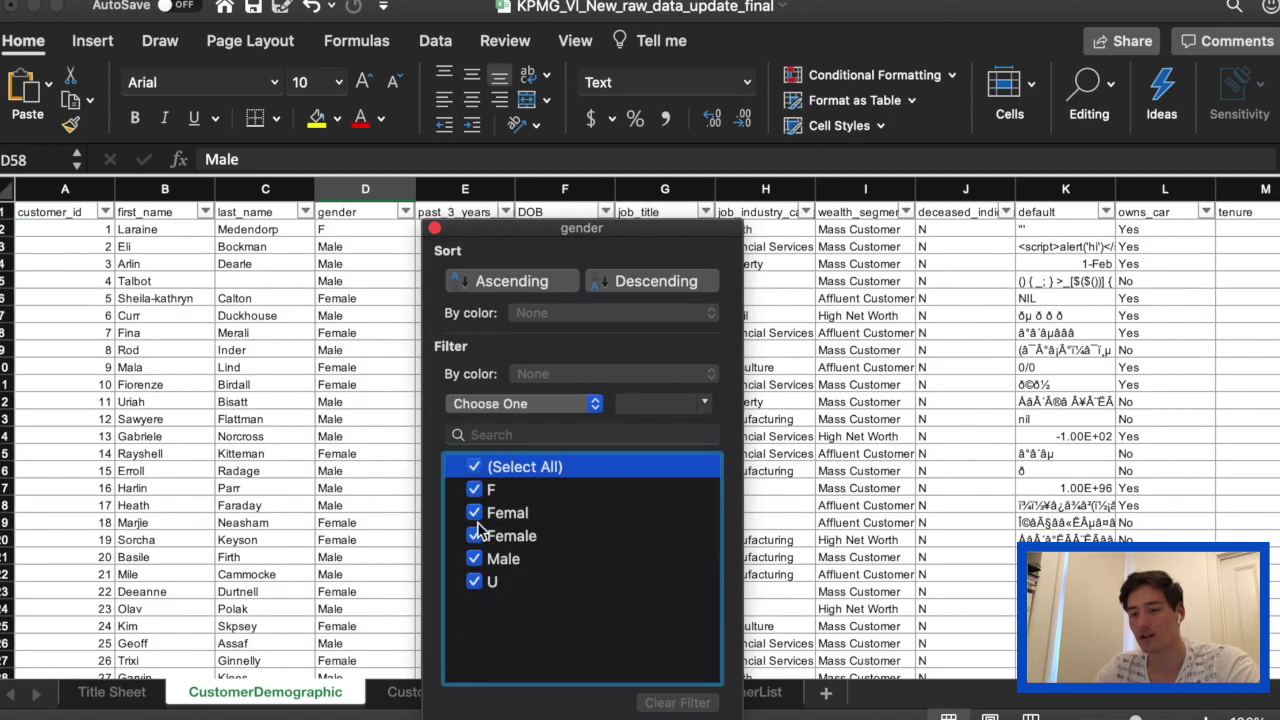
click(436, 231)
click(365, 189)
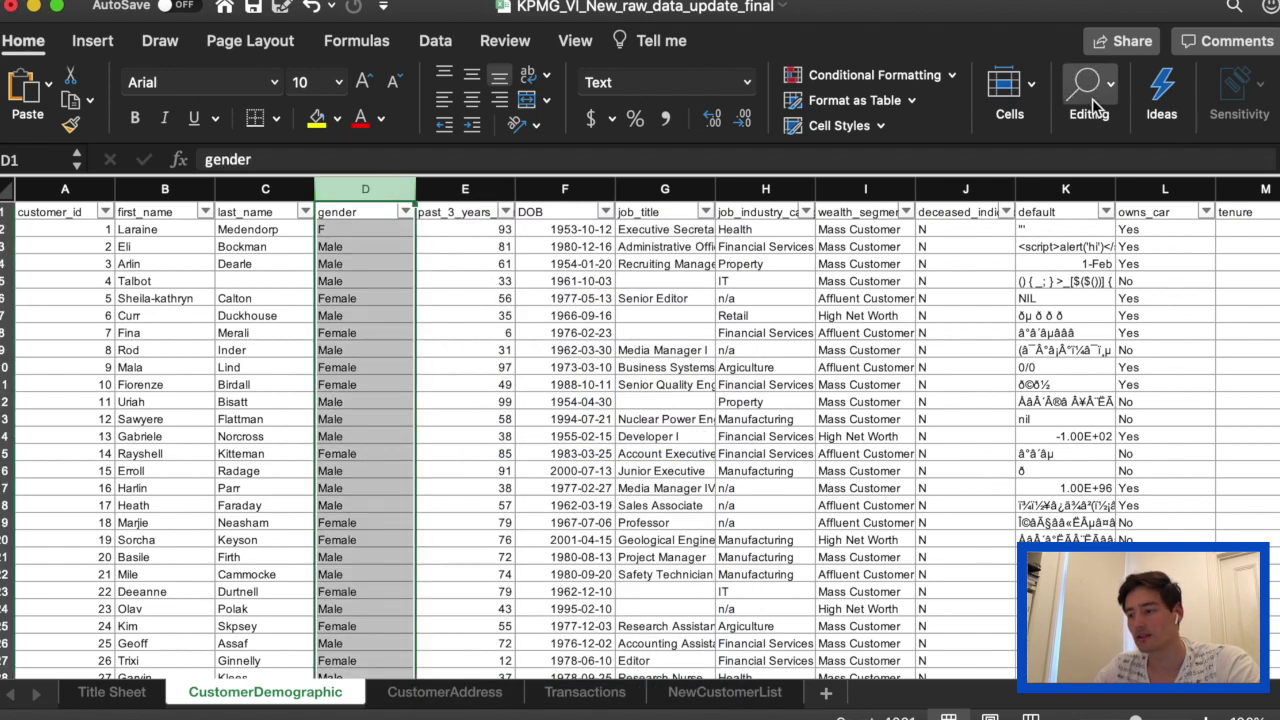
Step: With Find and Replace, replace standalone F gender values with Female
click(1089, 95)
click(1168, 165)
click(1210, 222)
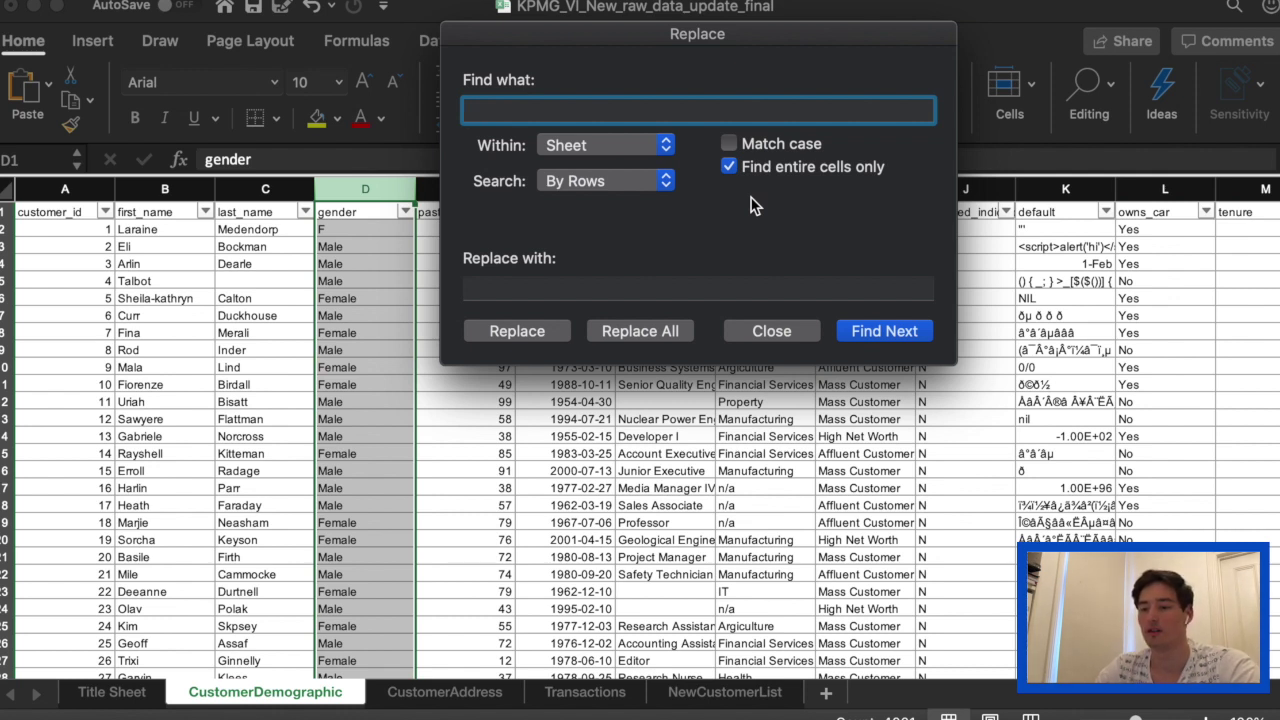
text(F)
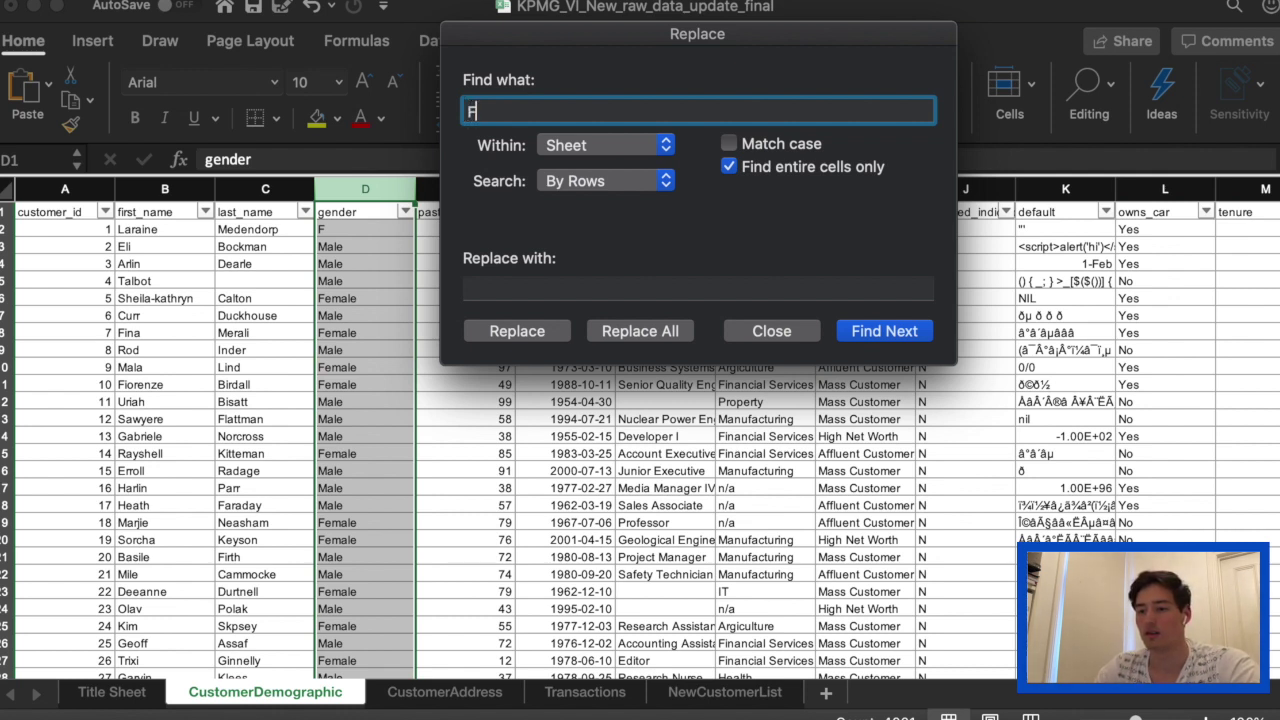
click(598, 284)
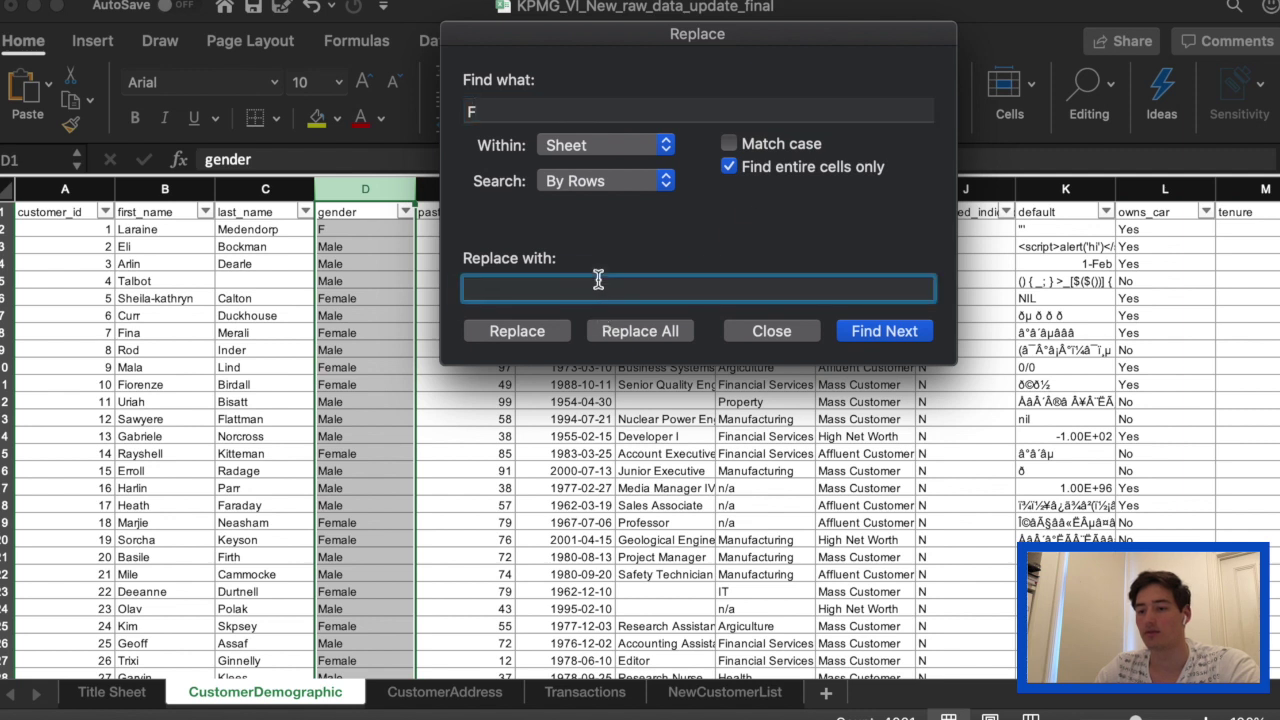
text(Female)
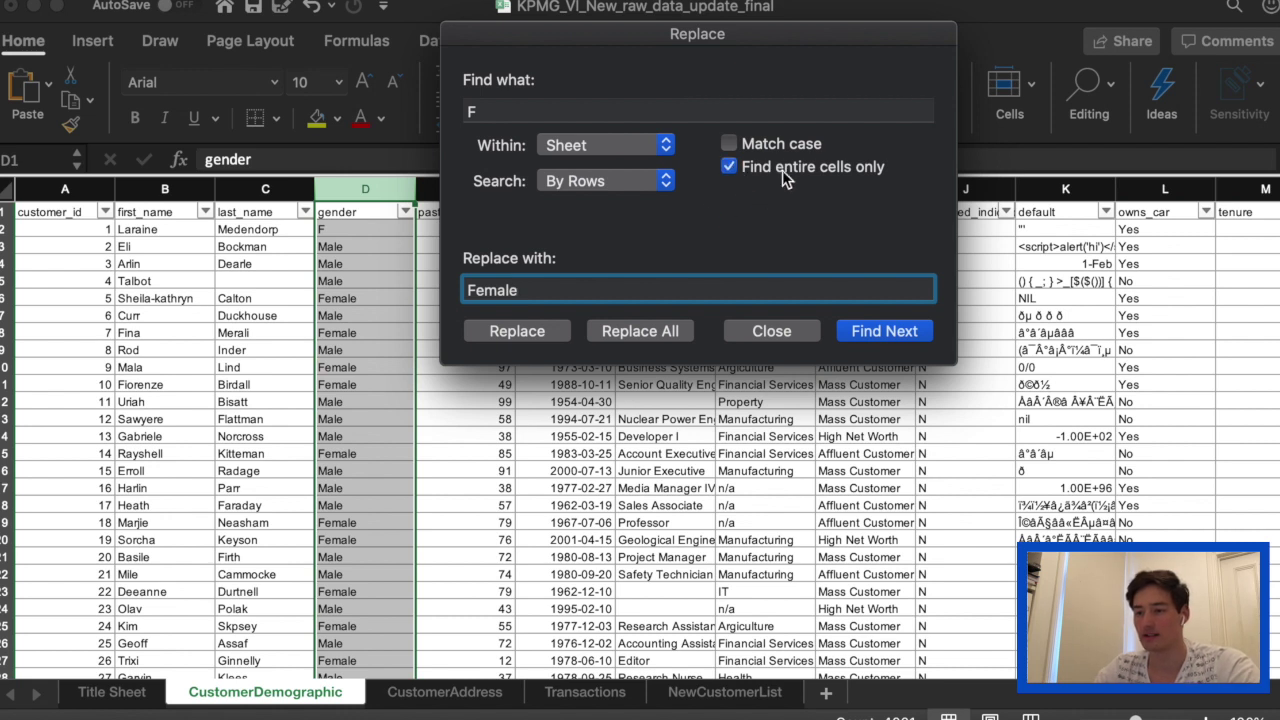
click(684, 331)
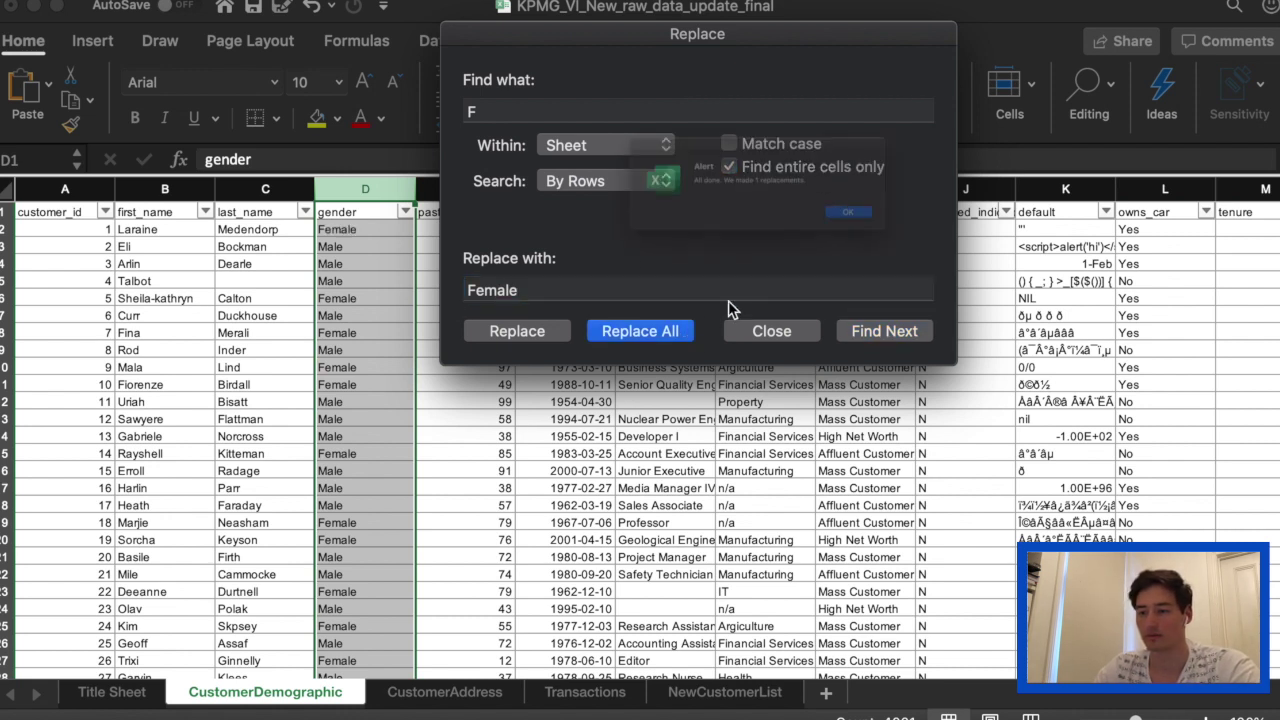
click(897, 238)
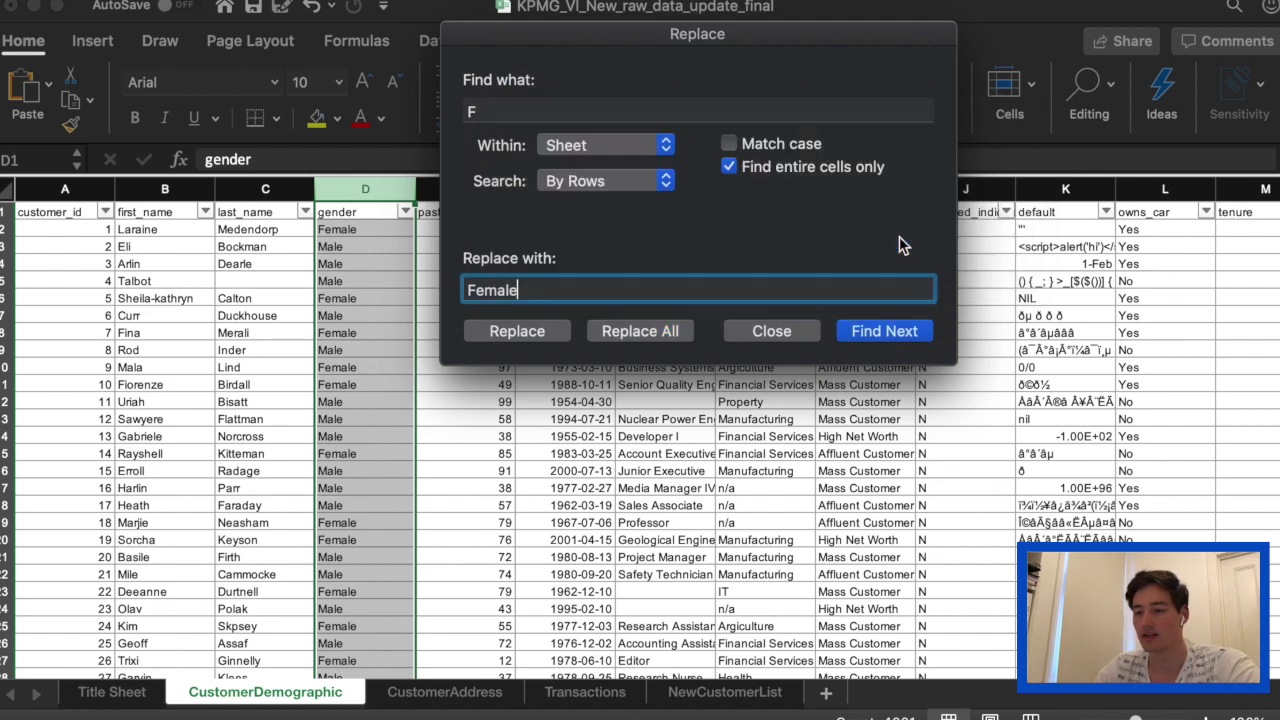
Step: Replace every 'Femal' entry with 'Female' and close Find and Replace
click(490, 112)
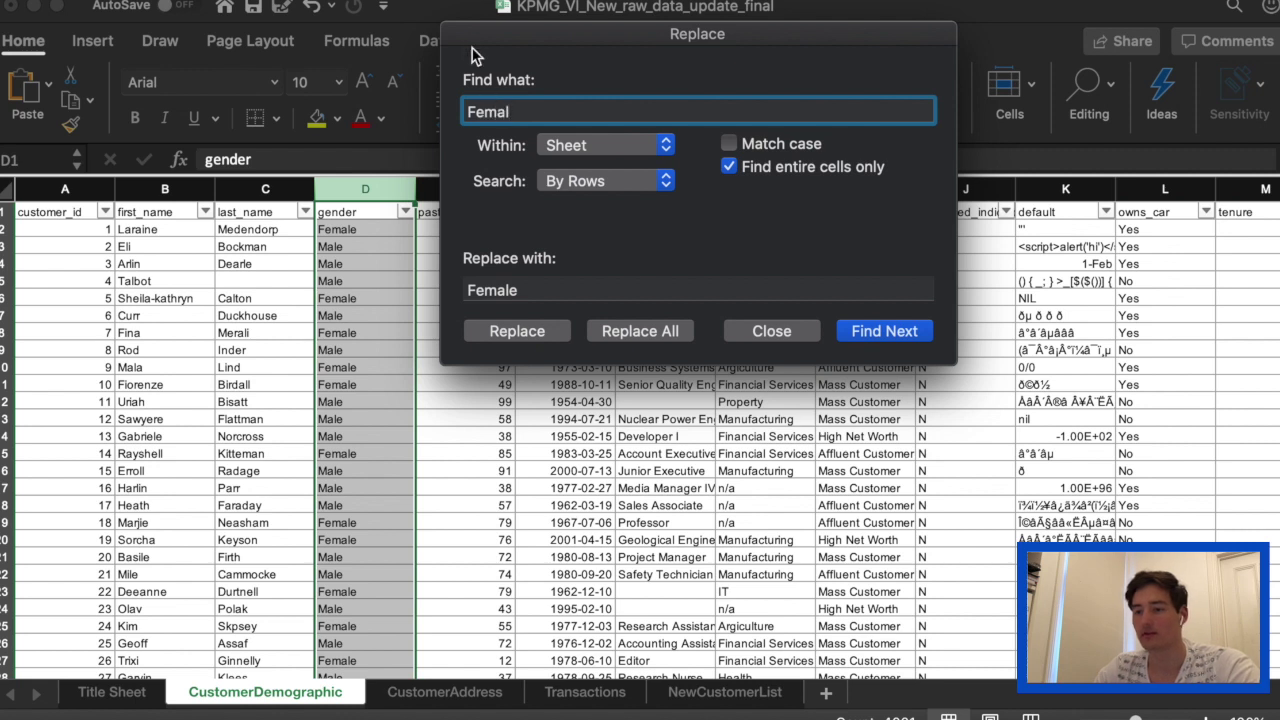
click(660, 331)
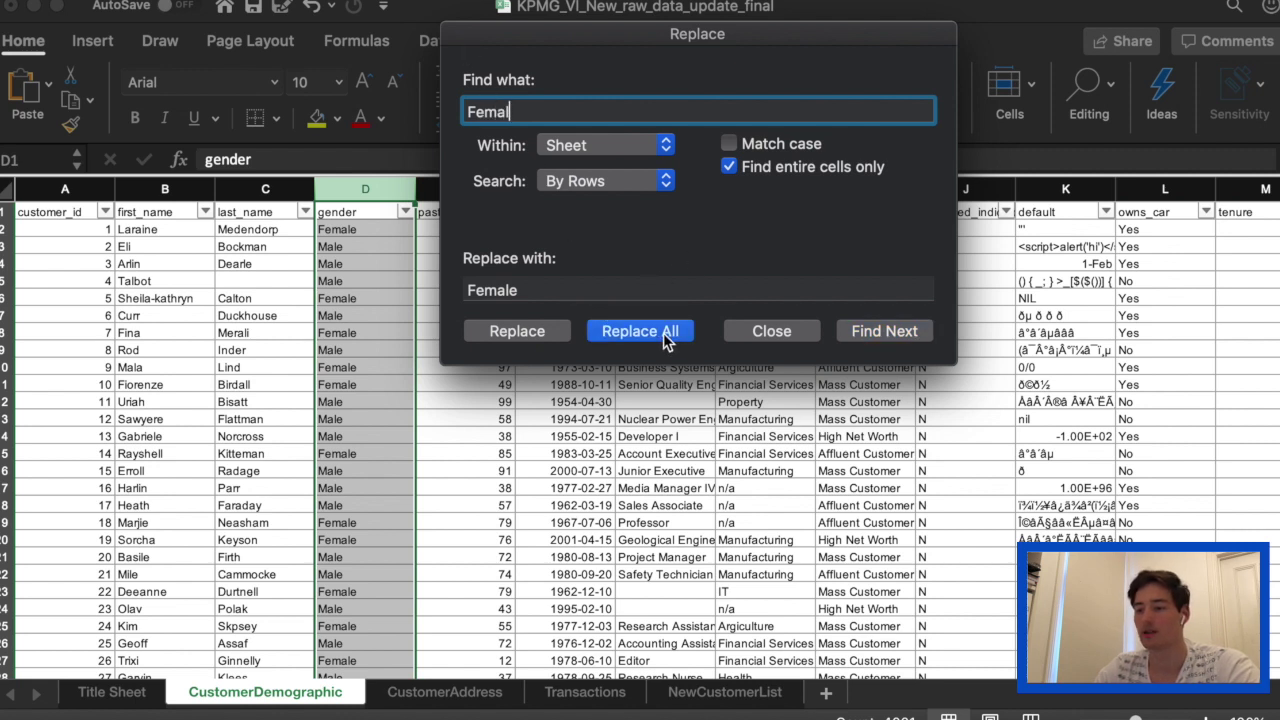
click(914, 240)
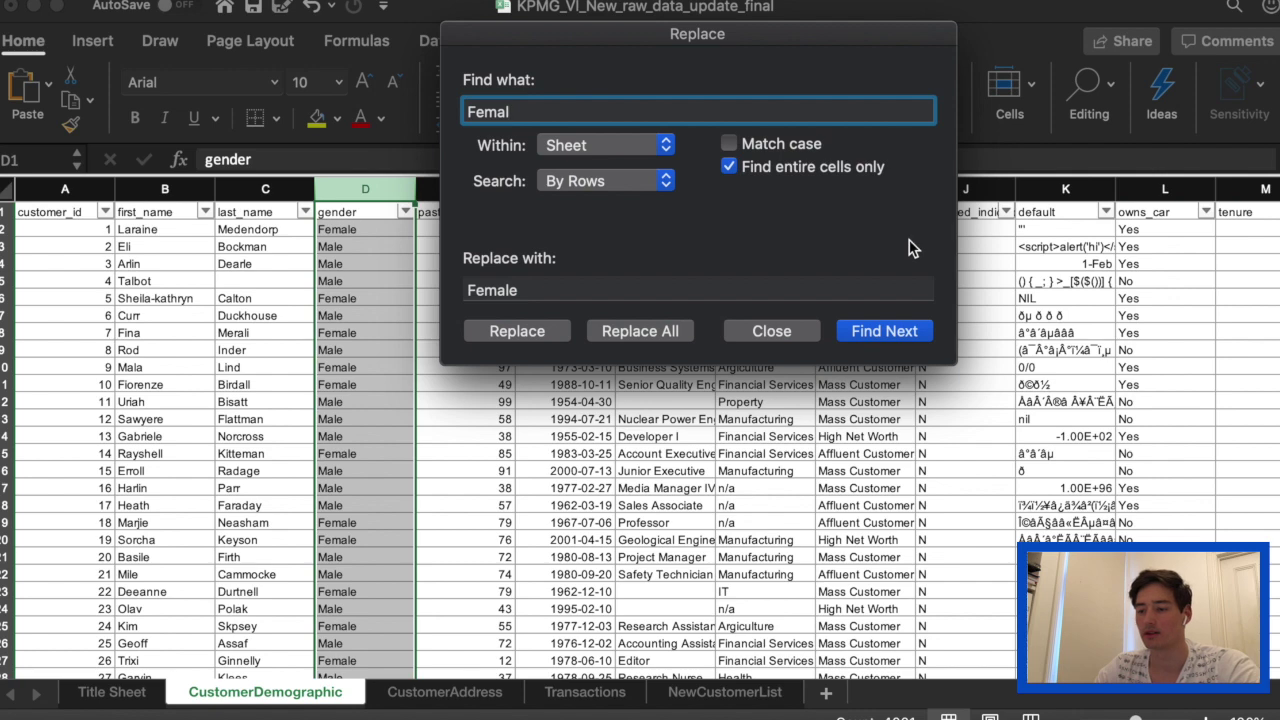
click(796, 331)
Step: Confirm the cleaned gender values, widen past_3_years_bike_related_purchases to 23.00, and review its purchase counts
click(403, 213)
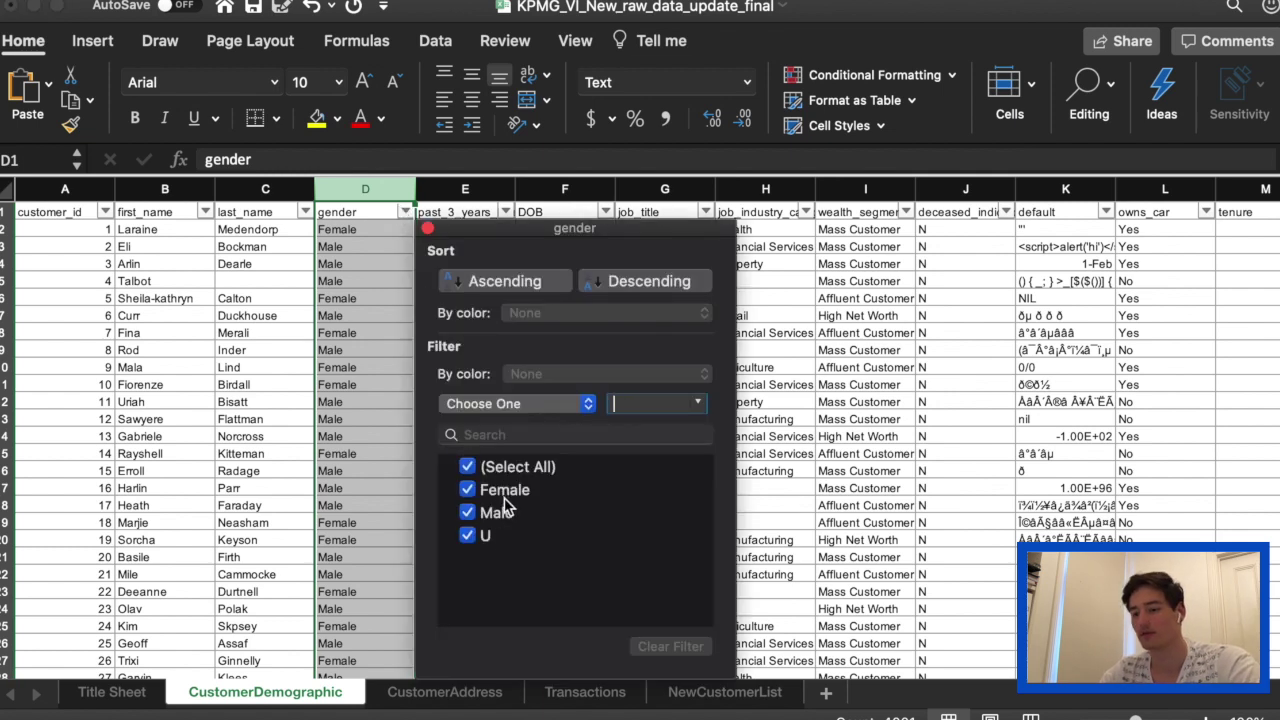
click(428, 229)
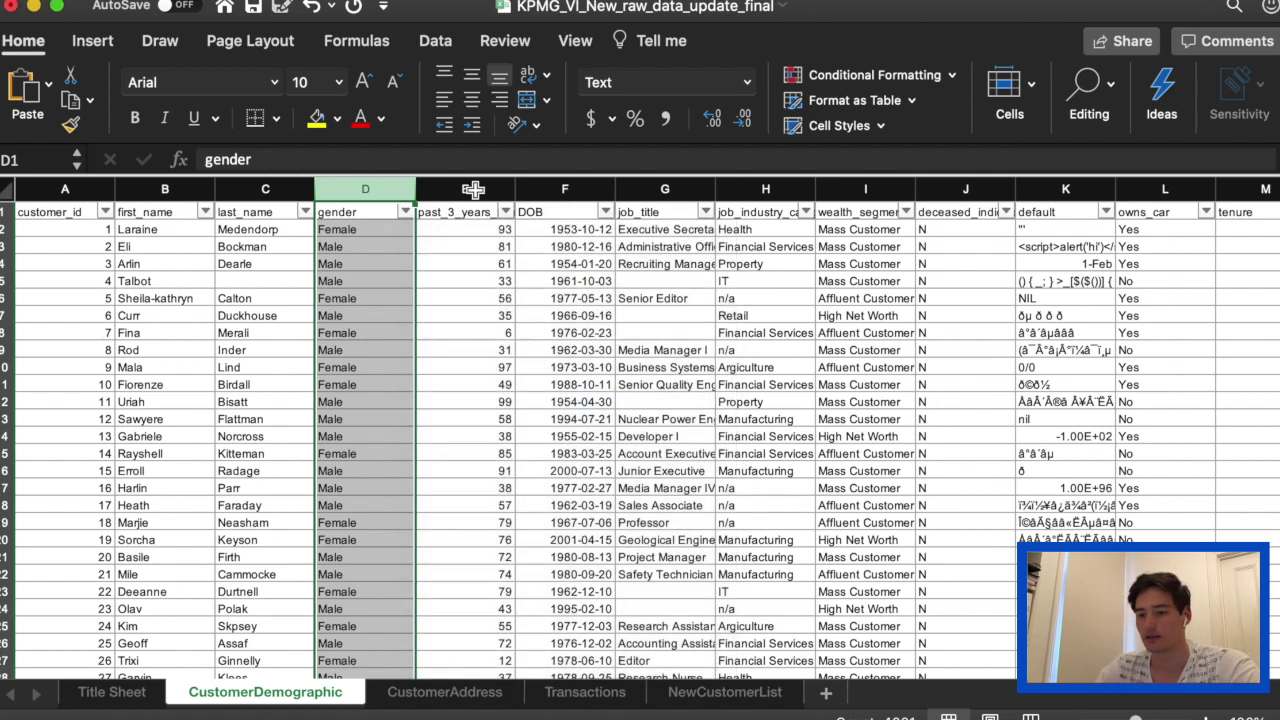
drag(515, 189, 586, 189)
click(577, 212)
scroll(699, 538, down, 5)
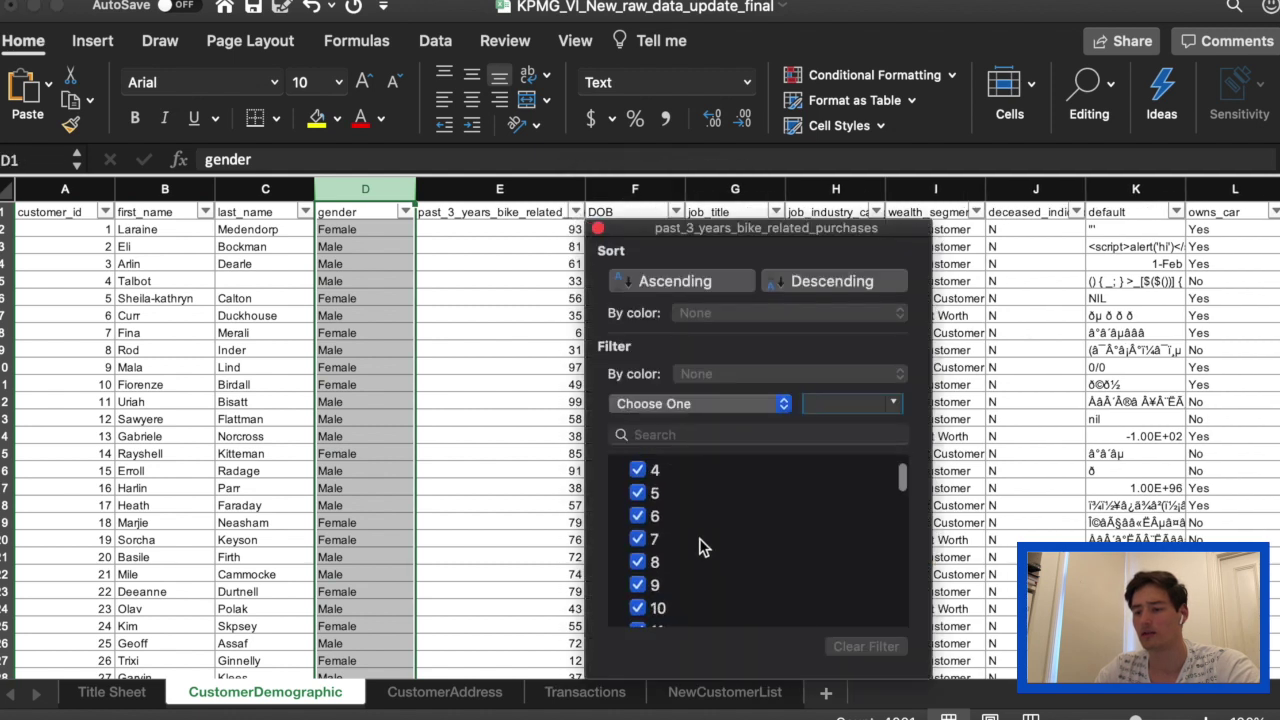
drag(900, 487, 882, 460)
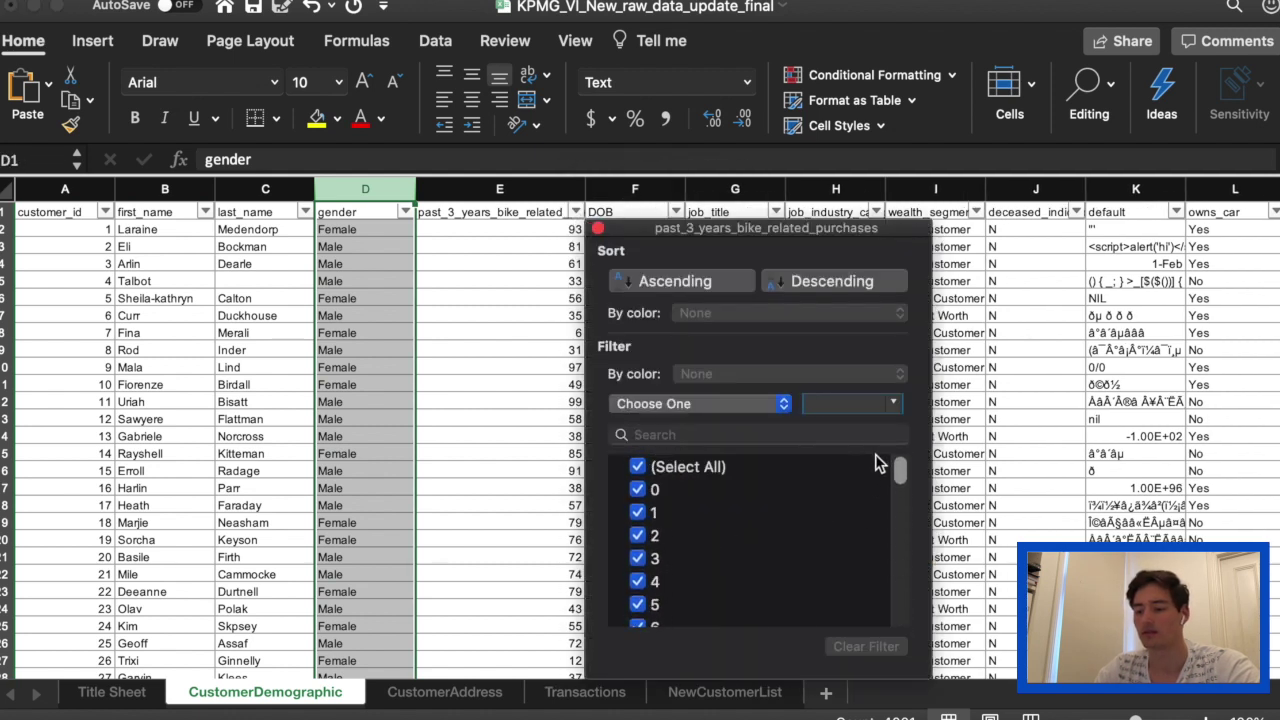
click(597, 229)
click(656, 230)
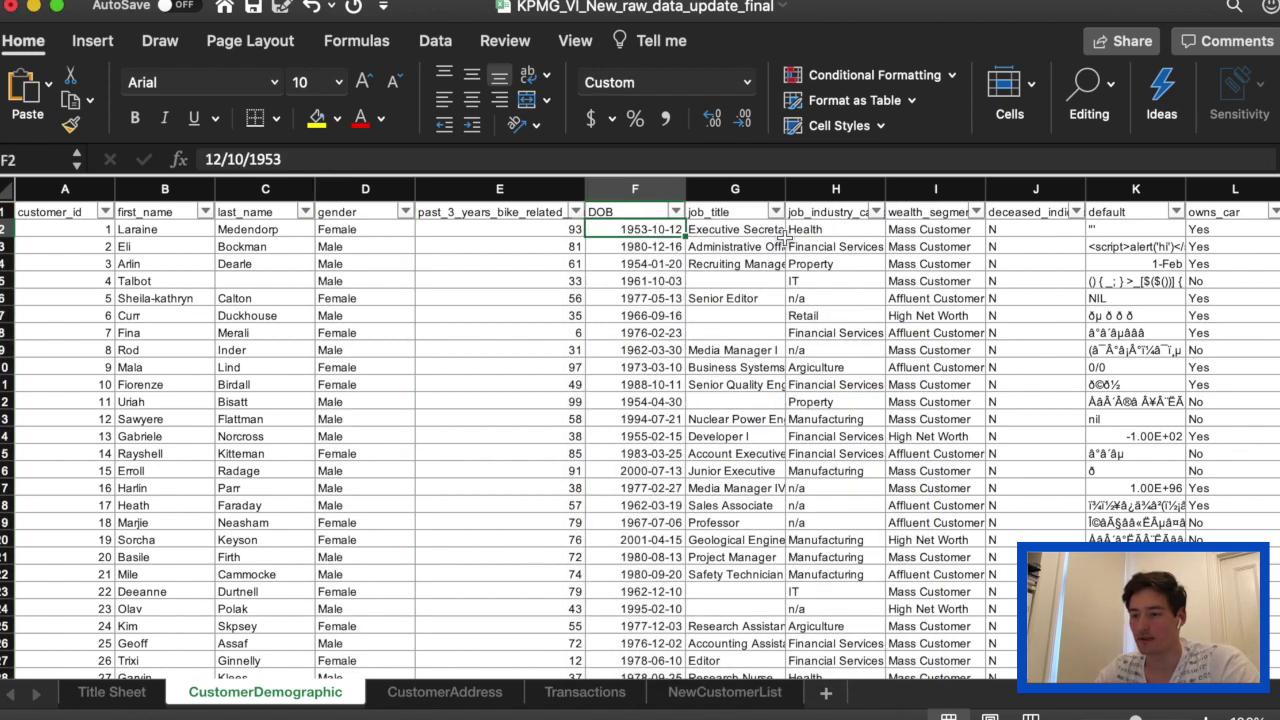
Step: Insert a blank column before job_title and enter the heading 'Age' in G1
click(704, 190)
right_click(705, 192)
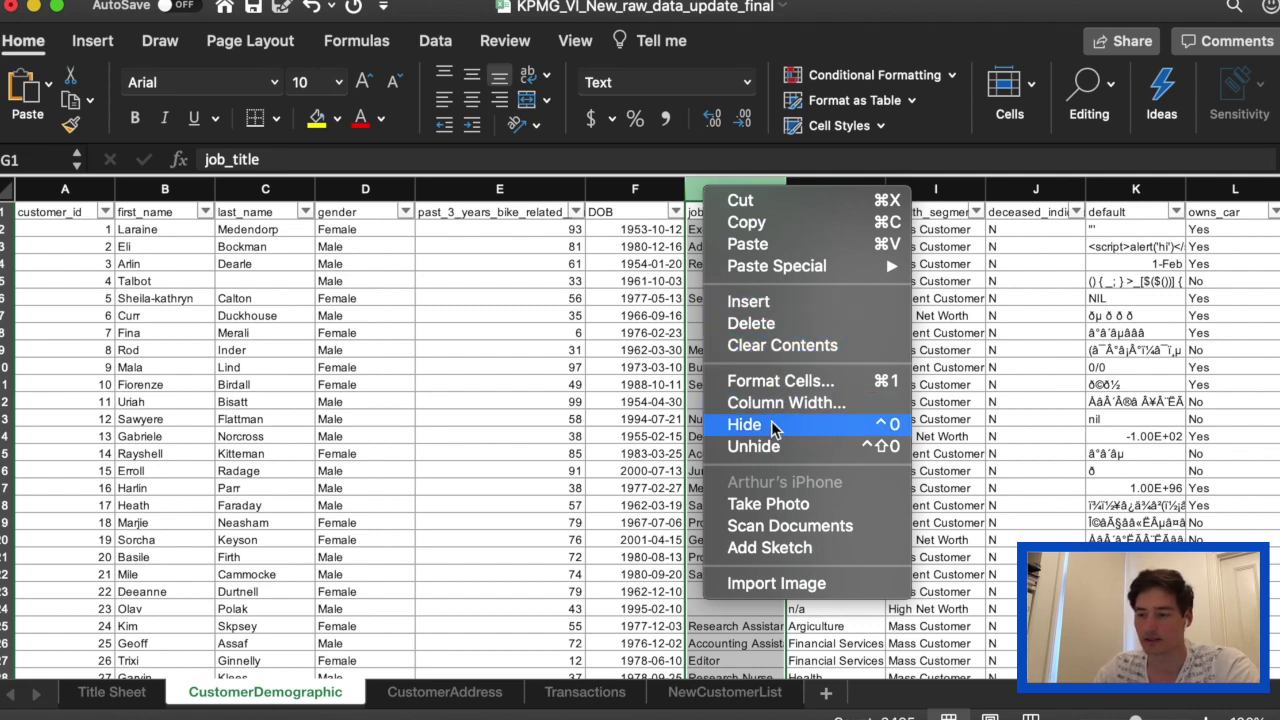
click(775, 303)
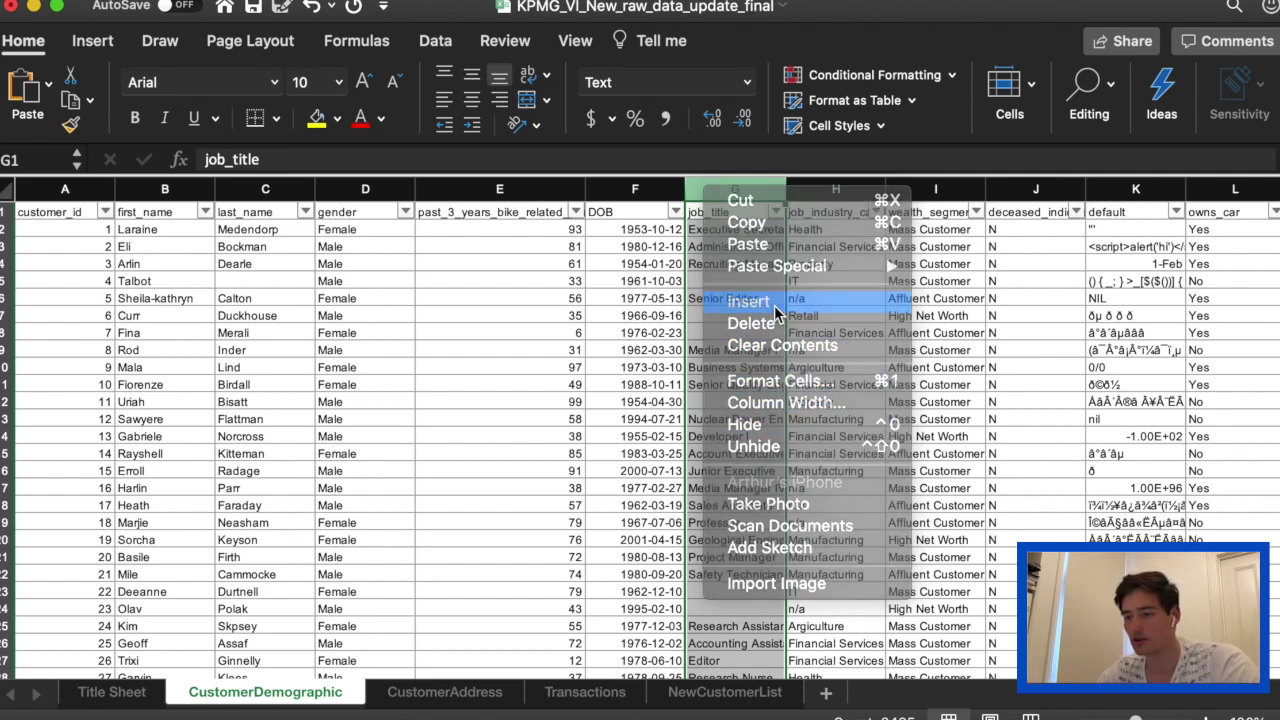
click(720, 211)
text(Age)
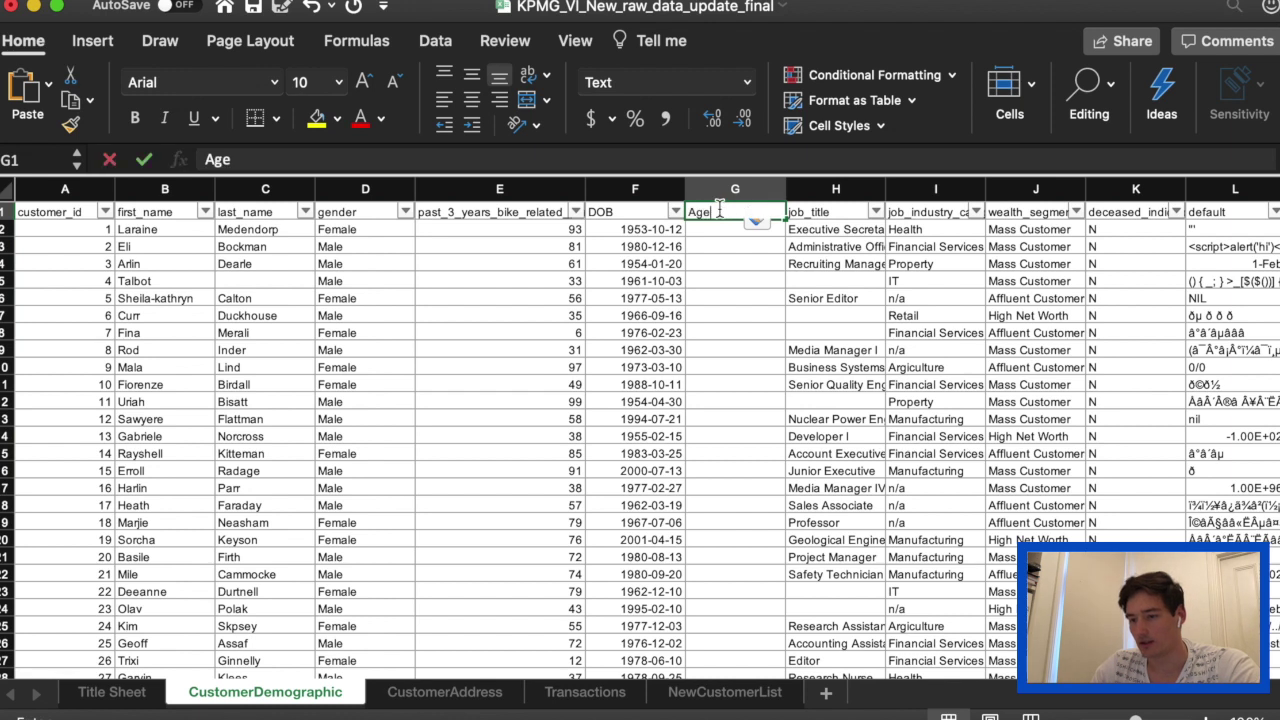
key(Return)
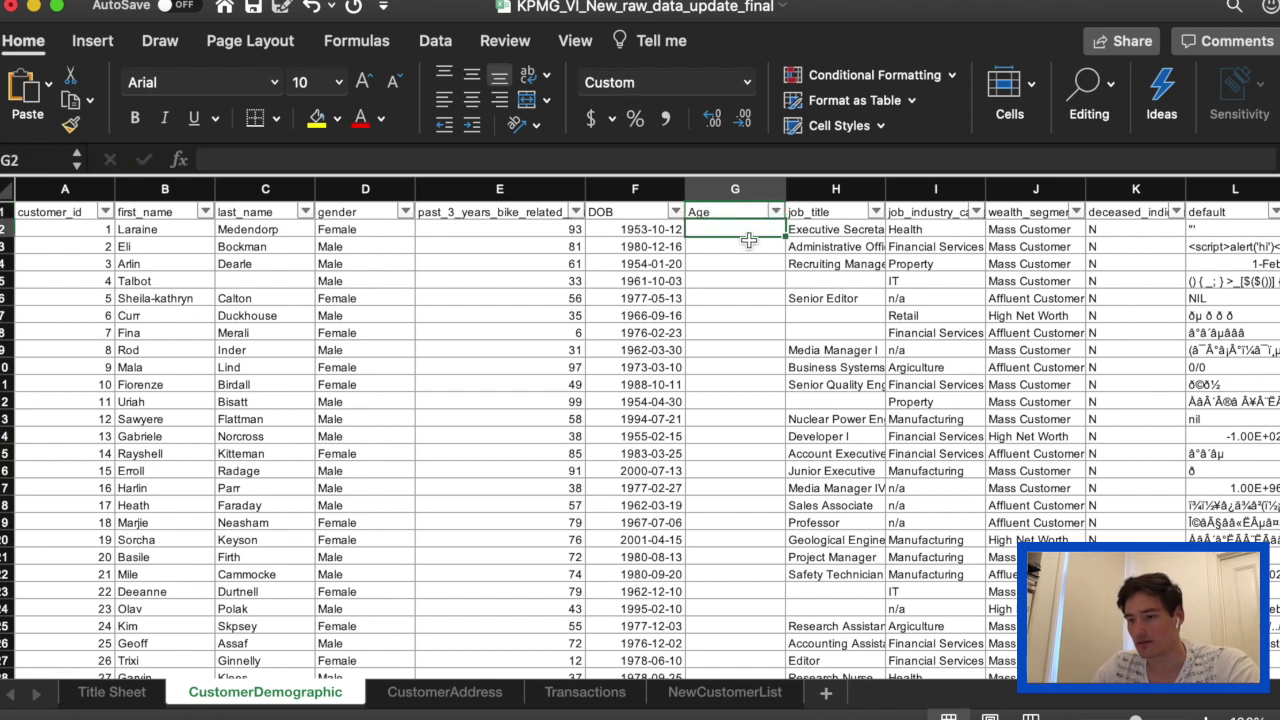
Step: Enter =(NOW()-F2)/365 in G2, fill it down the column, and format as Number
text(=)
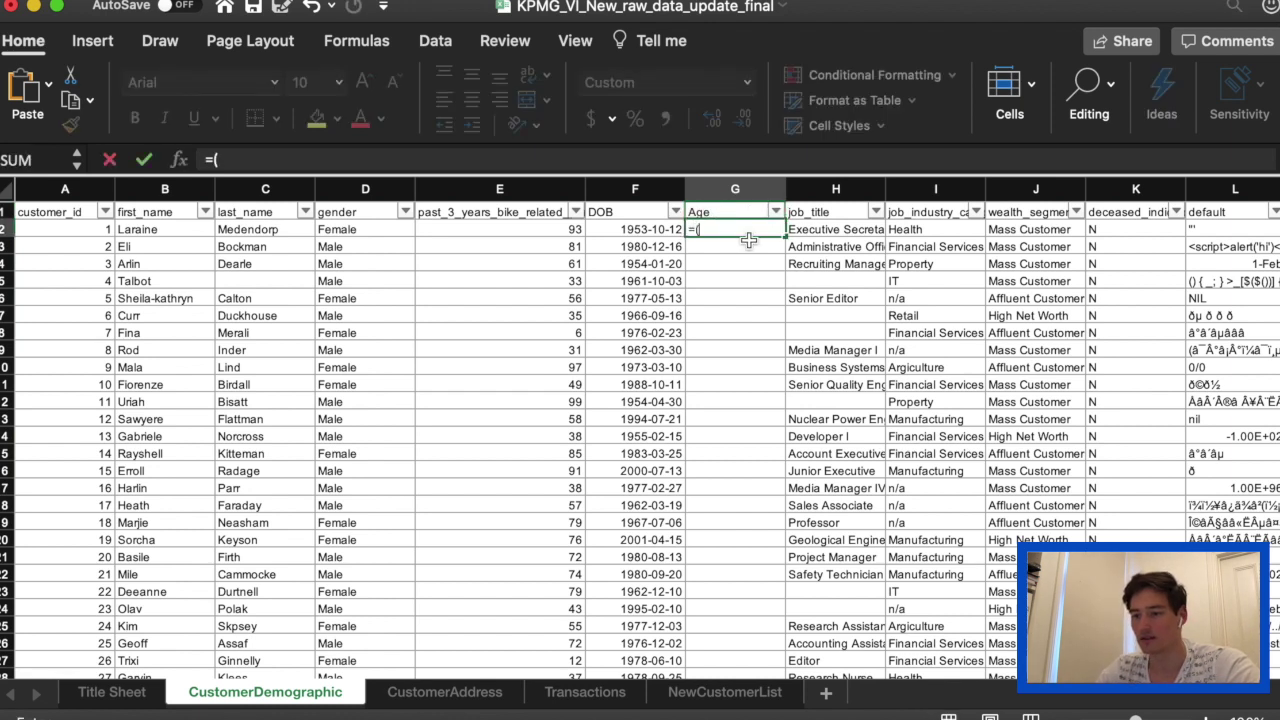
text((NOW)
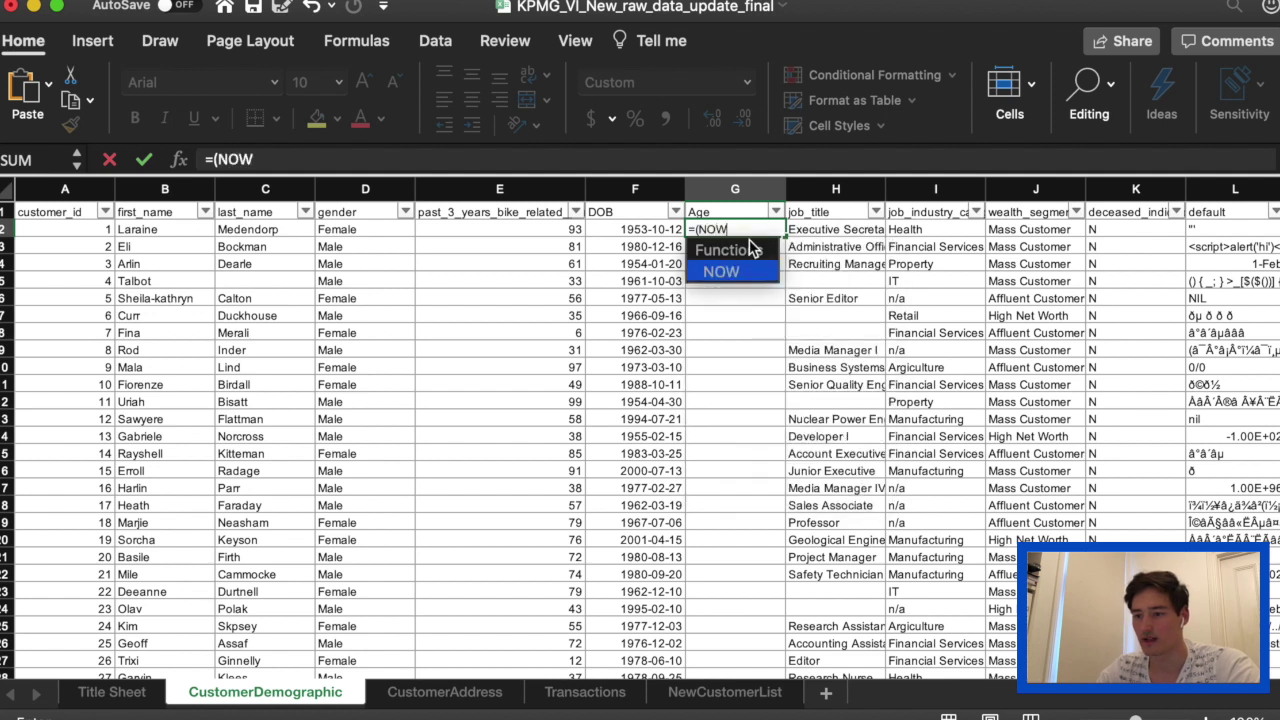
text(()
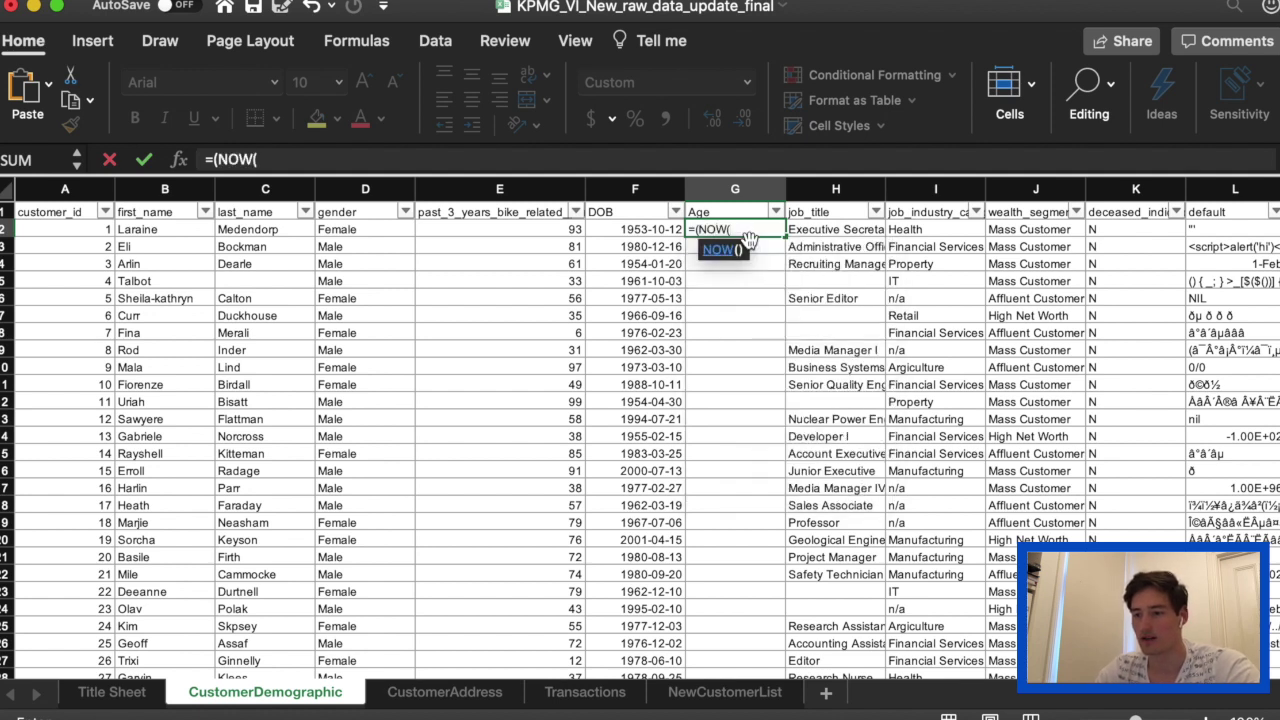
text()-)
click(640, 229)
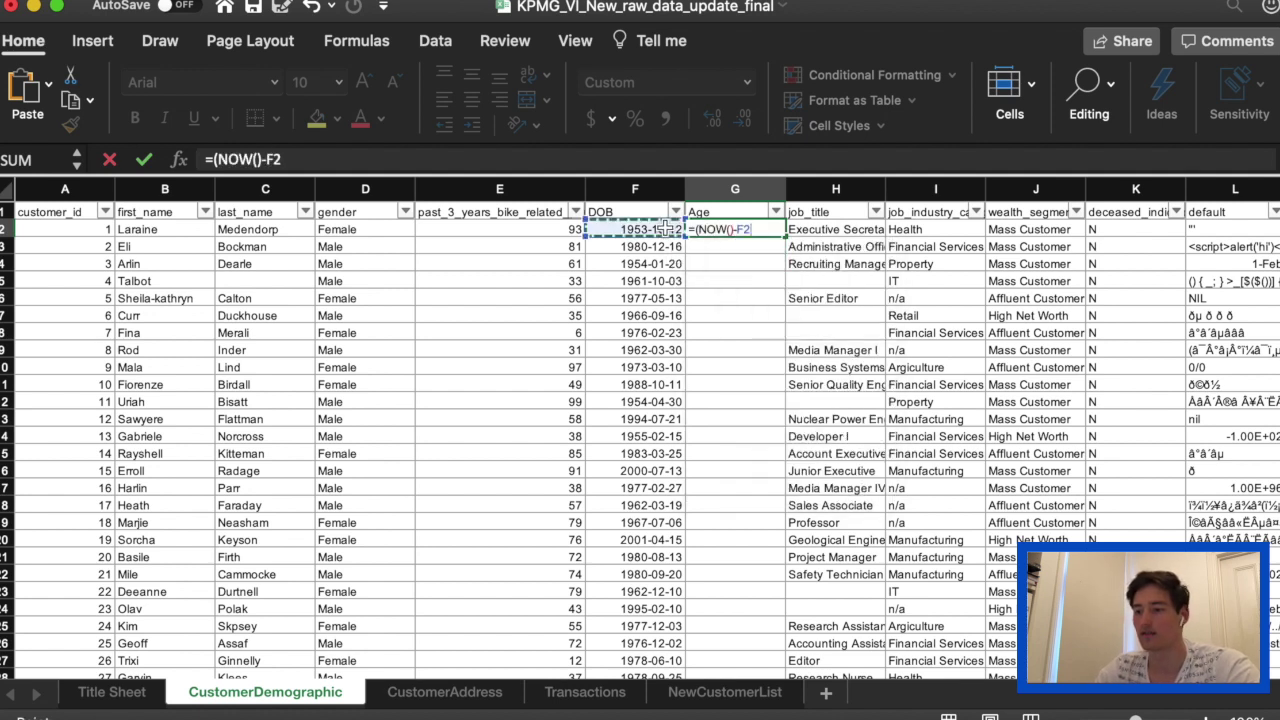
text())
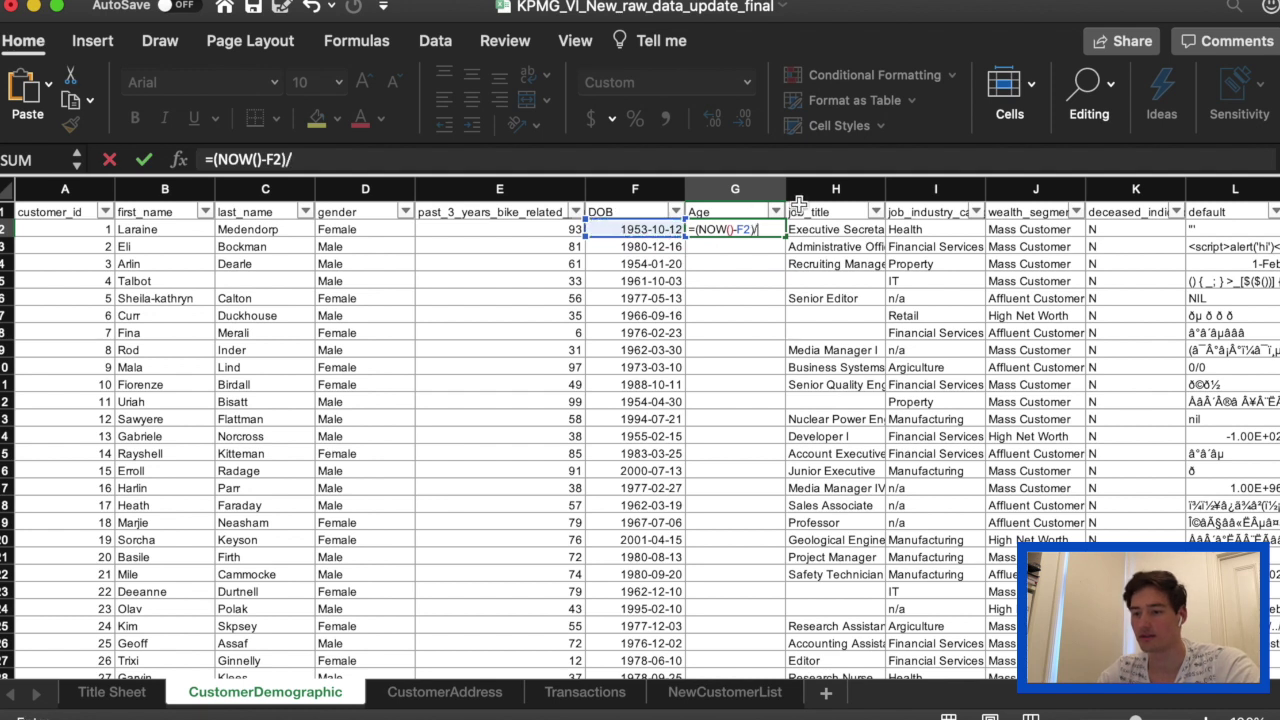
text(/365)
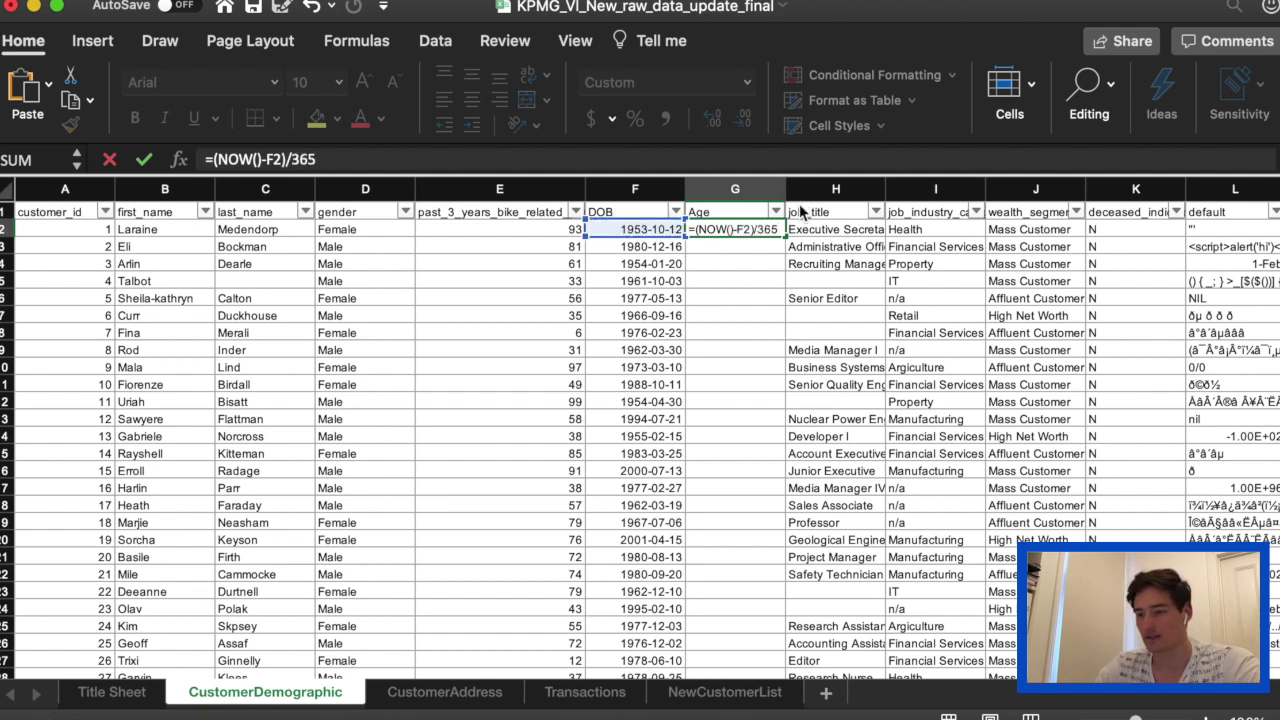
key(Return)
click(765, 229)
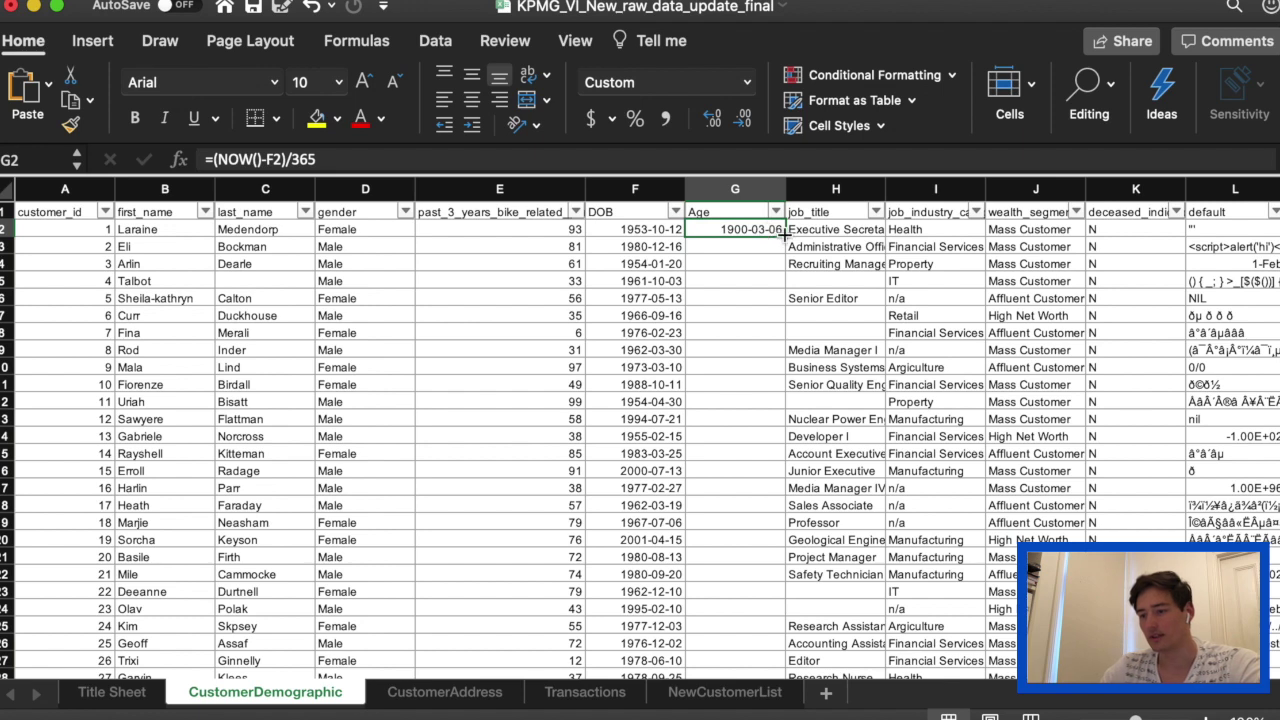
double_click(785, 237)
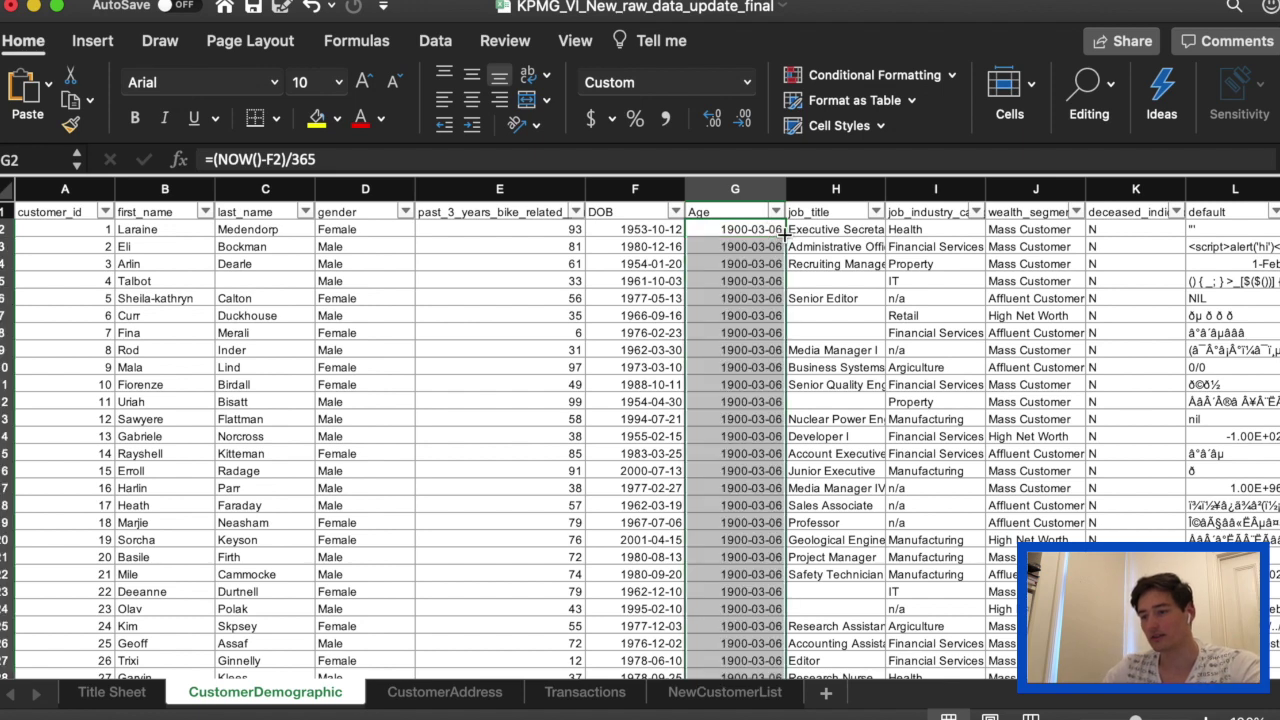
click(746, 82)
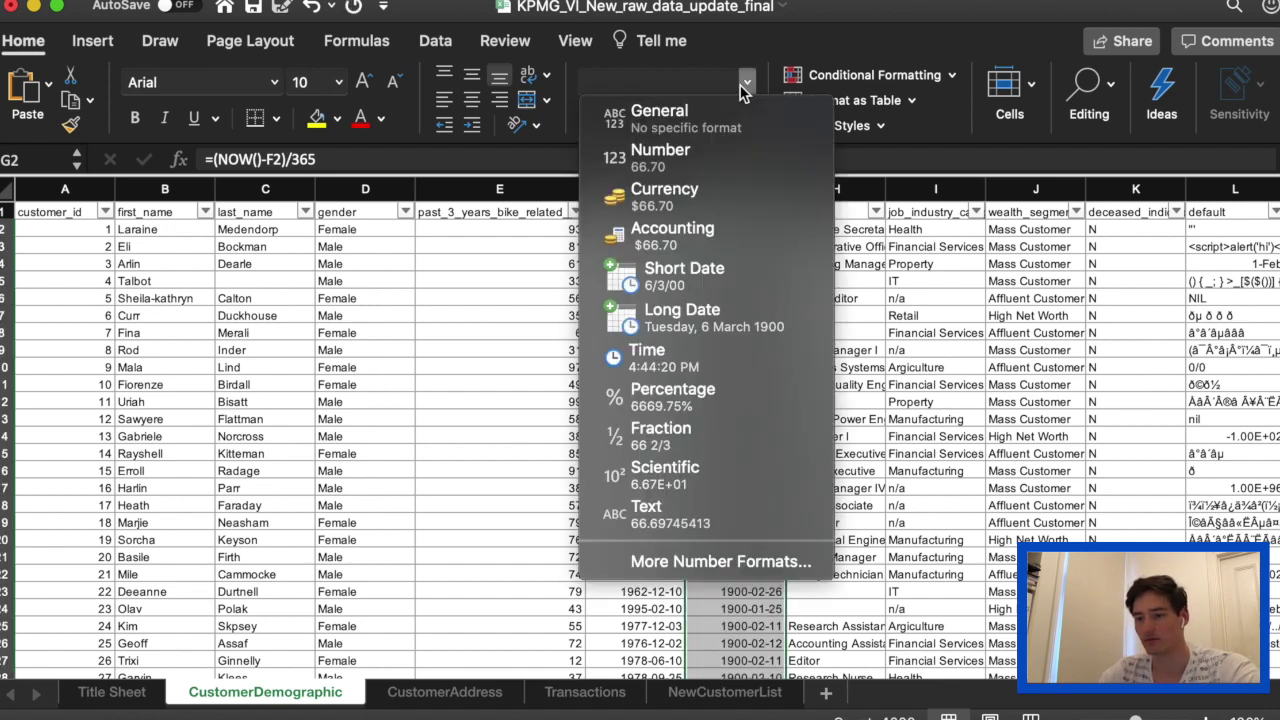
click(717, 155)
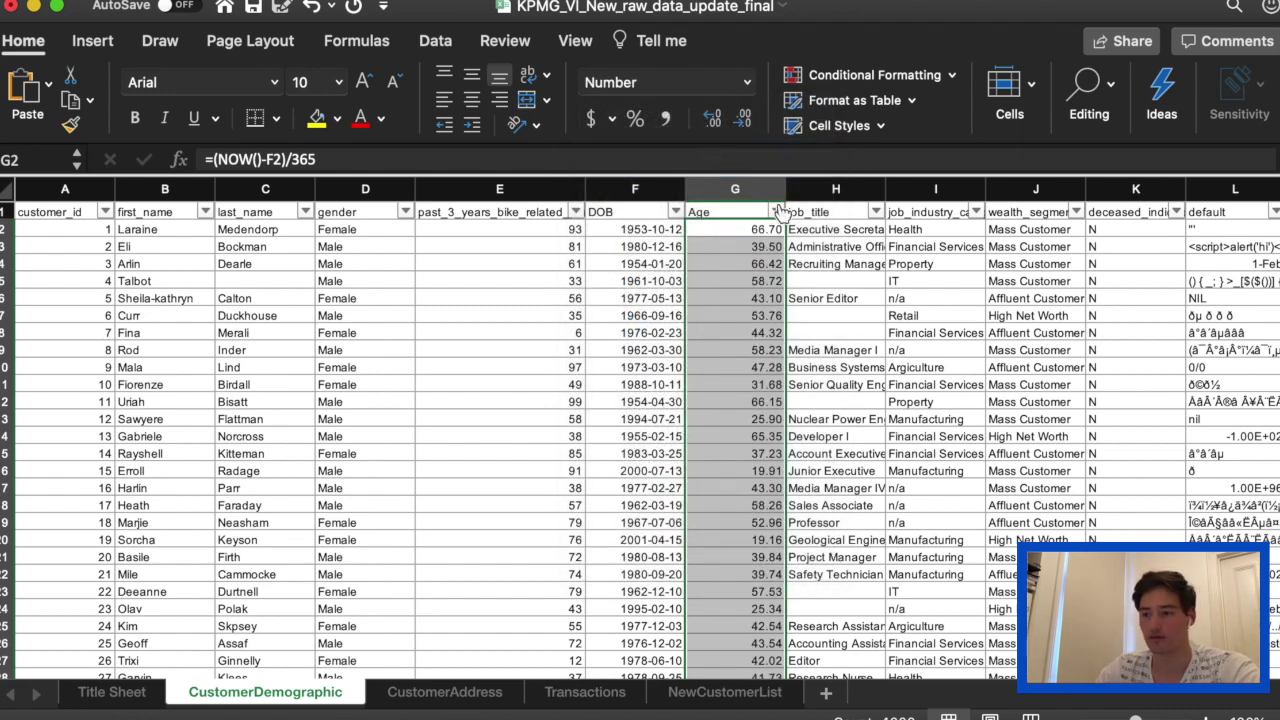
Step: Filter the Age column to exclude the 120.52 and #VALUE! values
click(776, 211)
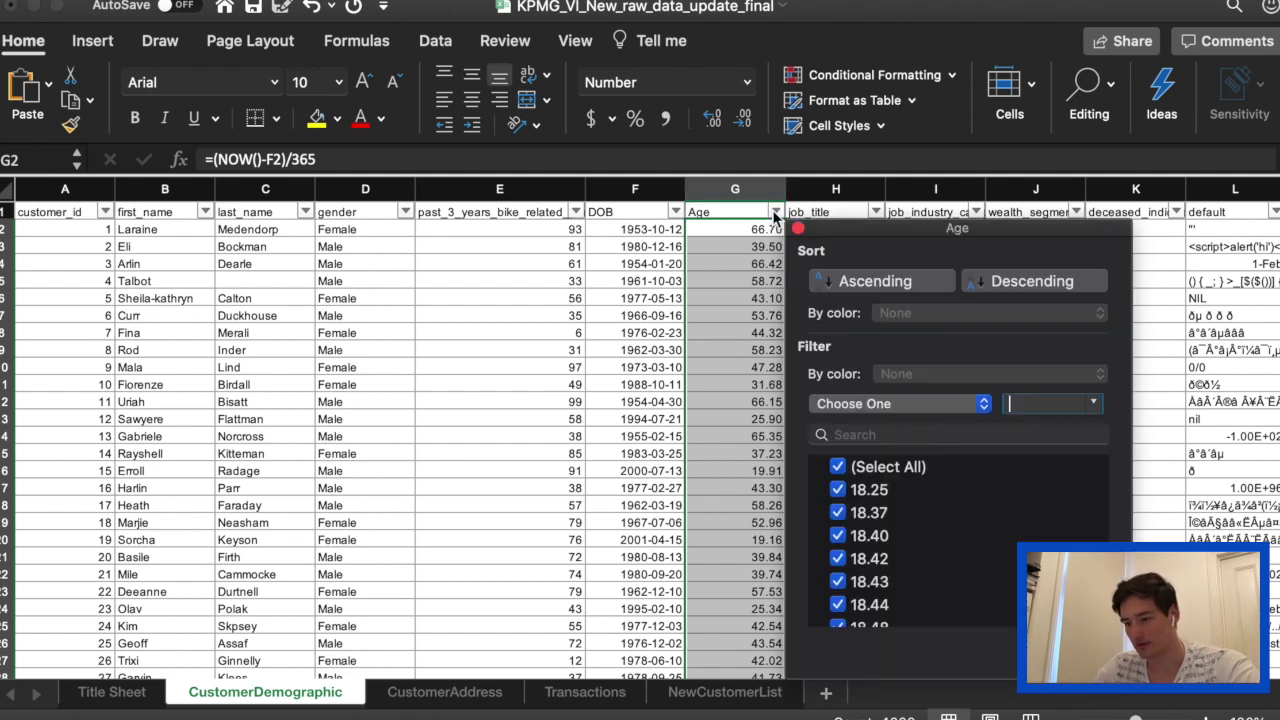
scroll(903, 515, down, 10)
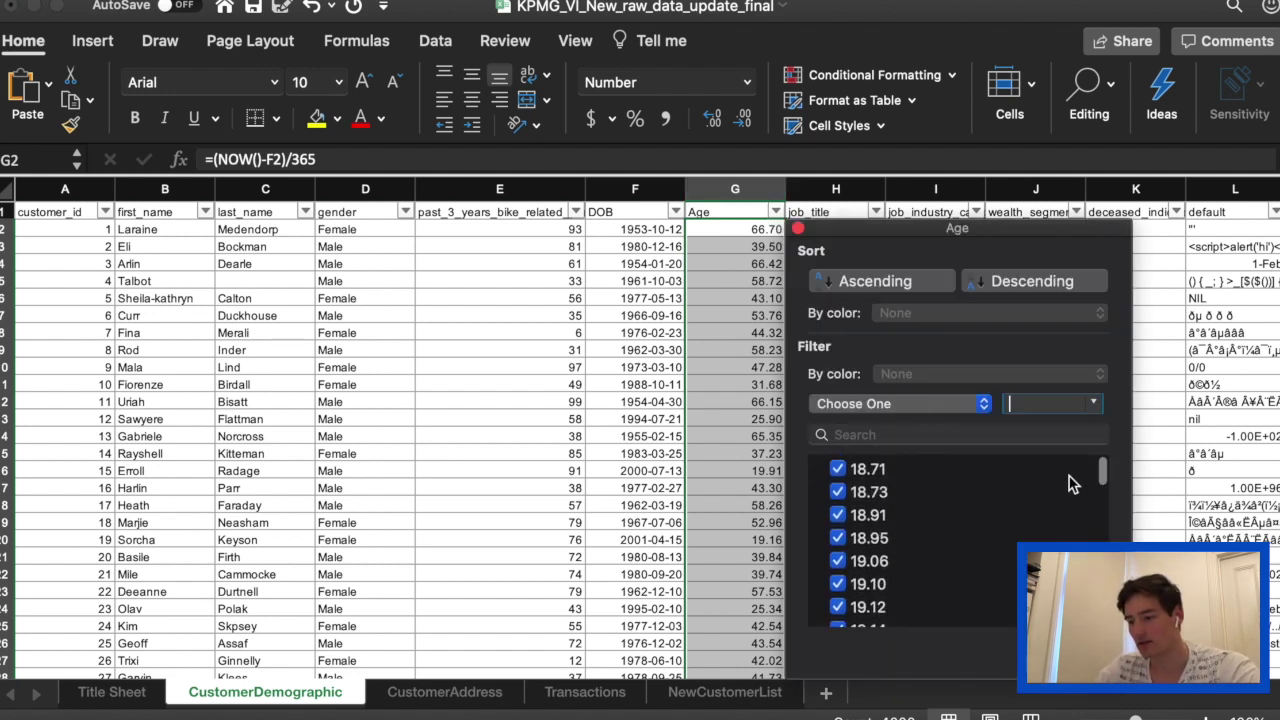
drag(1101, 471, 1101, 615)
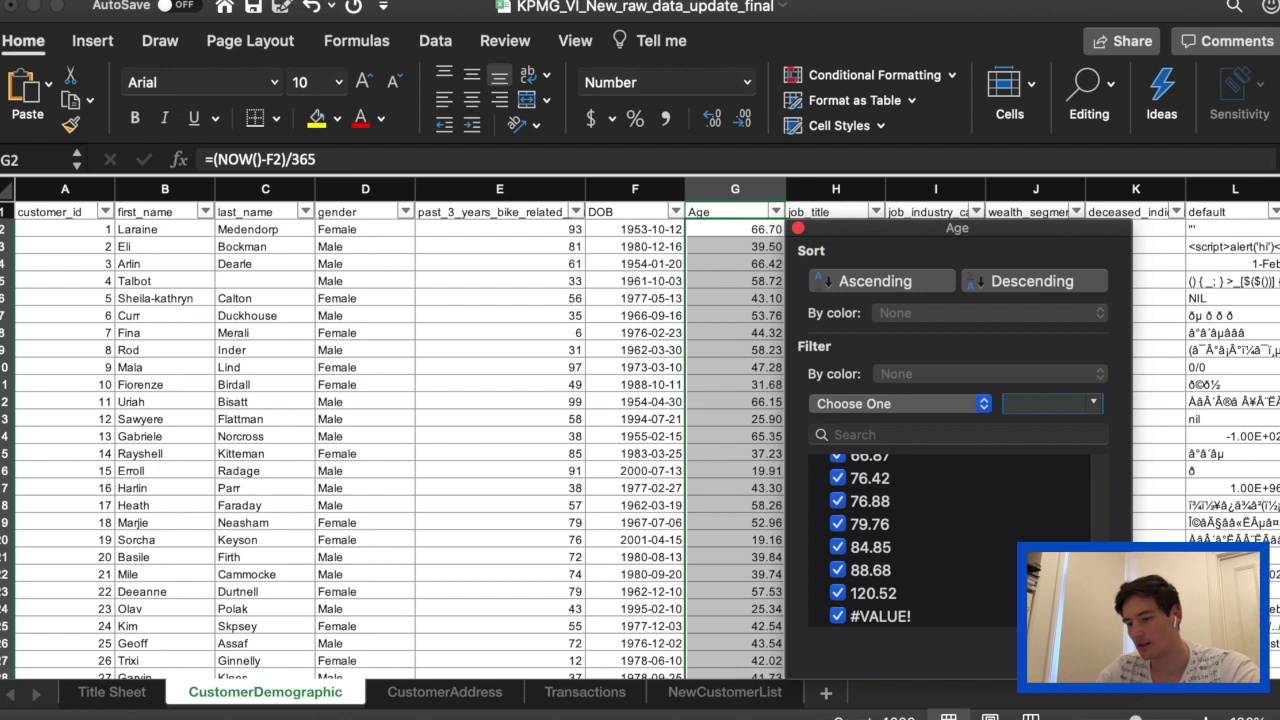
click(878, 598)
click(840, 616)
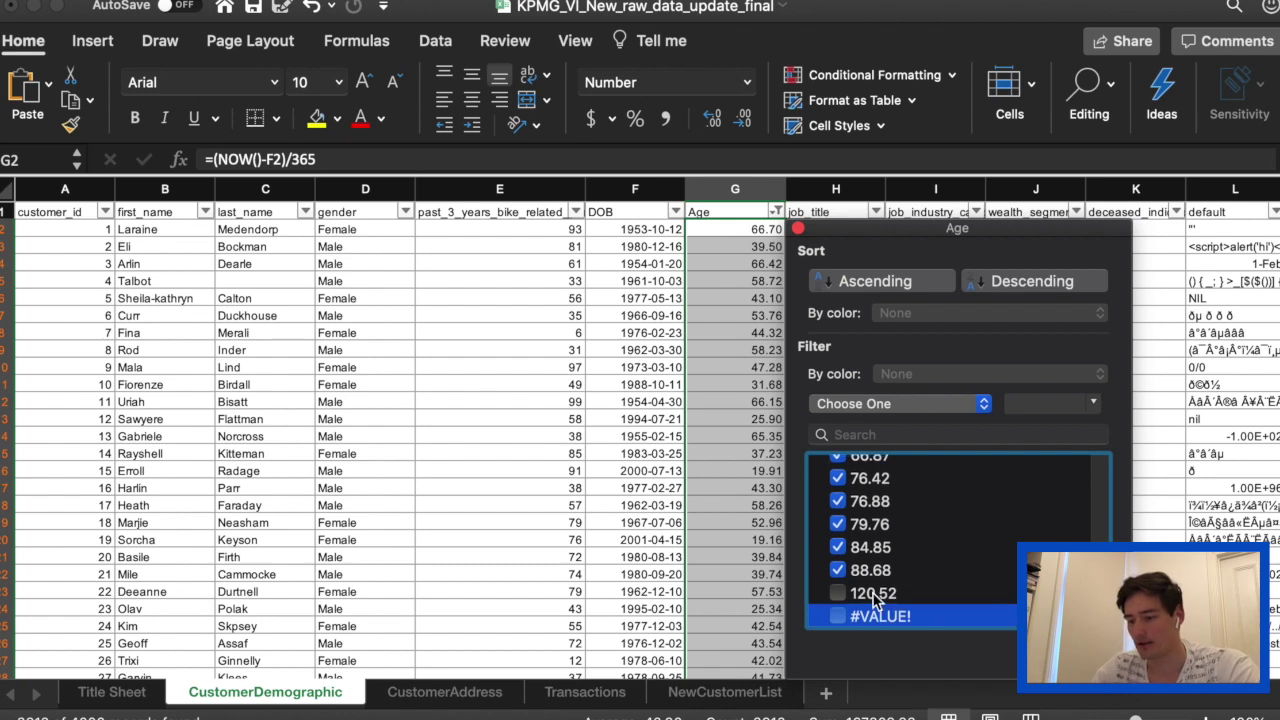
click(798, 228)
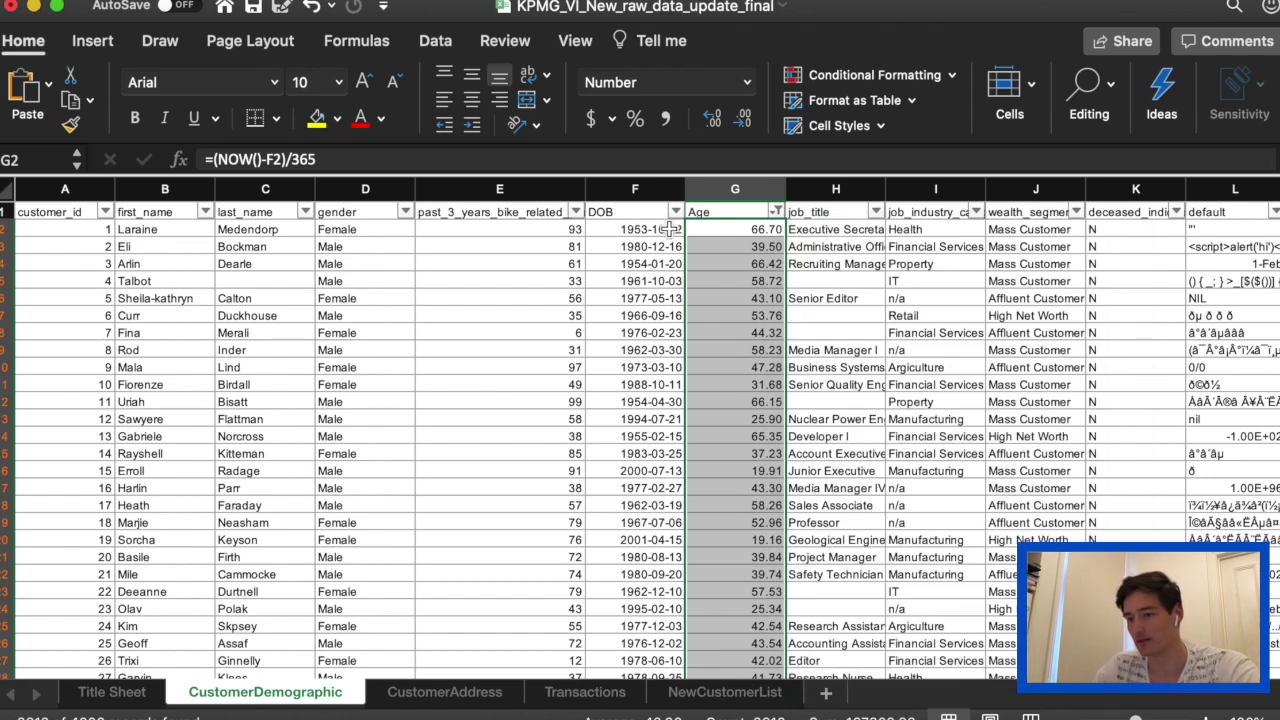
Step: Review the birth years in the DOB filter list without changing it
click(676, 212)
scroll(801, 549, down, 10)
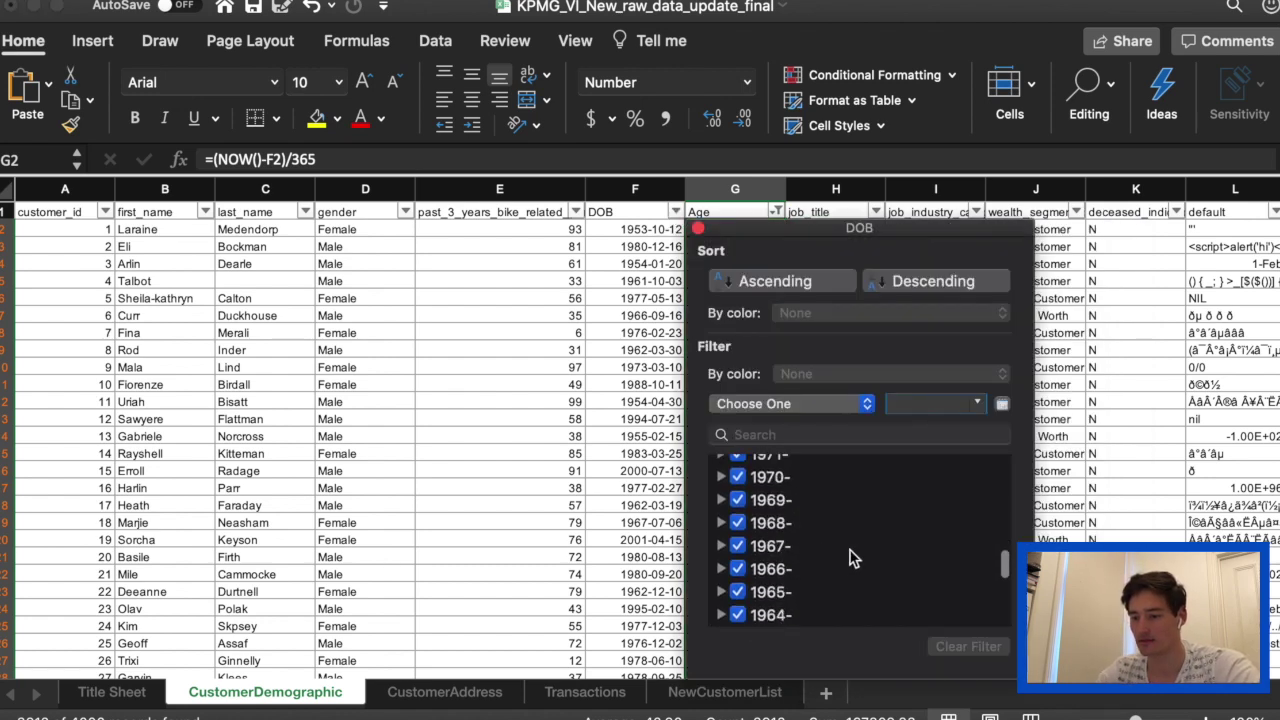
scroll(940, 608, down, 5)
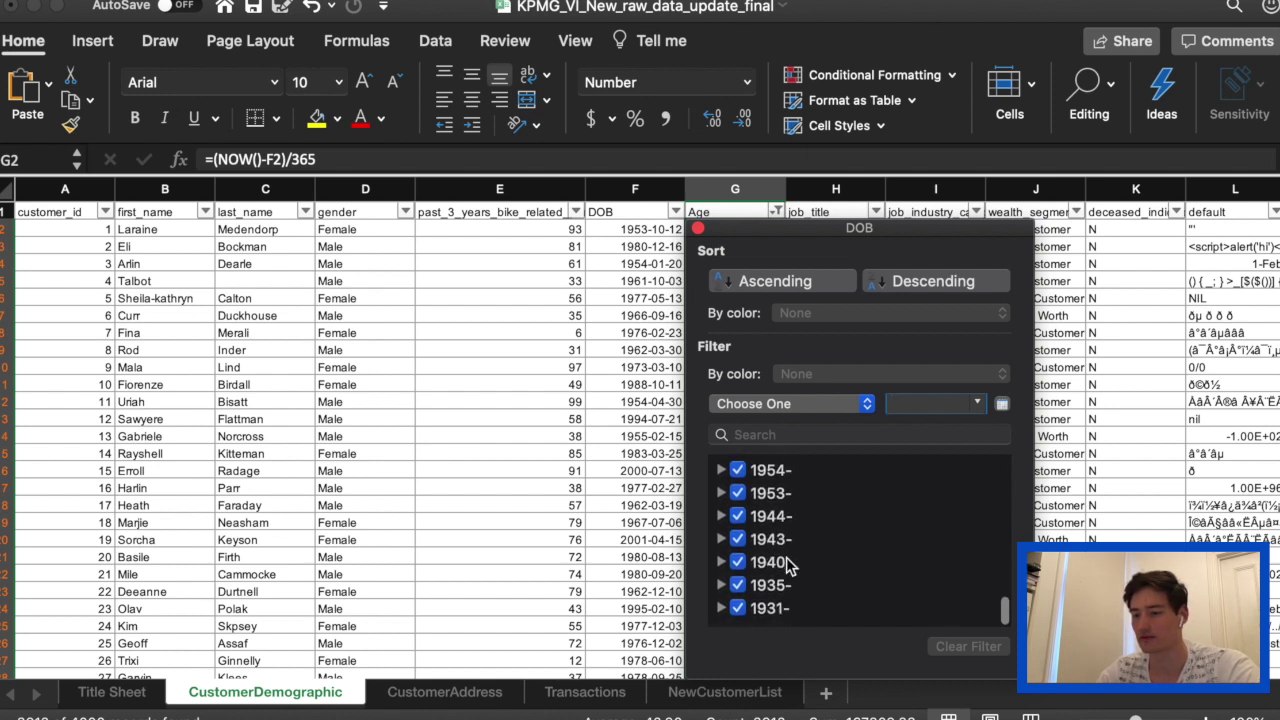
scroll(786, 559, up, 15)
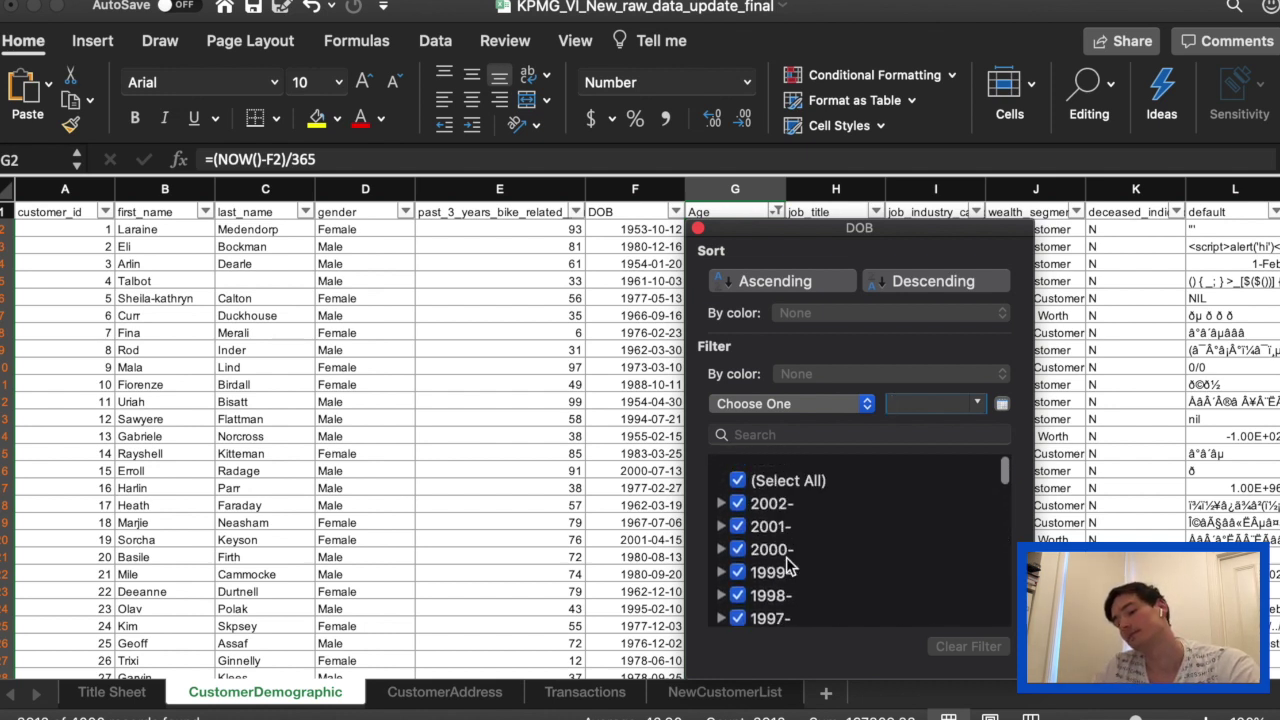
click(698, 228)
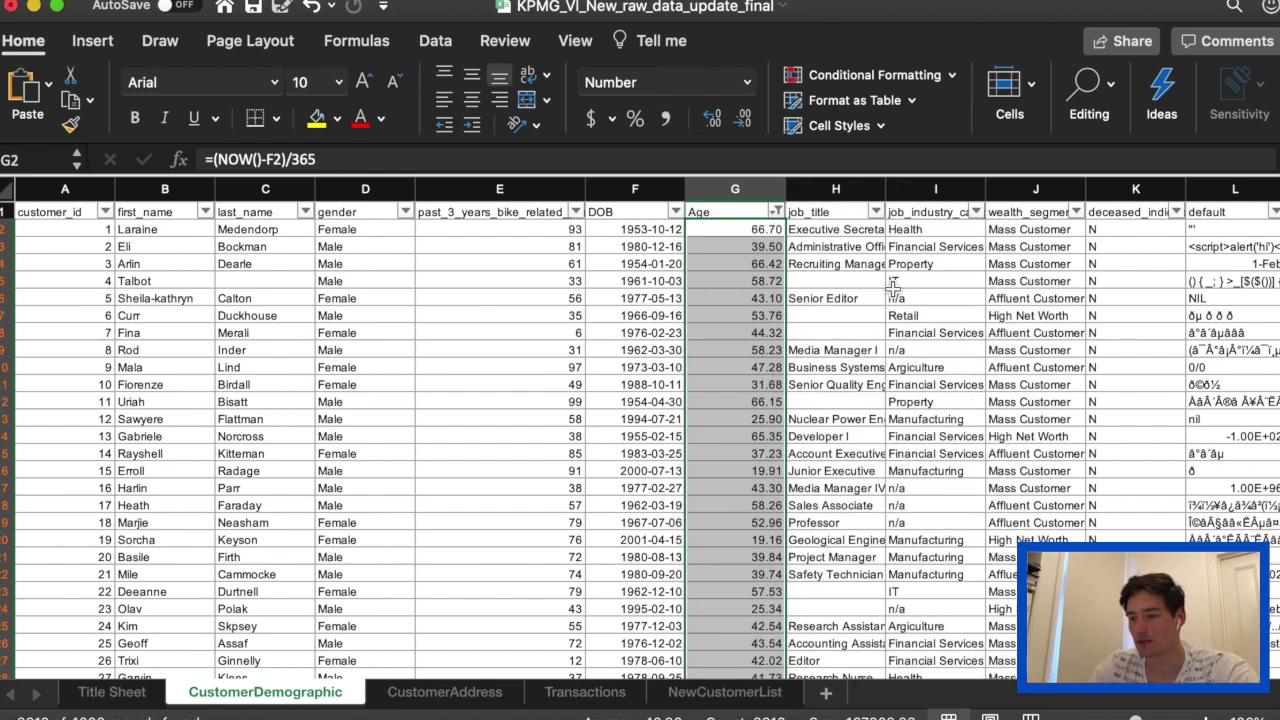
Step: Widen the job_title column to 16.00 and browse its filter list without changes
scroll(892, 289, right, 2)
scroll(892, 289, right, 3)
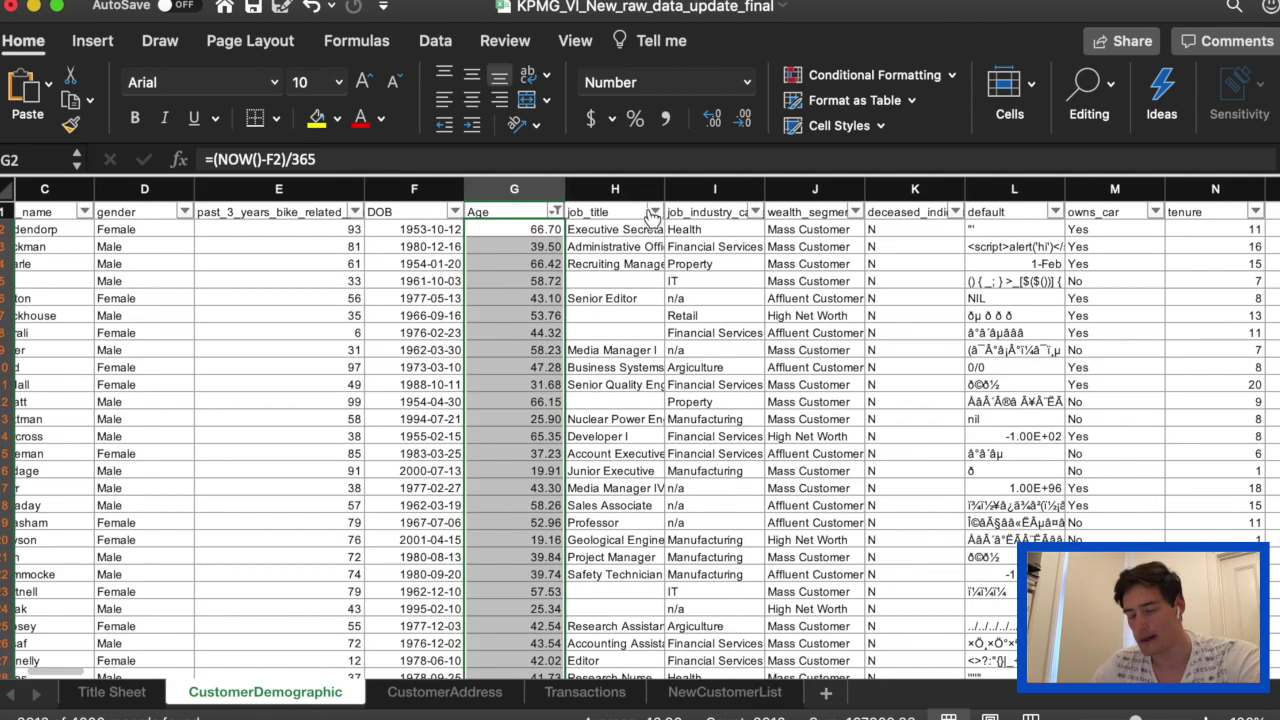
click(626, 280)
drag(665, 189, 679, 189)
click(671, 211)
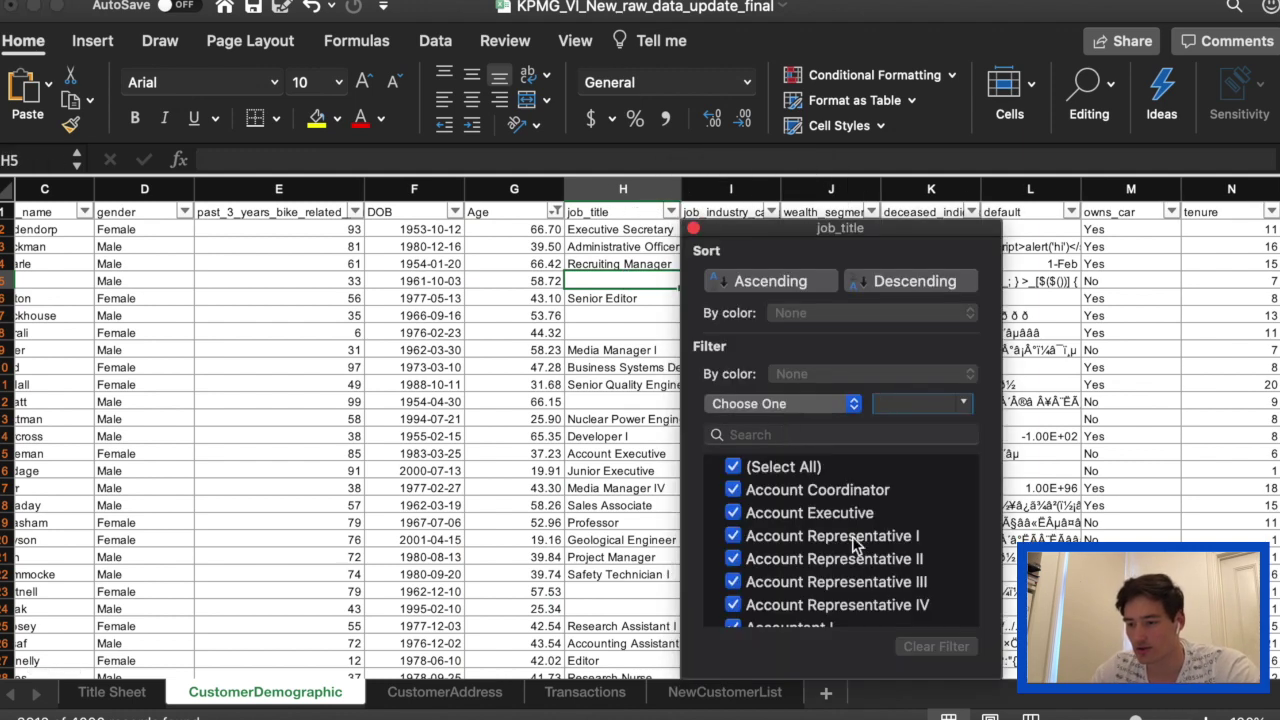
scroll(870, 575, down, 3)
scroll(878, 590, down, 10)
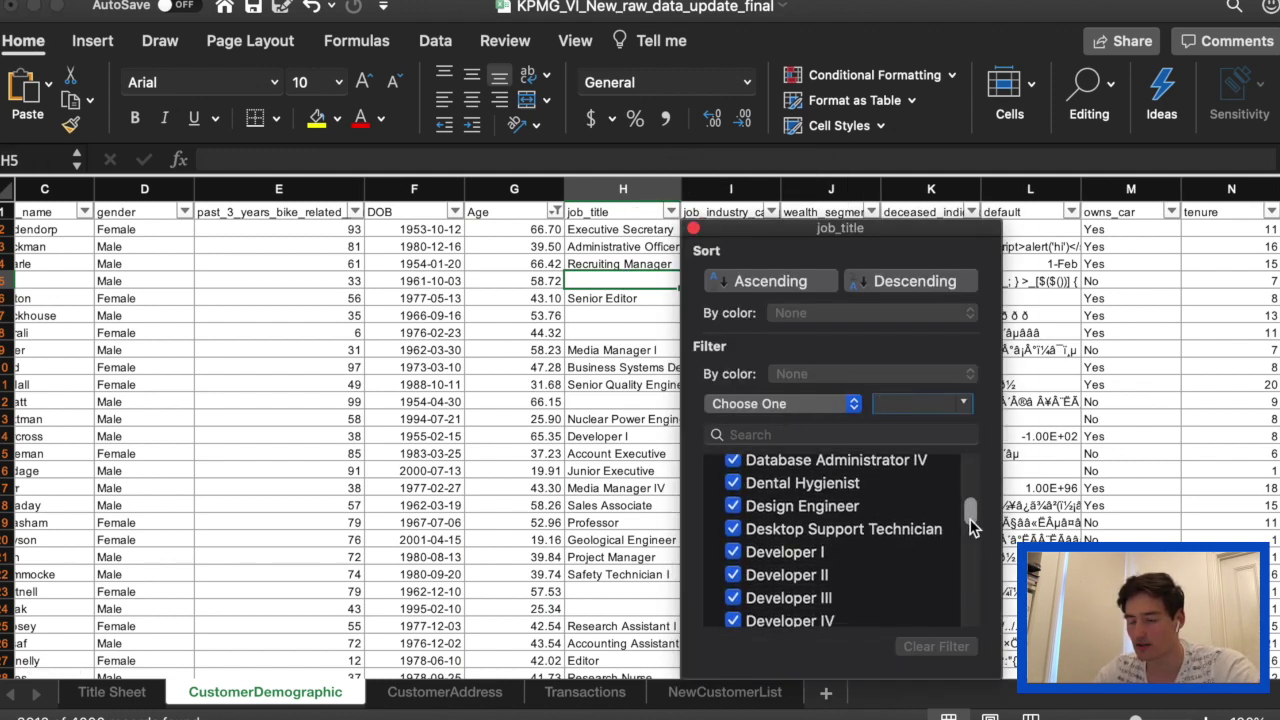
drag(972, 530, 978, 621)
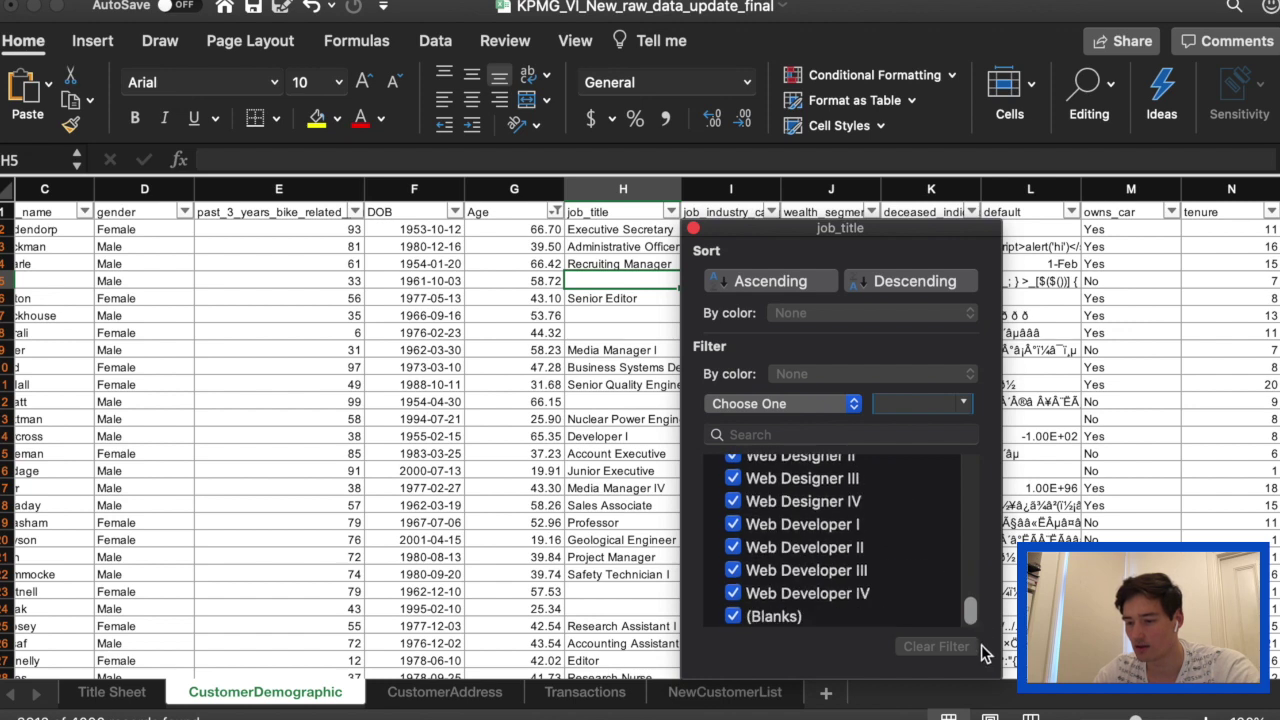
drag(970, 610, 971, 462)
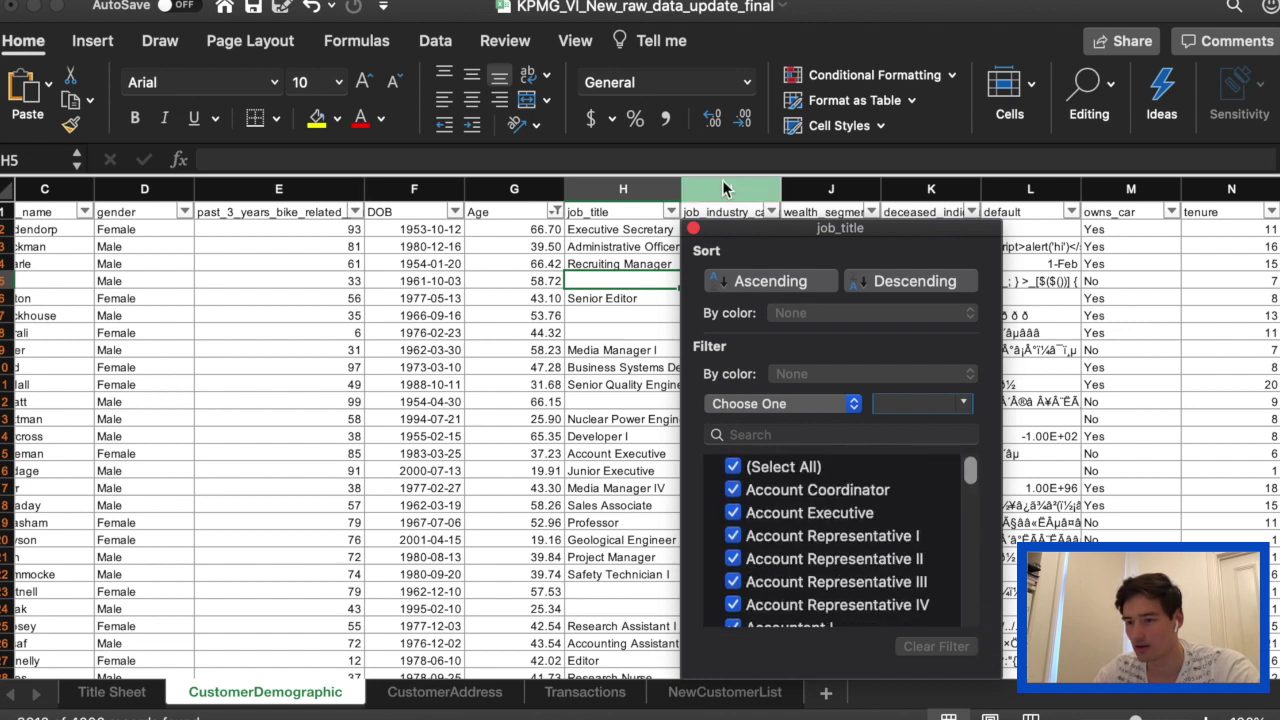
click(693, 230)
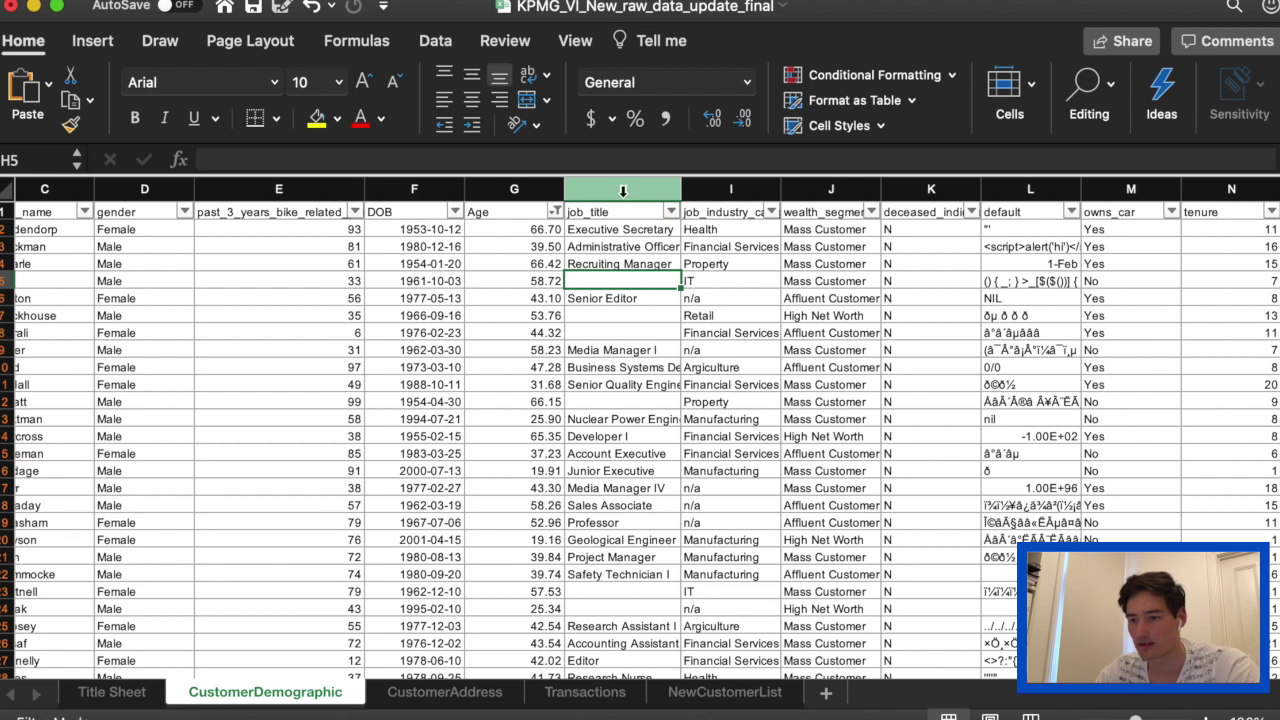
Step: Uncheck (Blanks) in the job_title filter, then widen column I to show its header
click(672, 212)
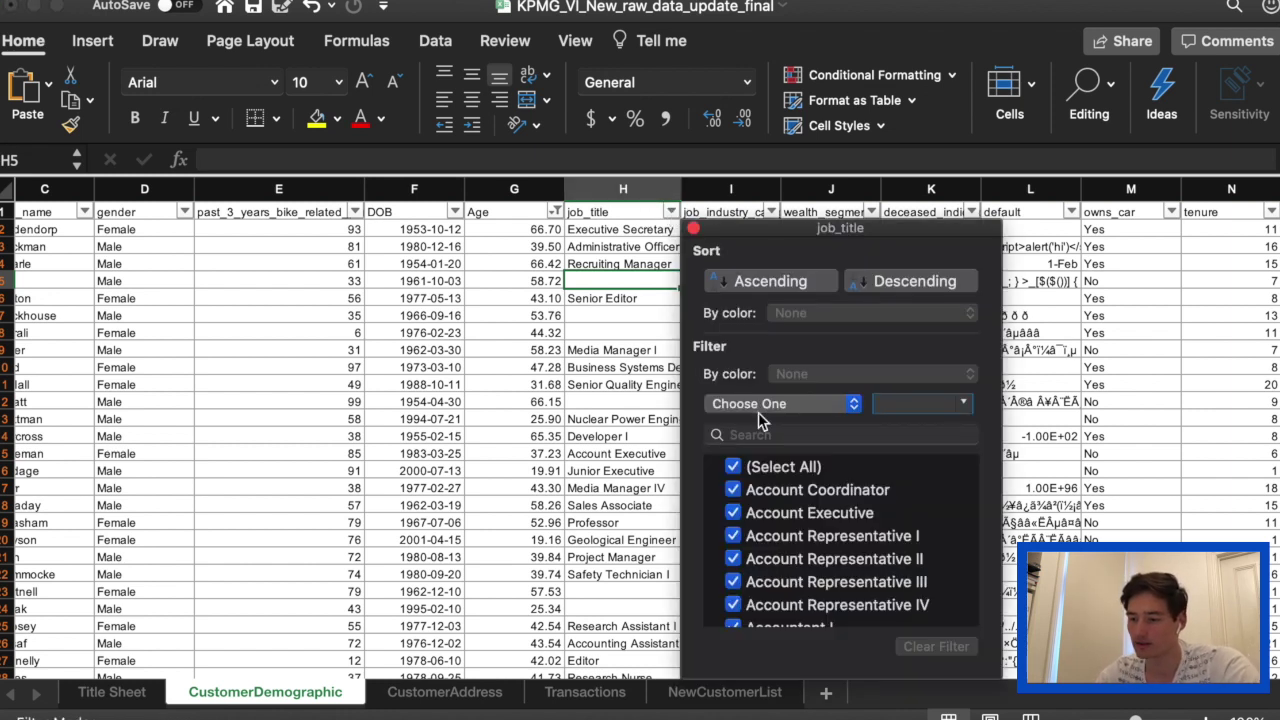
scroll(778, 550, down, 10)
drag(971, 530, 970, 622)
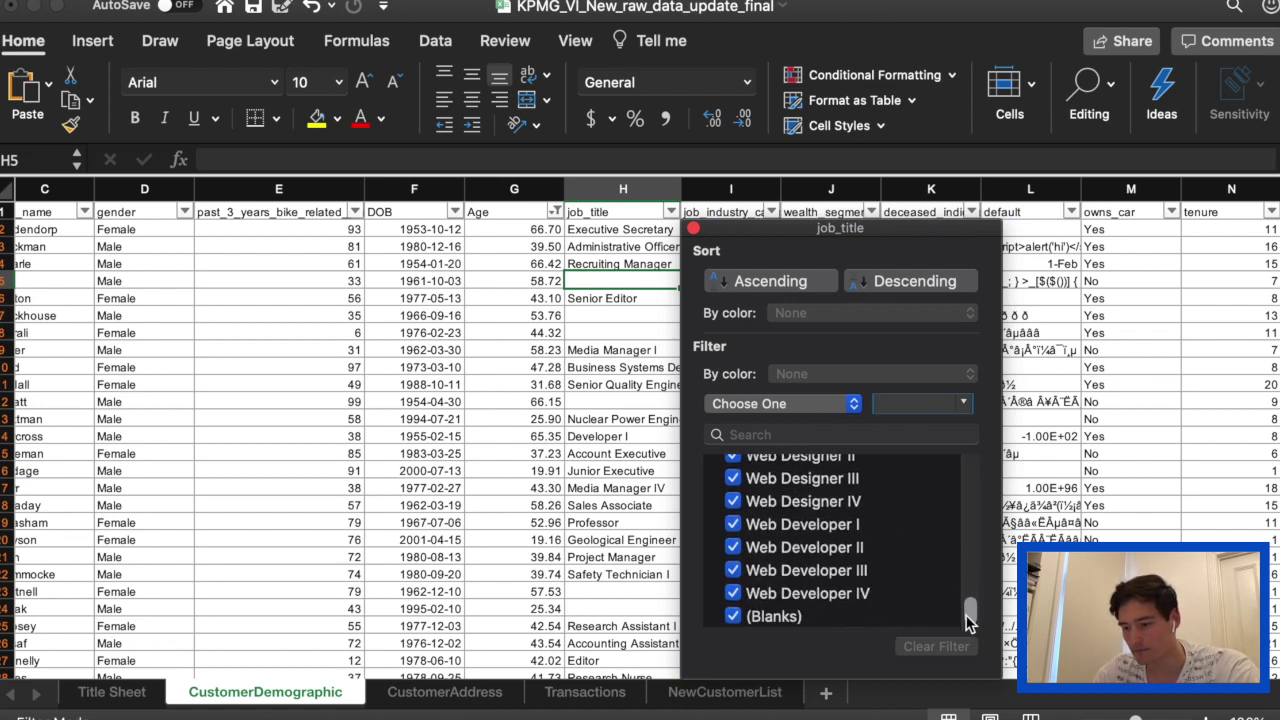
click(735, 616)
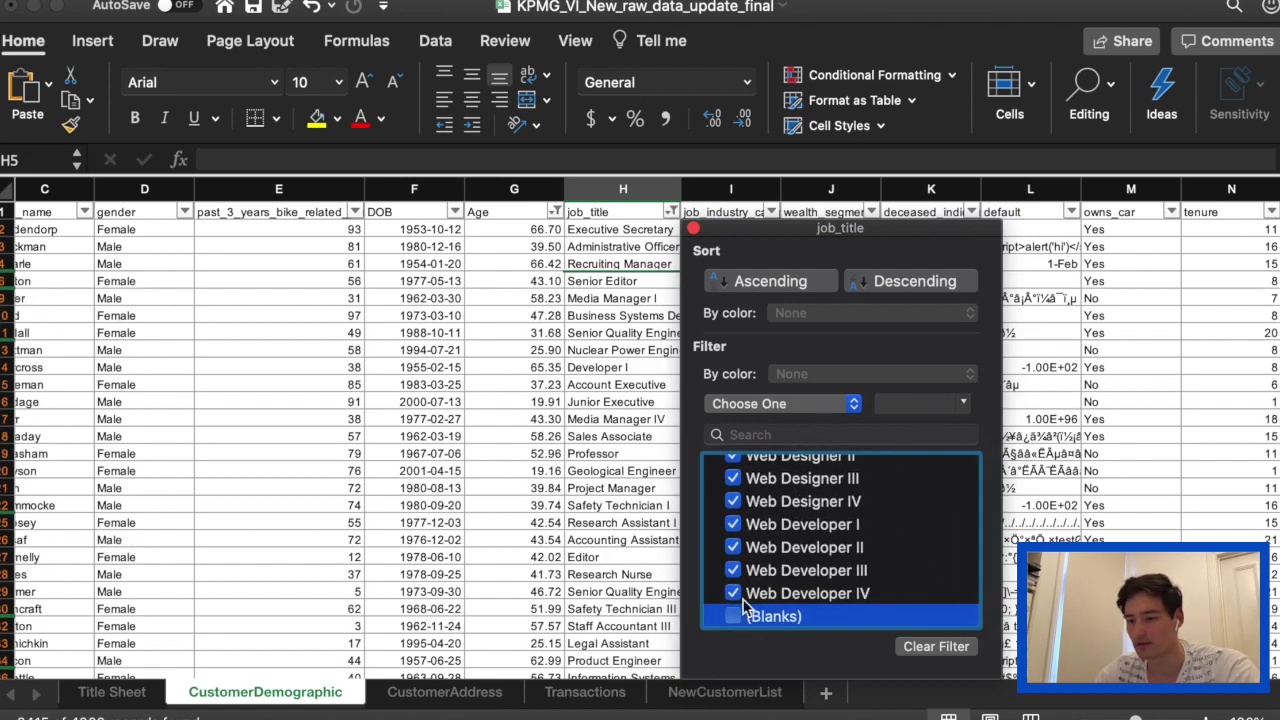
click(694, 230)
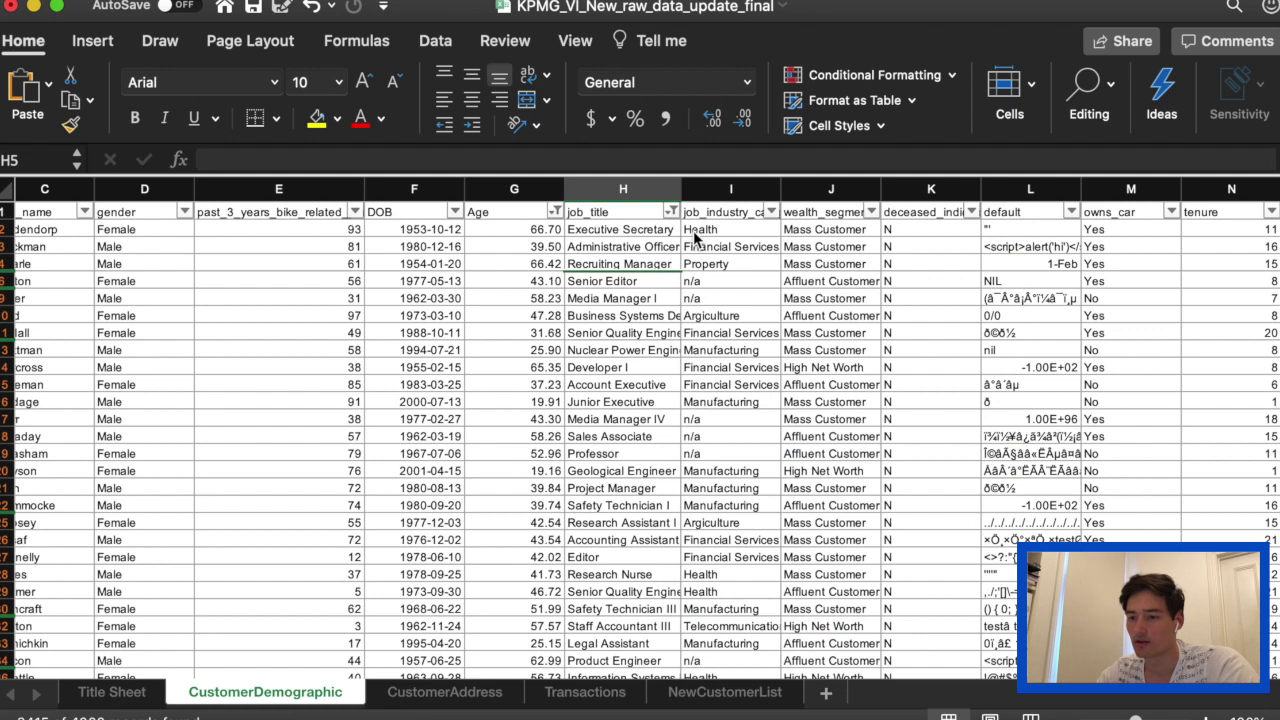
drag(781, 188, 831, 188)
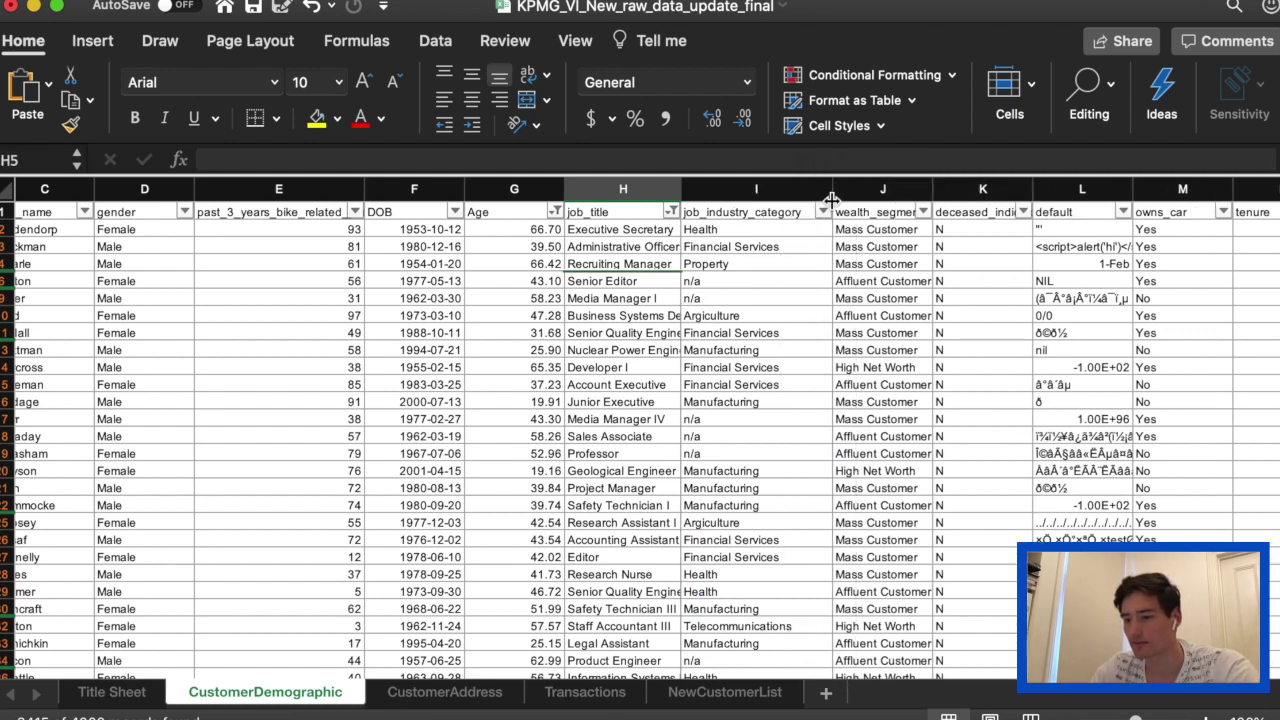
Step: Check the job_industry_category filter list and widen the wealth_segment column
click(822, 212)
scroll(946, 523, down, 3)
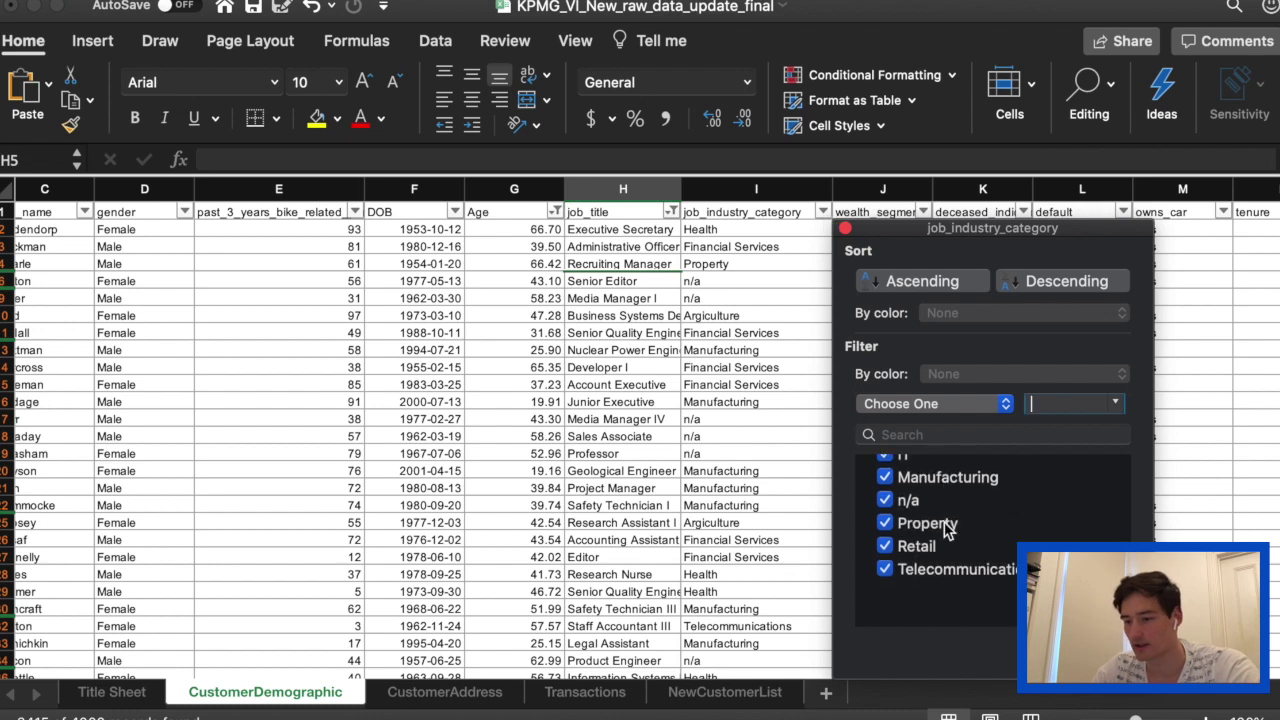
scroll(951, 531, up, 3)
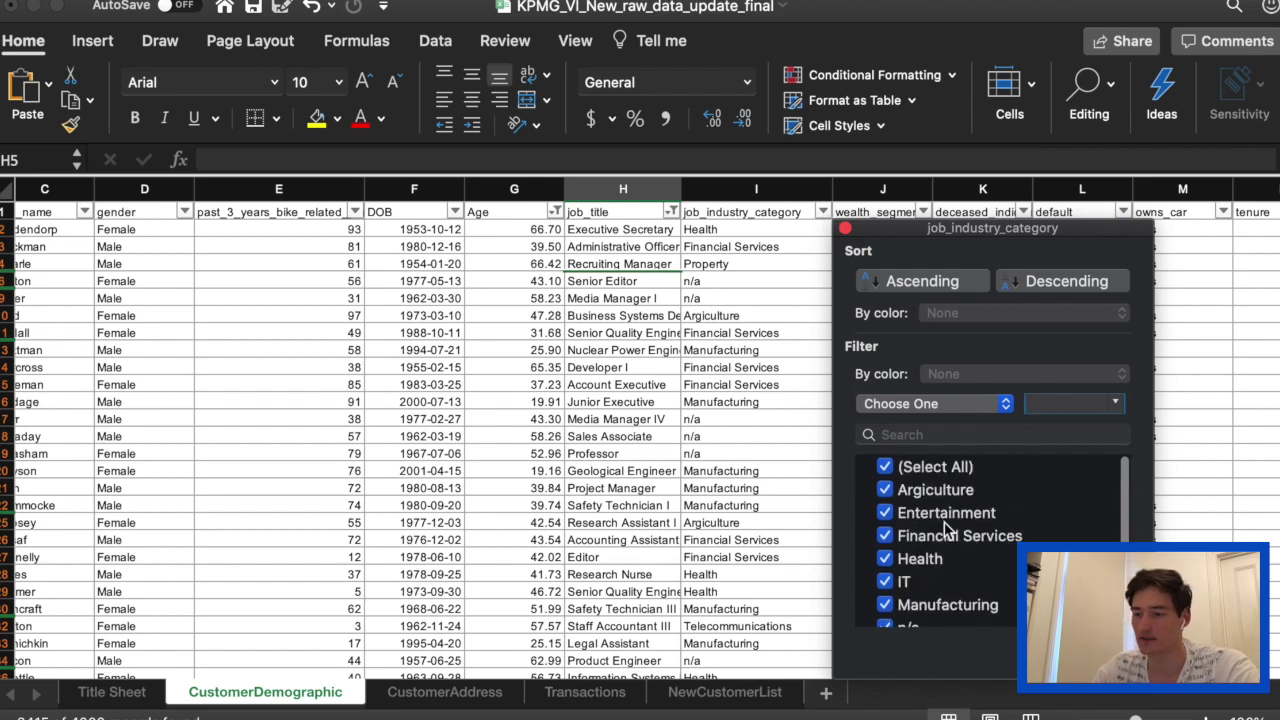
click(845, 229)
scroll(937, 355, right, 4)
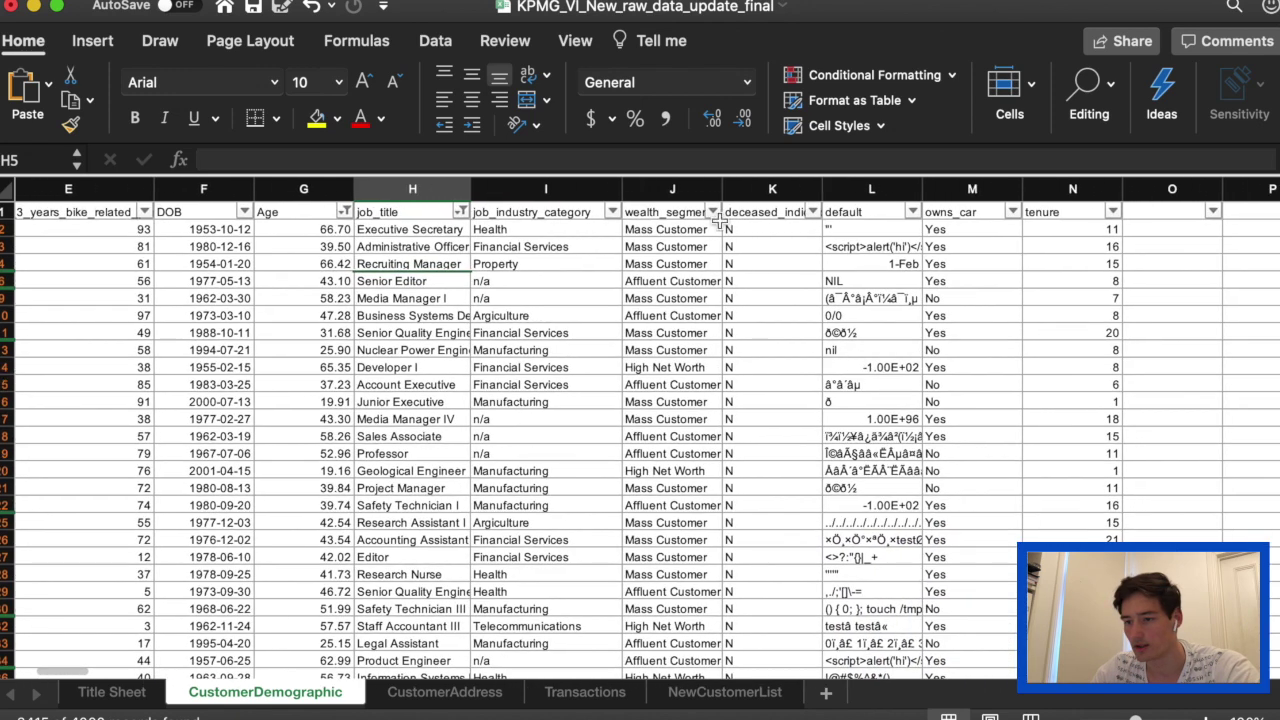
drag(722, 189, 755, 188)
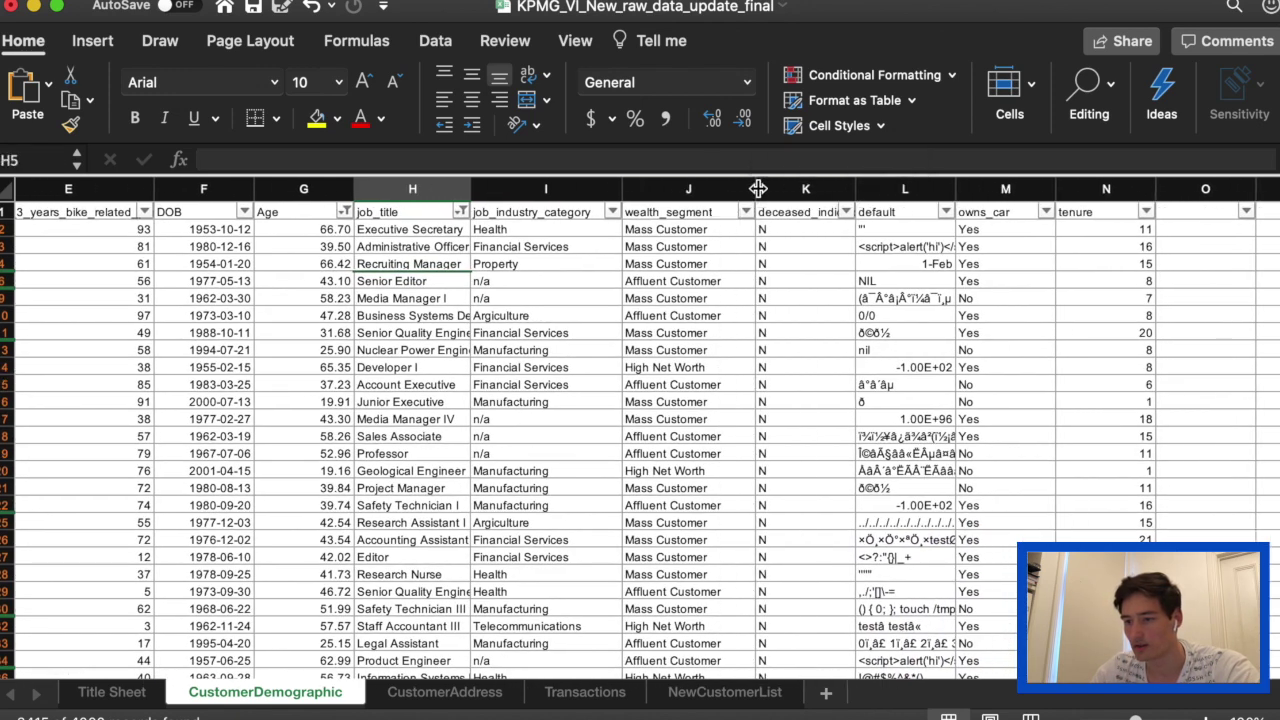
Step: Filter deceased_indicator to N only by unchecking Y, and widen column K
click(845, 214)
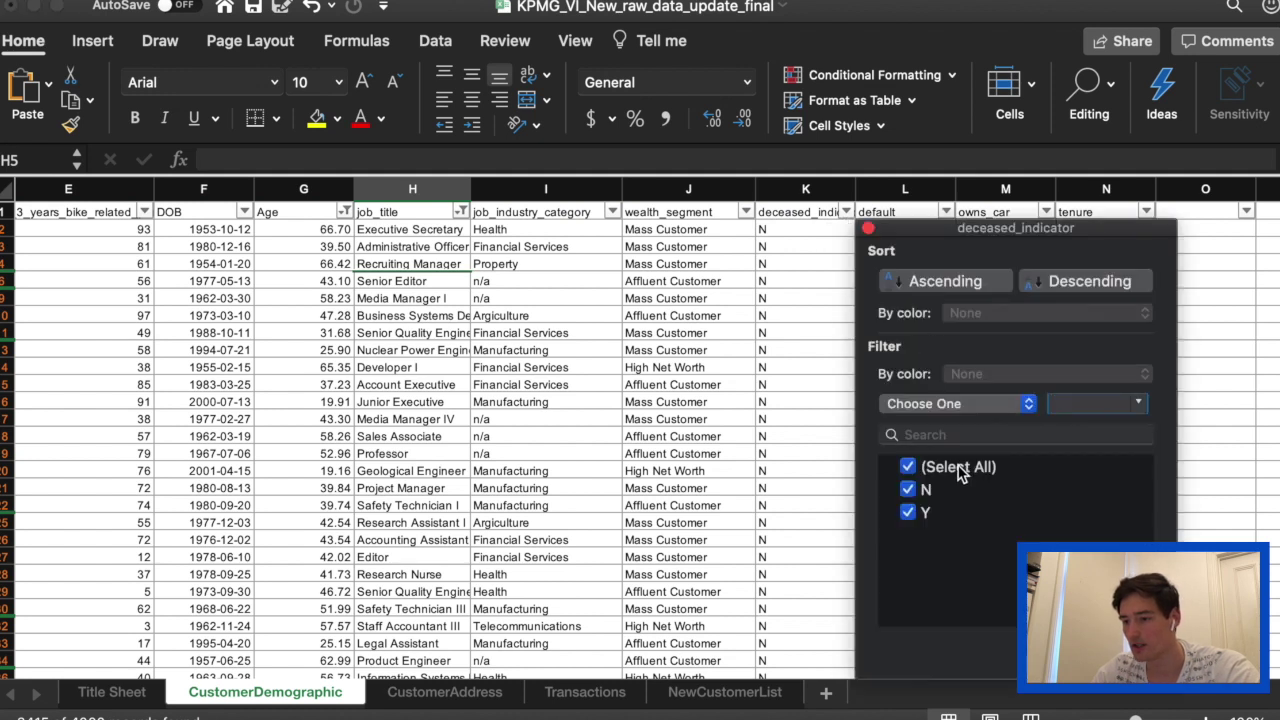
click(910, 514)
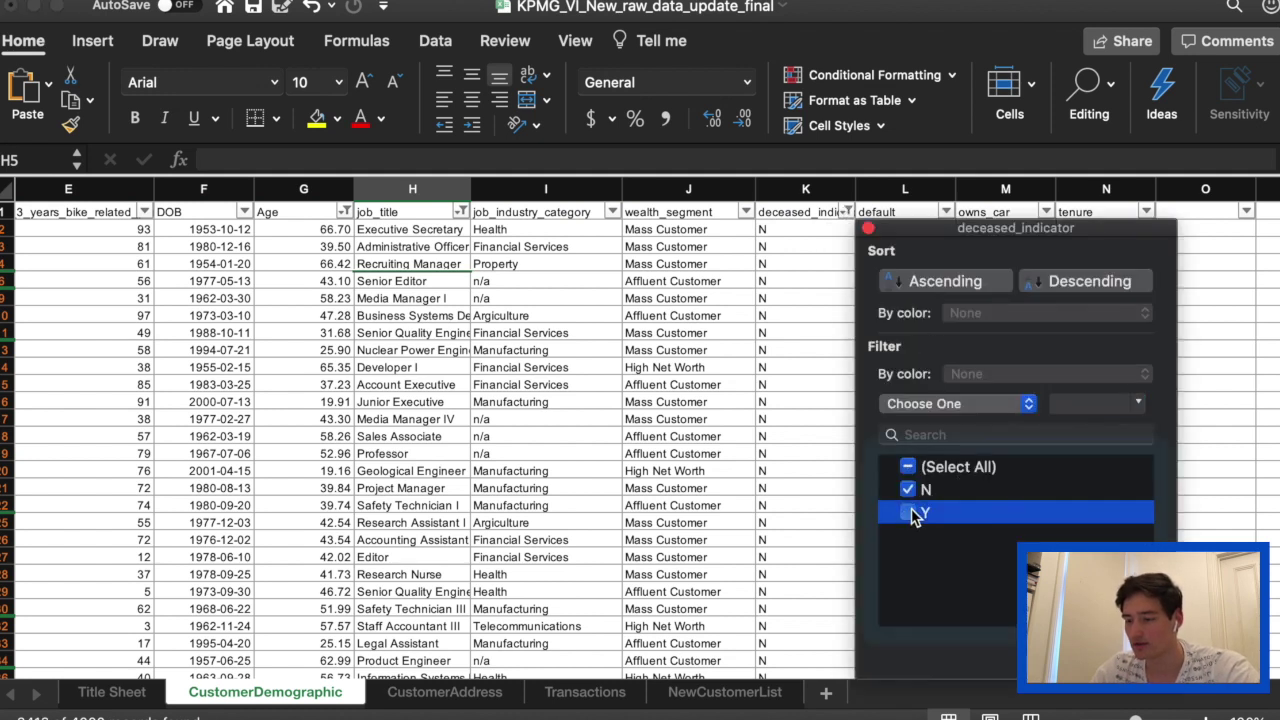
click(868, 229)
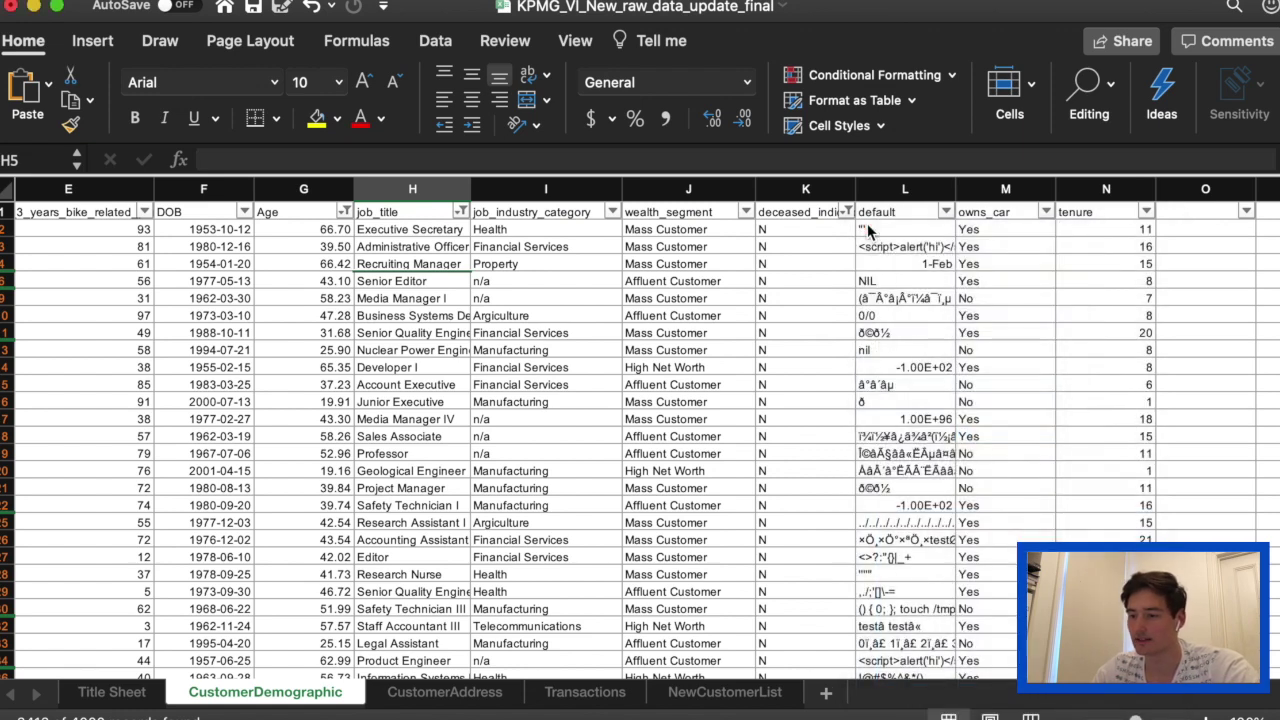
drag(853, 189, 888, 189)
click(876, 281)
Step: Inspect the junk-filled default column's values and delete the column
scroll(918, 273, right, 5)
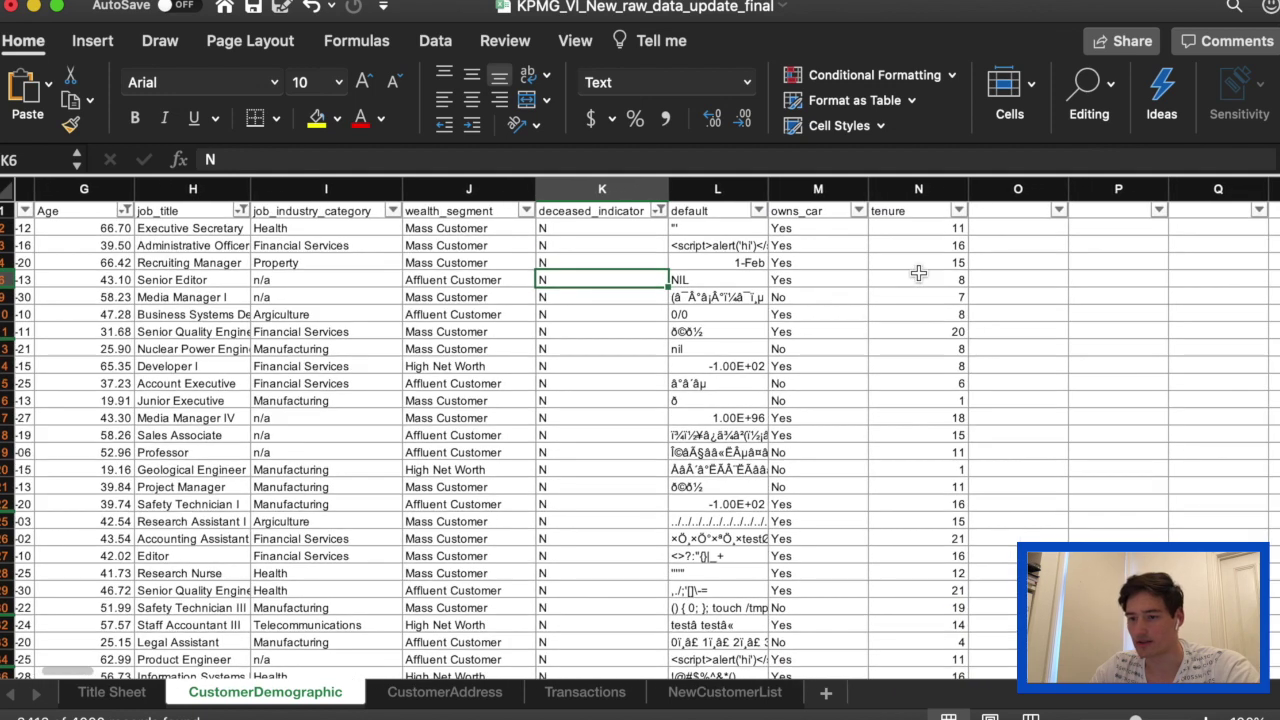
drag(768, 190, 793, 193)
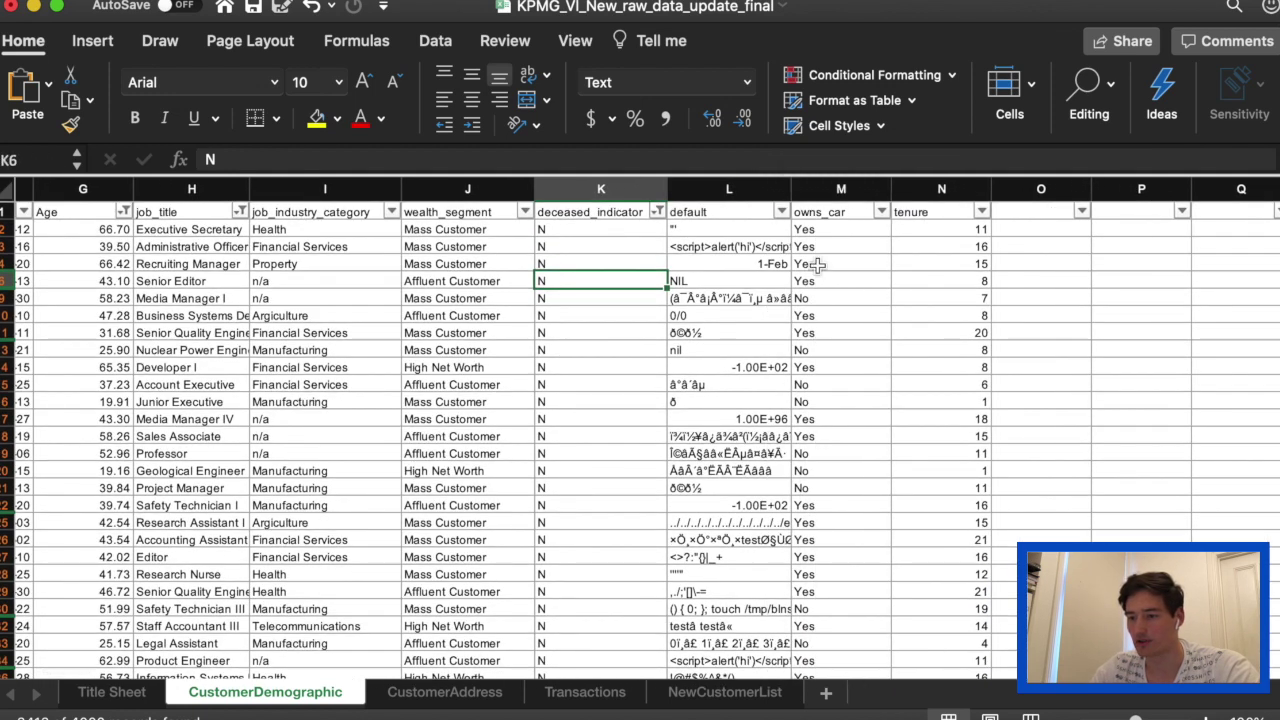
click(748, 190)
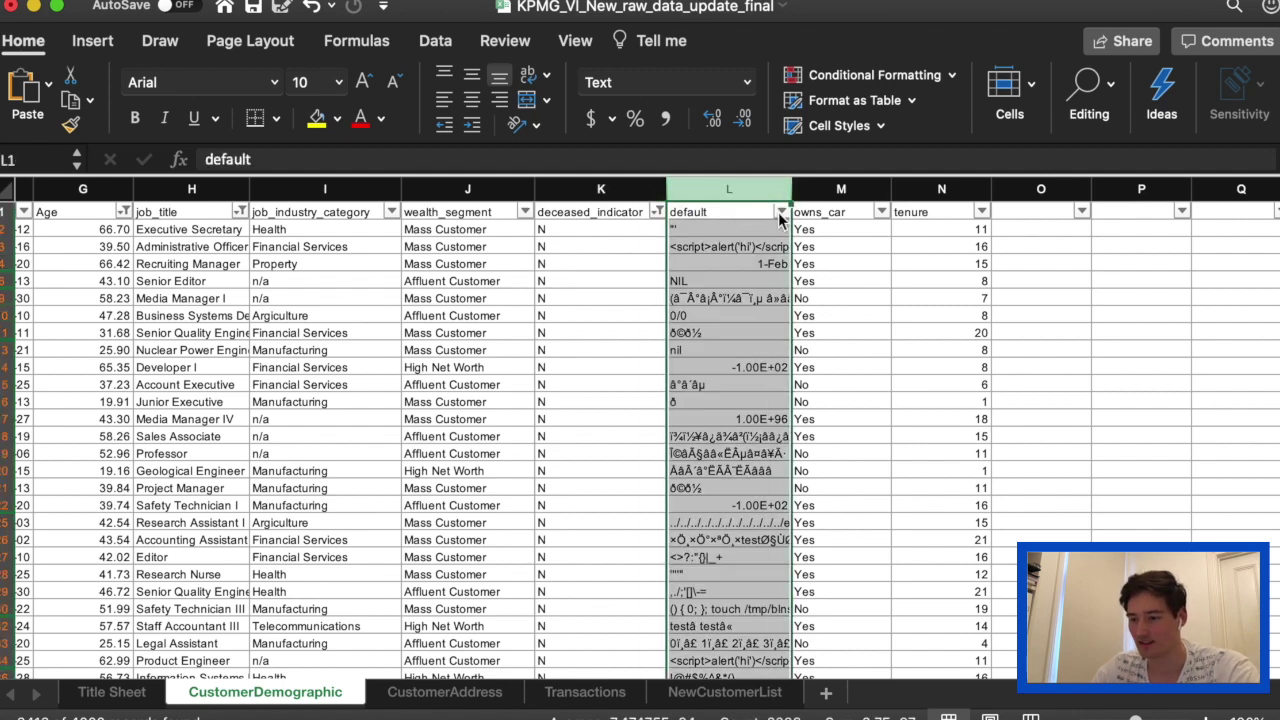
click(781, 212)
scroll(862, 570, down, 5)
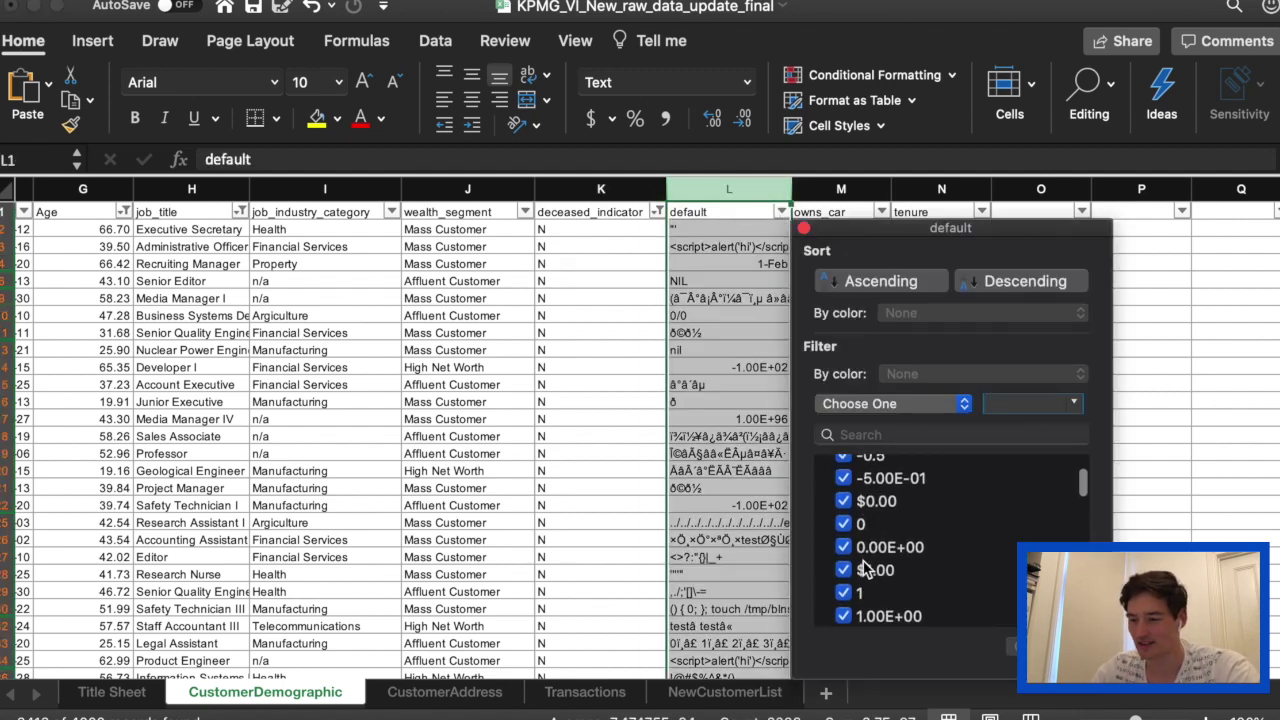
scroll(866, 568, up, 3)
scroll(866, 568, down, 10)
scroll(866, 568, up, 10)
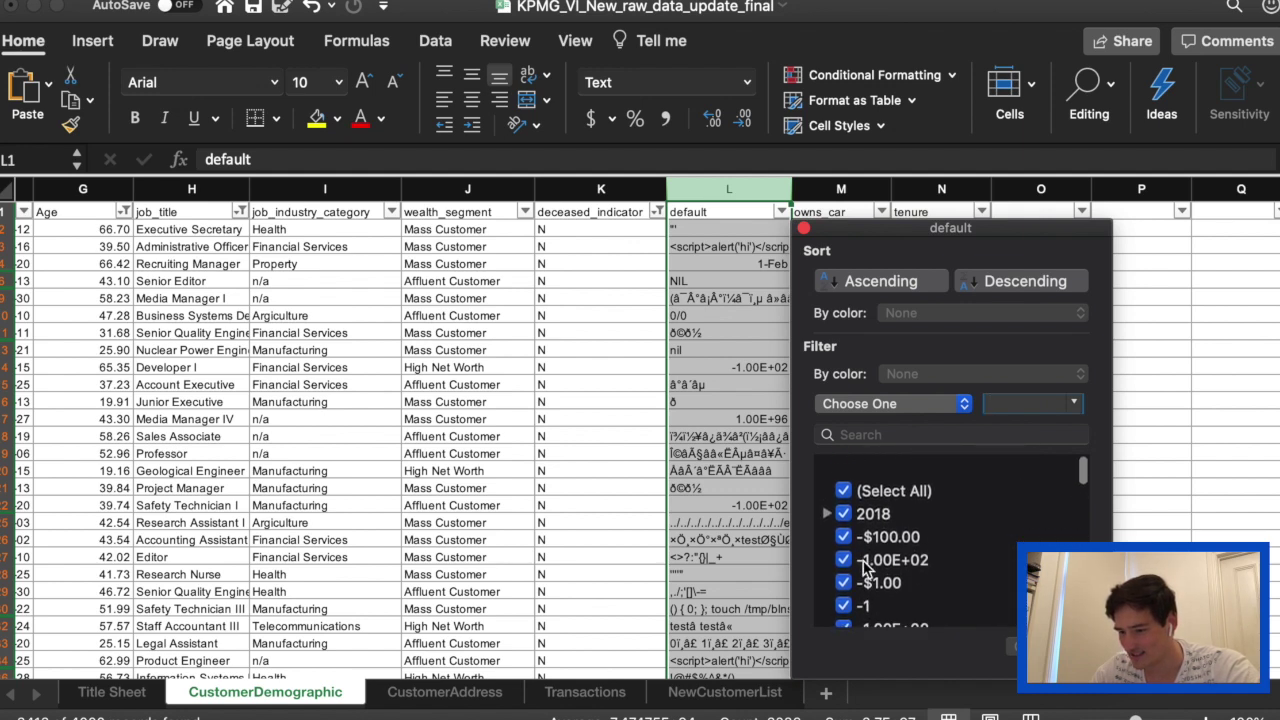
click(804, 228)
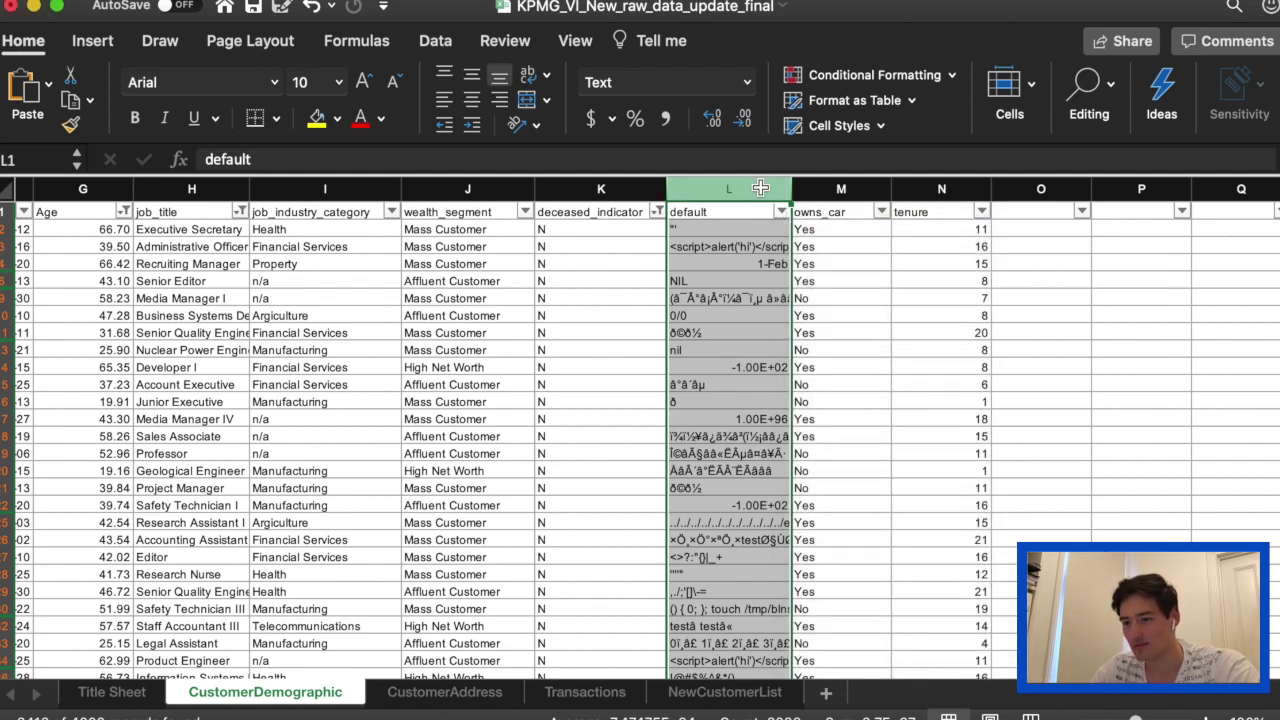
right_click(760, 188)
click(797, 317)
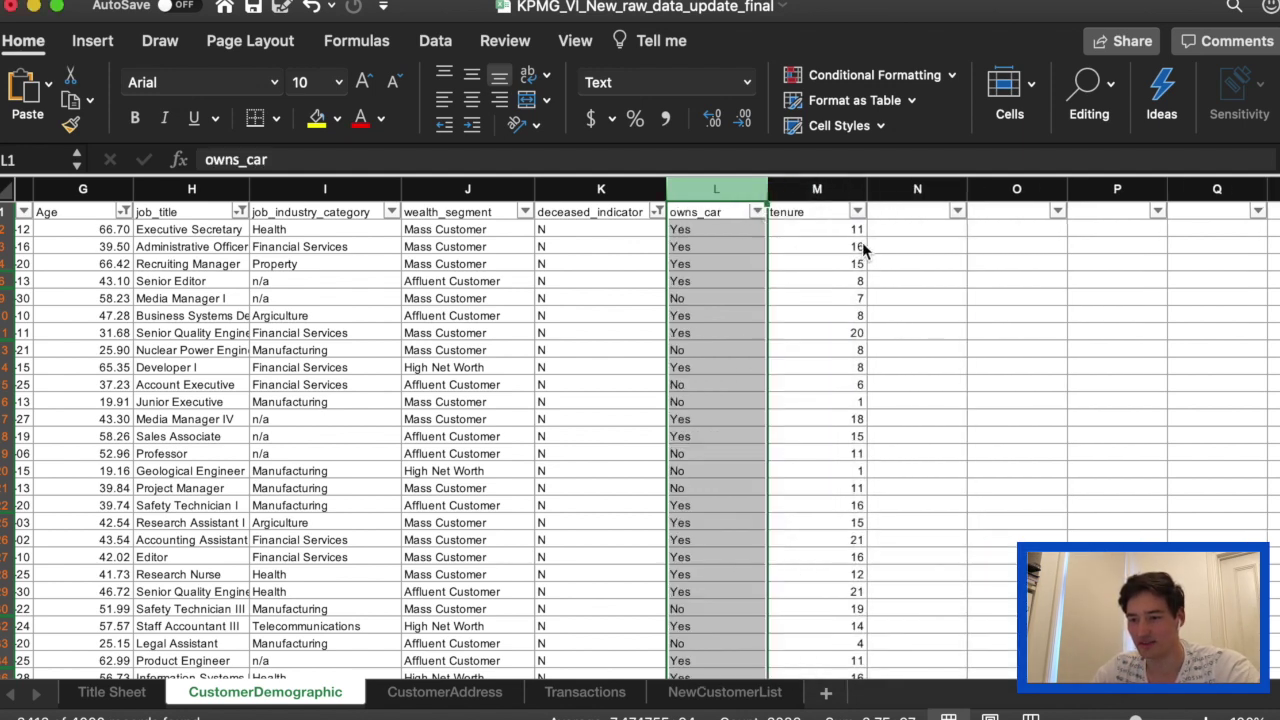
Step: Review the owns_car and tenure filter lists, then switch to the CustomerAddress sheet
click(757, 212)
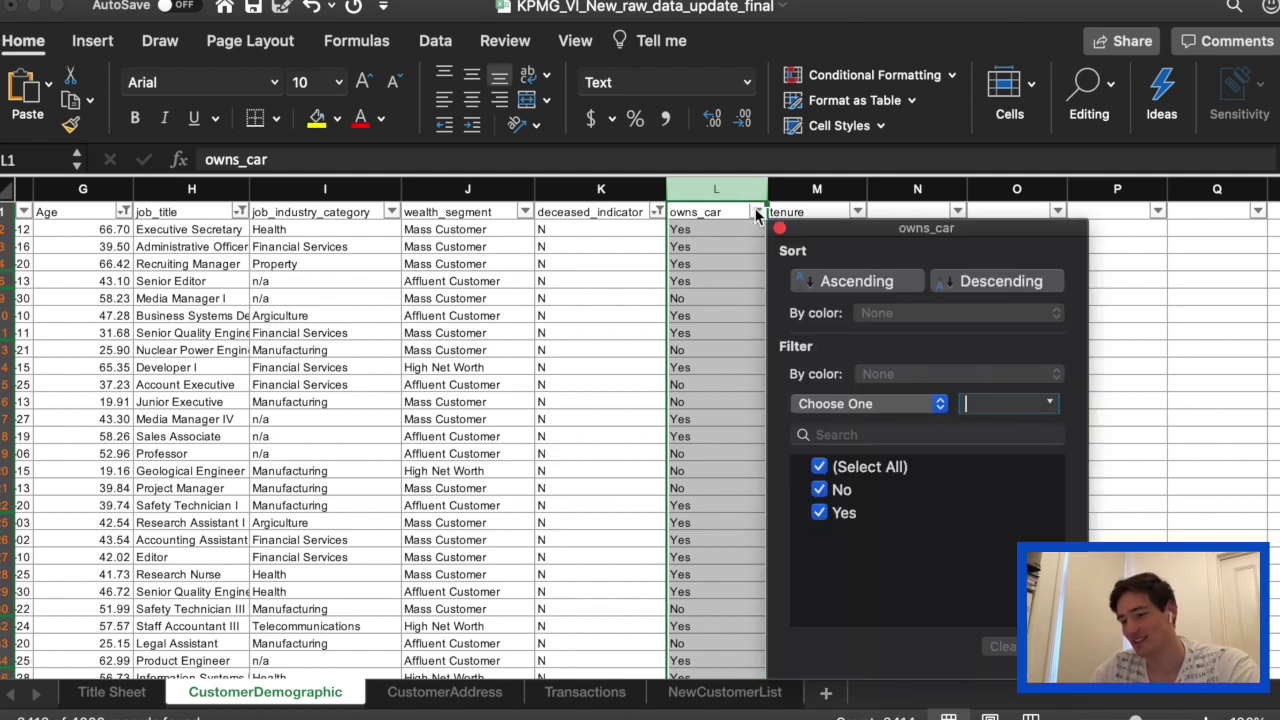
click(781, 230)
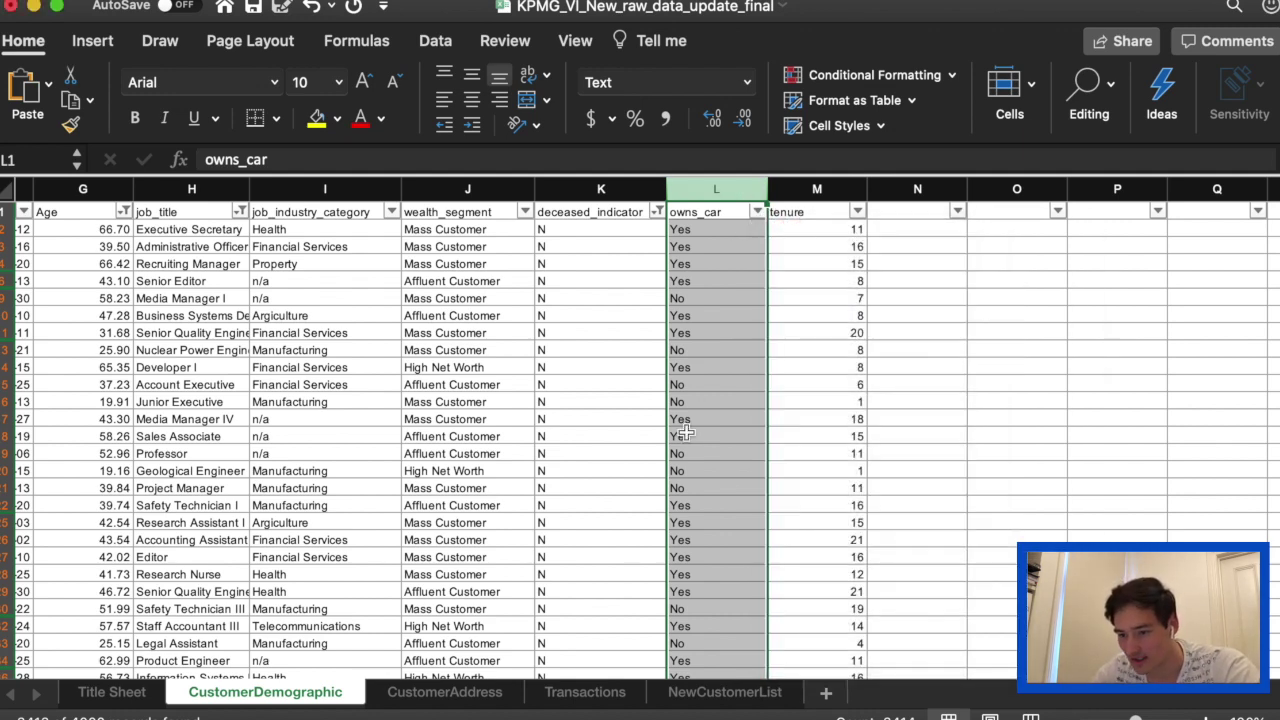
click(858, 211)
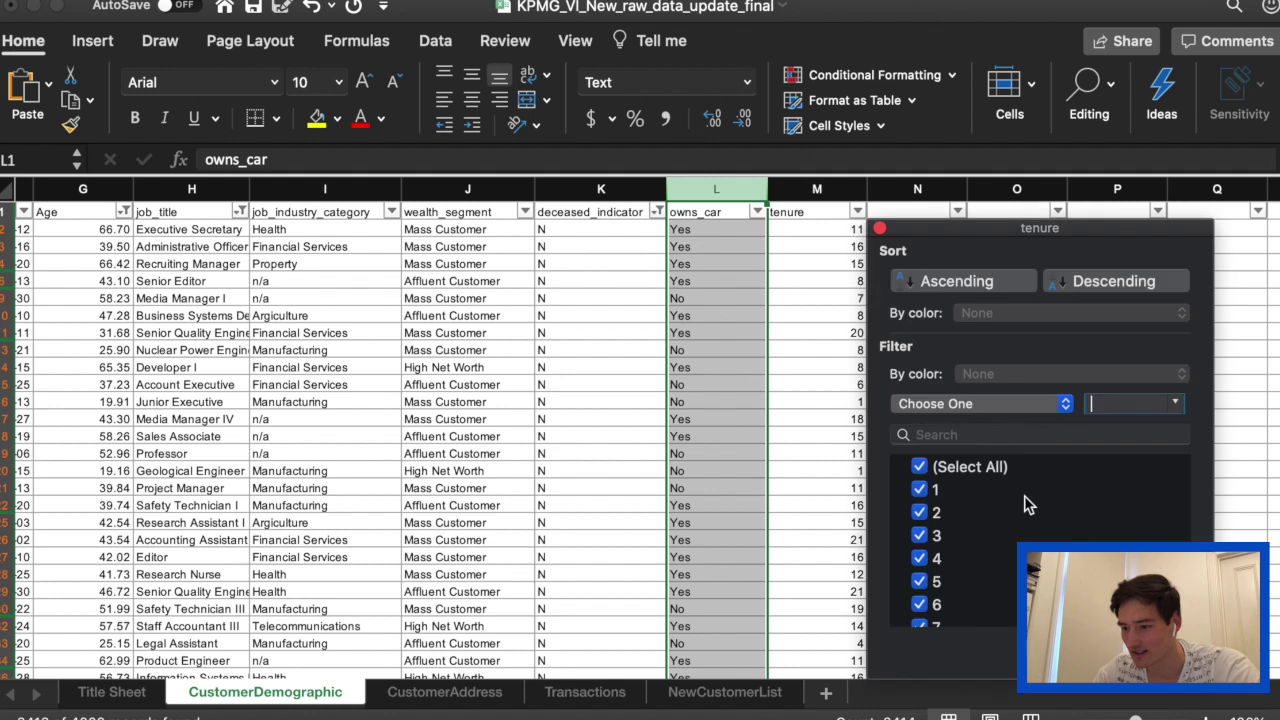
scroll(1150, 520, down, 5)
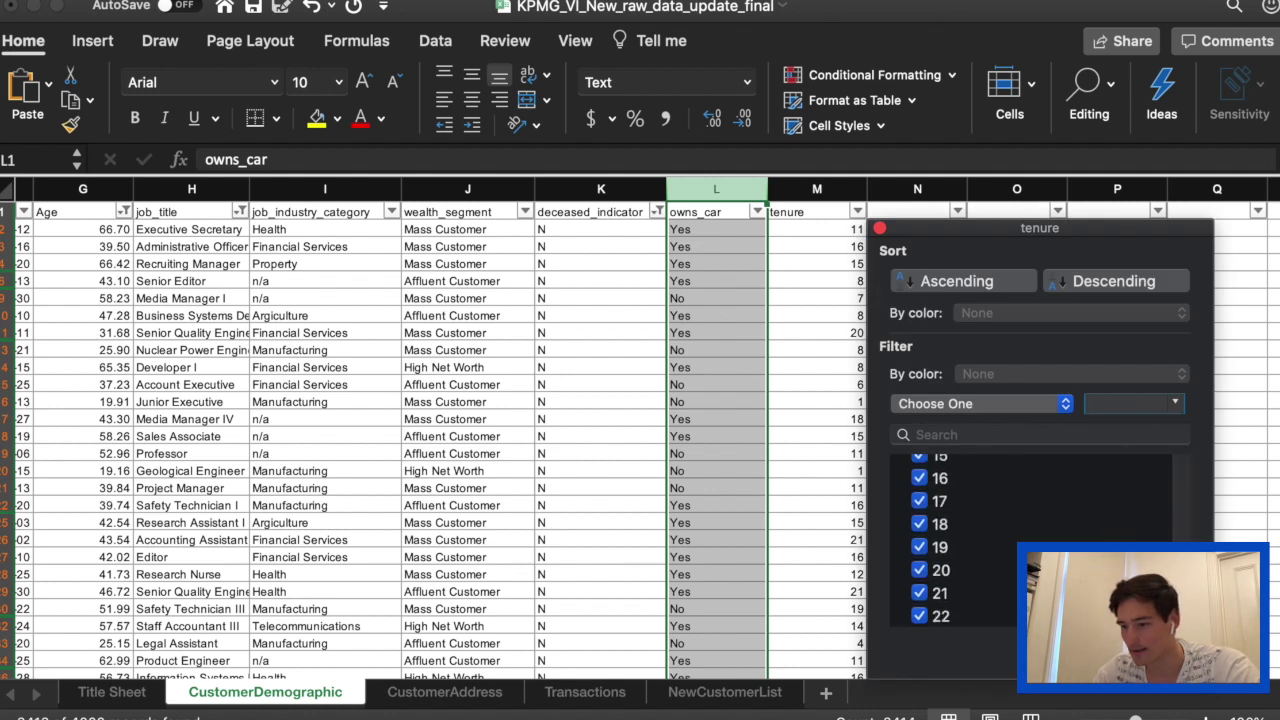
scroll(1180, 500, up, 6)
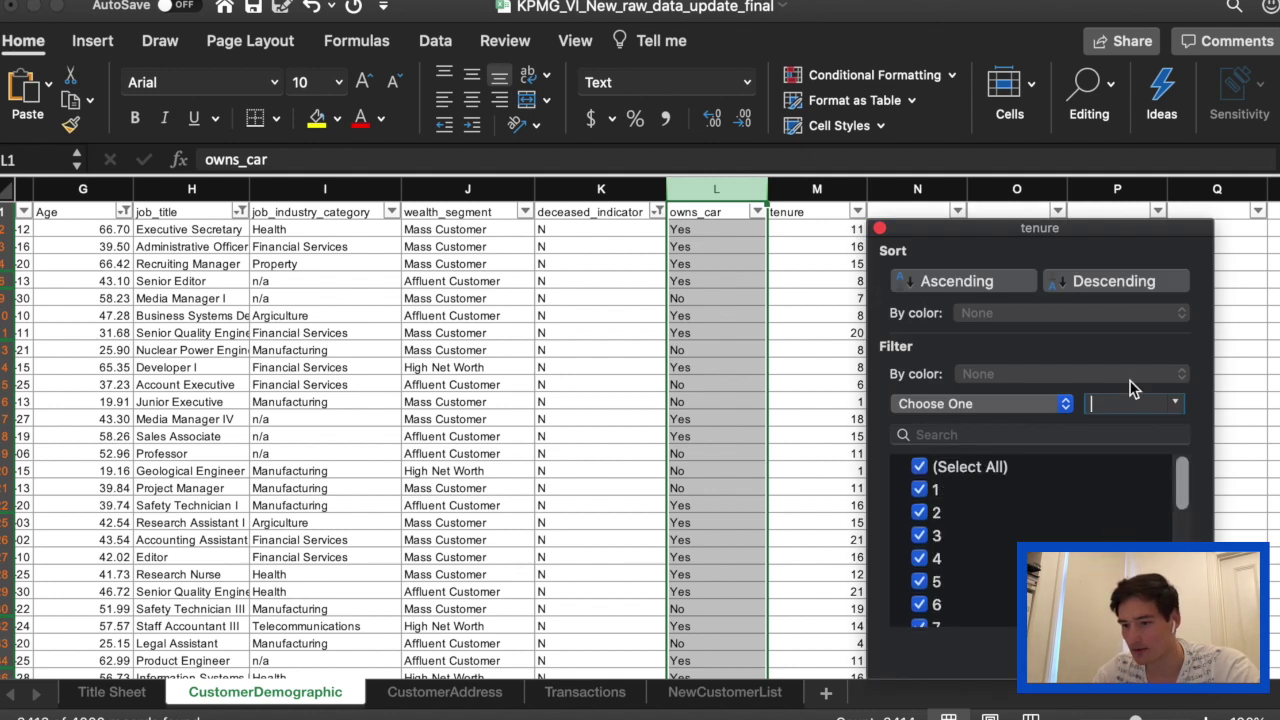
click(880, 229)
scroll(744, 316, left, 10)
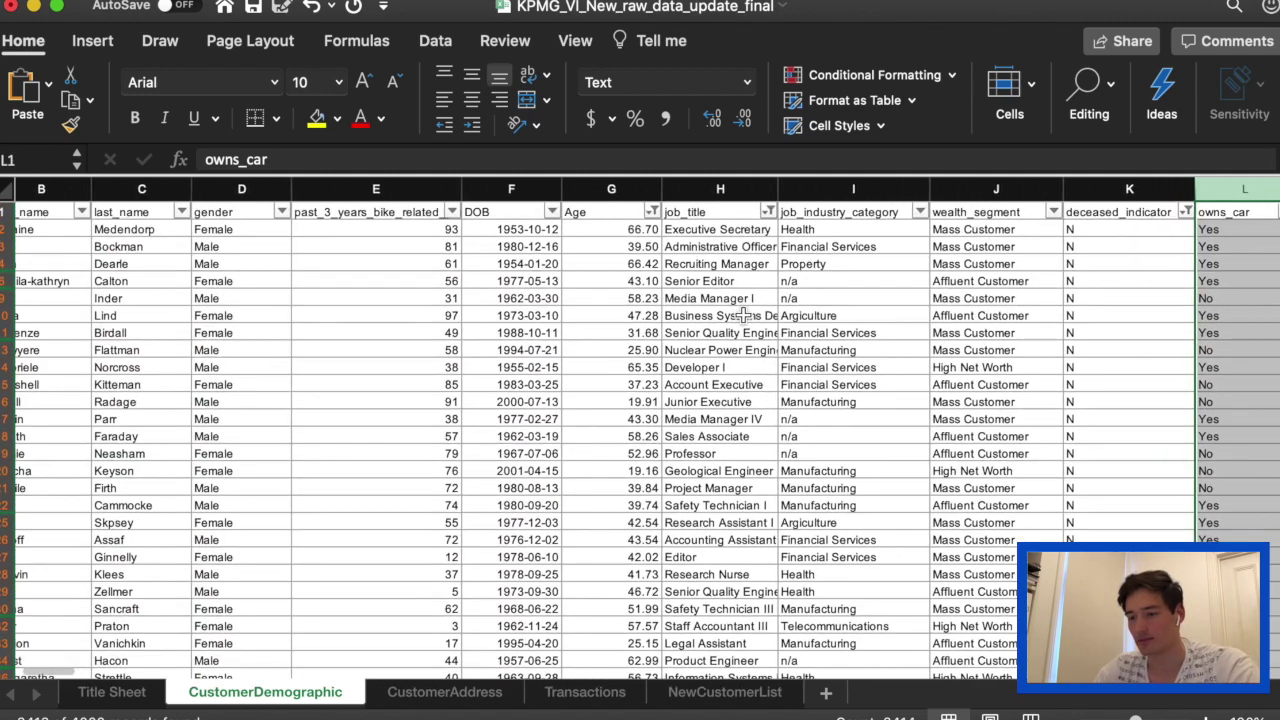
click(470, 693)
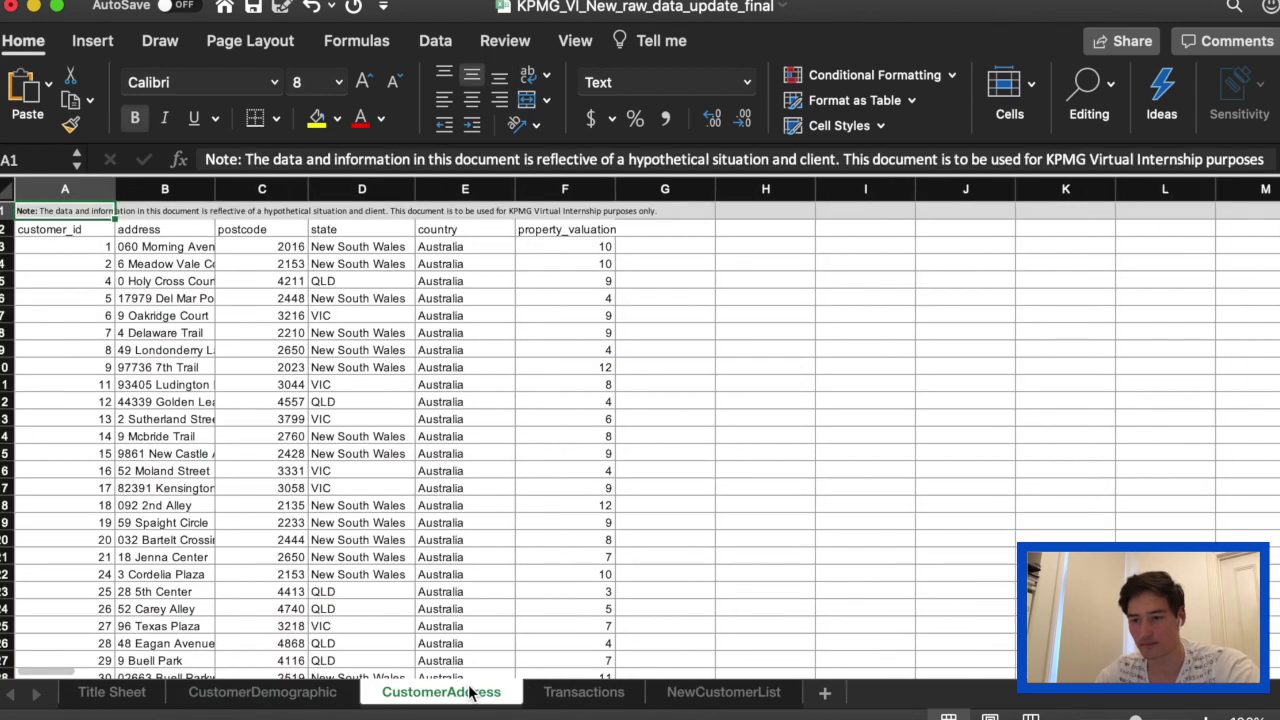
Step: Delete the disclaimer note row so the CustomerAddress headers start in row 1
click(6, 210)
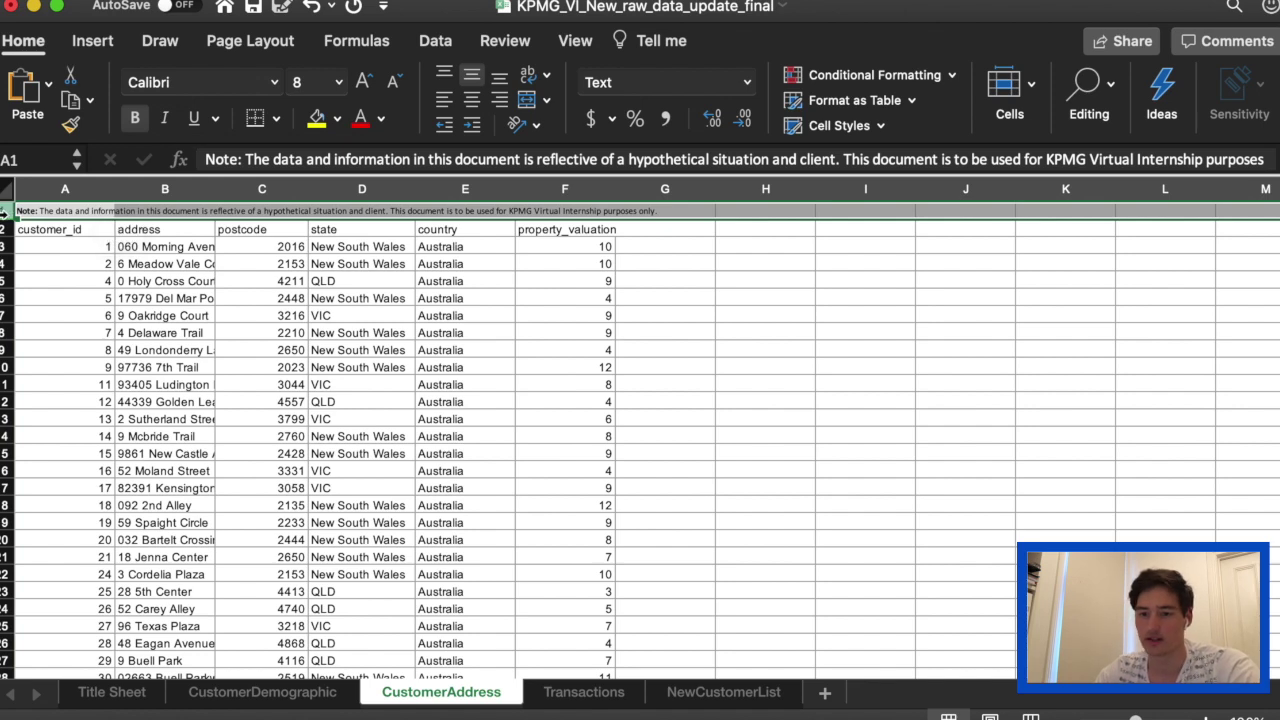
right_click(5, 213)
click(65, 349)
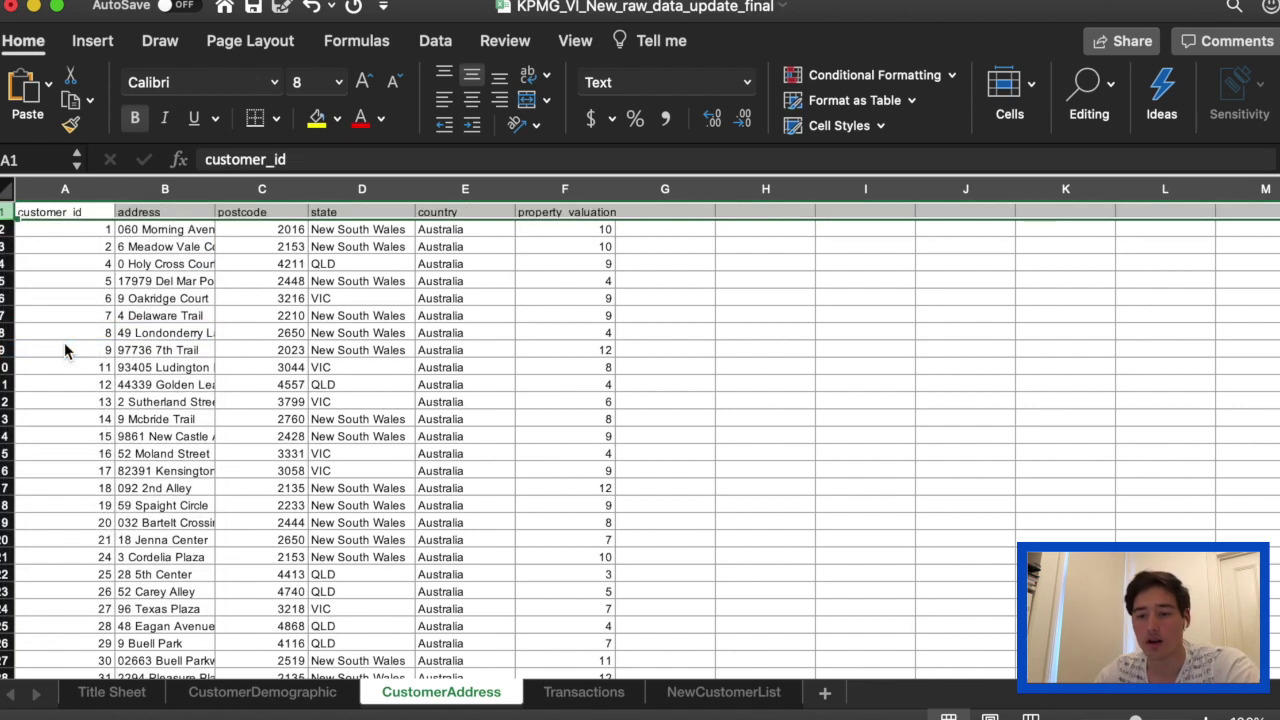
Step: Turn on filters for the headers and widen the address column to show full street names
click(1078, 92)
click(1110, 160)
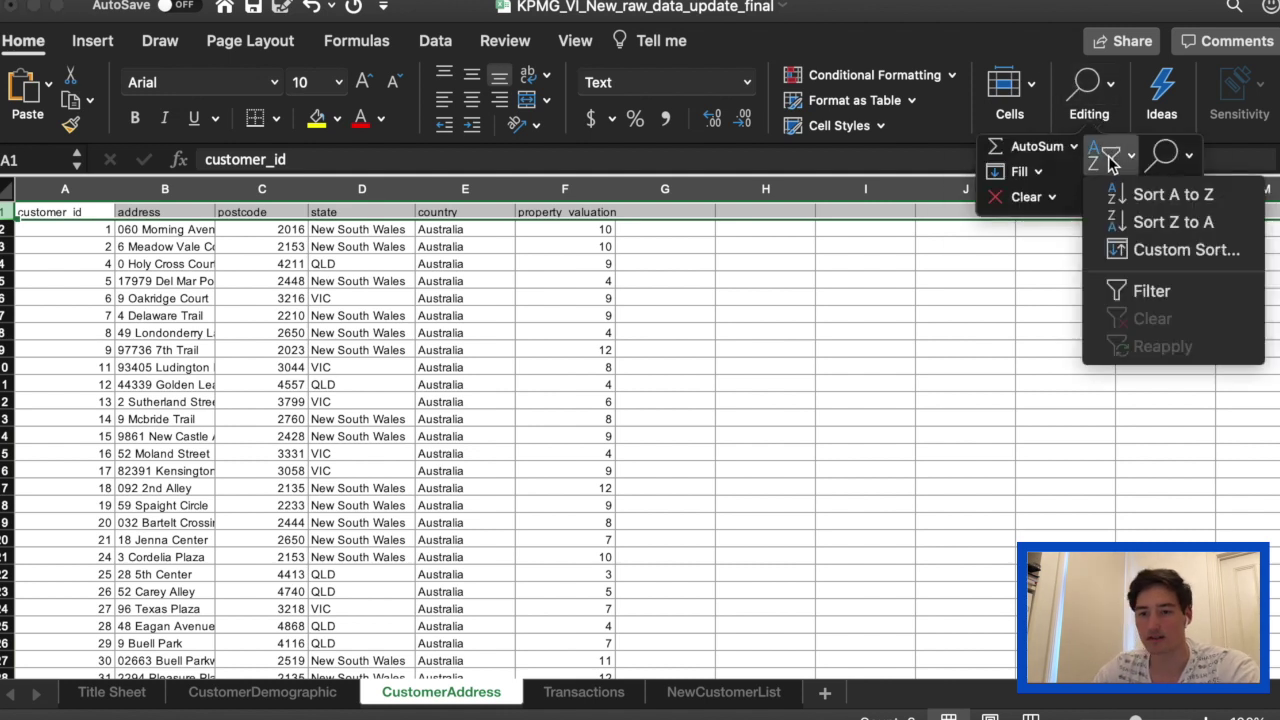
click(1151, 291)
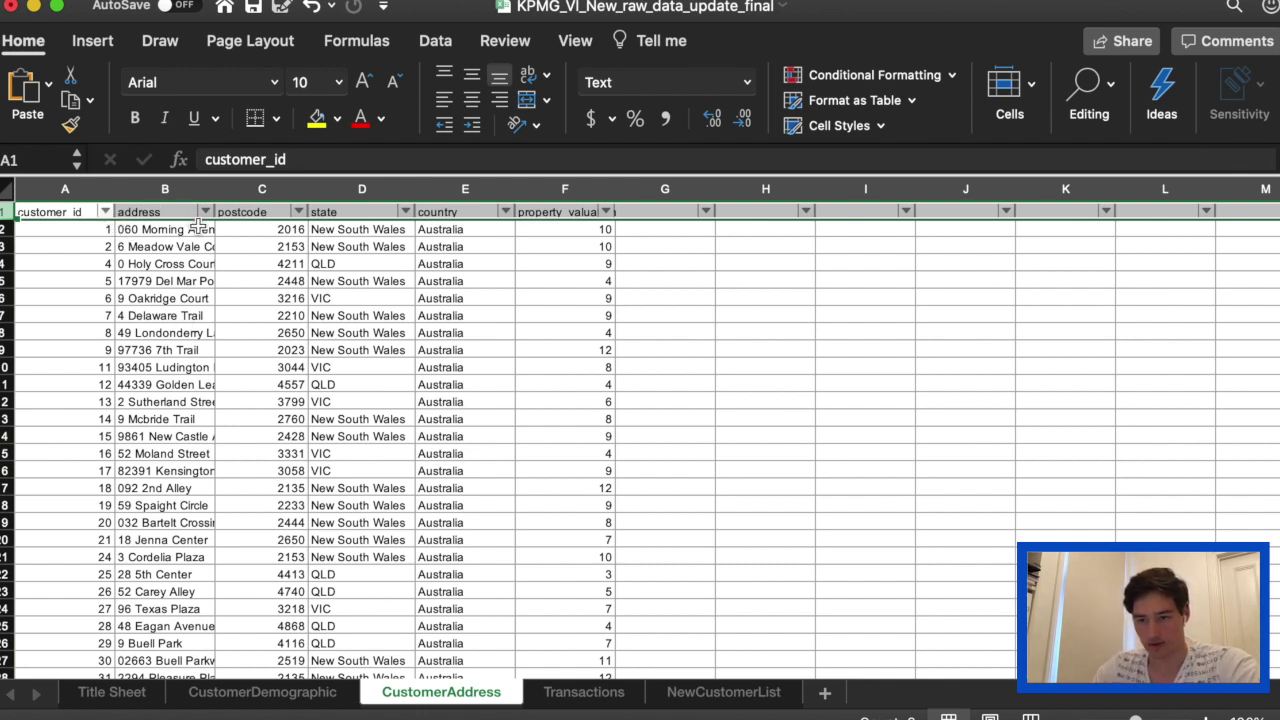
drag(215, 190, 306, 192)
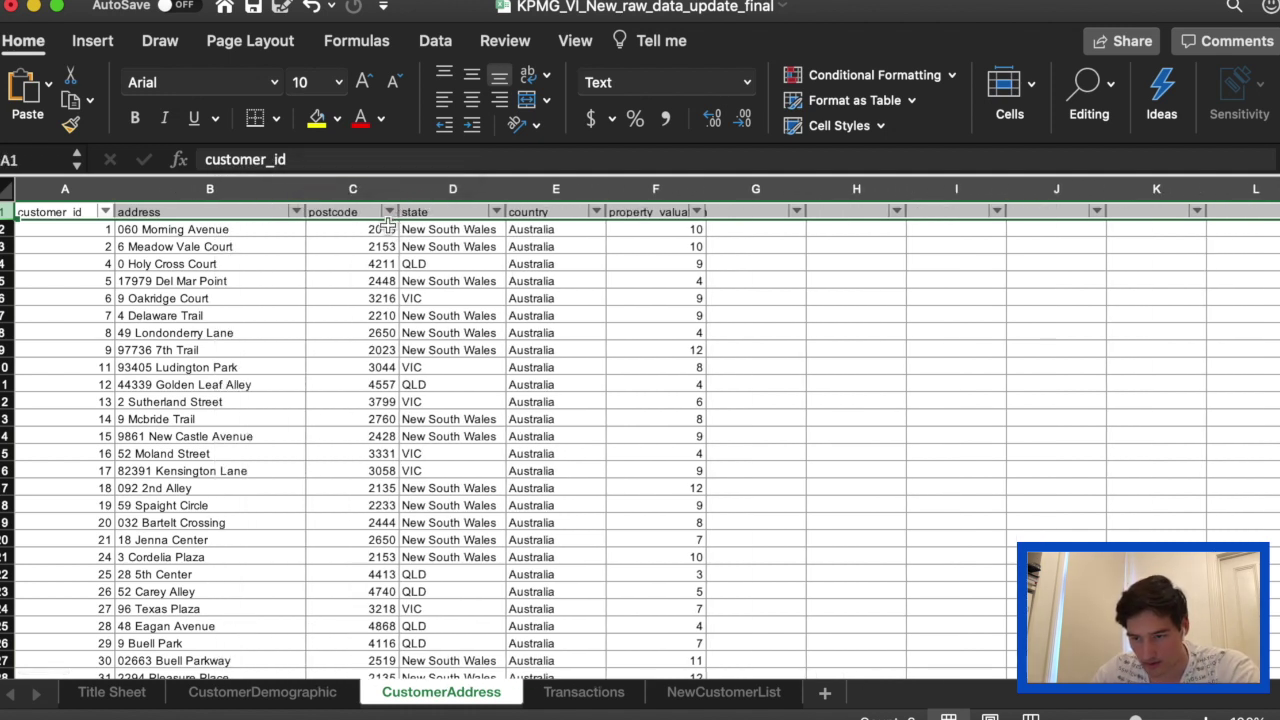
click(496, 212)
Step: Review the state filter values and select the whole state column D
click(468, 242)
click(486, 228)
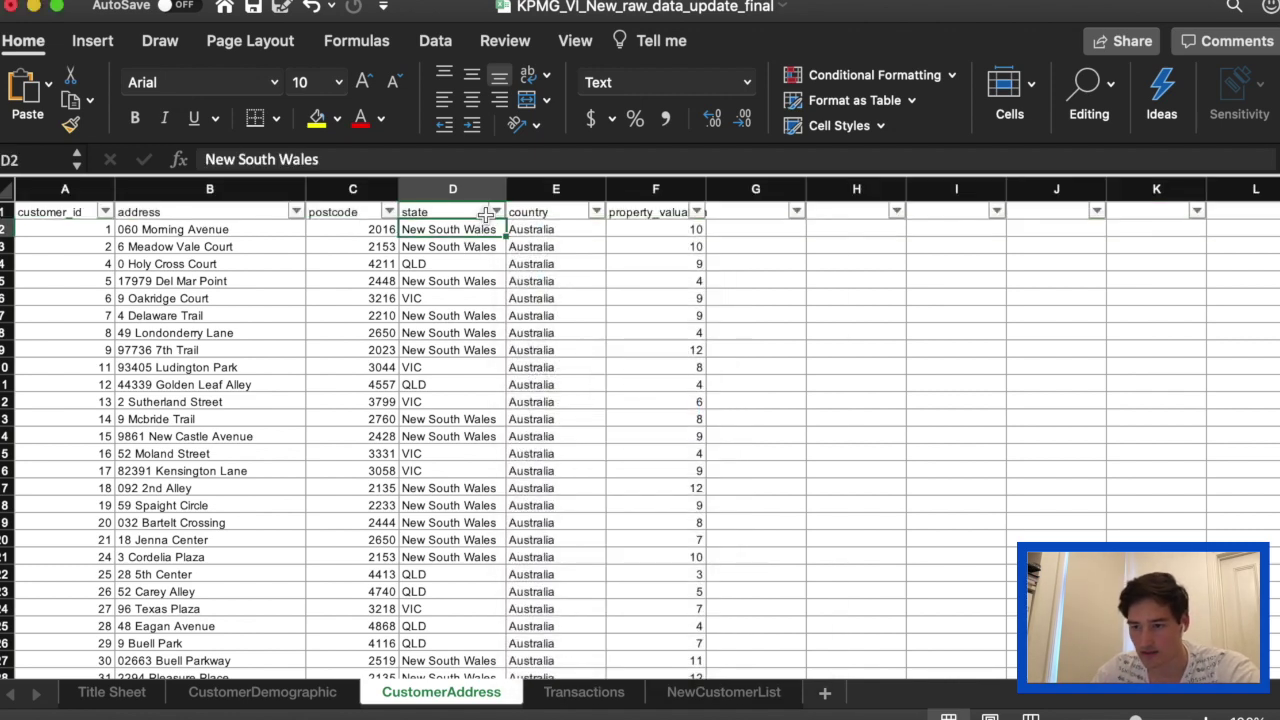
click(496, 212)
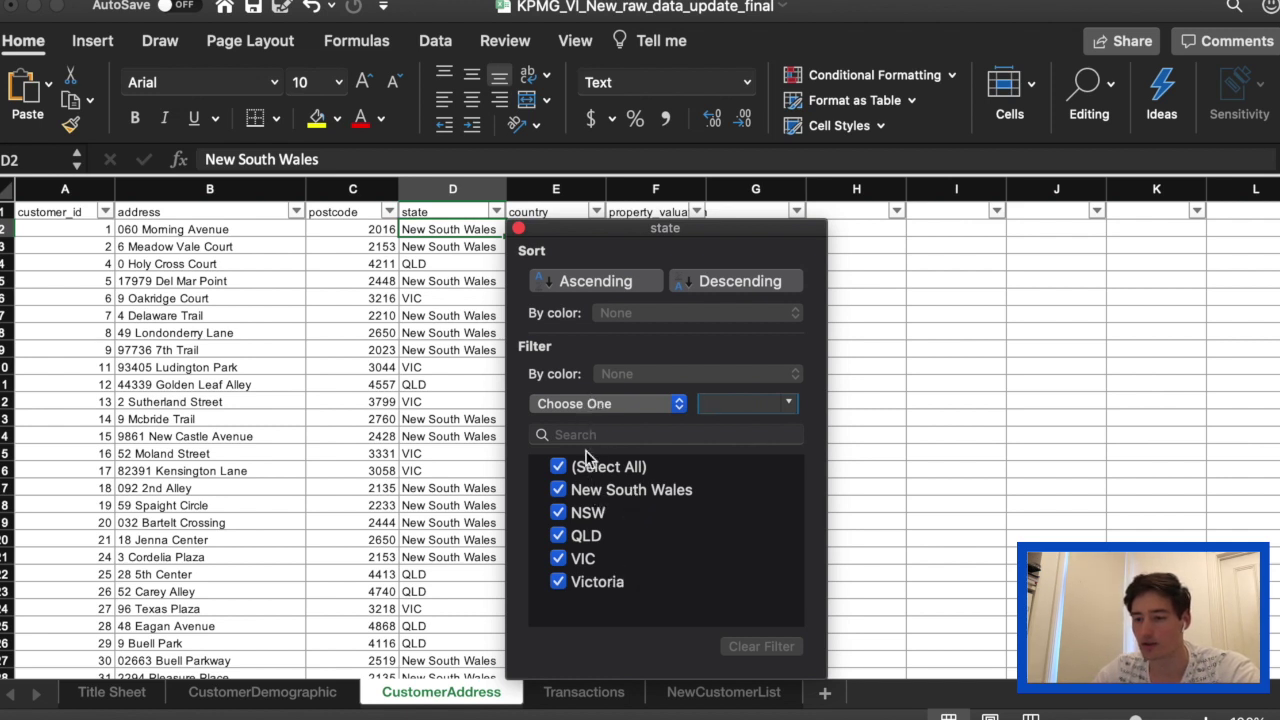
click(518, 229)
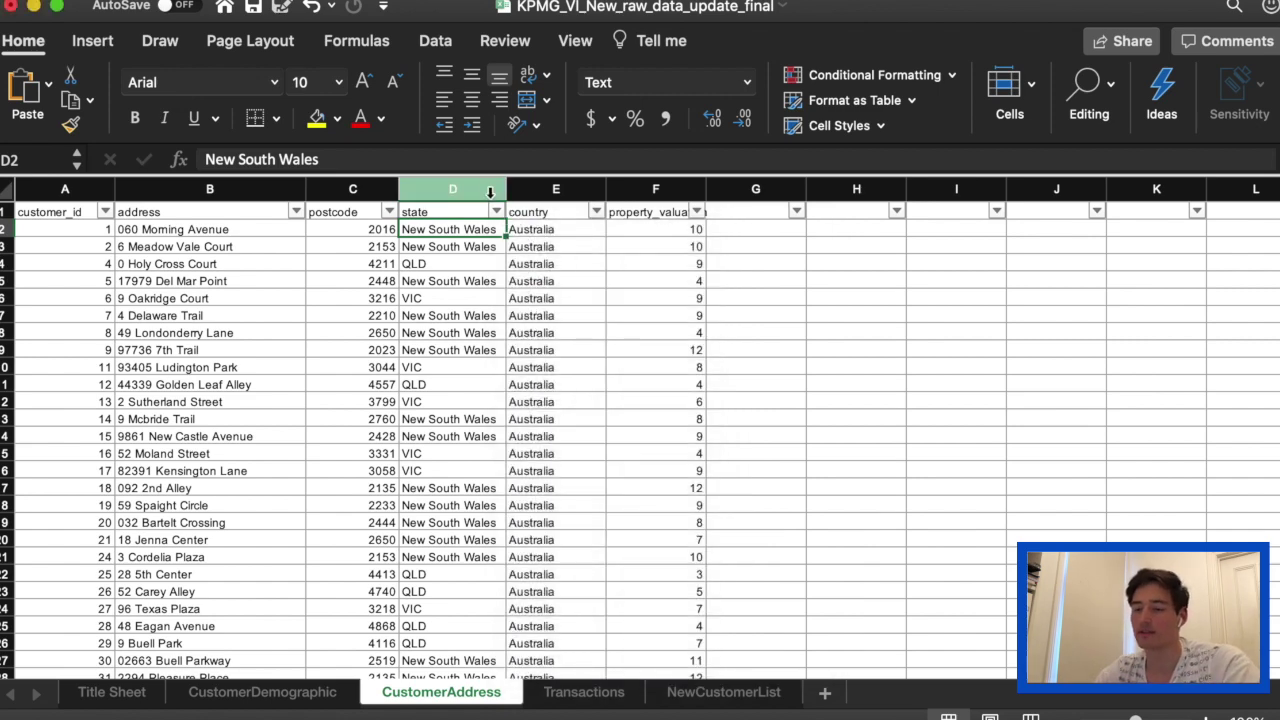
click(490, 192)
Step: Replace every 'New South Wales' in column D with 'NSW'
click(1089, 90)
click(1167, 158)
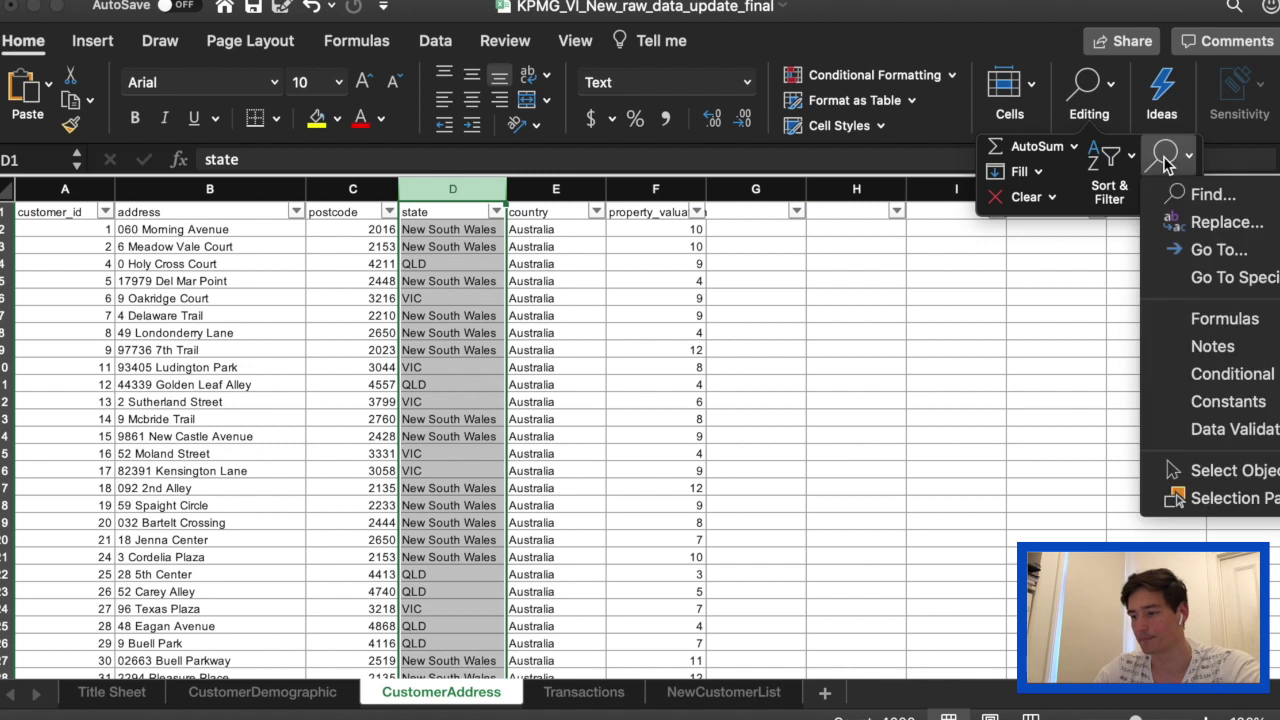
click(1247, 219)
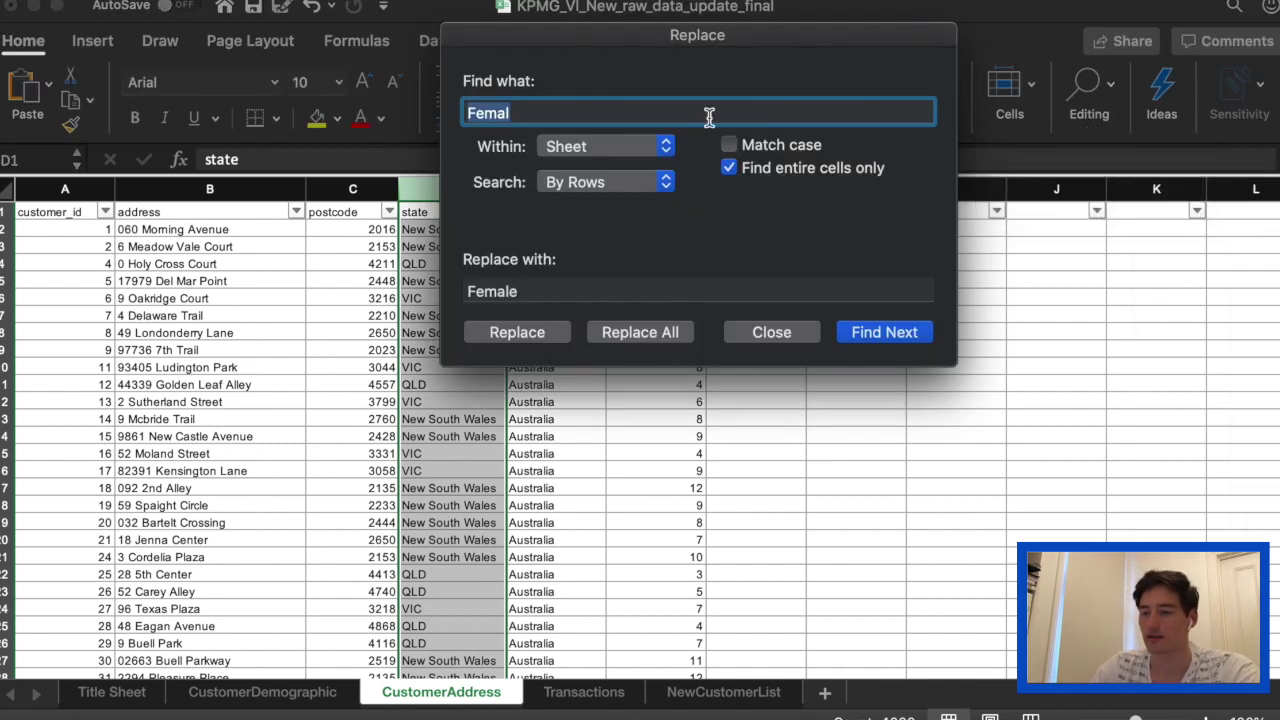
key(BackSpace)
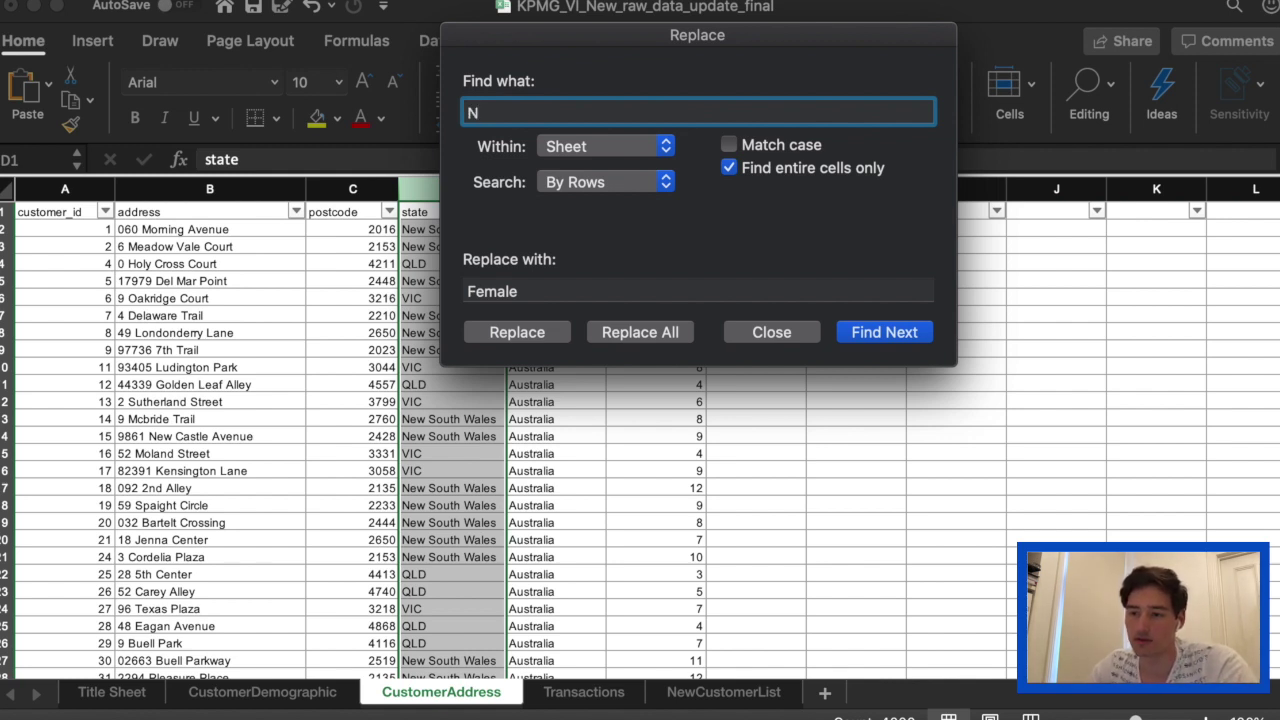
text(New )
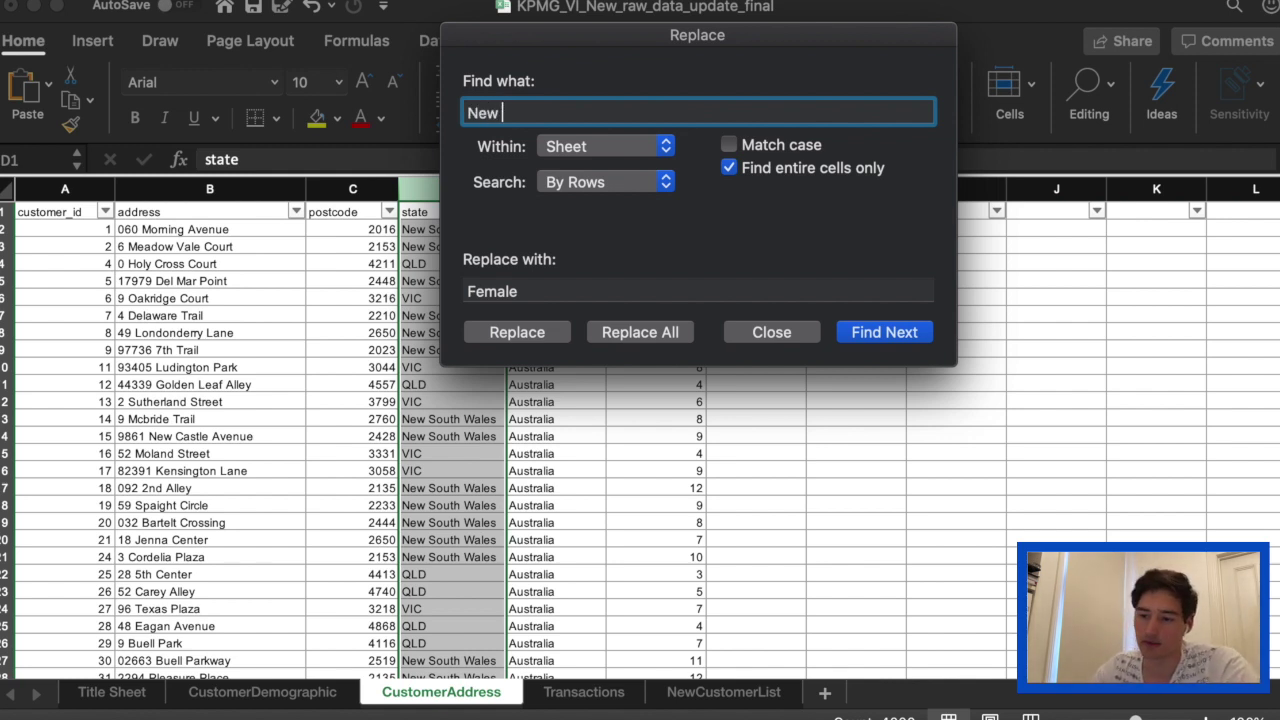
text(South Wales)
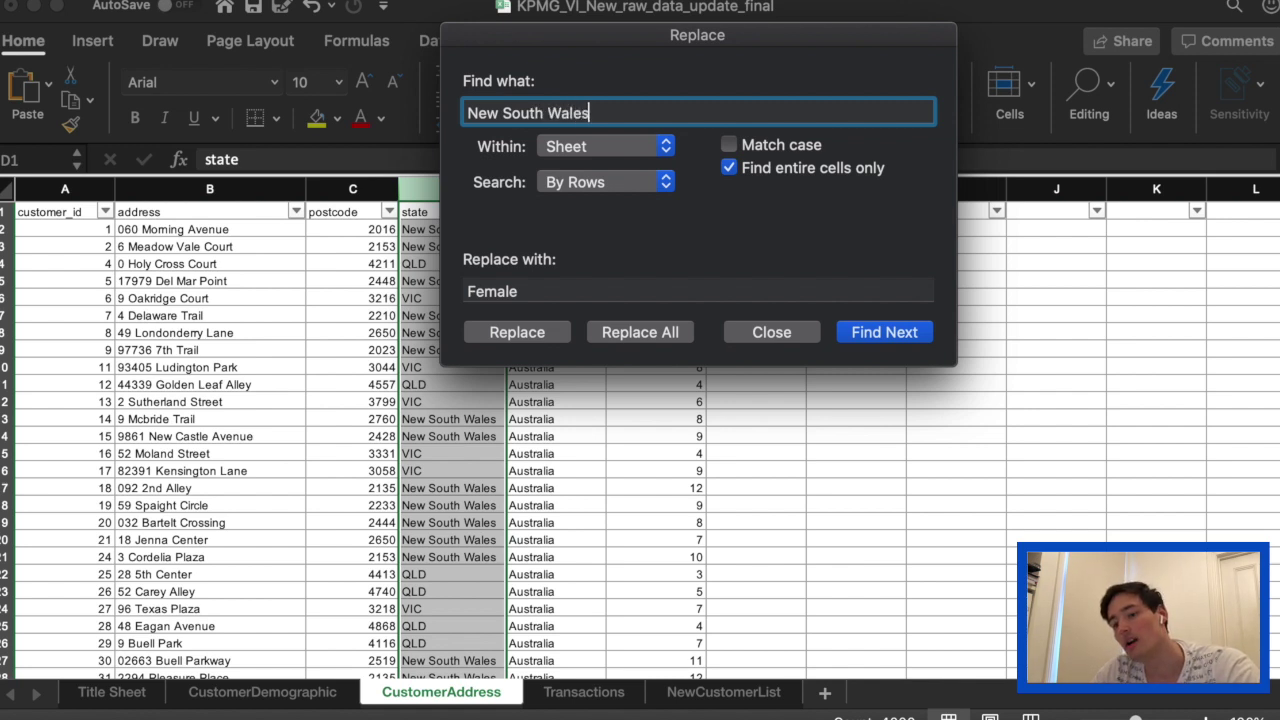
click(574, 286)
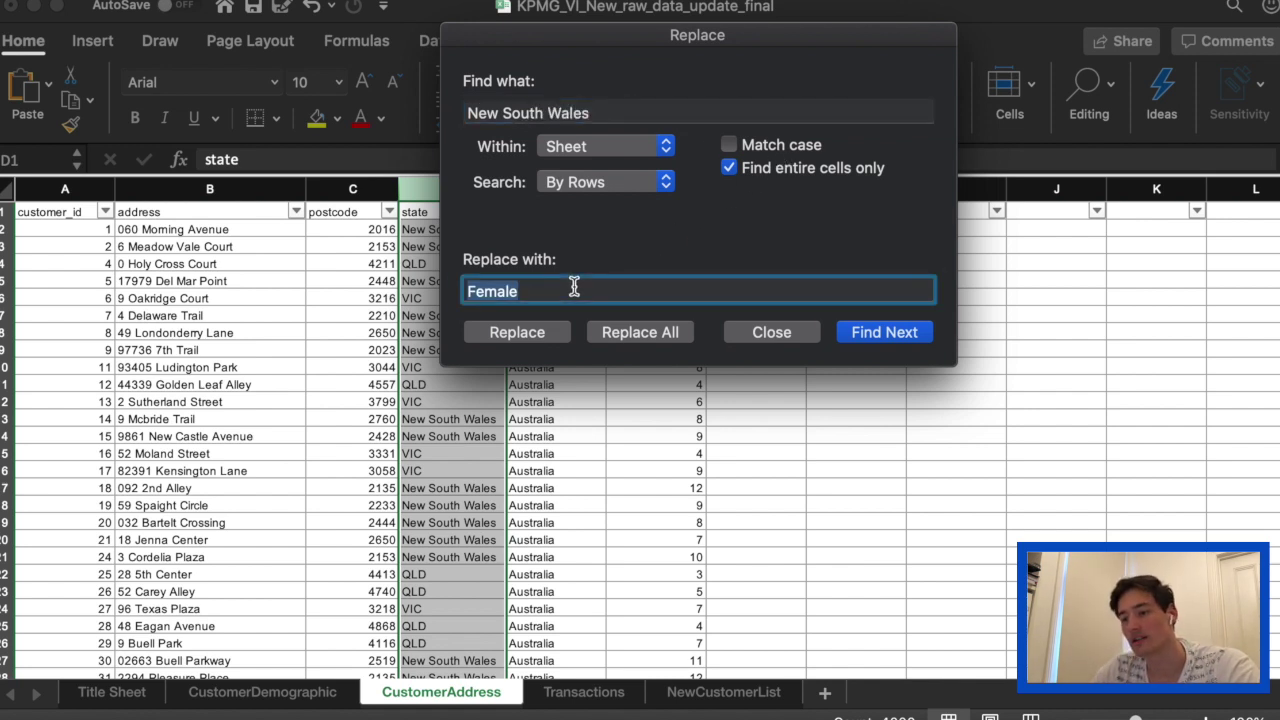
text(NSW)
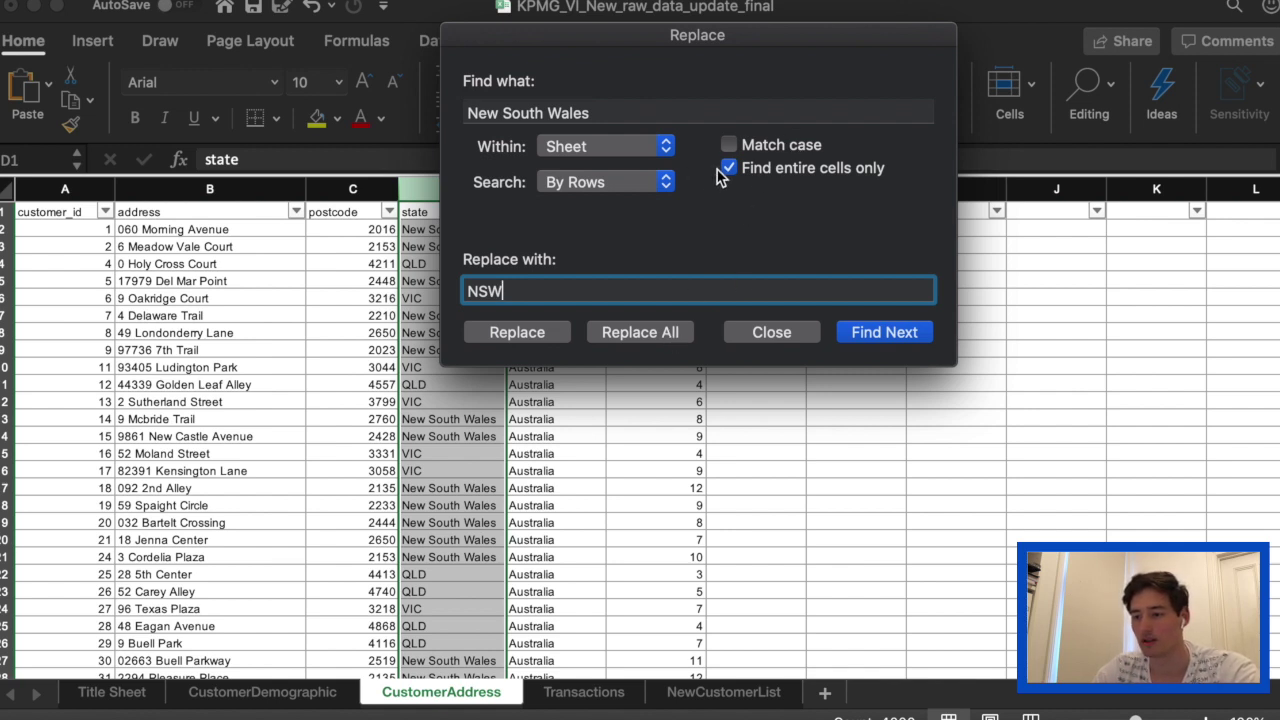
click(655, 330)
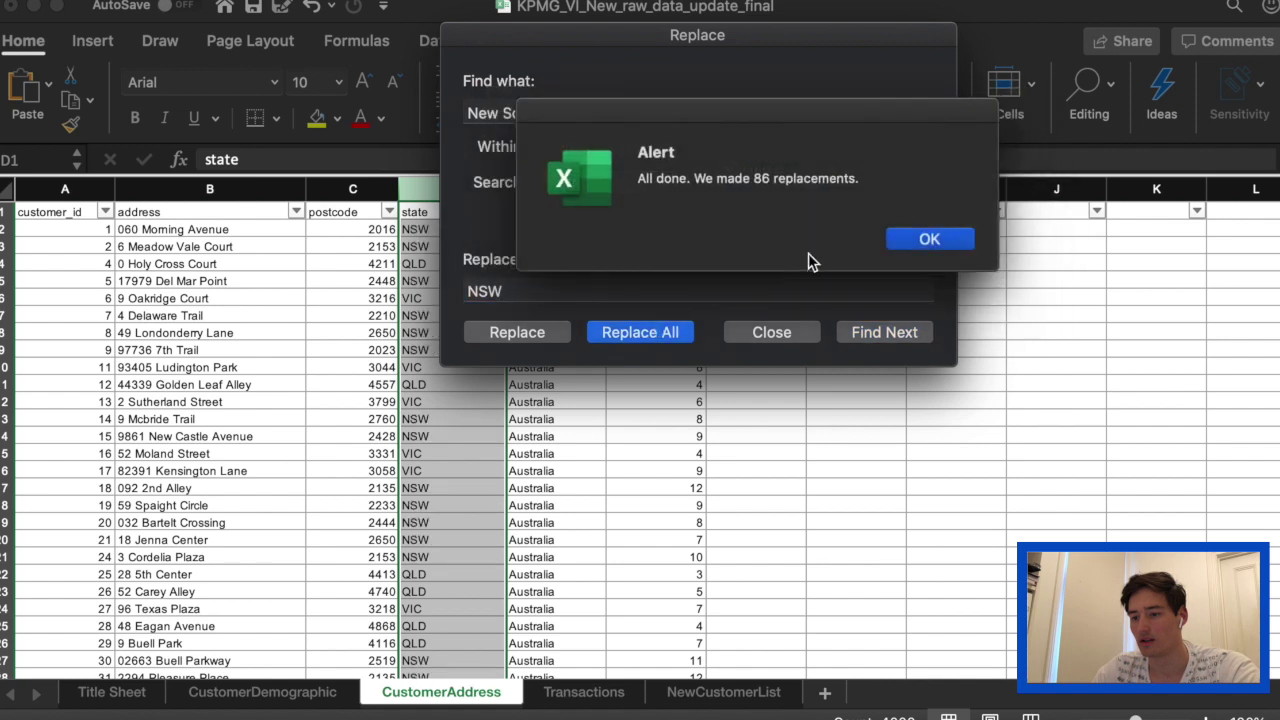
click(920, 240)
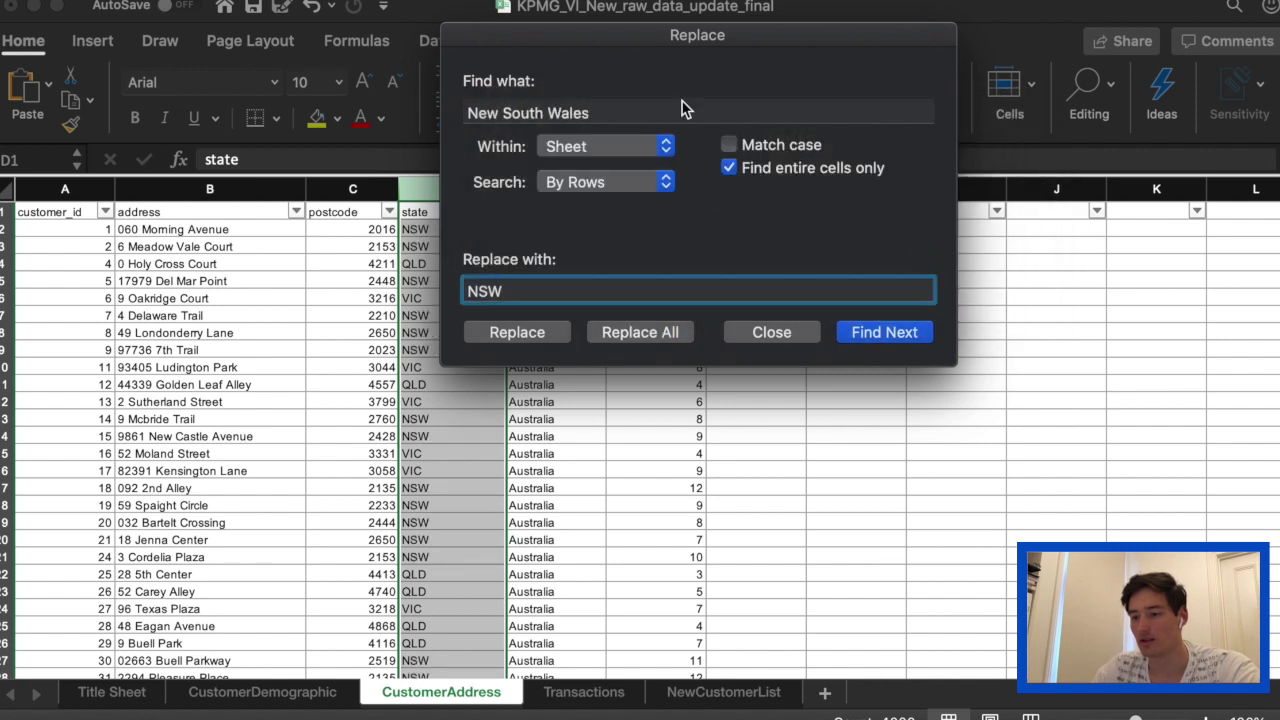
Step: Replace every 'Victoria' with 'VIC' and recheck the remaining state values
double_click(631, 104)
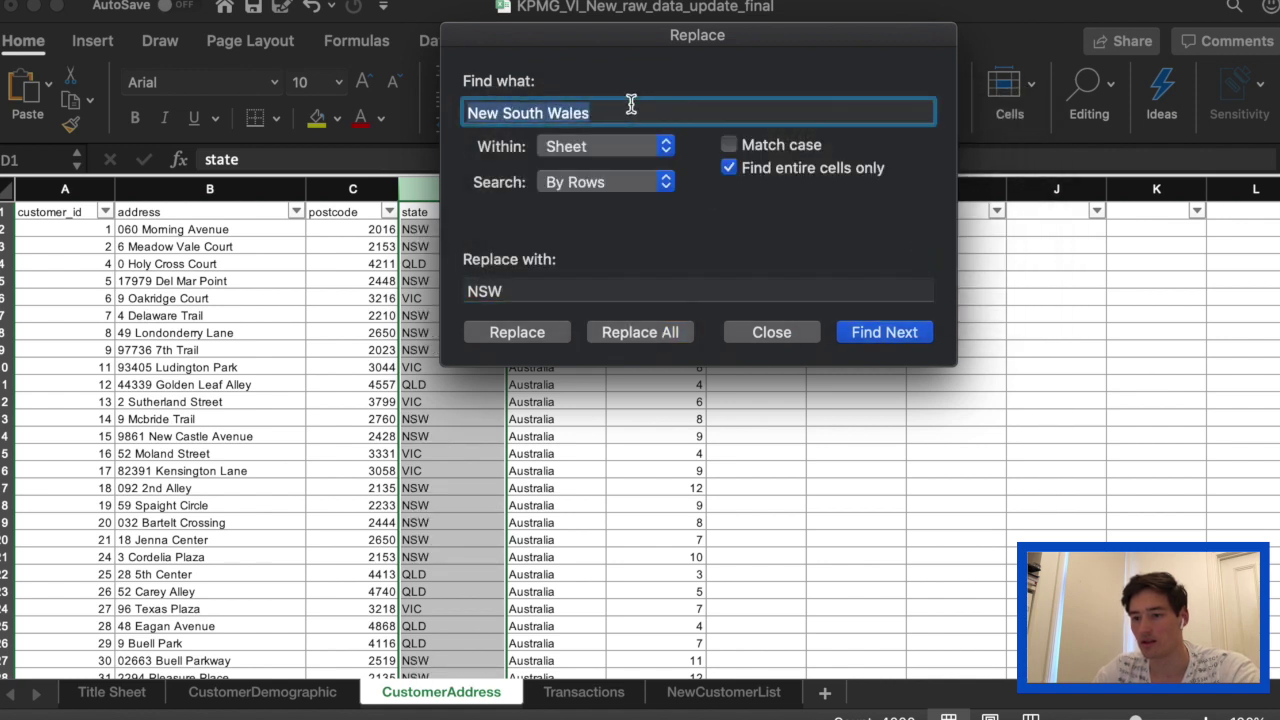
text(Victoria)
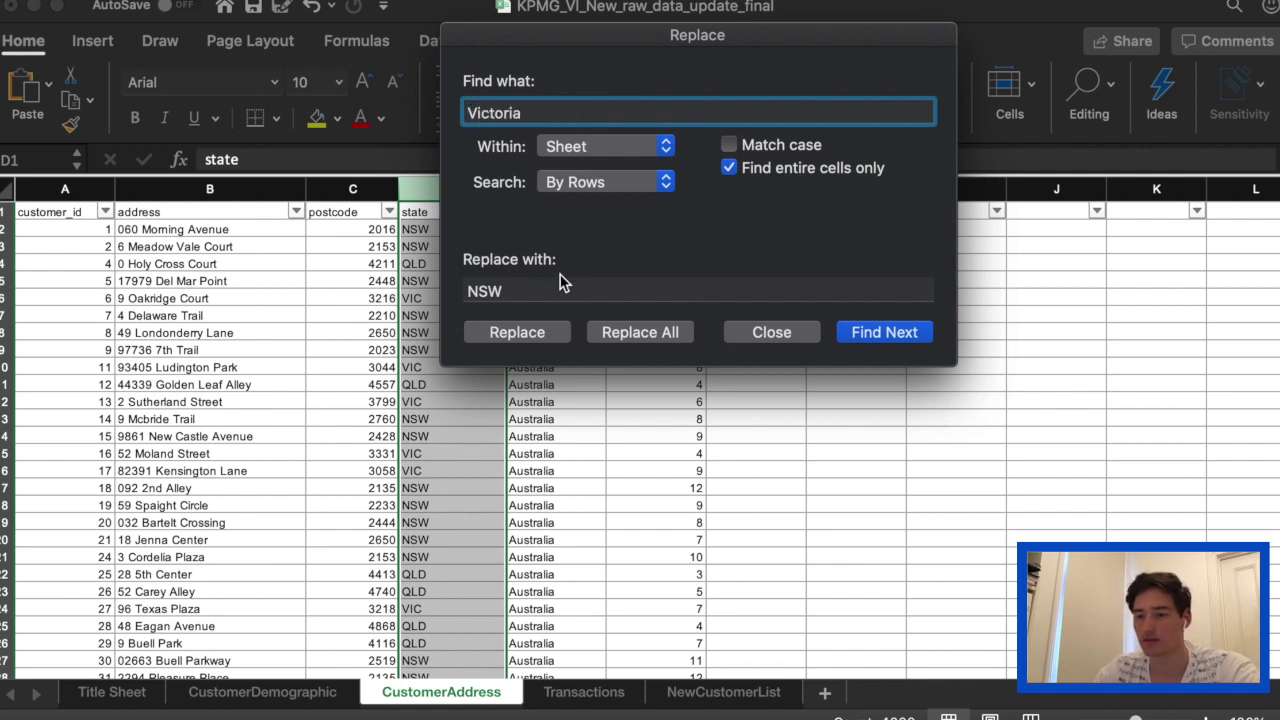
key(Tab)
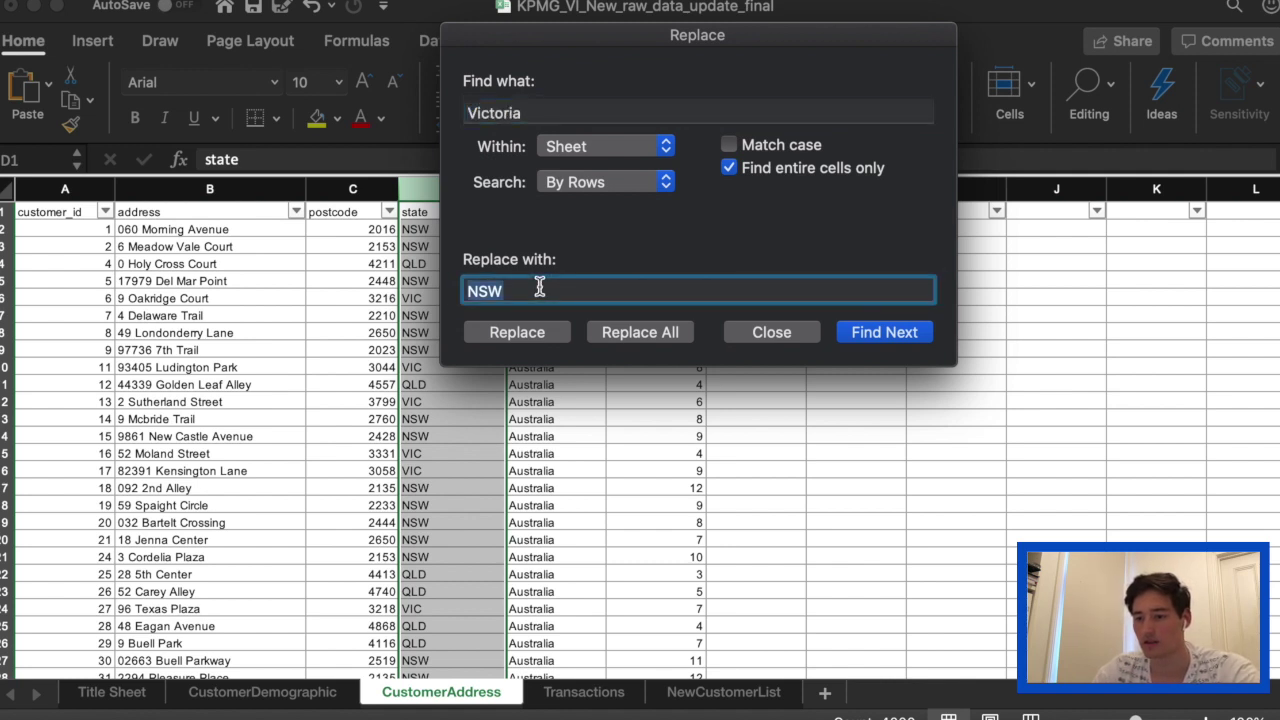
text(VIC)
click(614, 338)
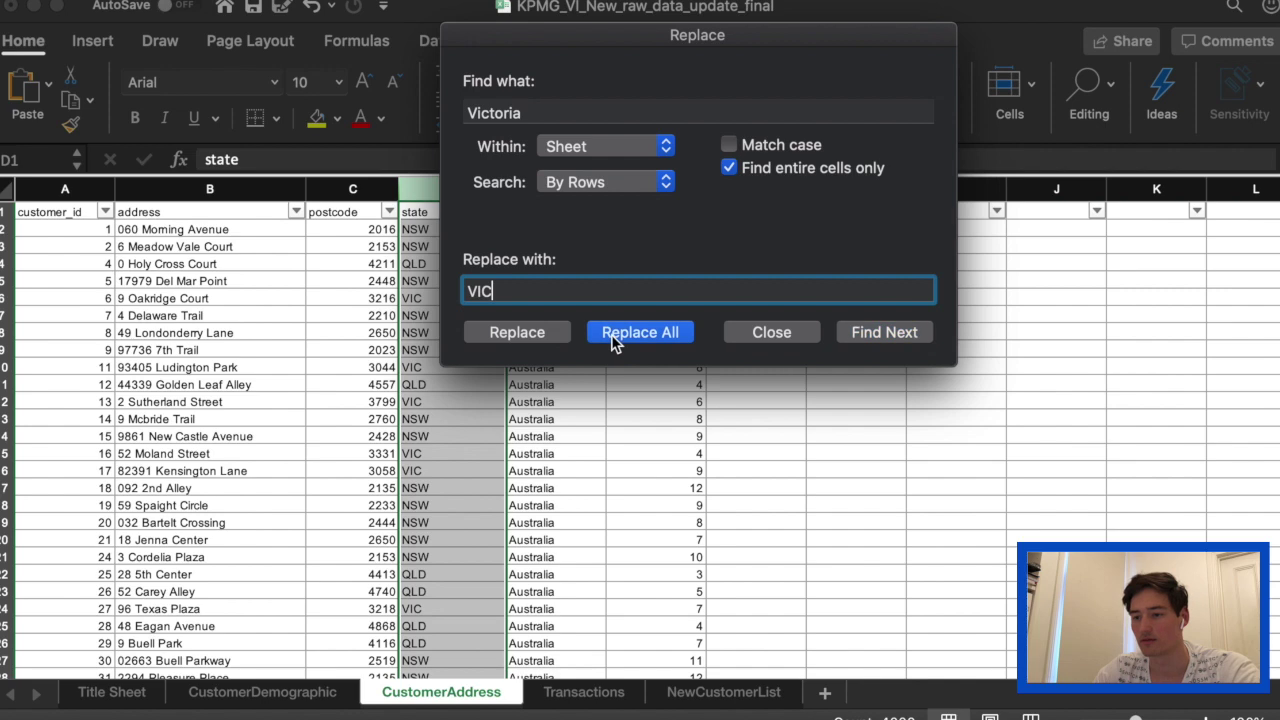
click(928, 248)
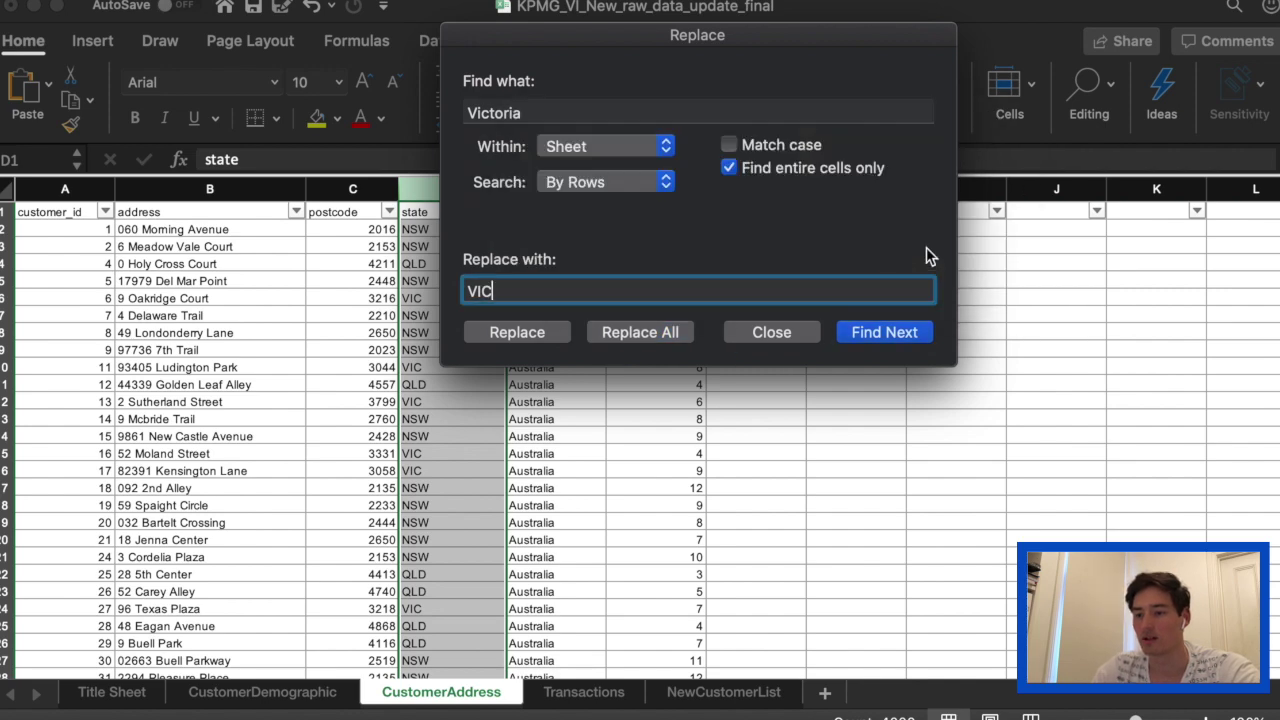
click(800, 338)
click(496, 212)
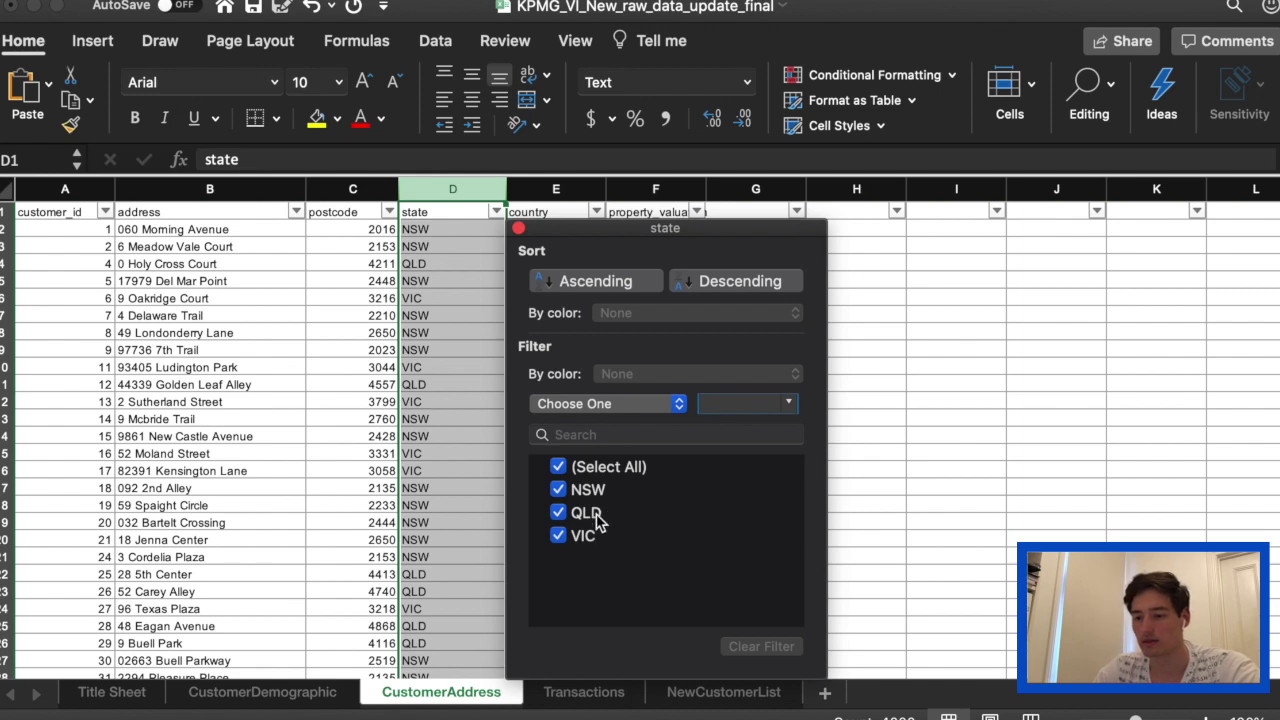
click(518, 230)
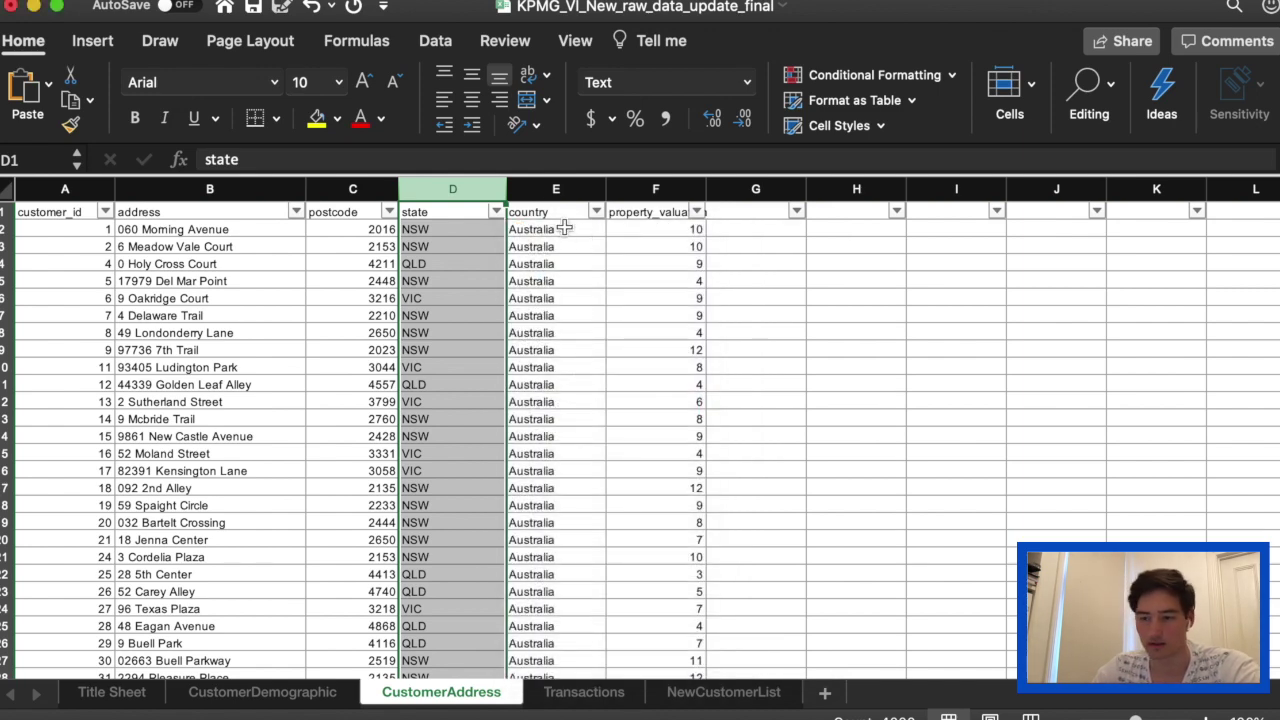
click(548, 230)
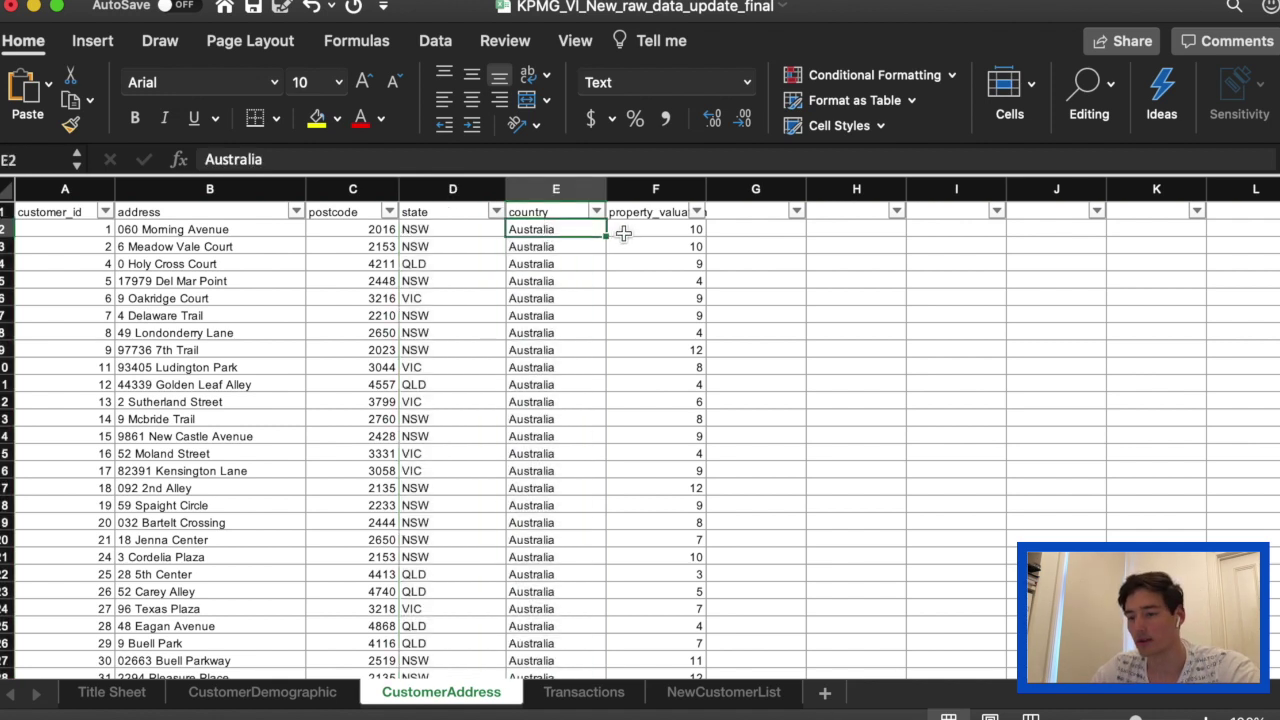
click(632, 248)
click(693, 230)
click(727, 229)
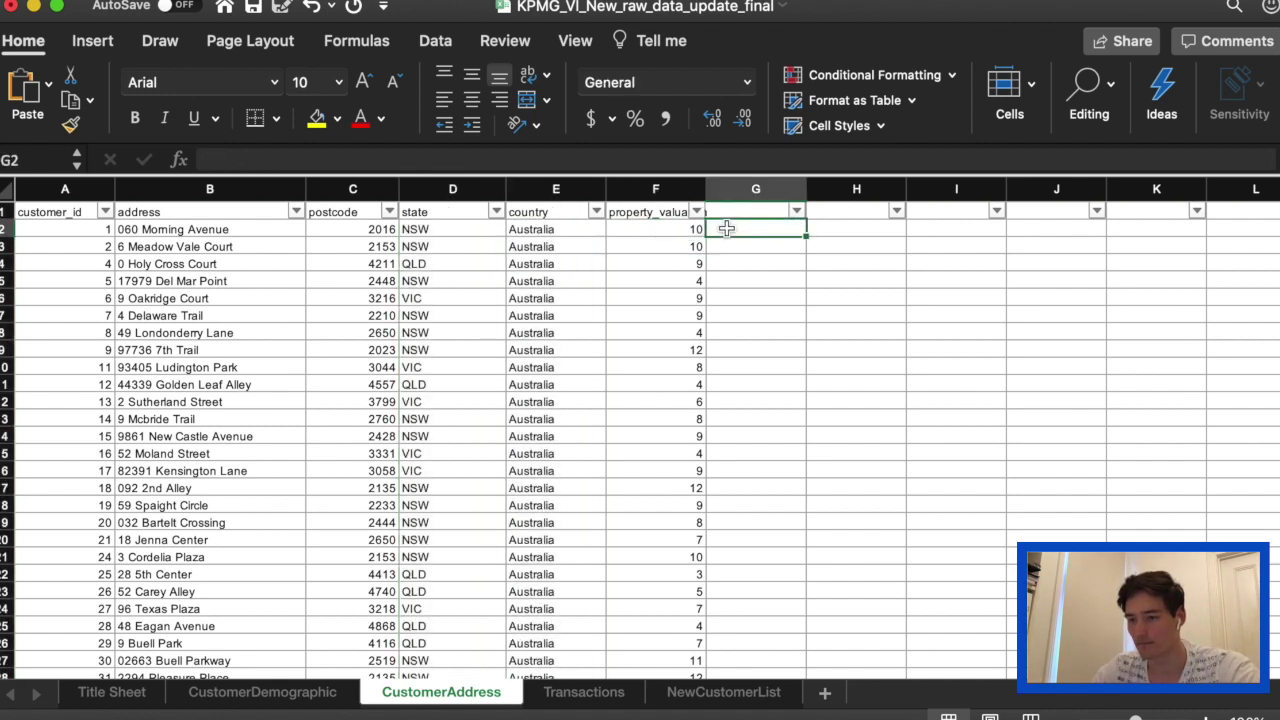
click(772, 253)
click(761, 231)
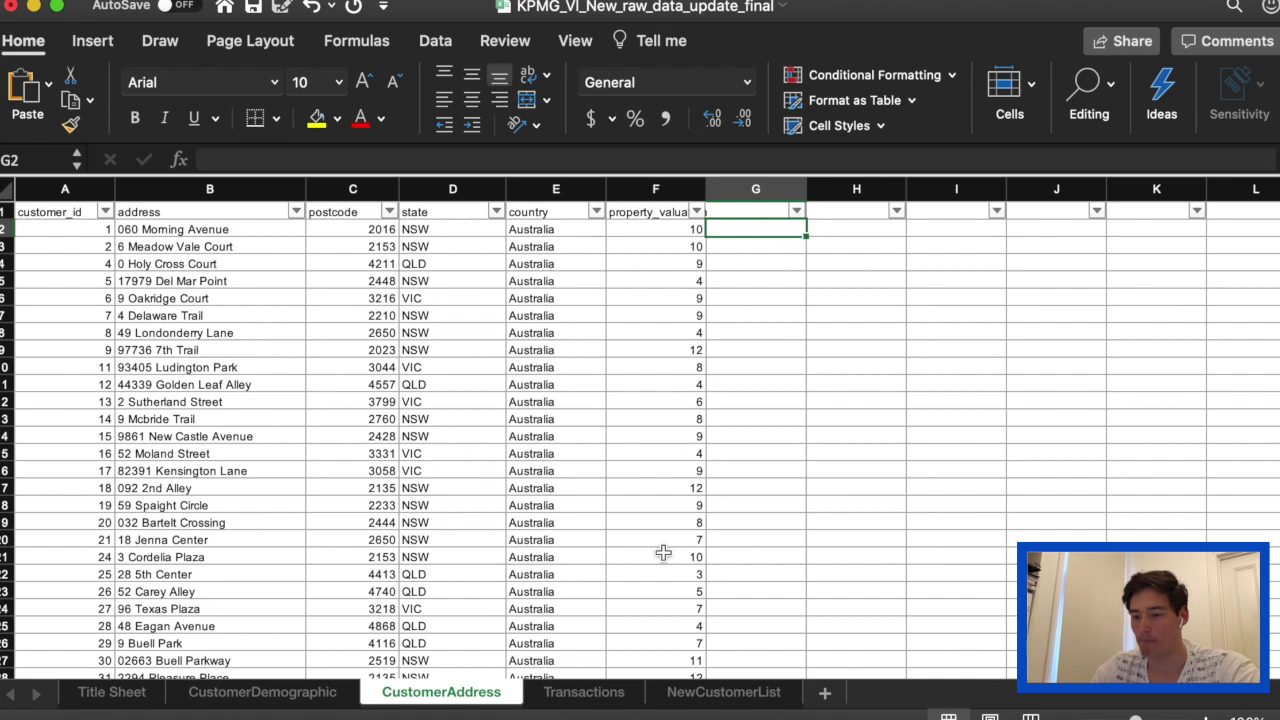
click(584, 693)
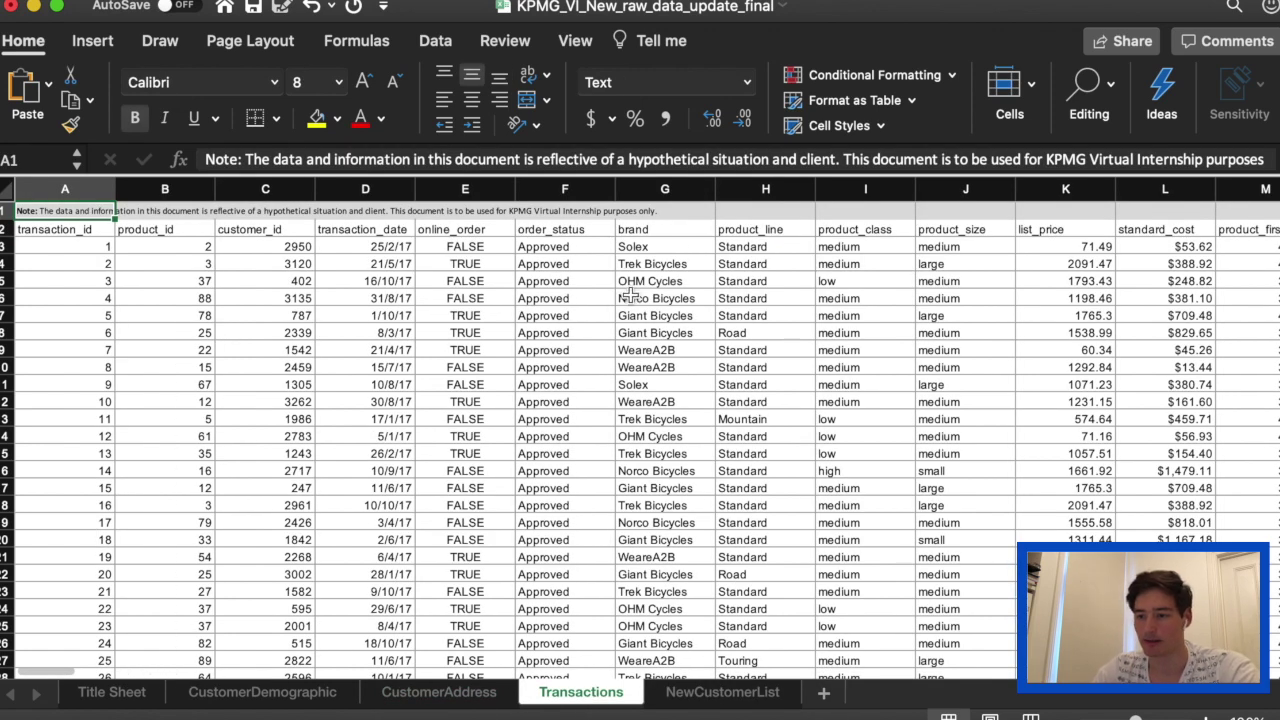
Step: Delete the note row and add filters to the Transactions headers
click(14, 211)
right_click(14, 211)
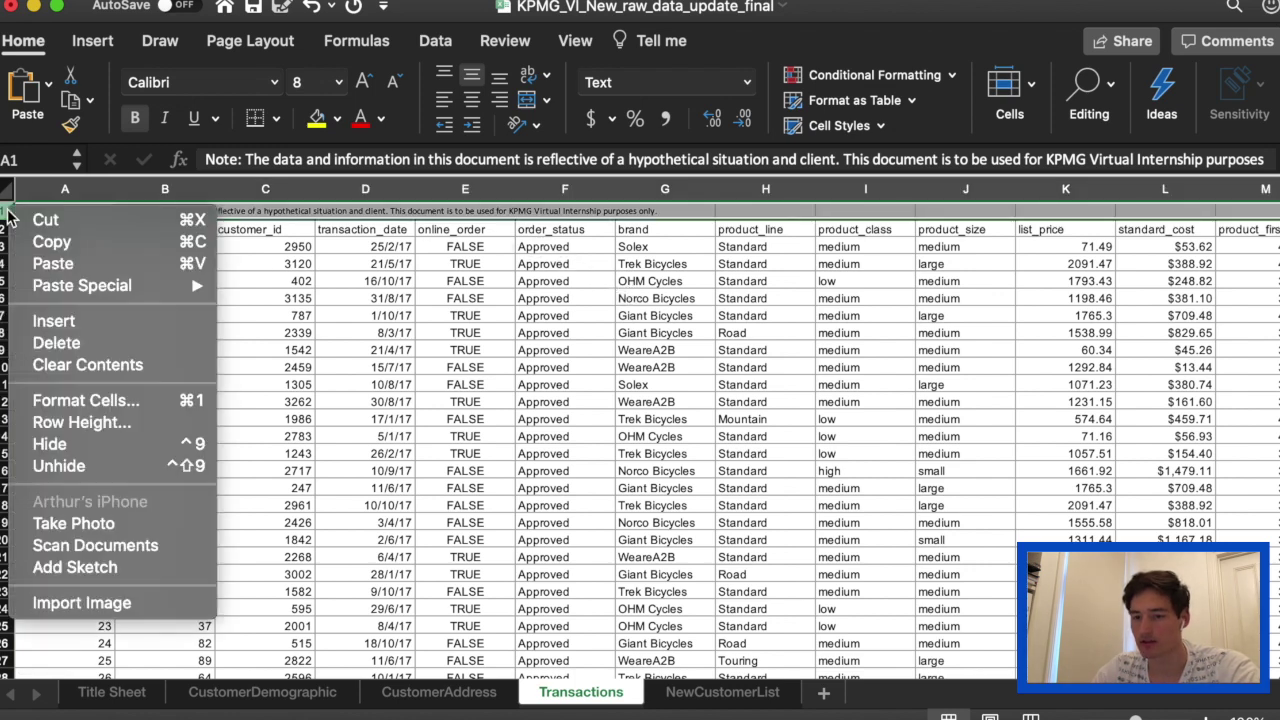
click(82, 349)
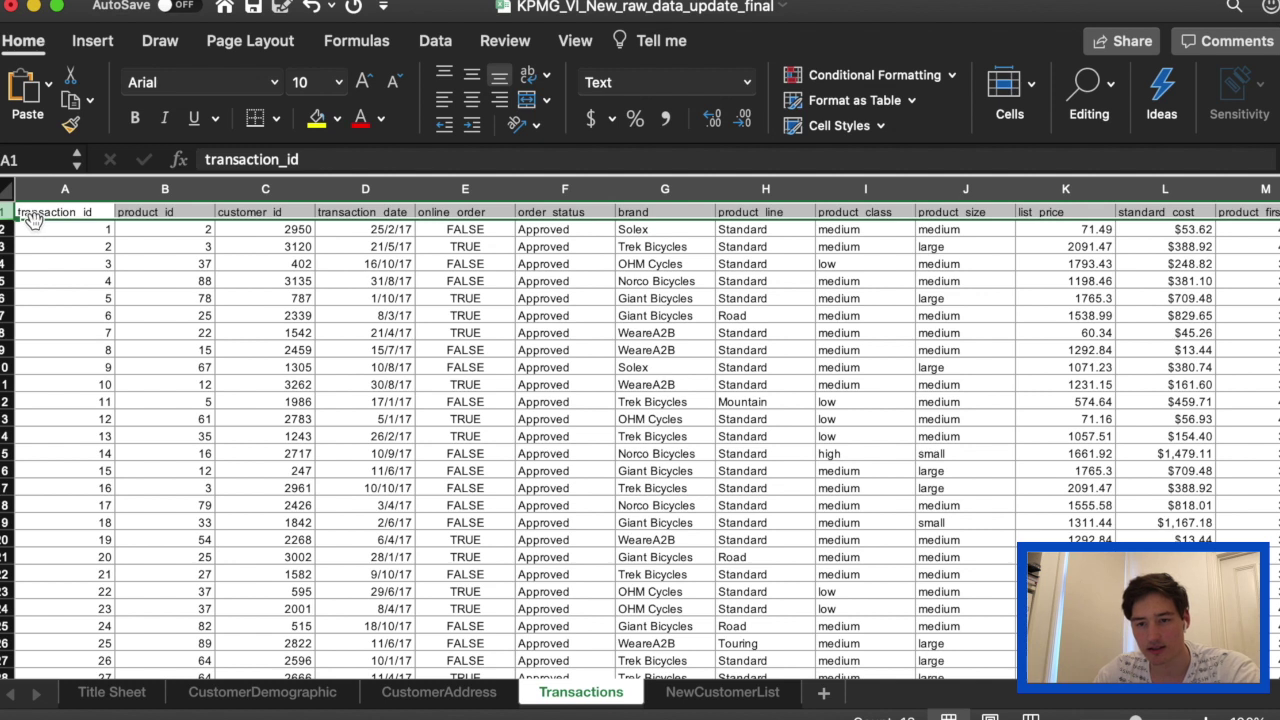
click(1088, 90)
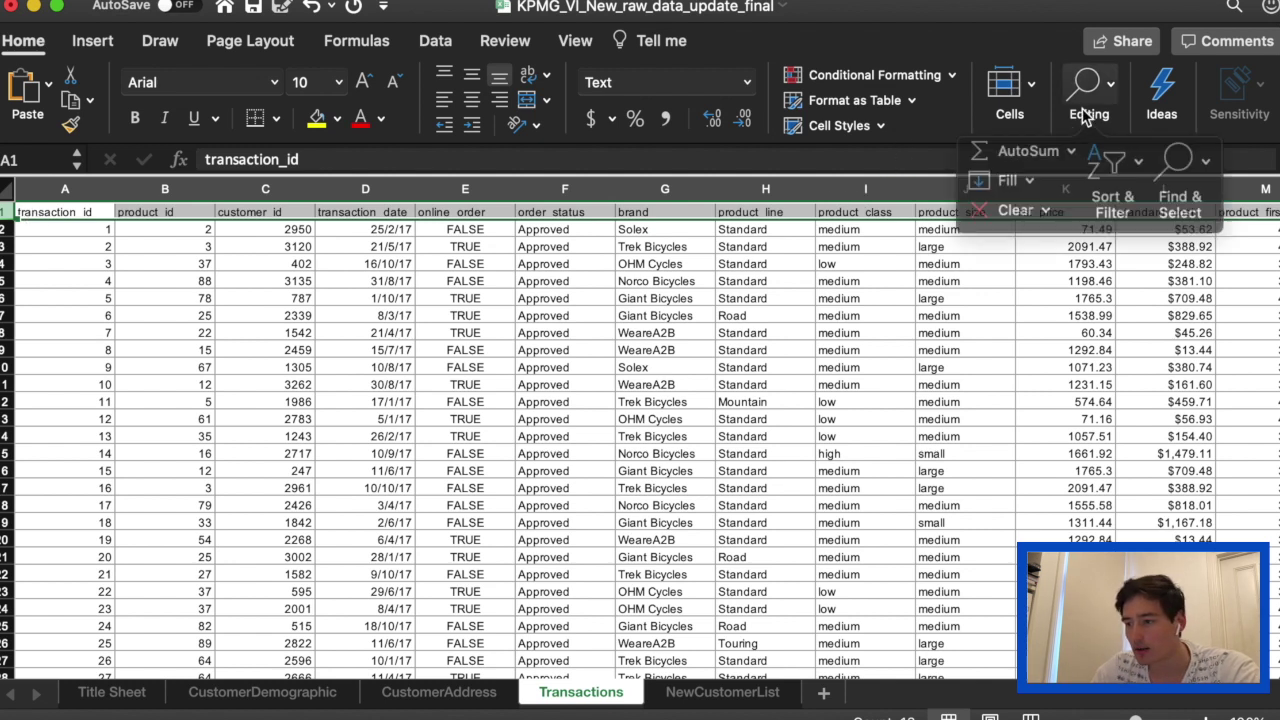
click(1106, 170)
click(1115, 290)
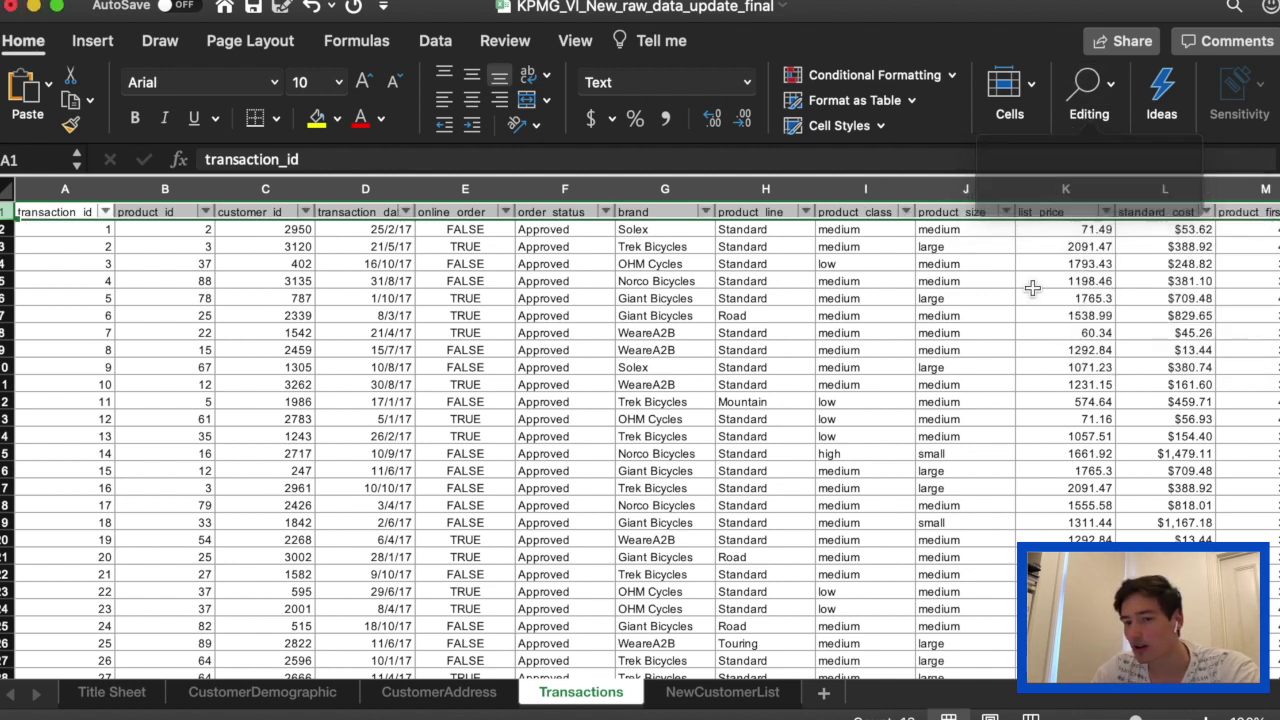
Step: Check the product_id values and widen the transaction_date column so dates fit
click(369, 265)
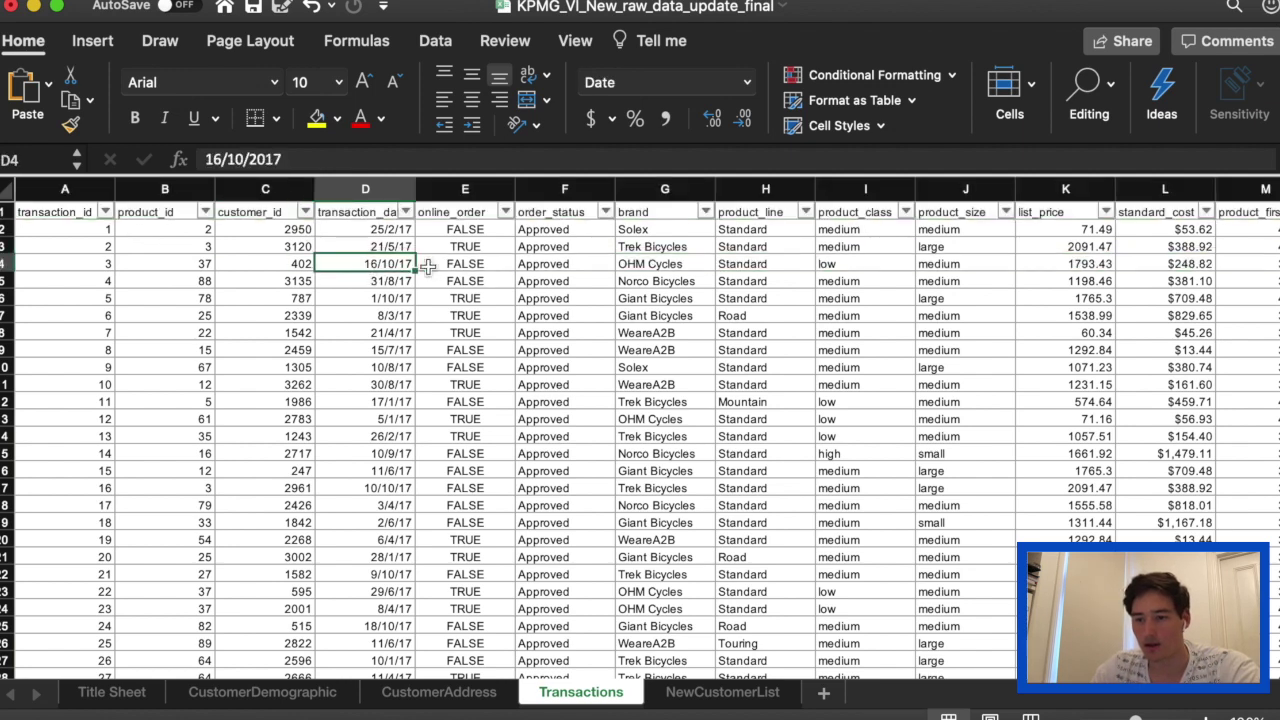
scroll(440, 265, right, 1)
scroll(443, 265, left, 1)
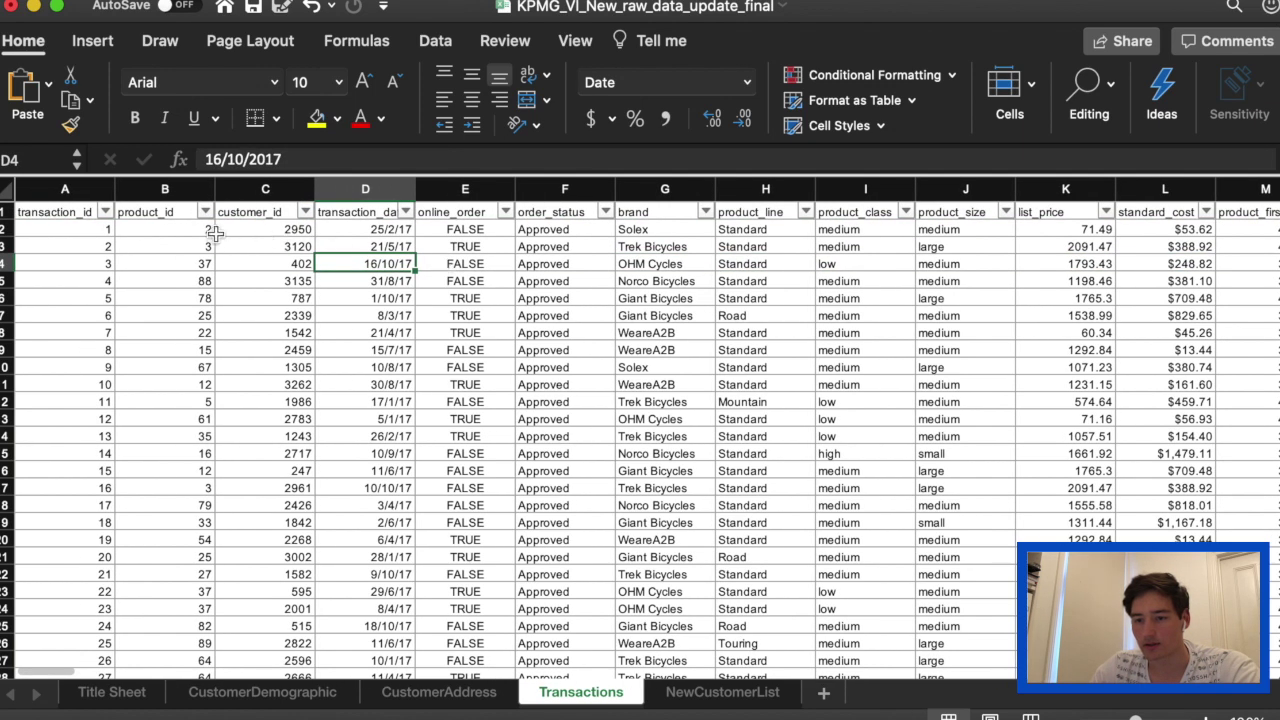
scroll(392, 248, right, 1)
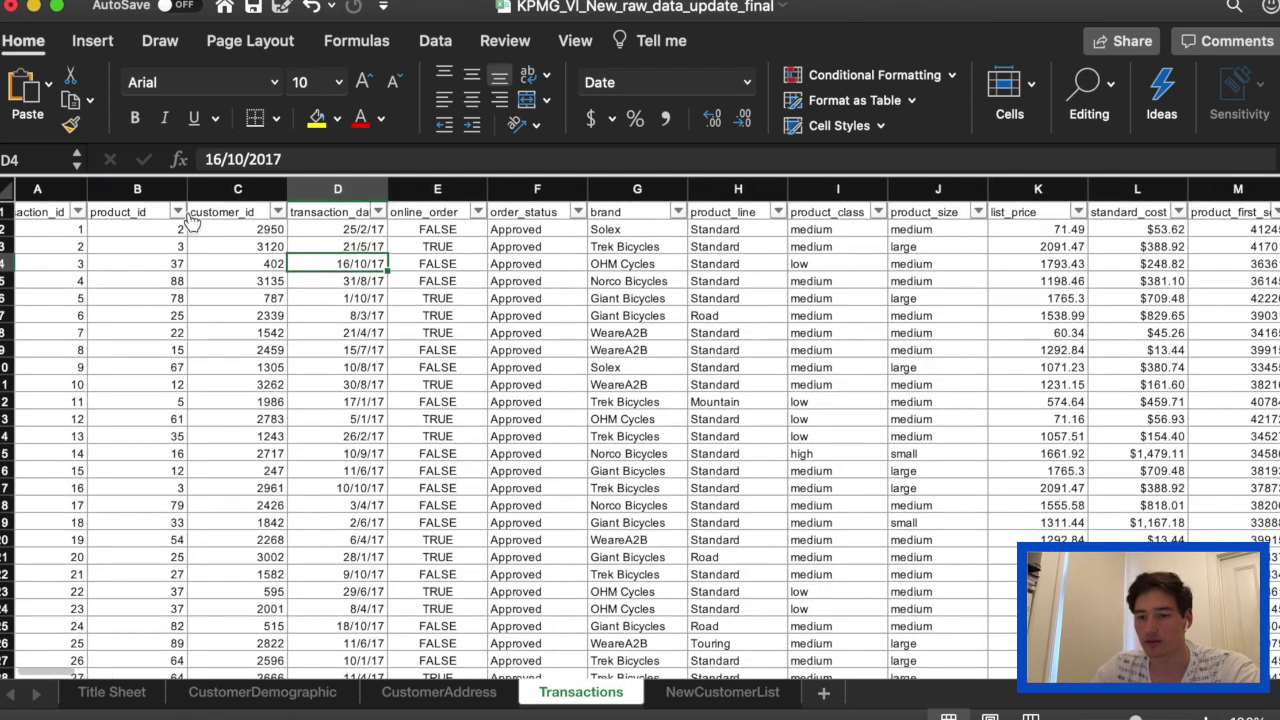
click(178, 218)
scroll(457, 551, down, 10)
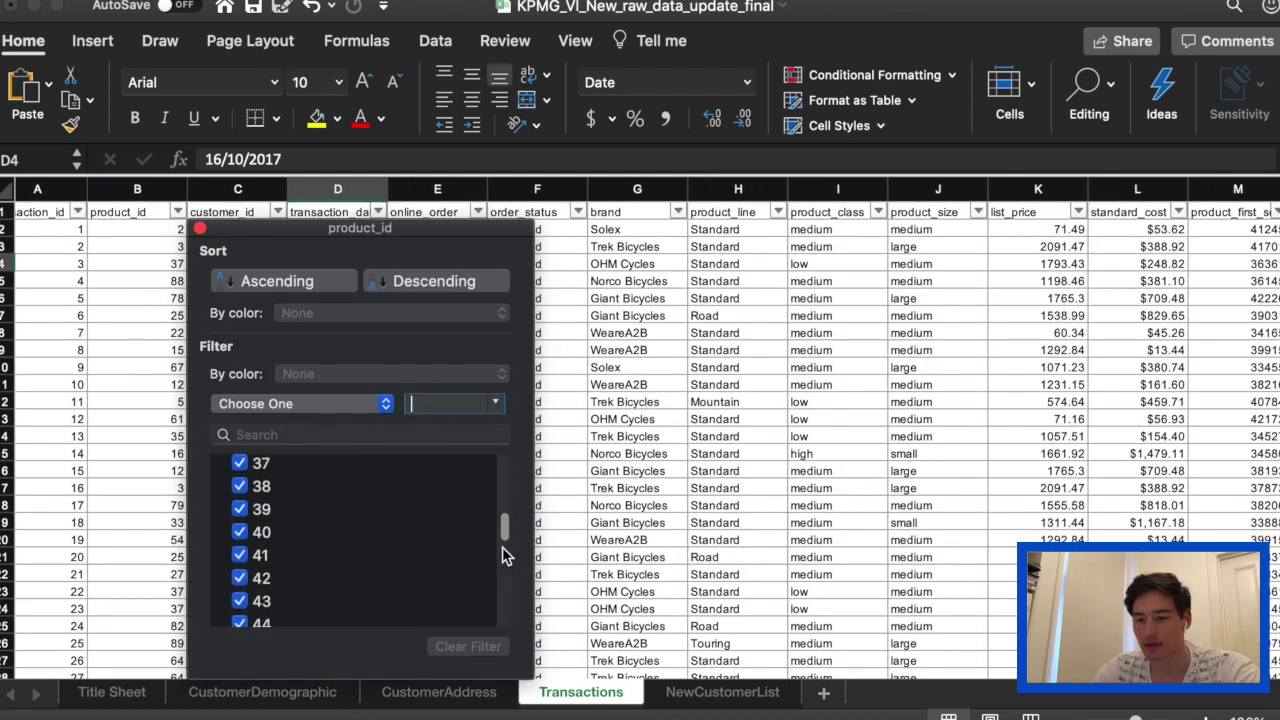
drag(503, 532, 480, 420)
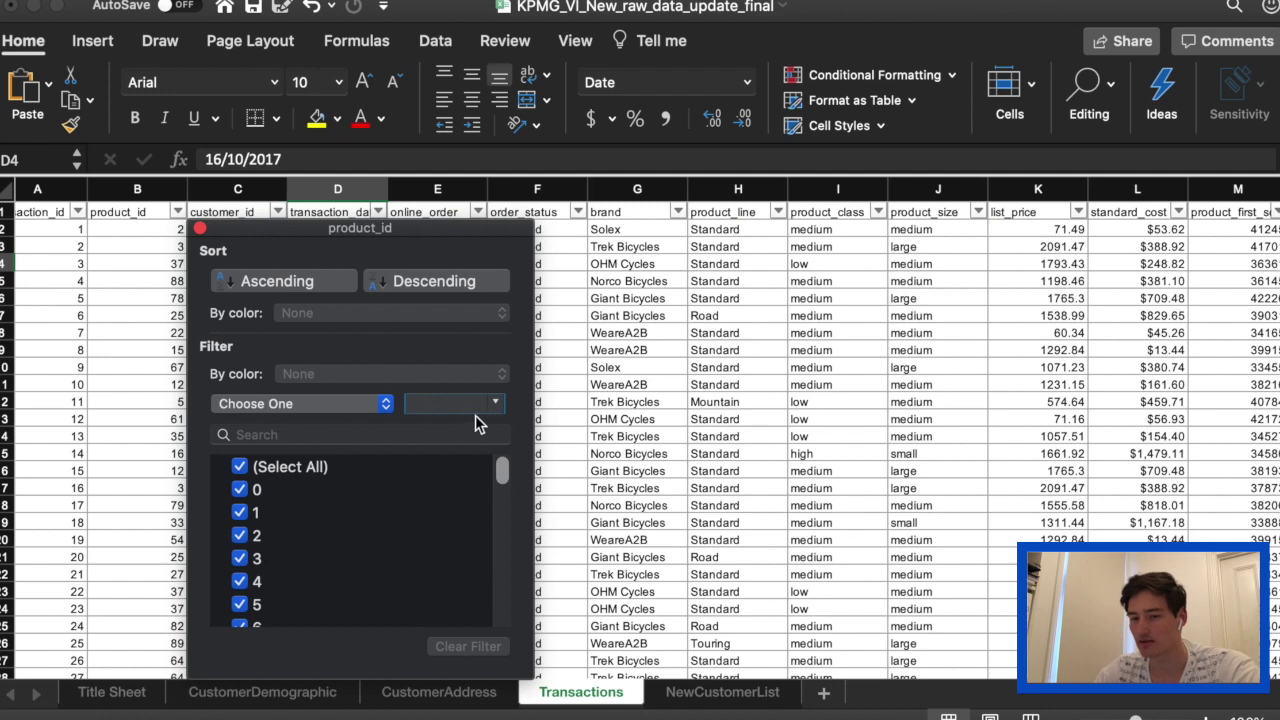
click(200, 229)
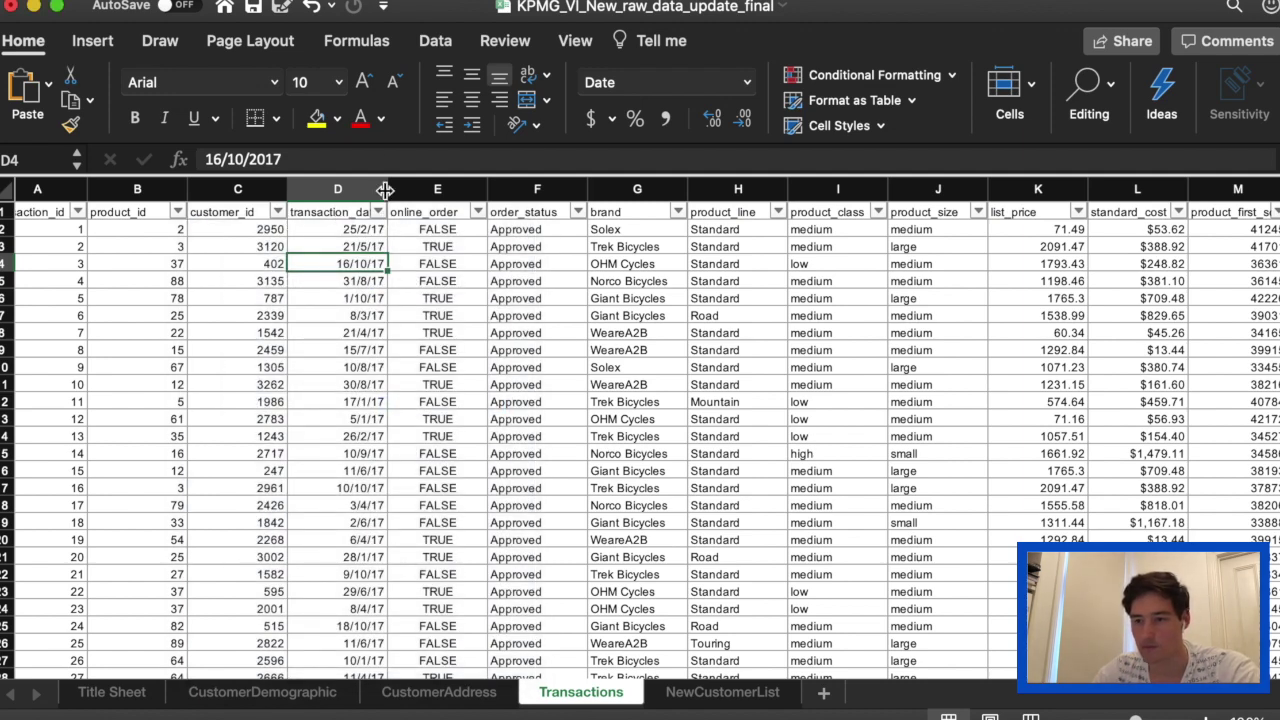
drag(385, 190, 432, 190)
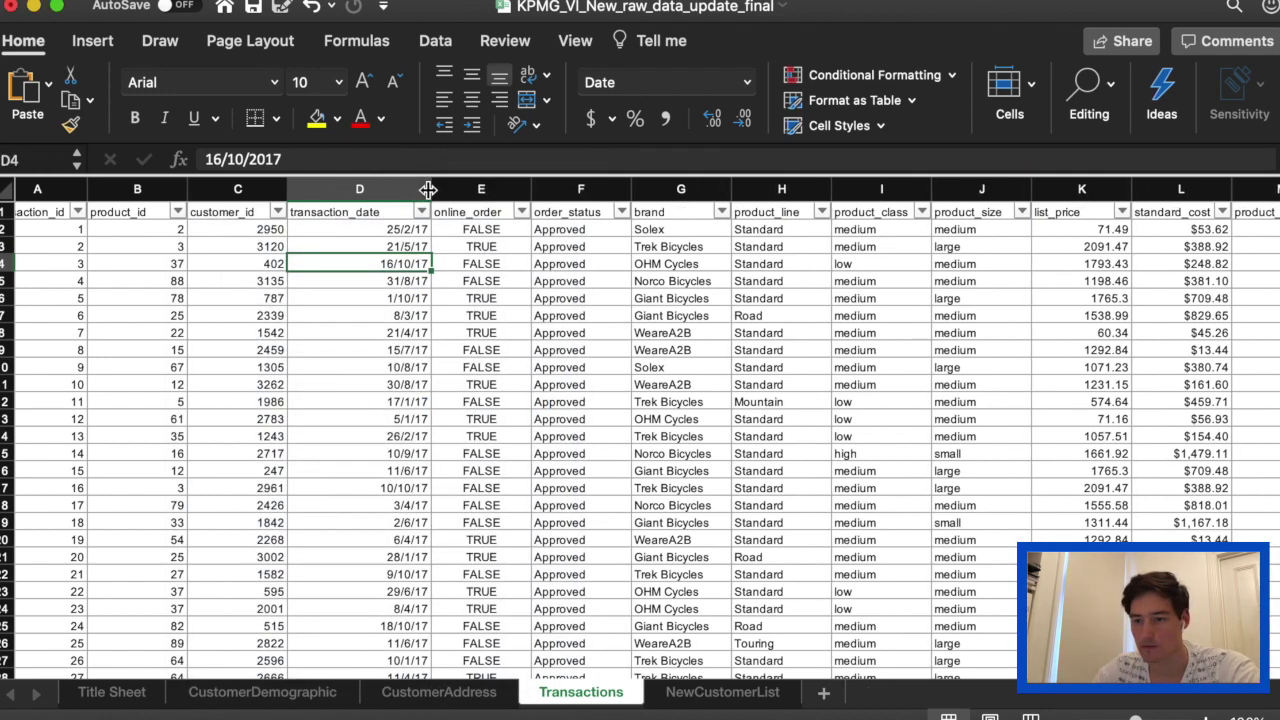
Step: Exclude blank online_order rows, keeping both TRUE and FALSE orders
click(522, 212)
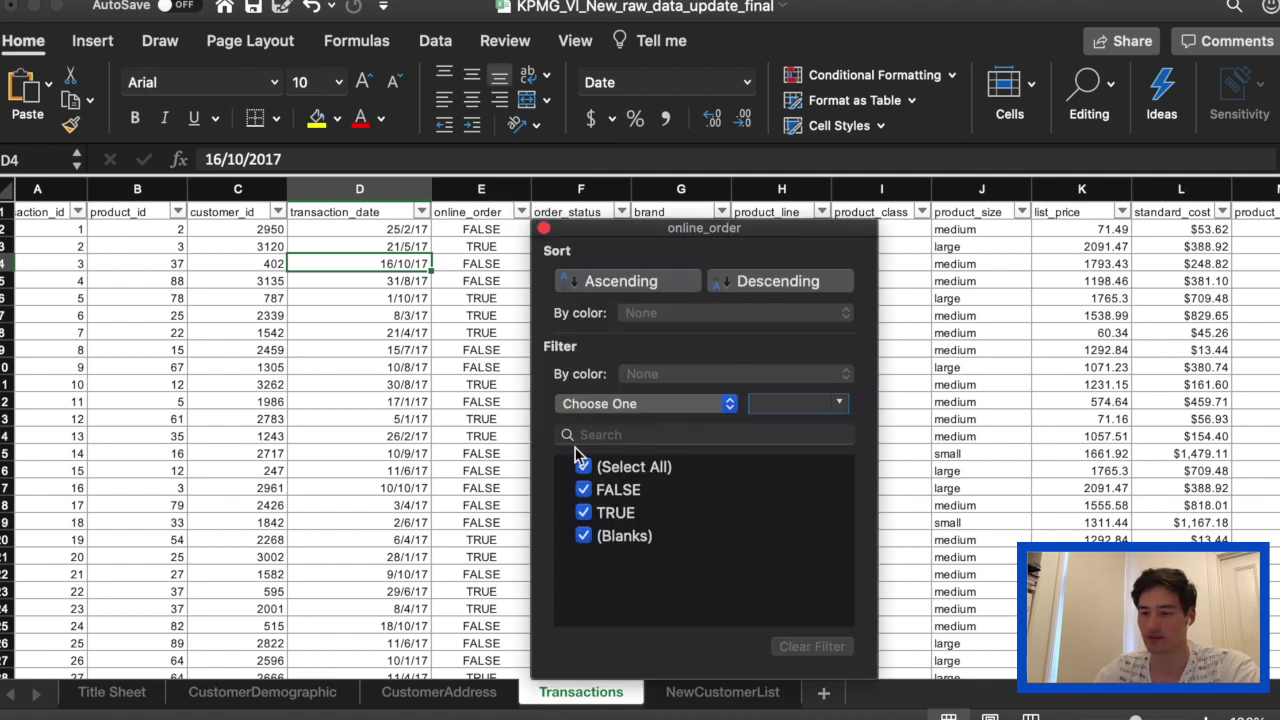
click(585, 537)
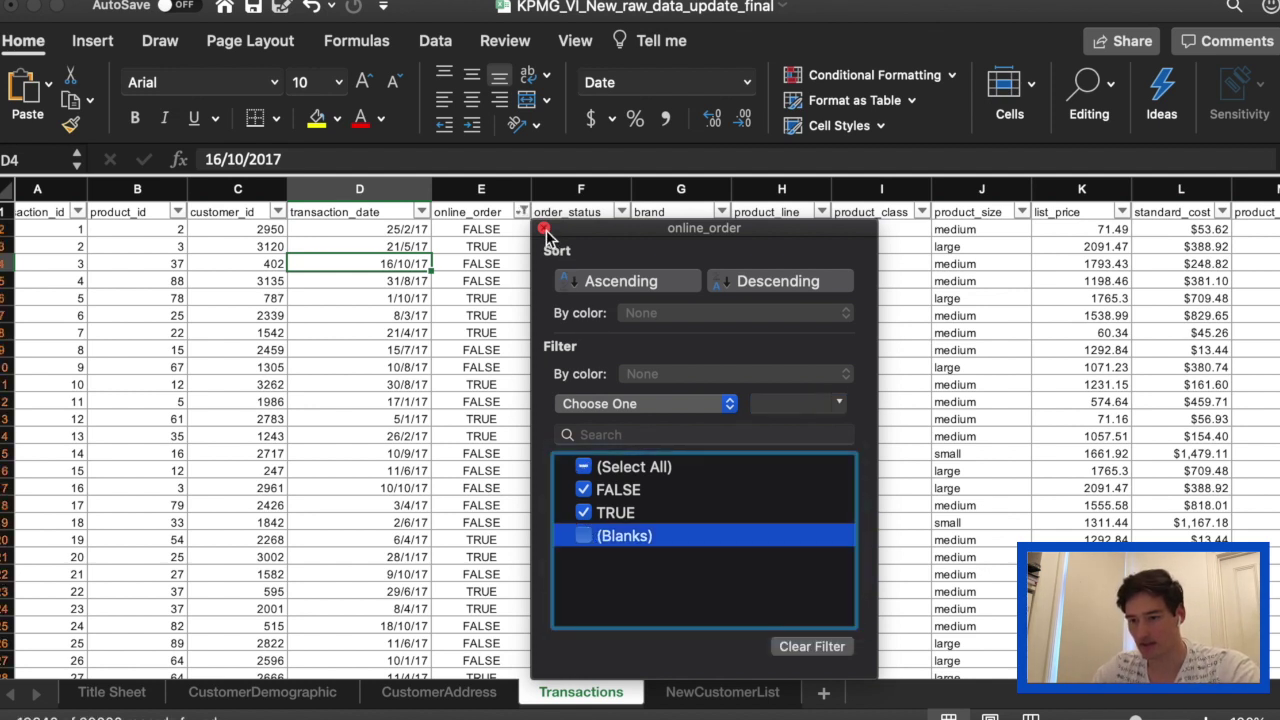
click(584, 490)
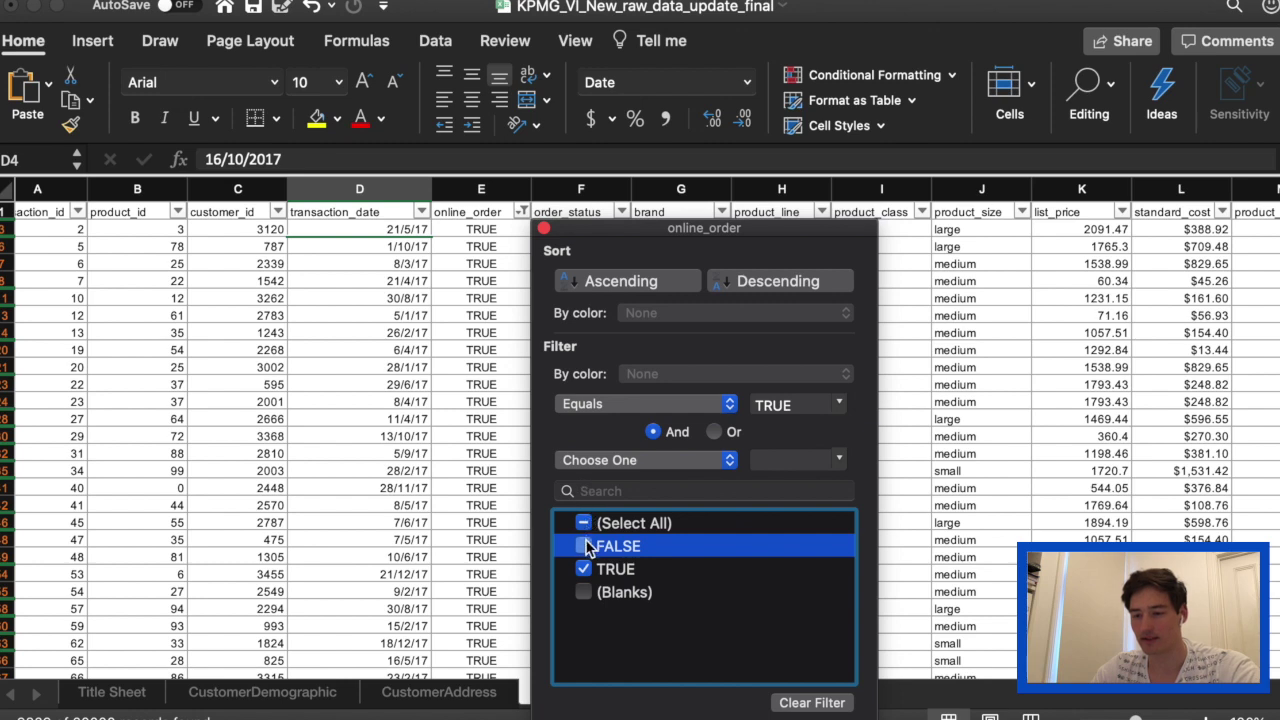
click(585, 546)
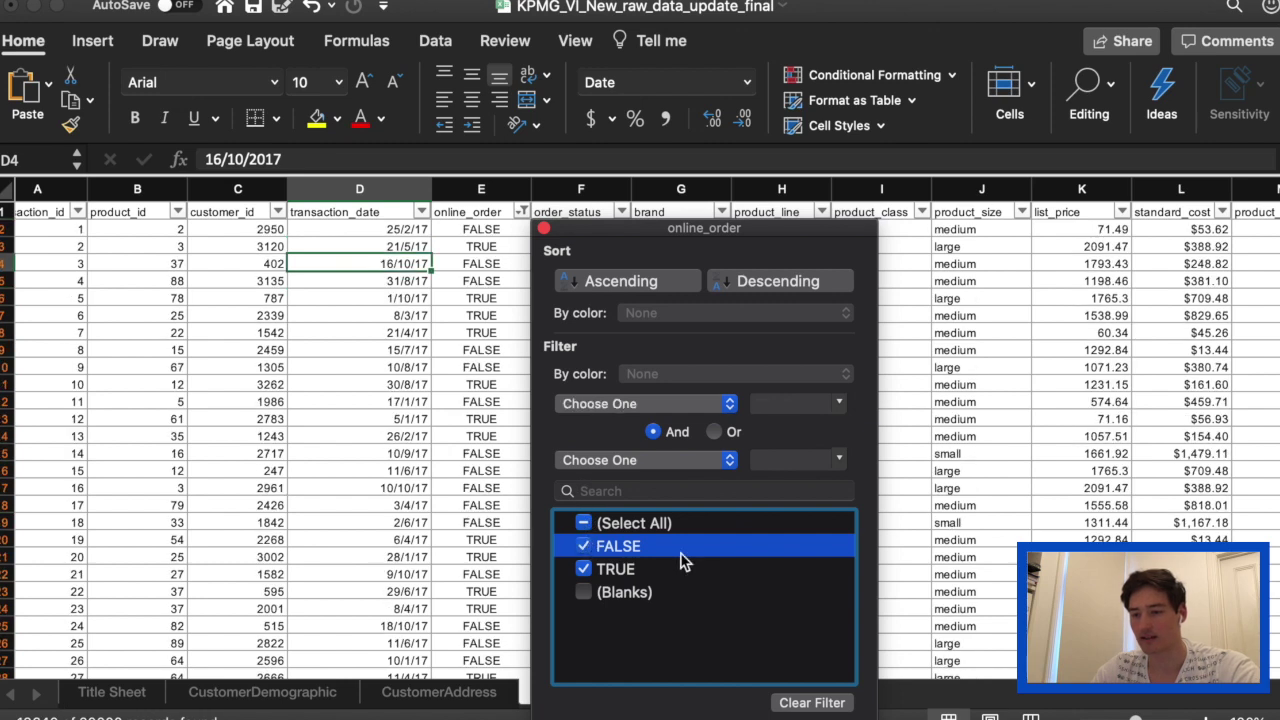
click(544, 230)
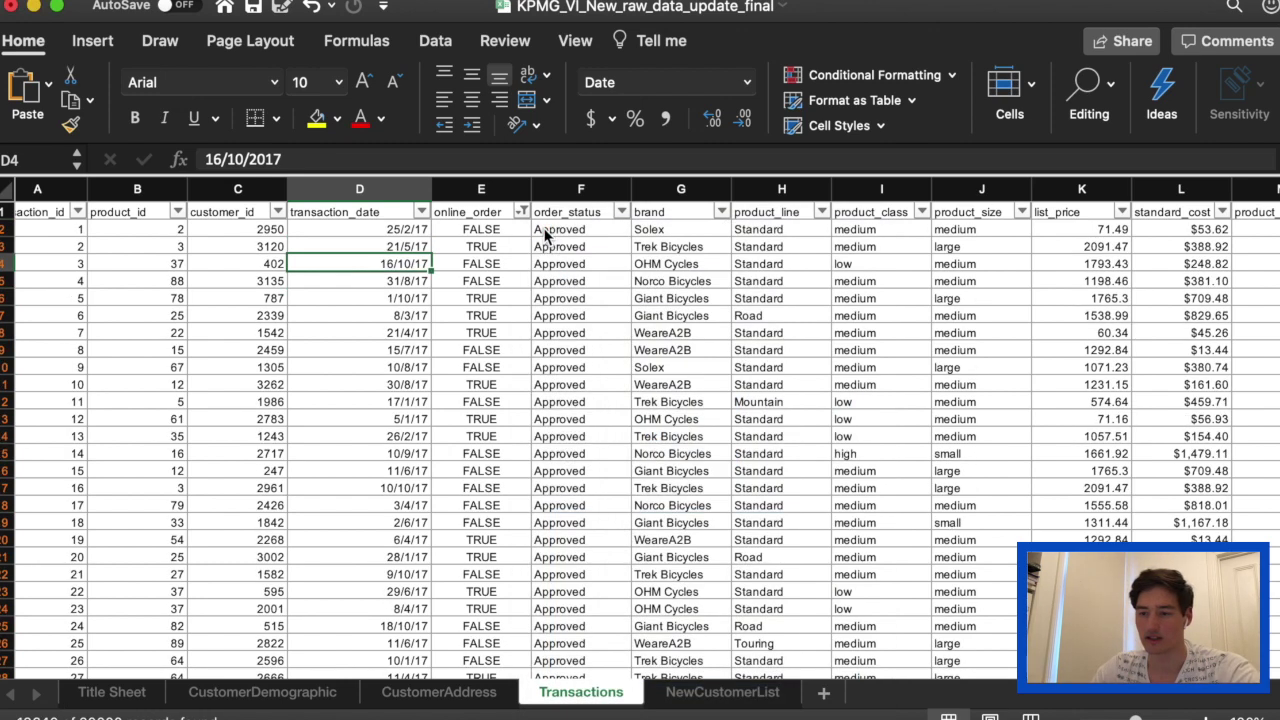
Step: Exclude blank brand rows after checking the transaction_date values
click(423, 212)
scroll(570, 527, down, 5)
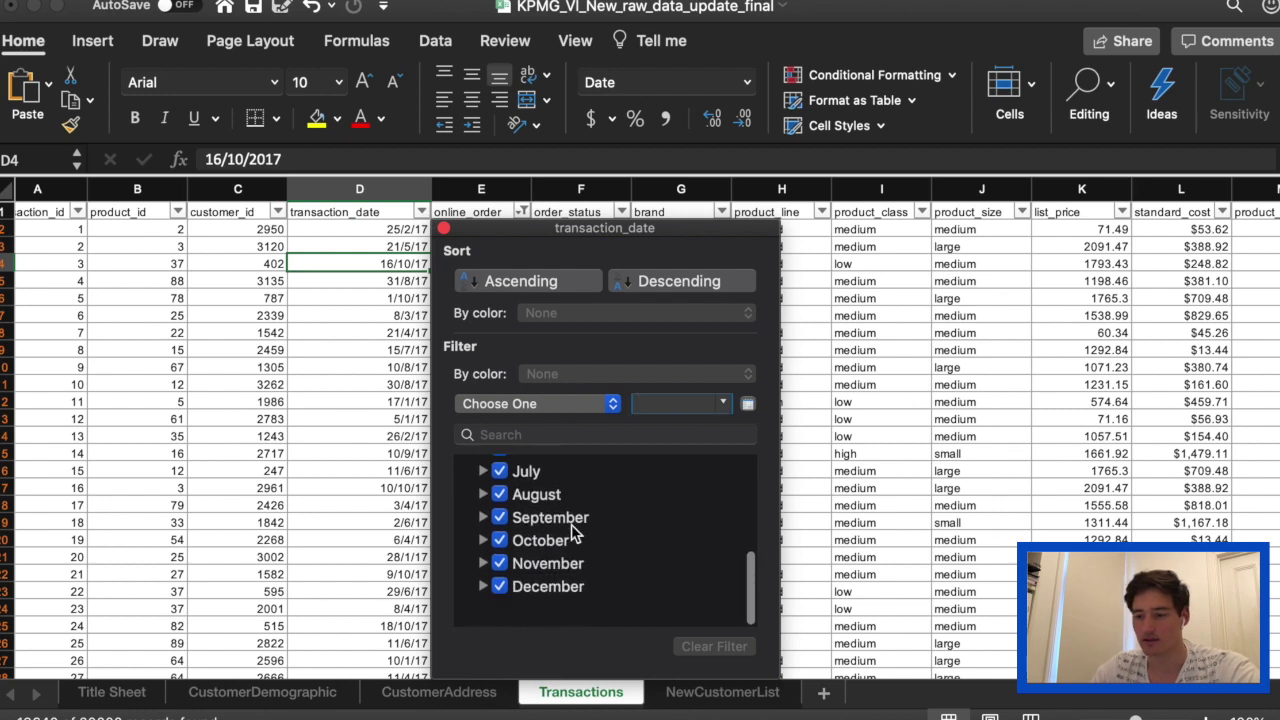
scroll(570, 527, up, 5)
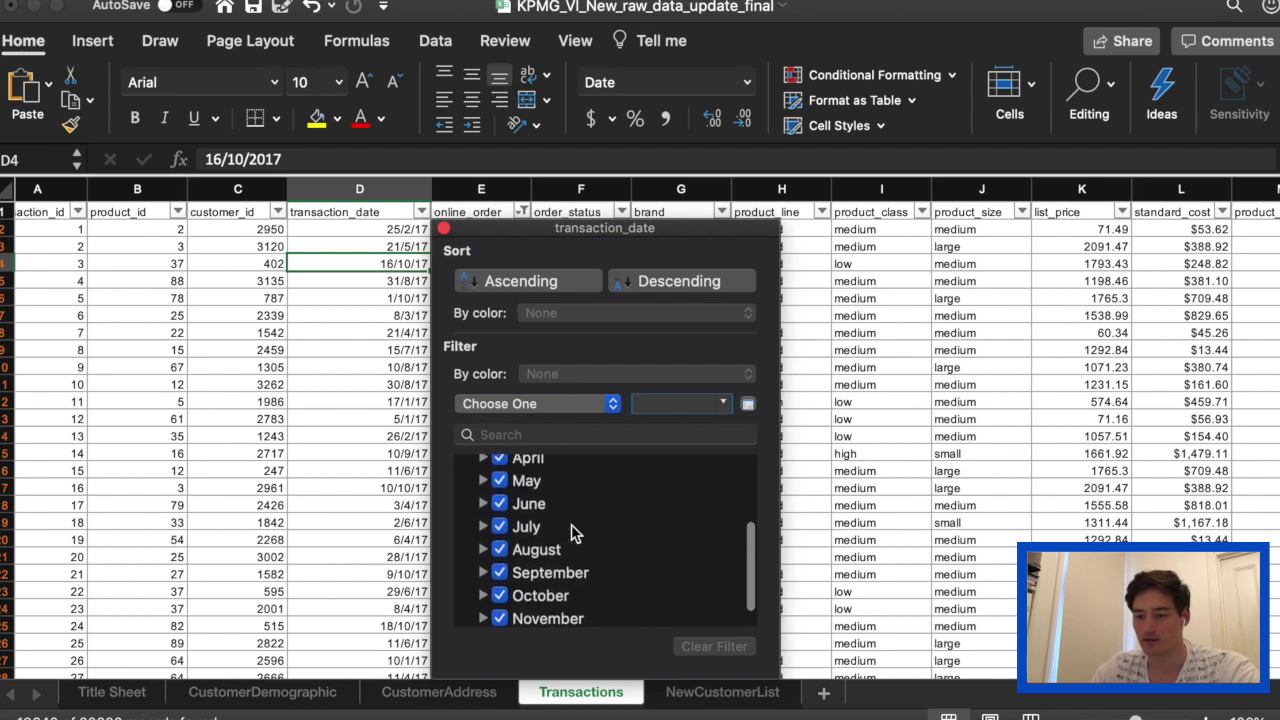
click(444, 228)
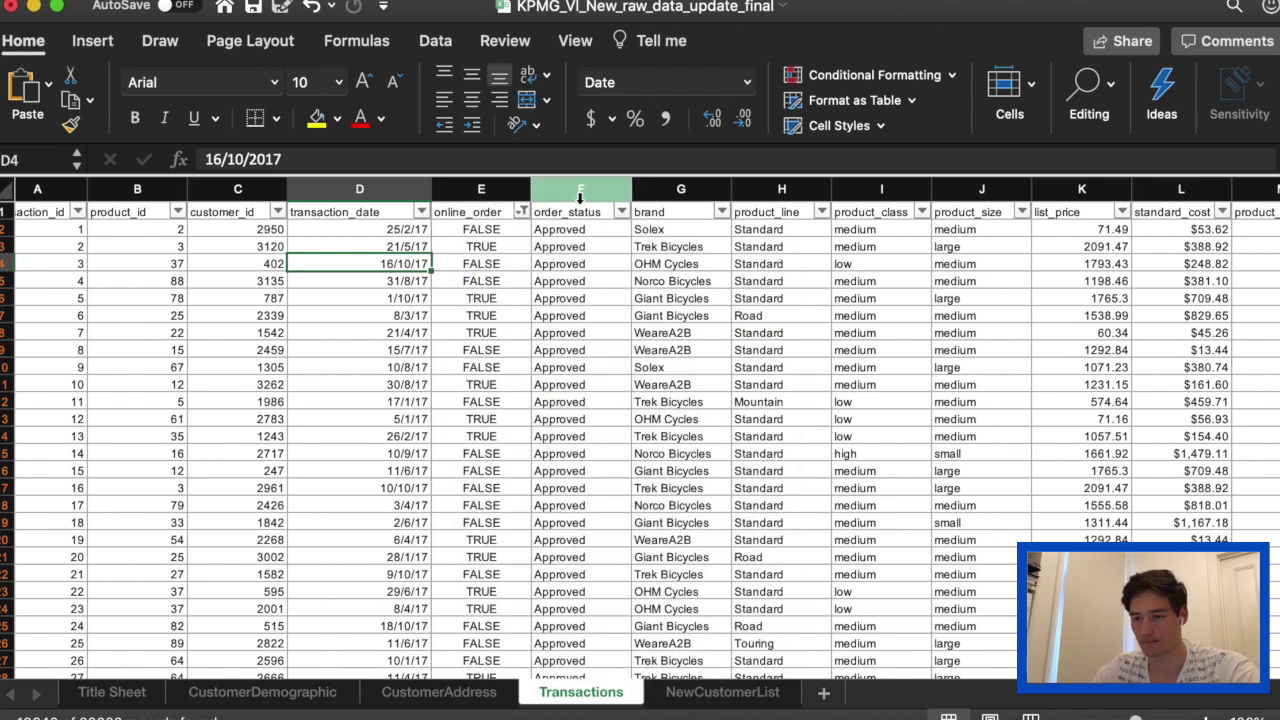
click(698, 214)
click(721, 212)
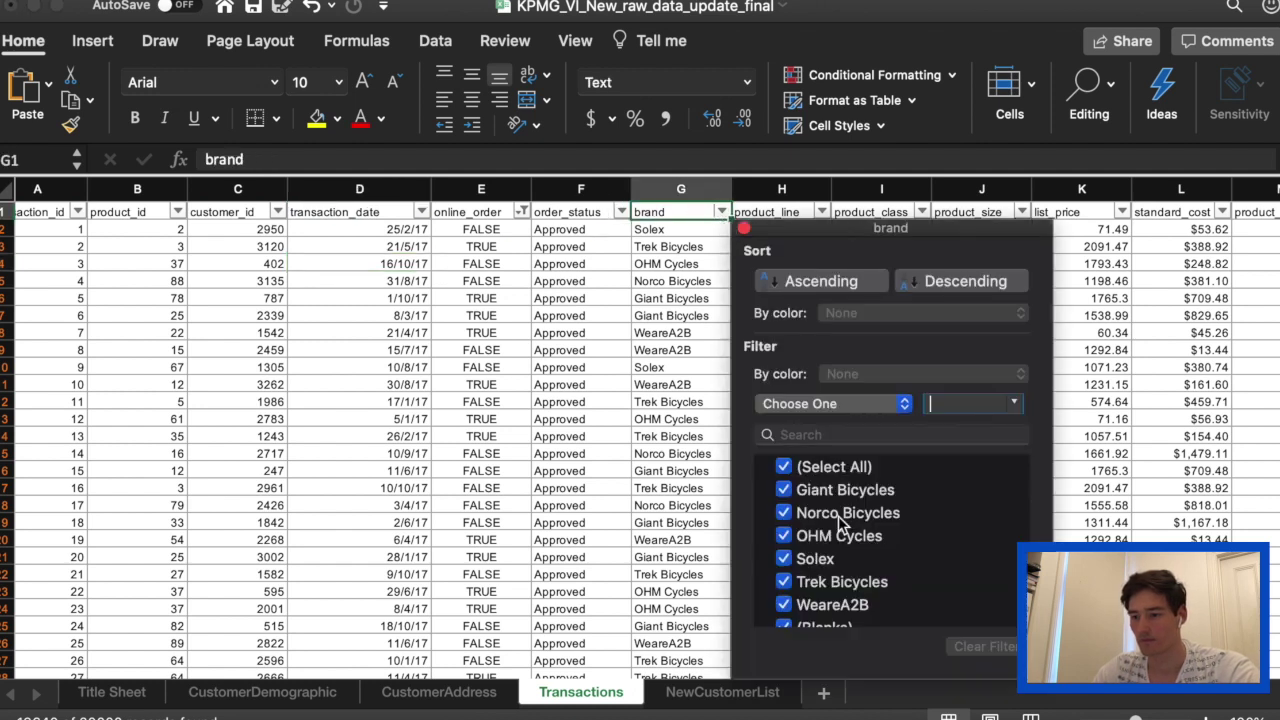
scroll(843, 541, down, 2)
scroll(843, 541, up, 1)
click(785, 613)
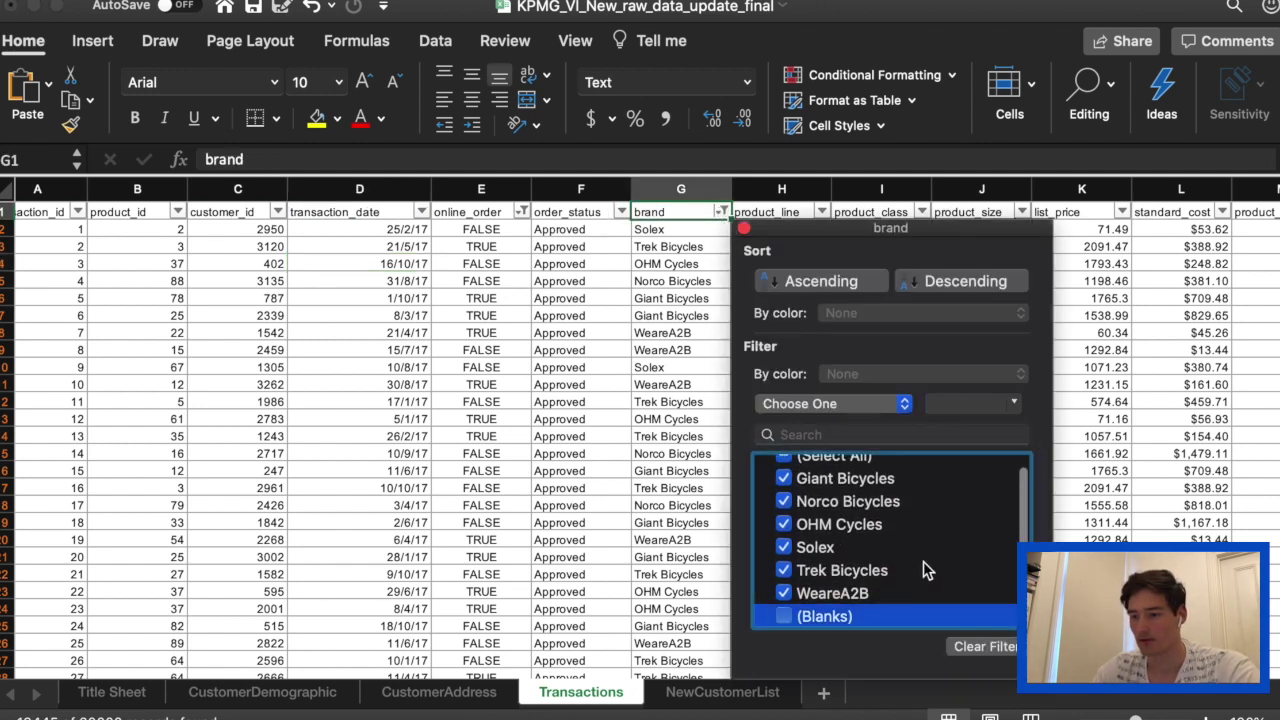
click(744, 228)
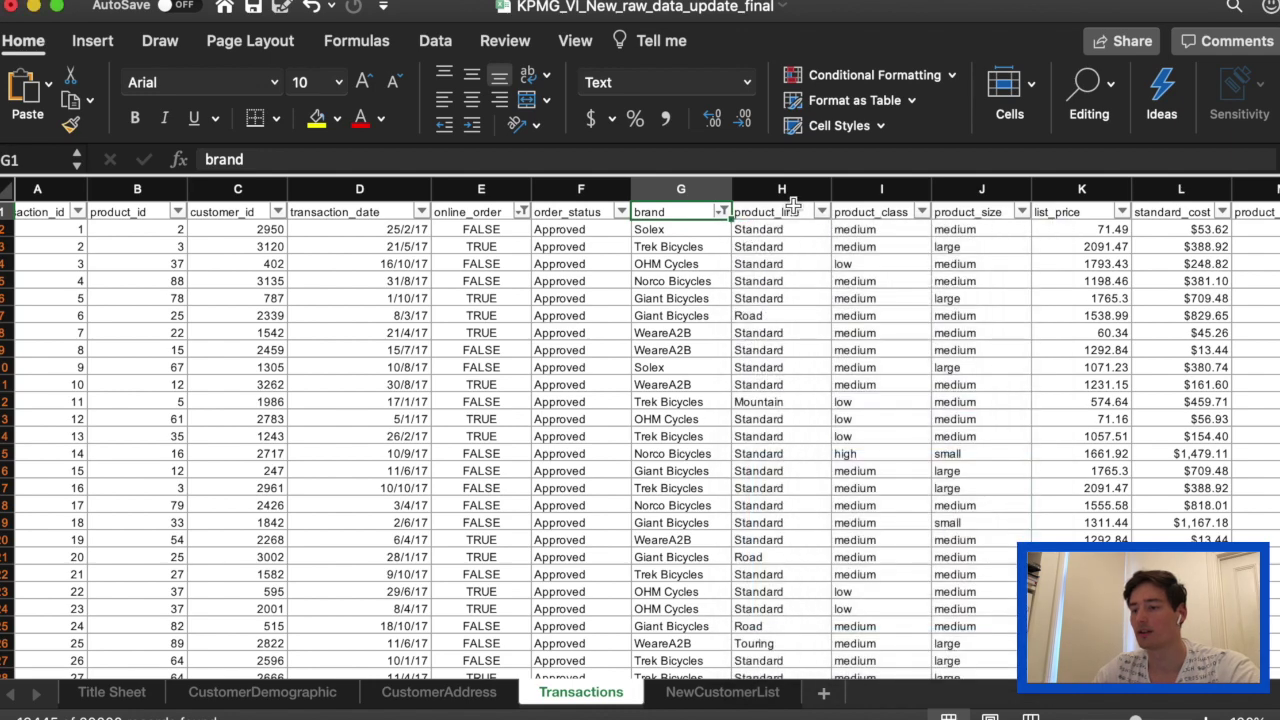
Step: Inspect the product_line, product_class and product_size filter values
scroll(784, 288, right, 2)
scroll(784, 288, right, 3)
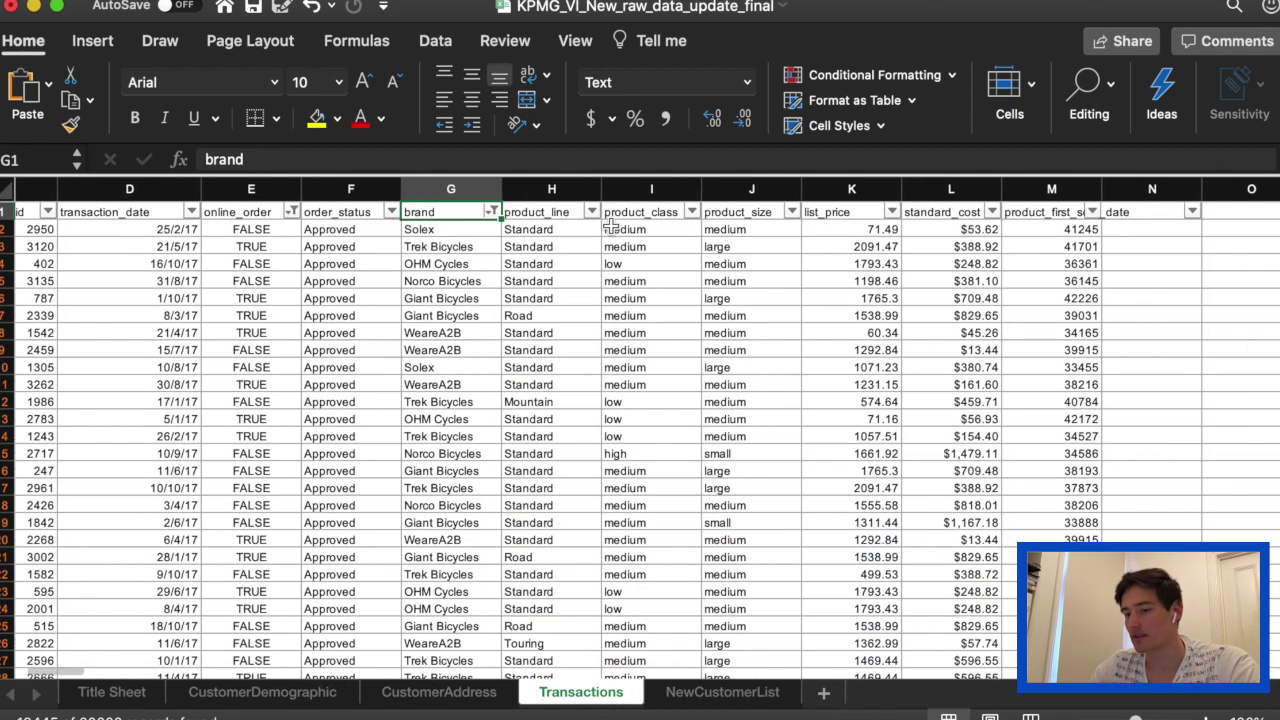
click(593, 212)
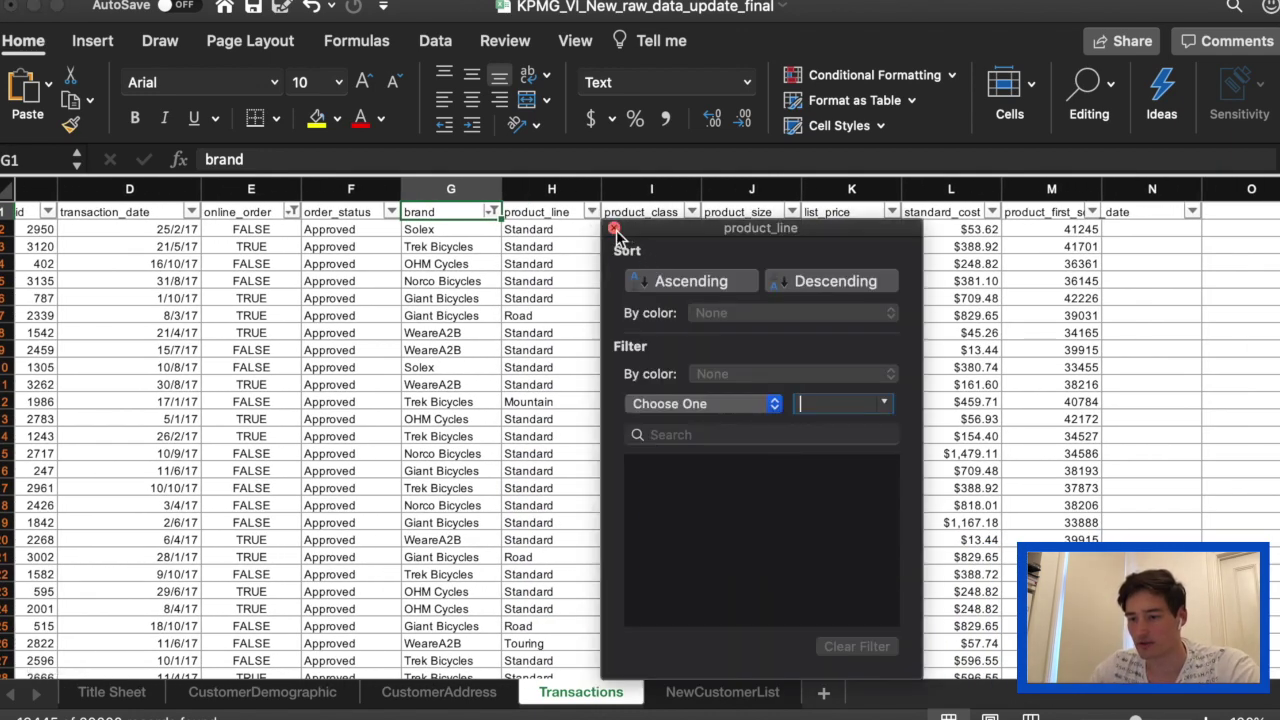
click(614, 228)
click(691, 212)
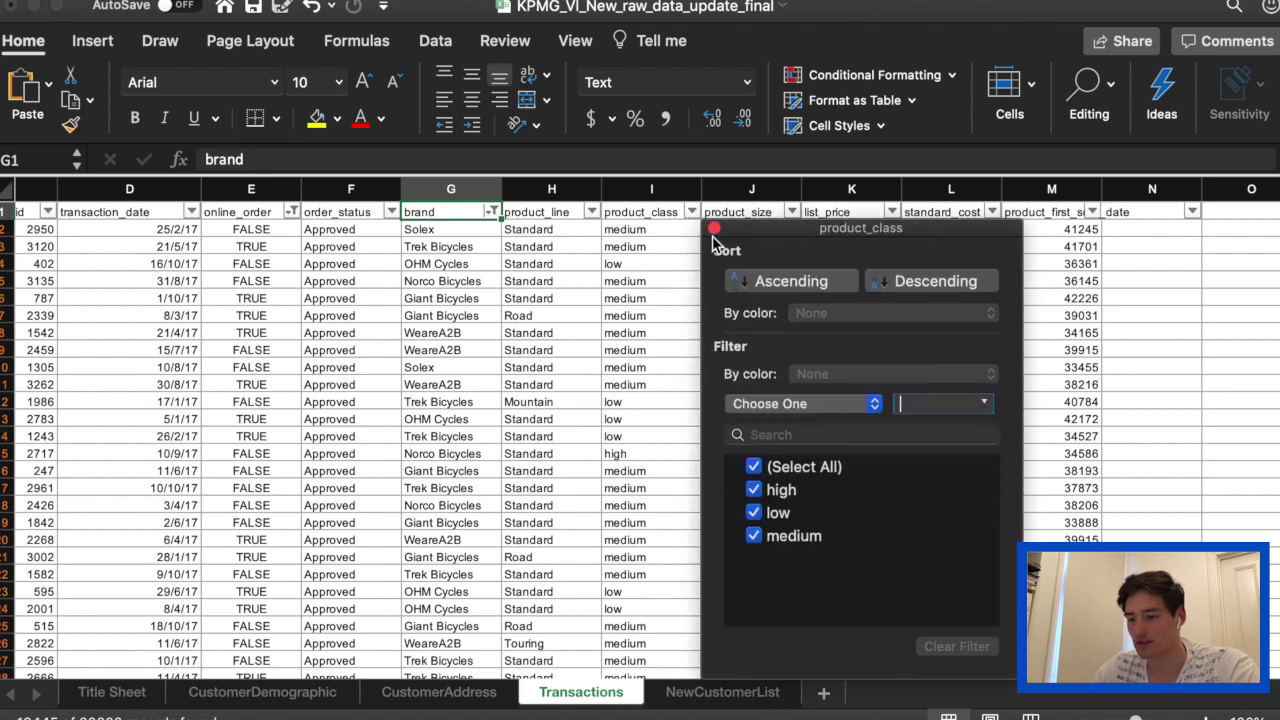
click(714, 229)
click(791, 212)
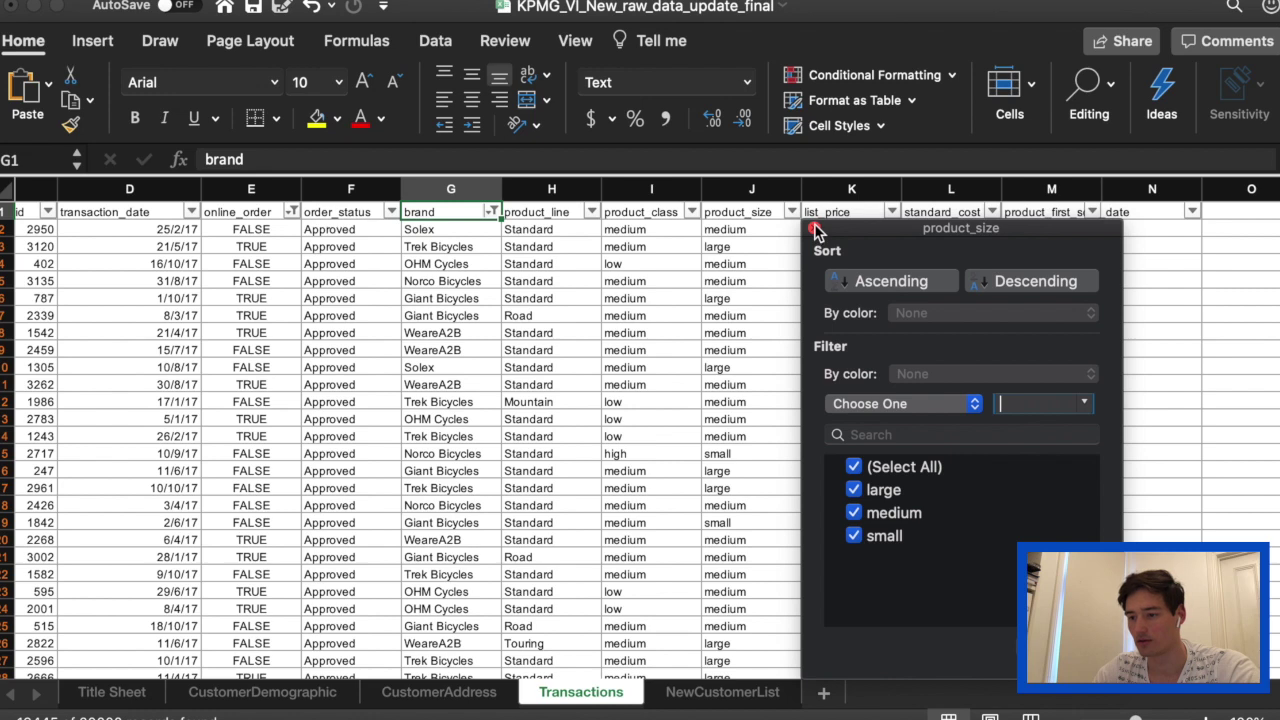
click(815, 229)
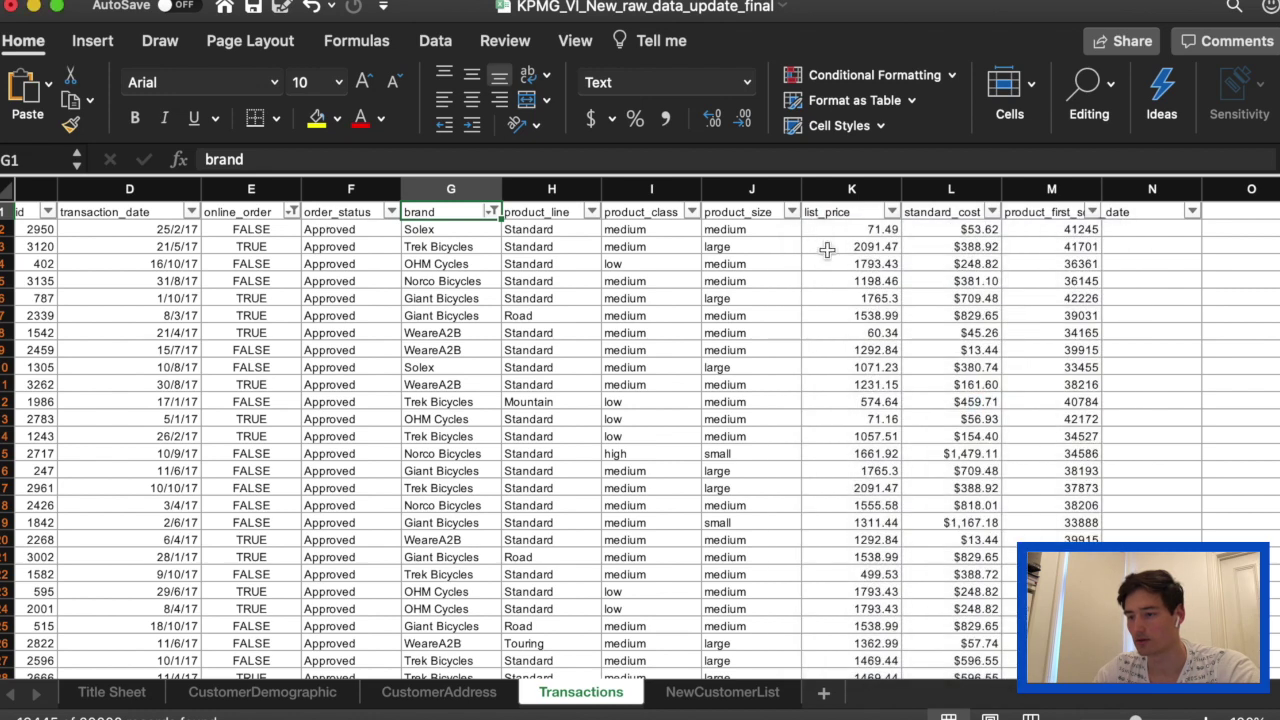
scroll(843, 289, right, 3)
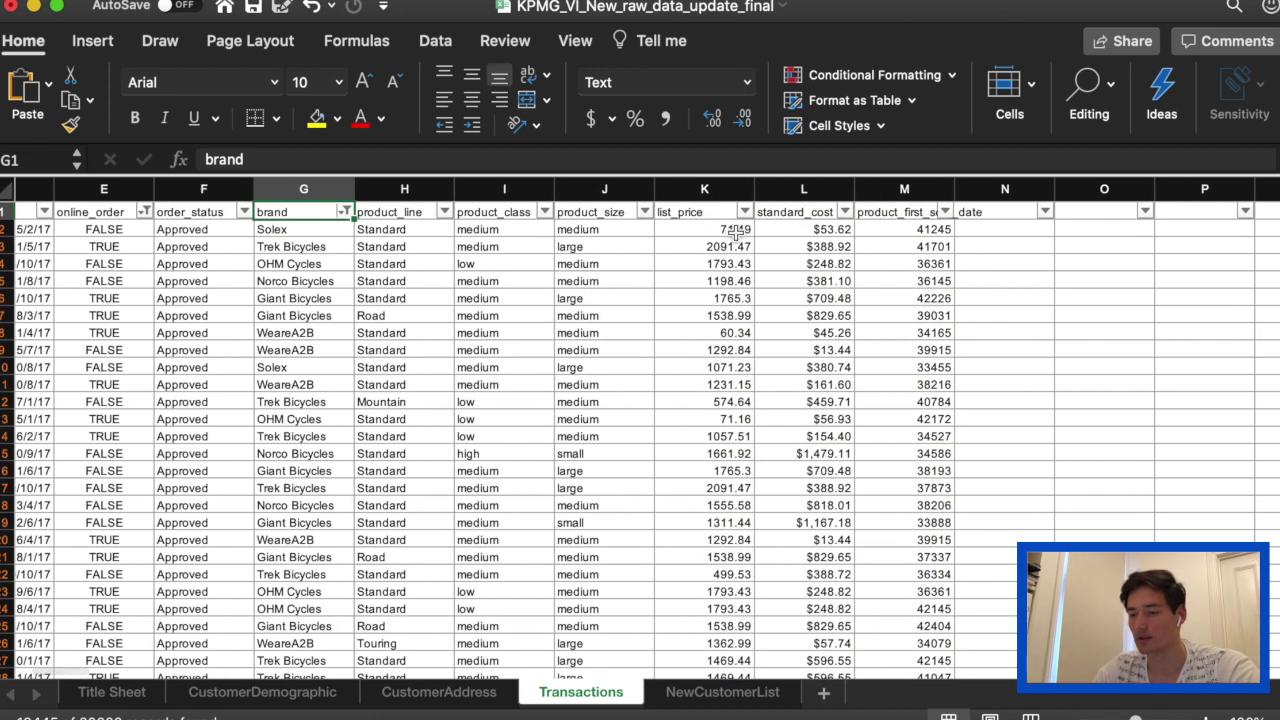
Step: Format all list_price values as Currency
click(736, 232)
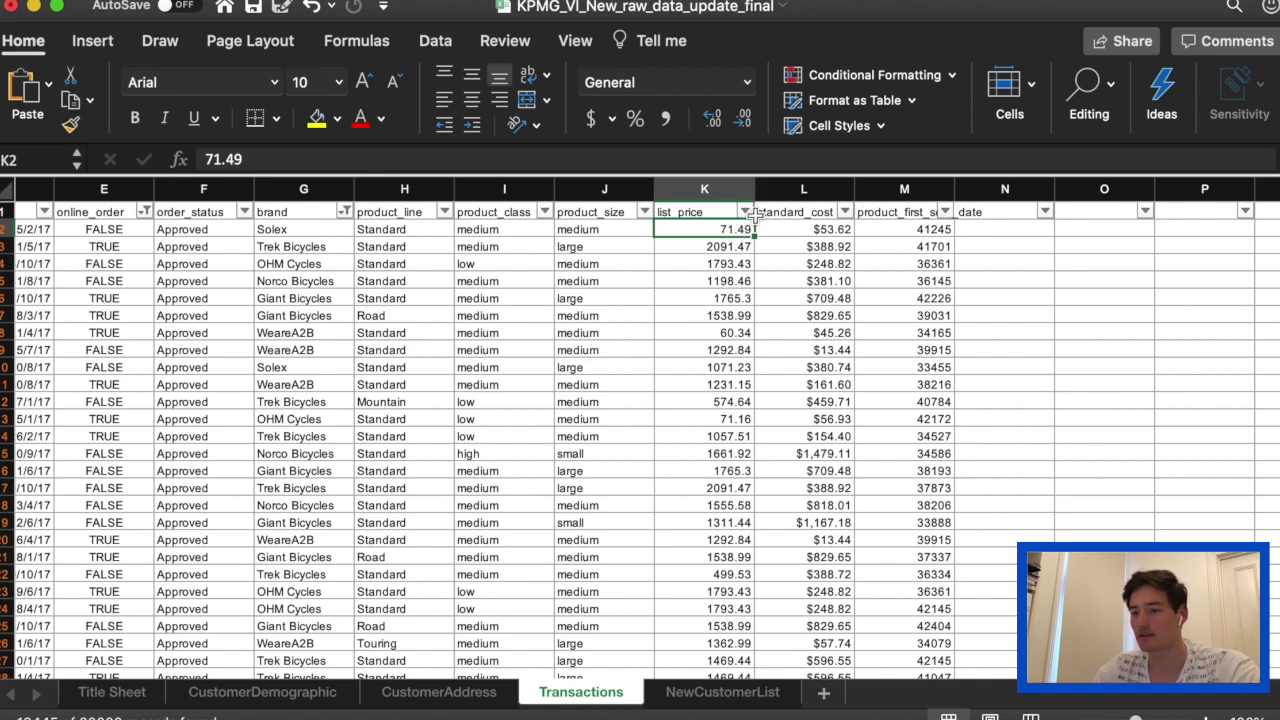
shift+click(753, 213)
drag(753, 213, 752, 246)
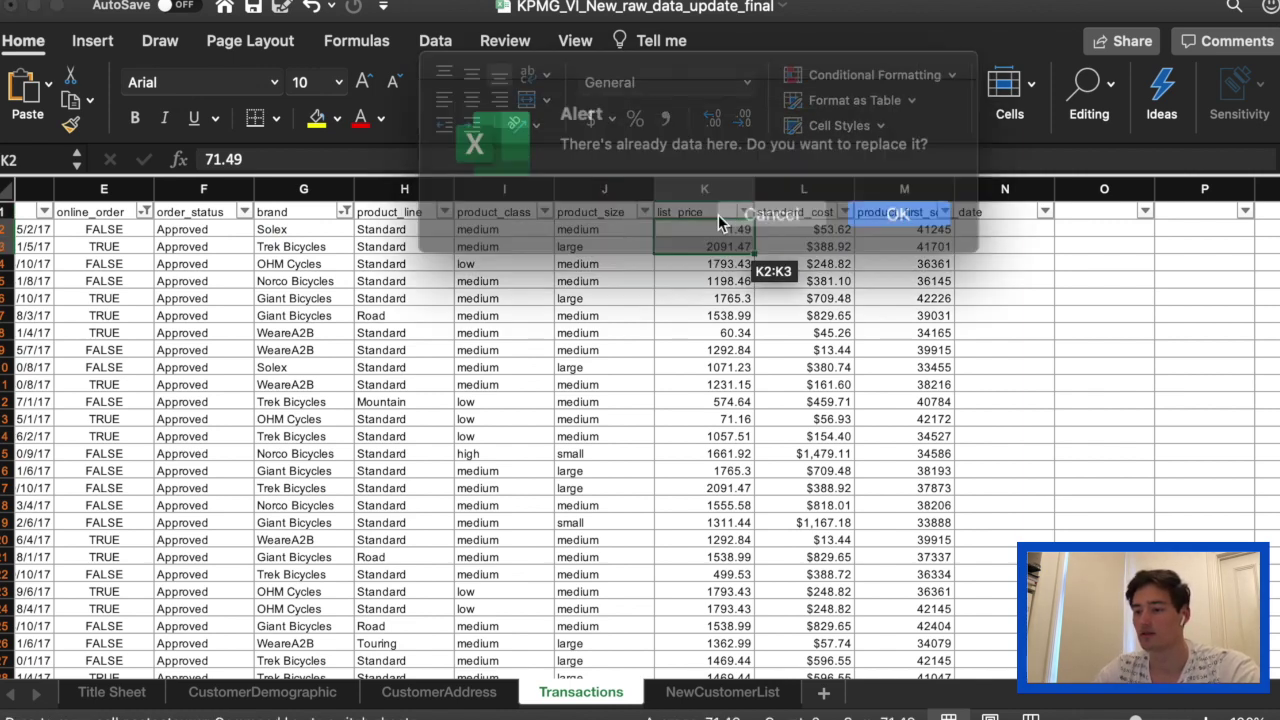
click(788, 207)
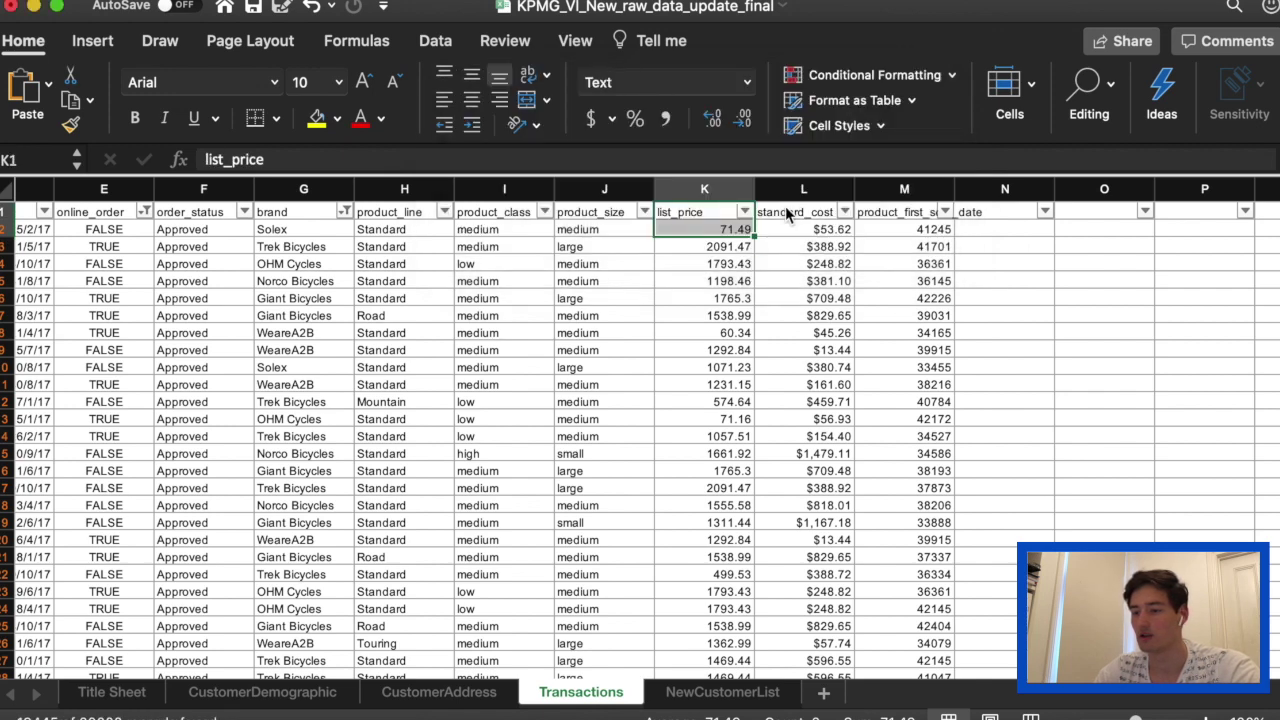
click(782, 229)
click(735, 229)
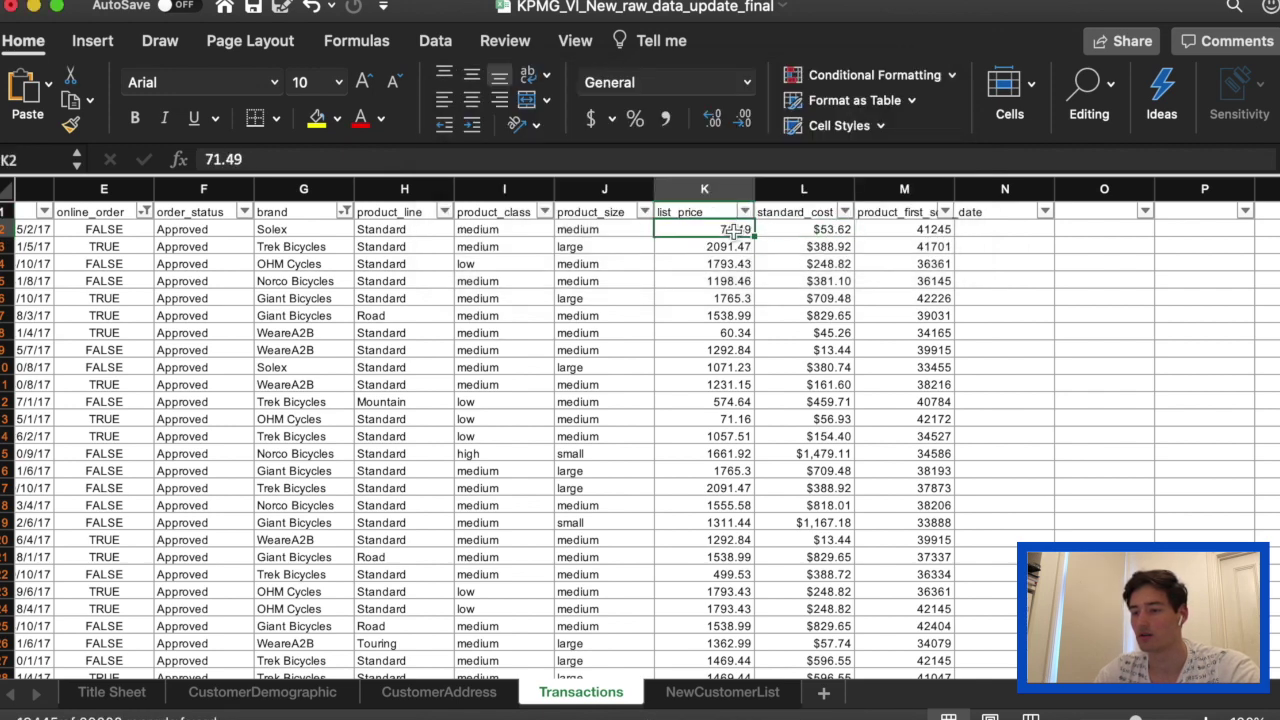
key(super+shift+Down)
click(745, 86)
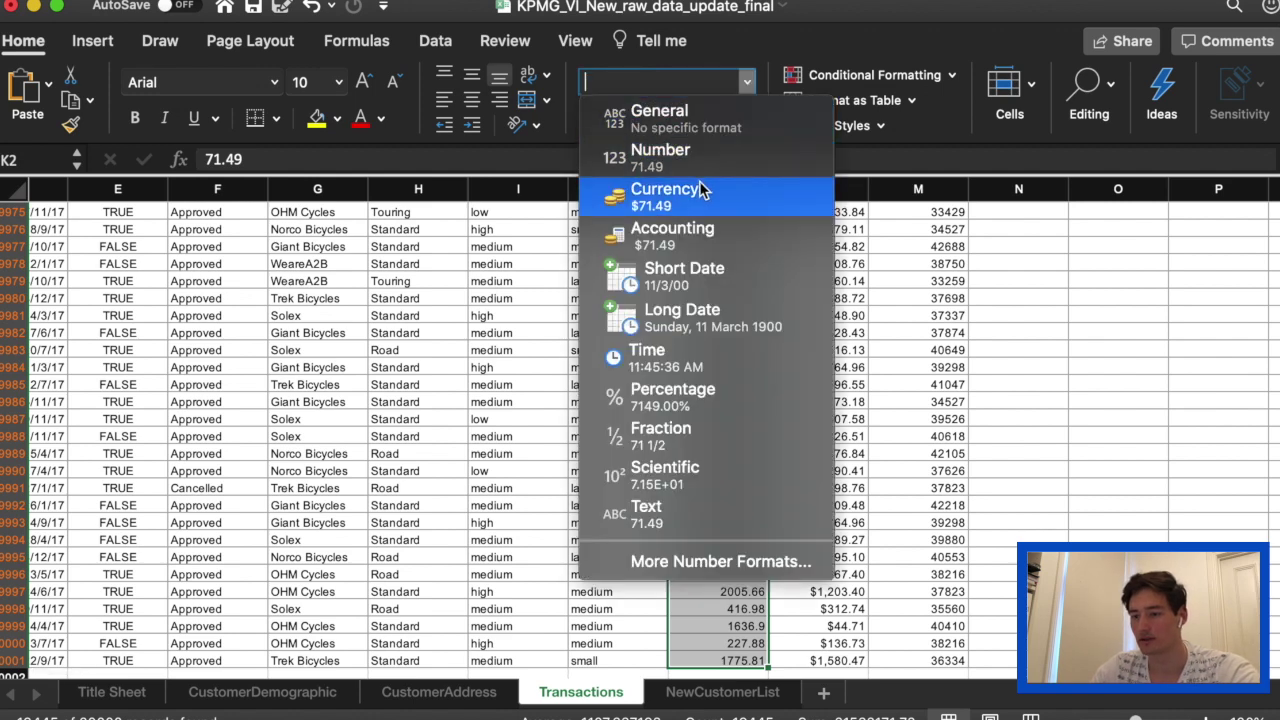
click(680, 192)
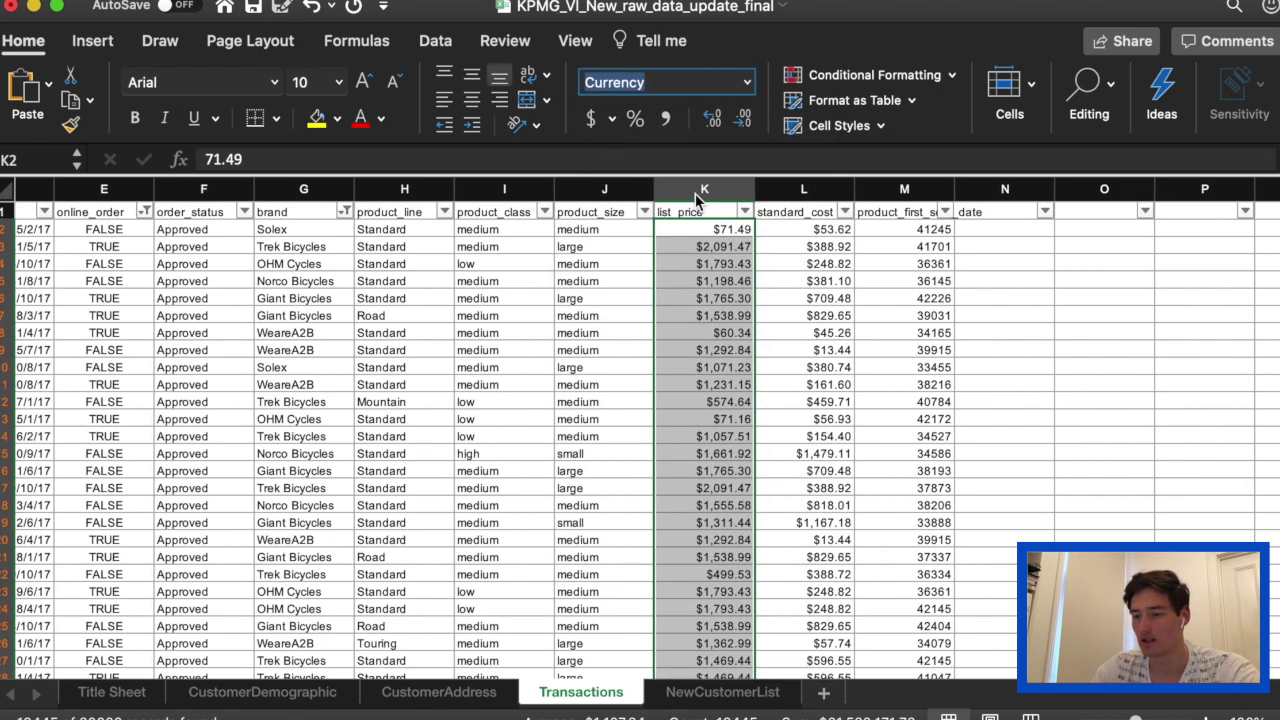
Step: Widen the standard_cost and M columns and show column M as Short Date
click(805, 234)
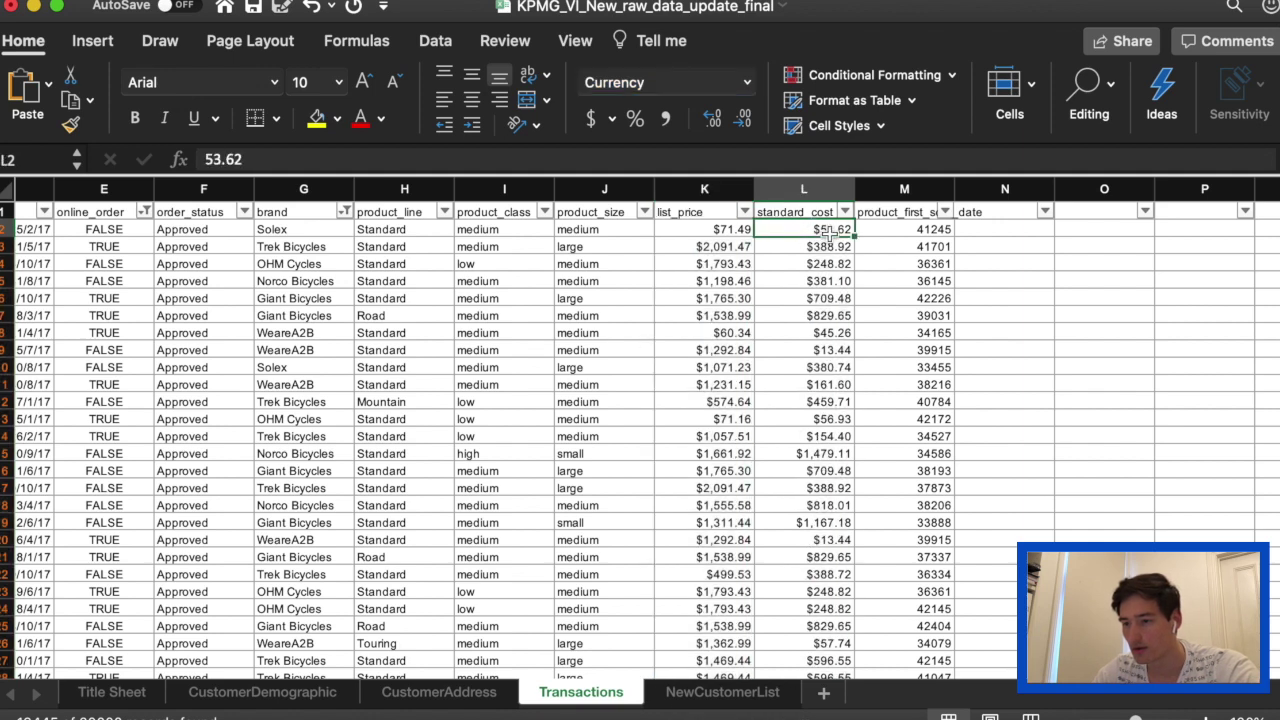
drag(856, 188, 864, 188)
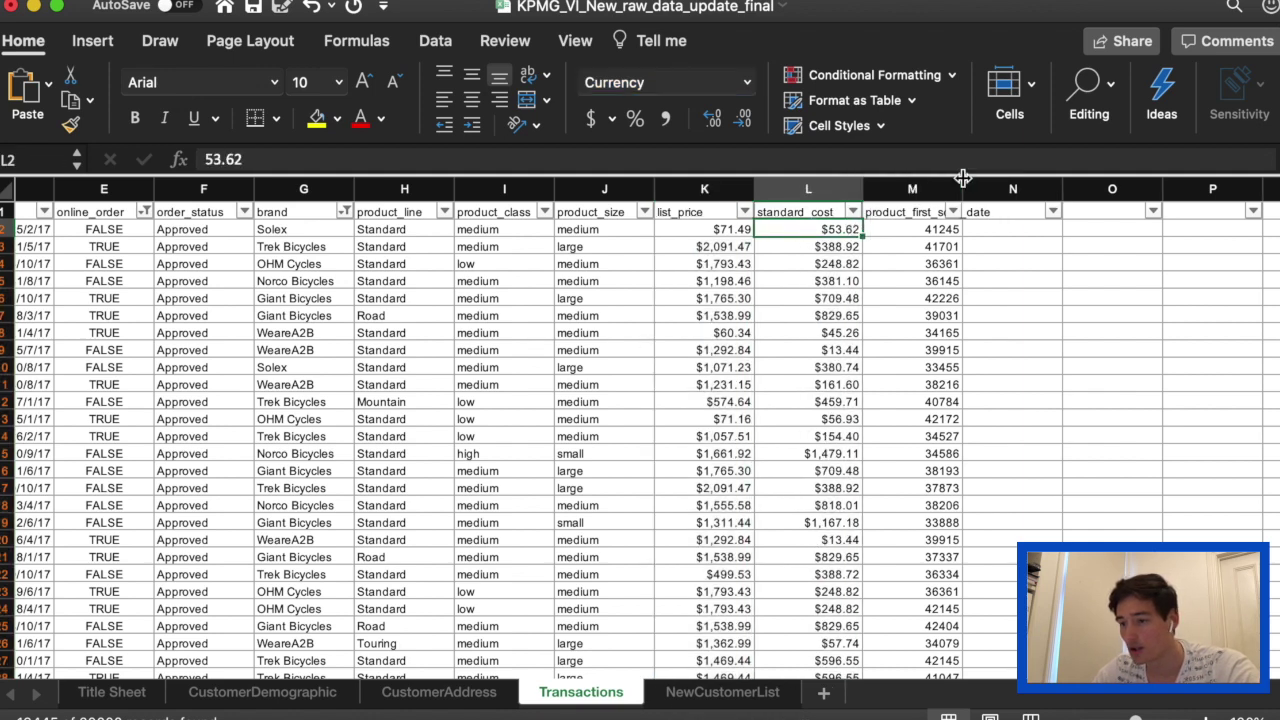
drag(962, 180, 1015, 180)
click(969, 238)
click(968, 229)
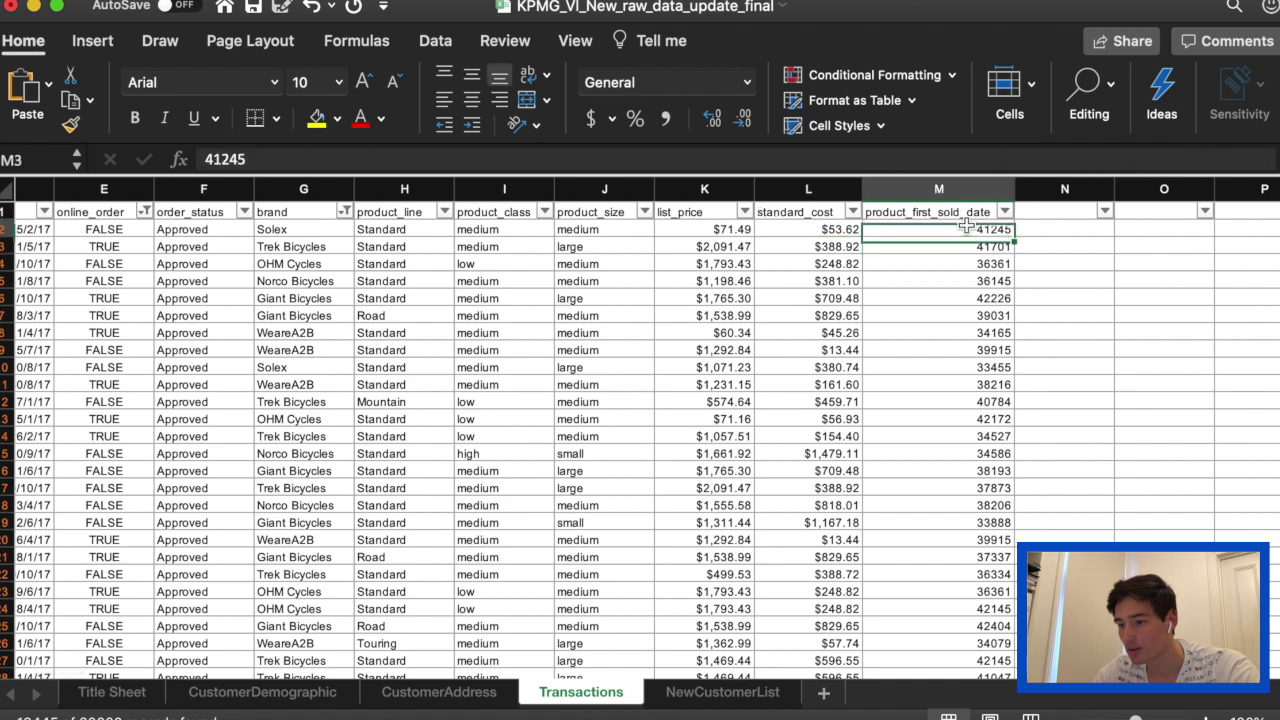
click(963, 197)
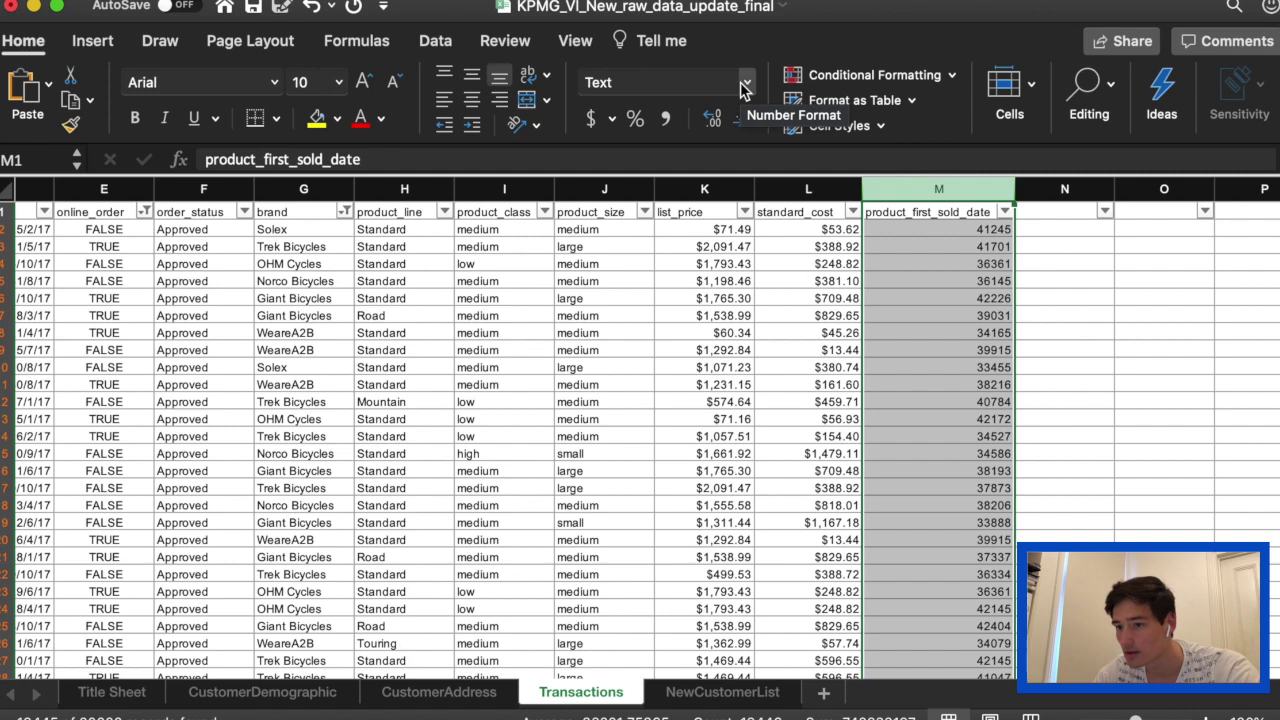
click(741, 85)
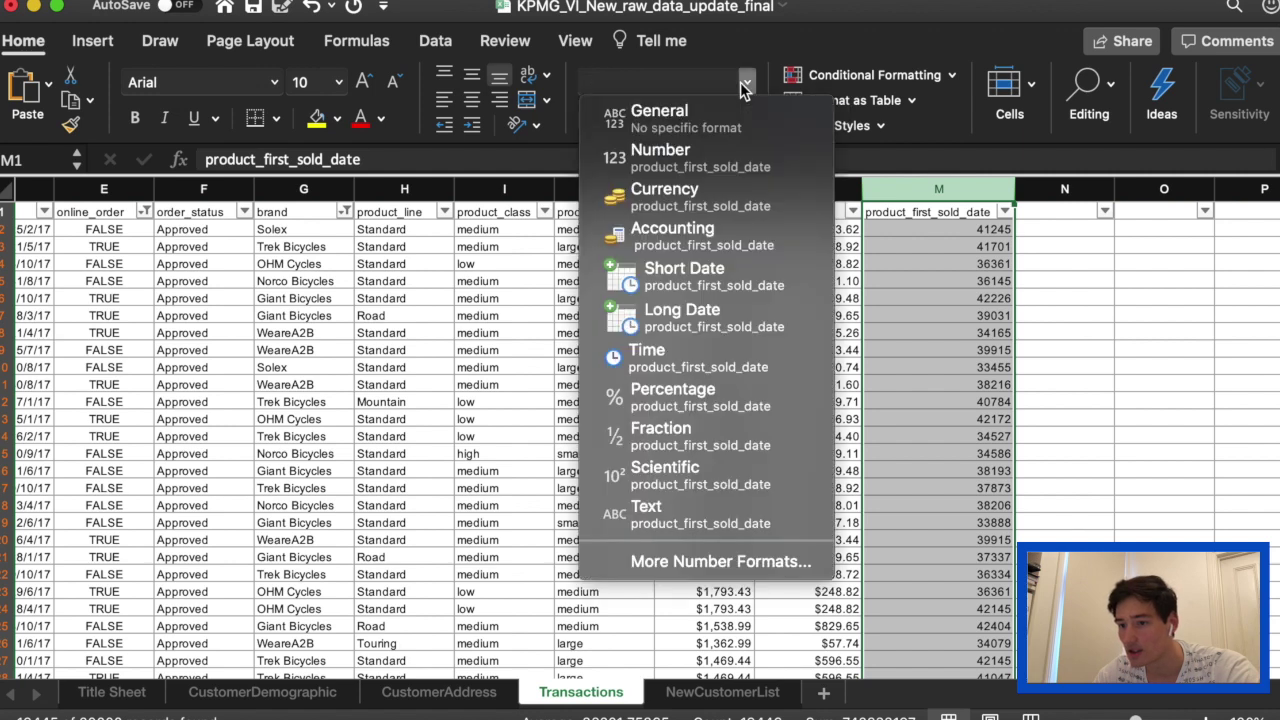
click(692, 280)
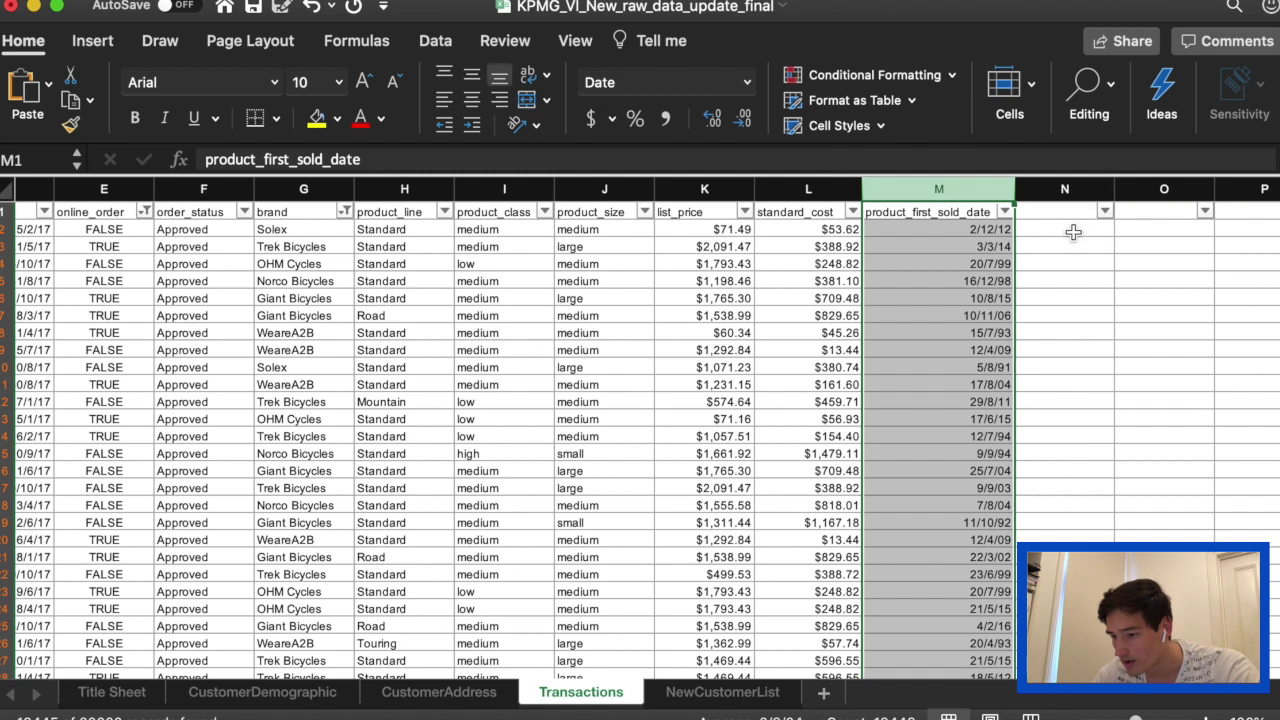
click(1067, 218)
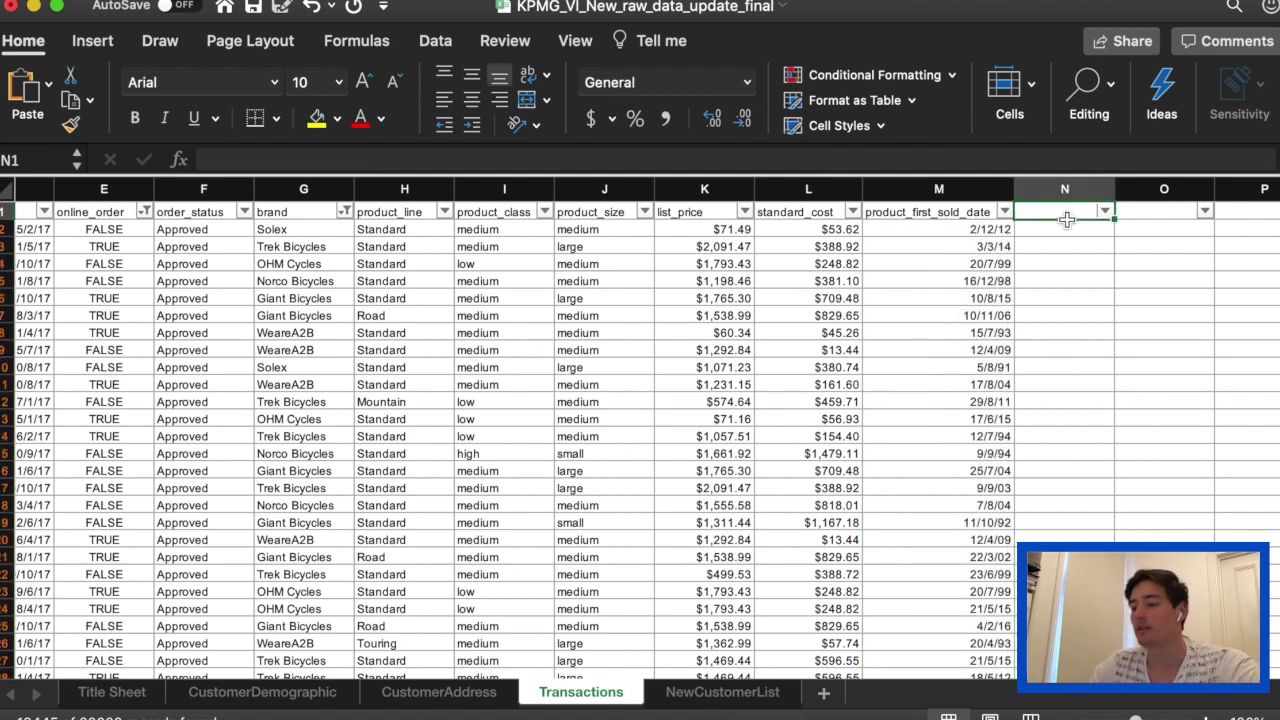
Step: Add a 'profit' header in N1 and the formula =K2-L2 in N2
text(profit)
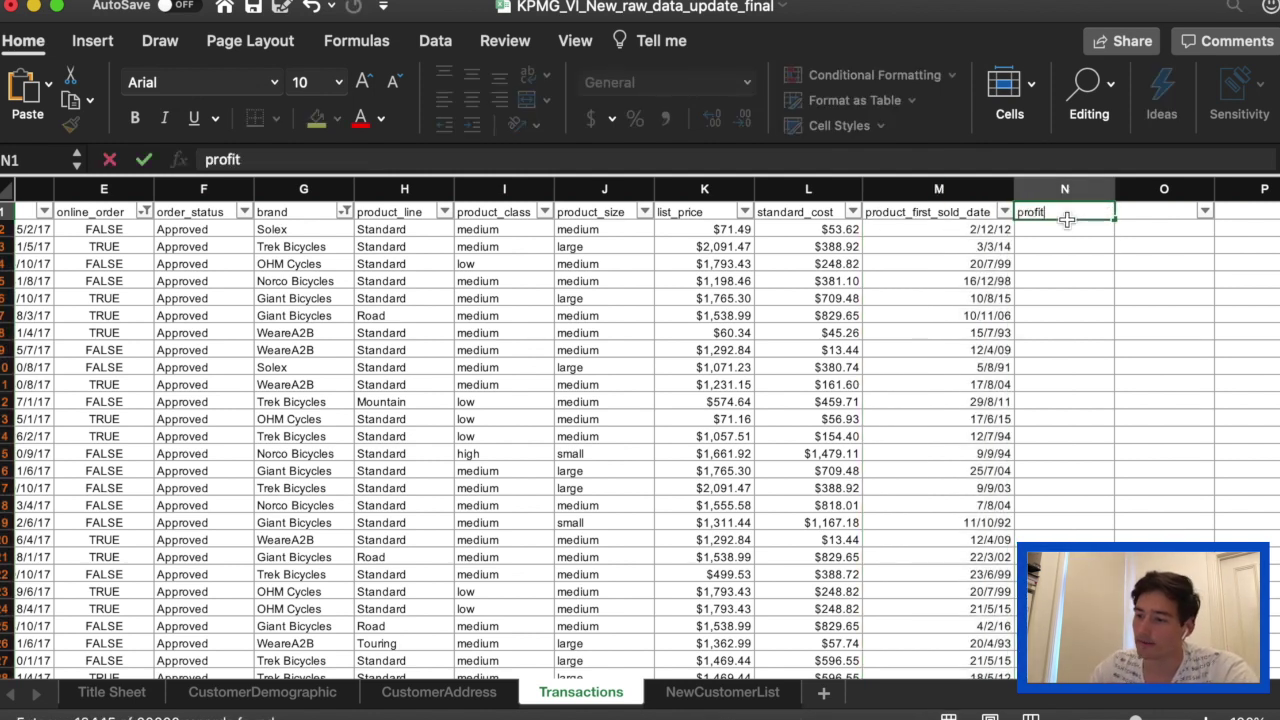
key(Return)
text(=)
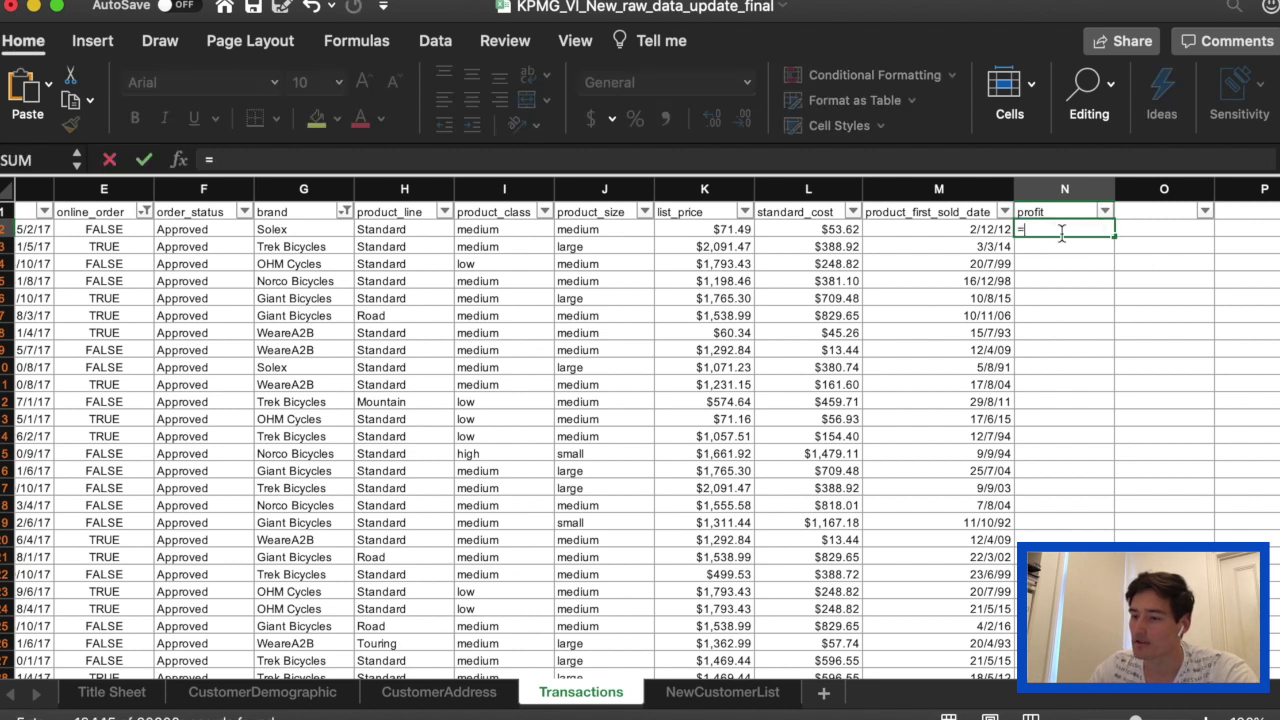
click(736, 229)
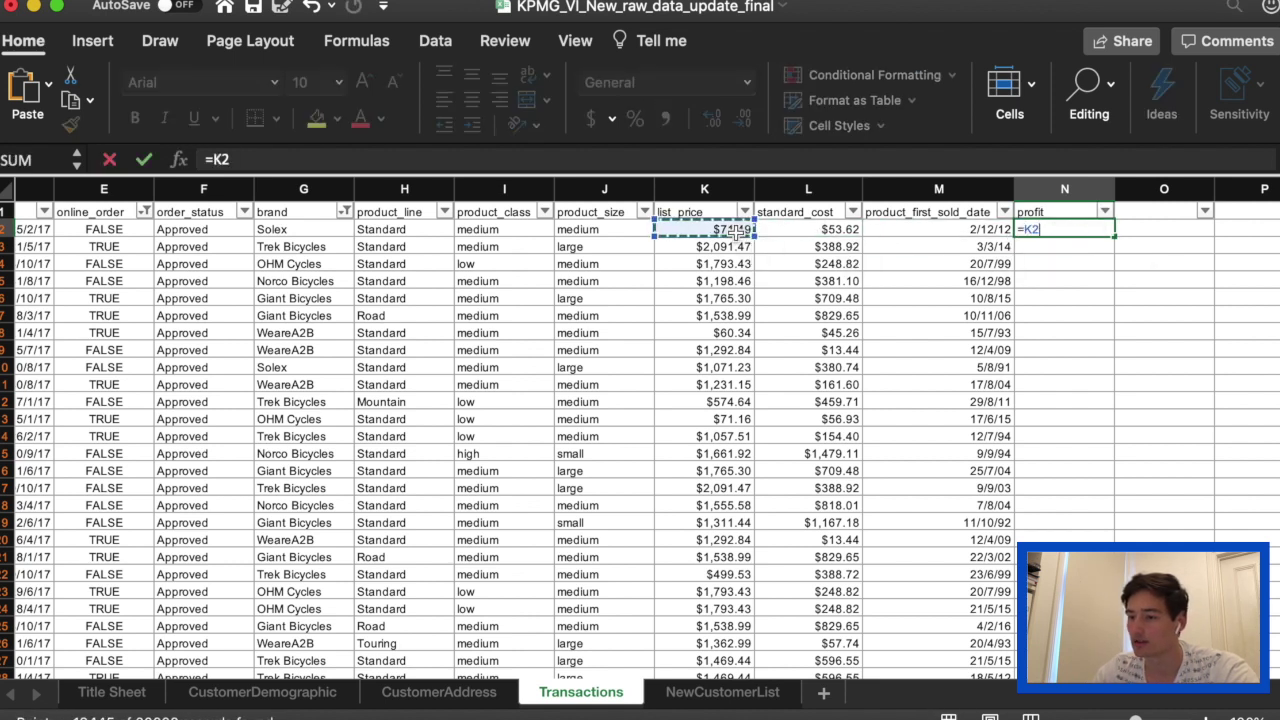
text(-)
click(825, 229)
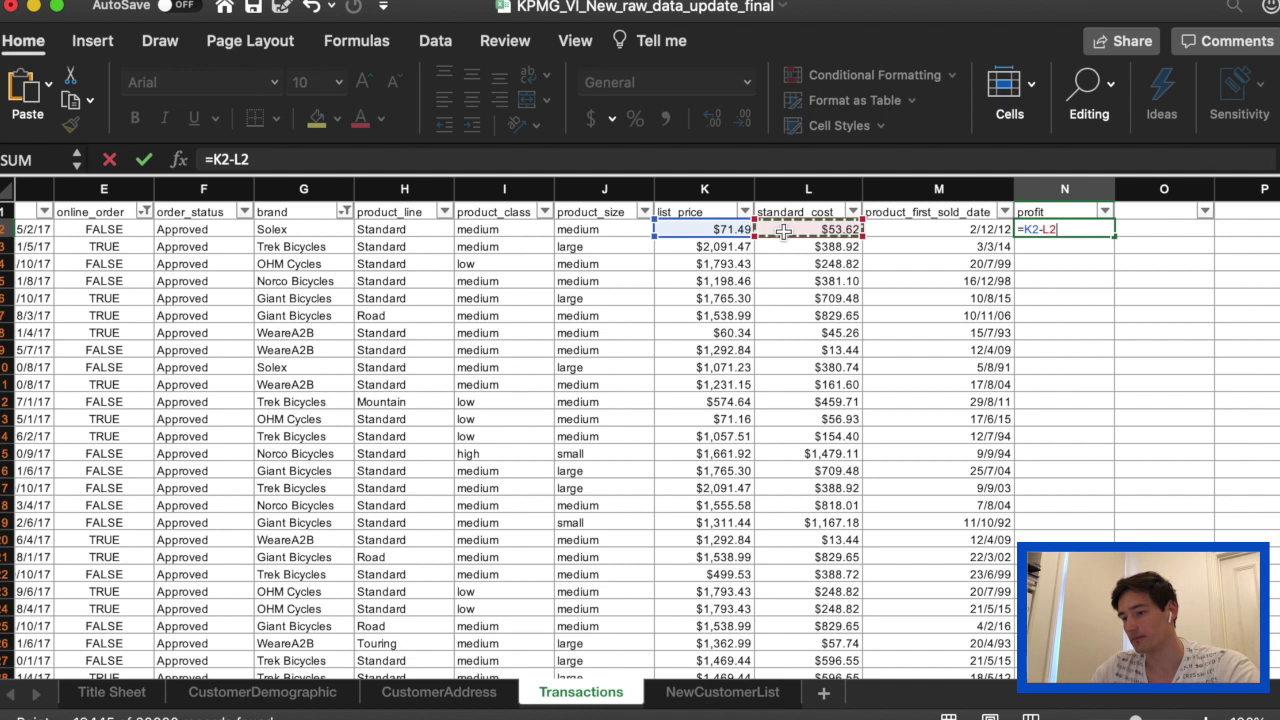
key(Return)
Step: Fill the =K2-L2 profit formula down the whole of column N
click(1100, 230)
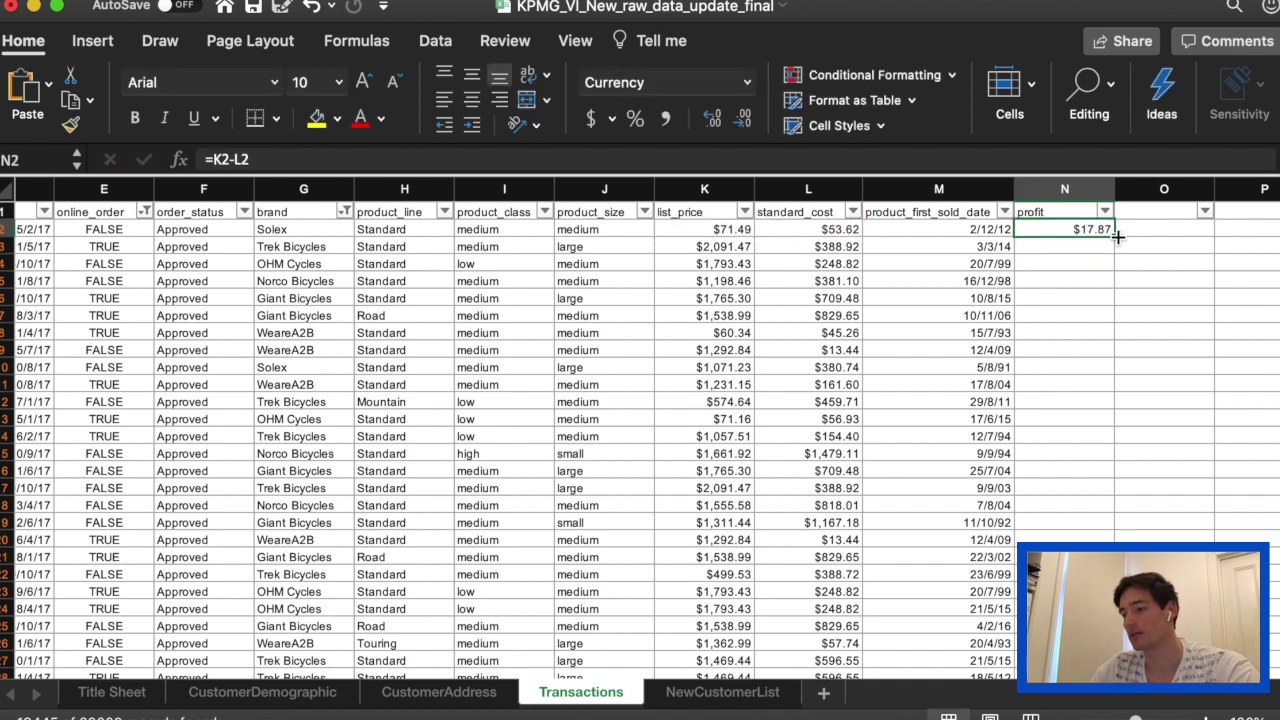
double_click(1115, 236)
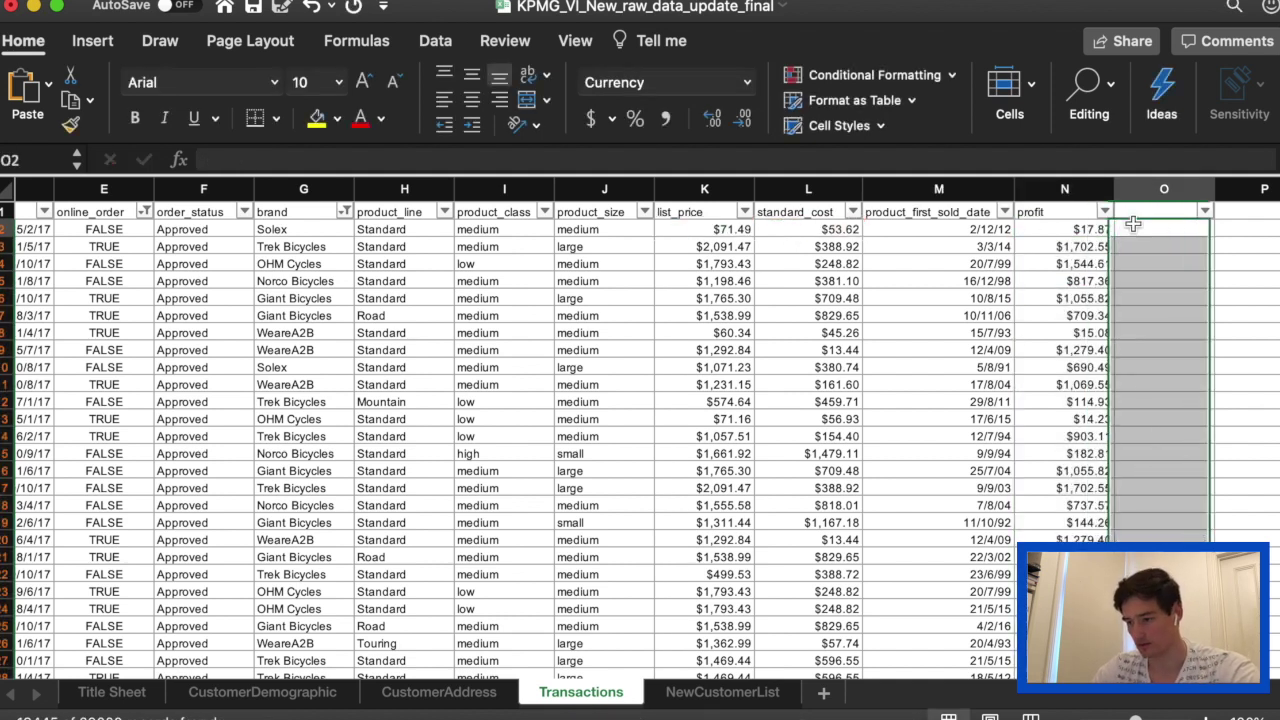
key(Right)
scroll(915, 425, left, 5)
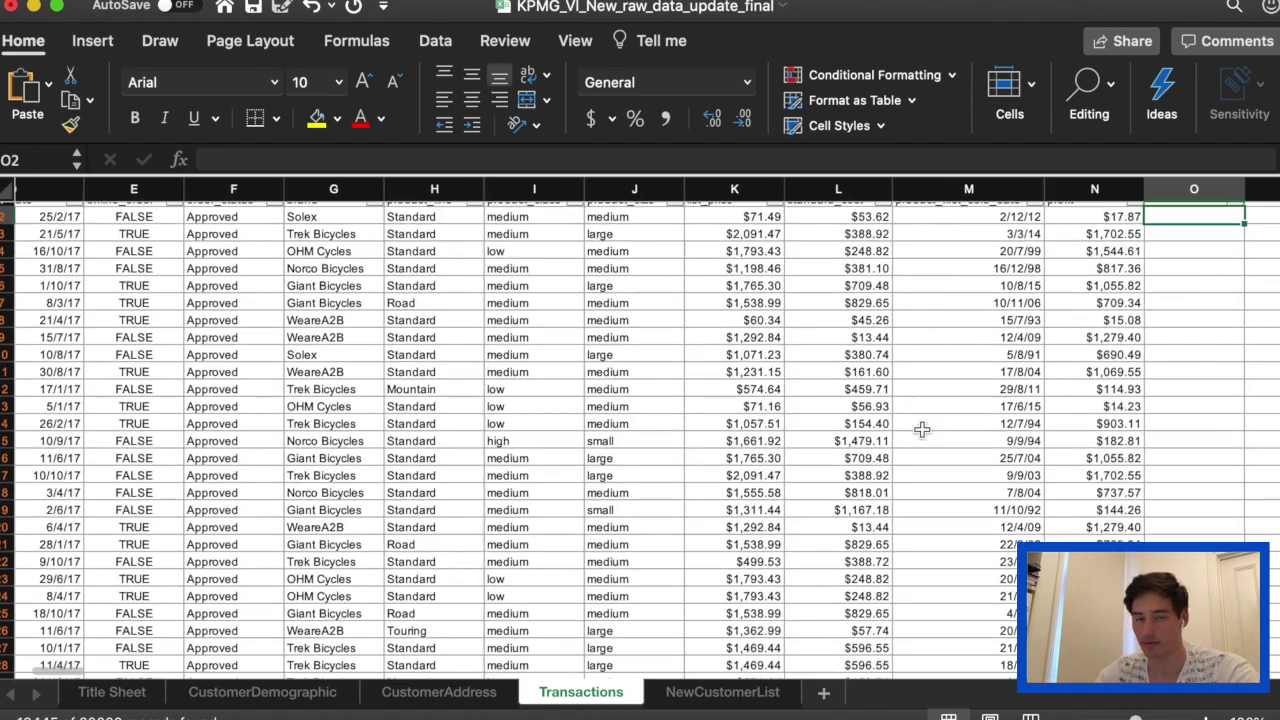
scroll(921, 428, left, 2)
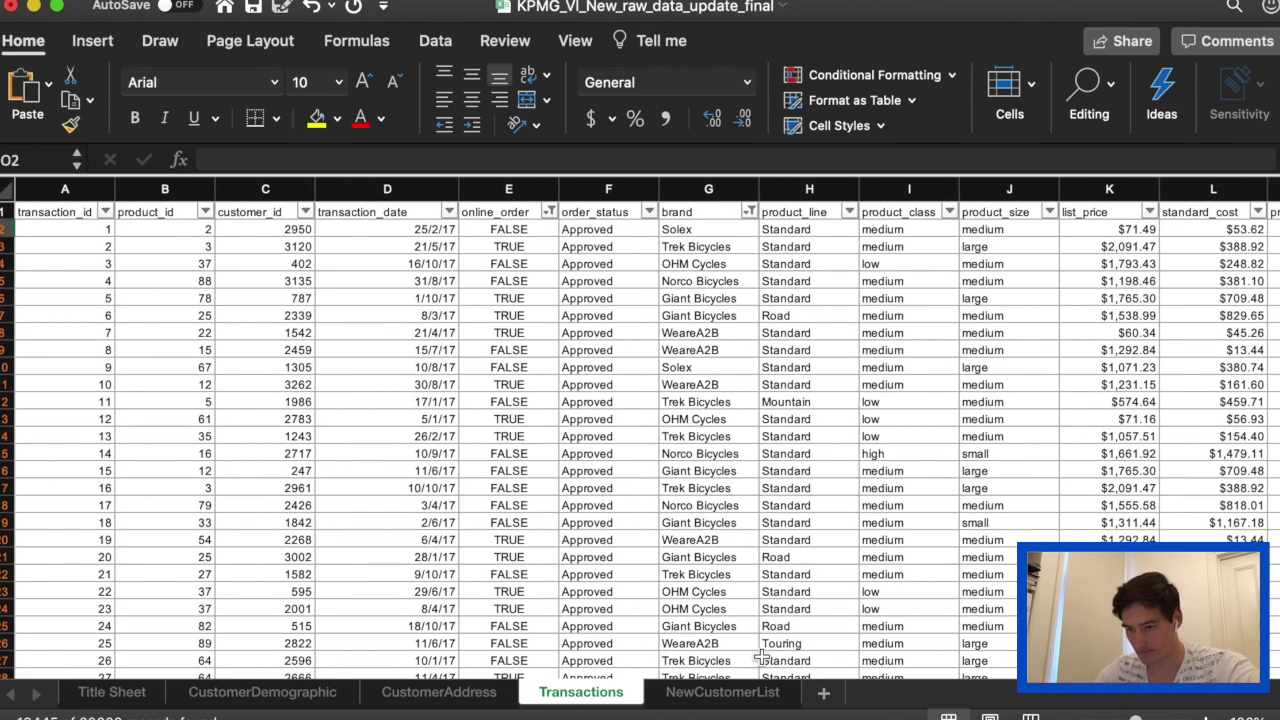
click(745, 693)
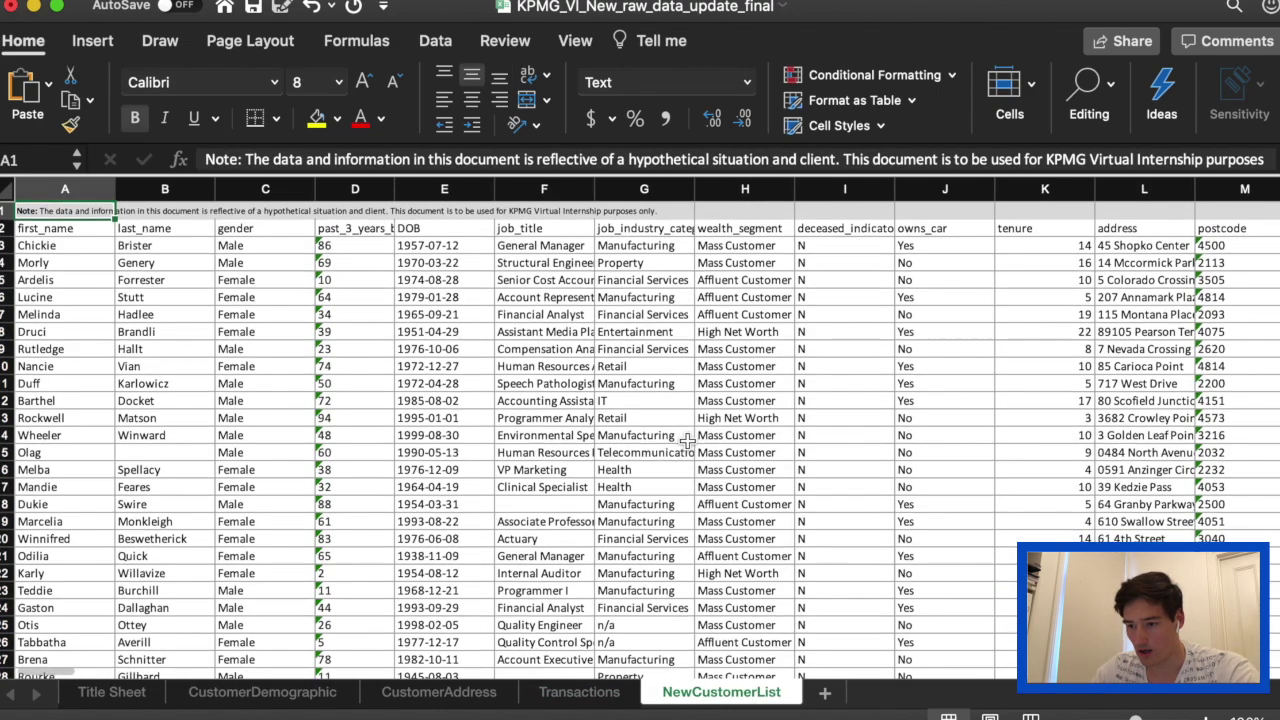
Step: Remove the note row and widen column D to fit past_3_years_bike_related_purchases
scroll(730, 455, down, 2)
scroll(735, 455, up, 2)
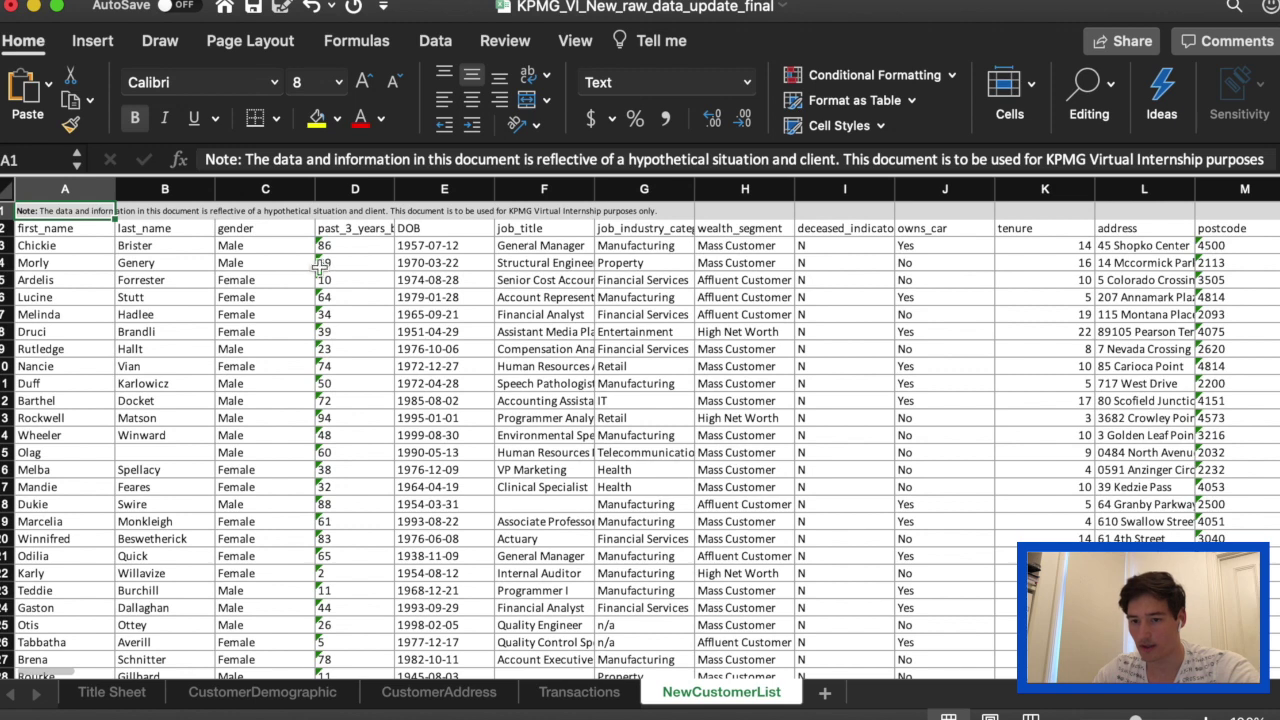
click(6, 214)
right_click(6, 214)
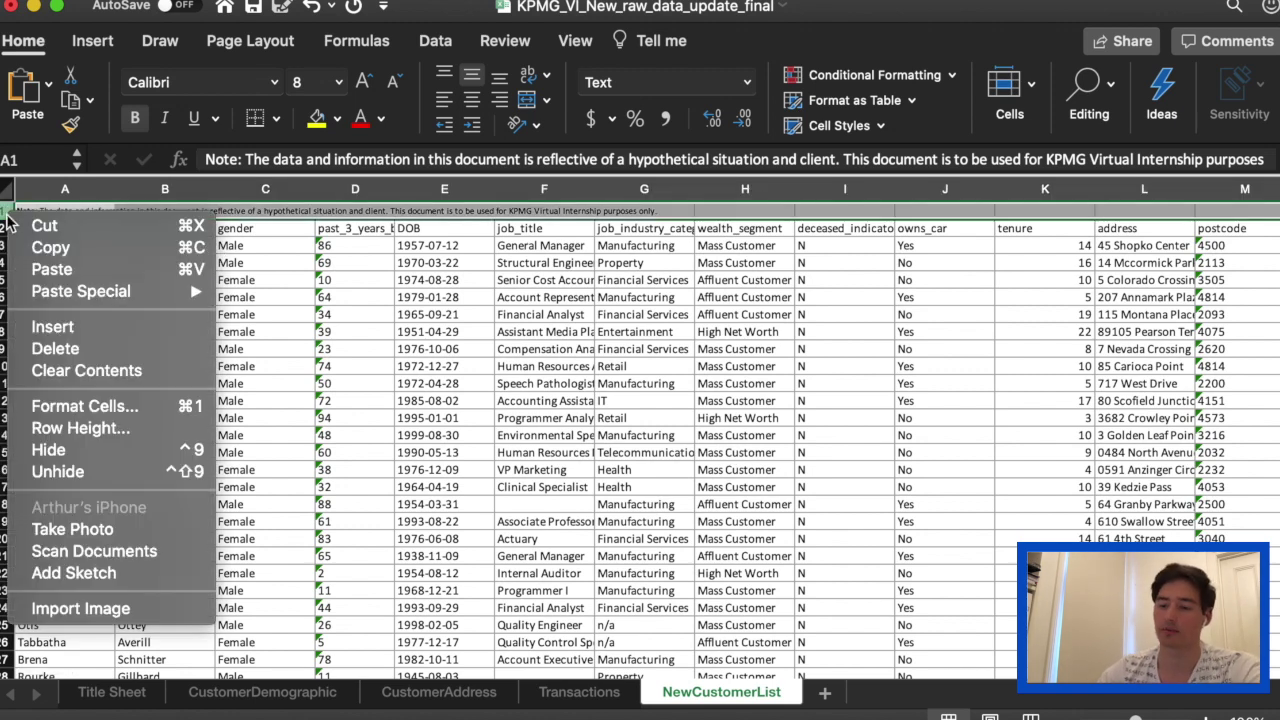
click(66, 352)
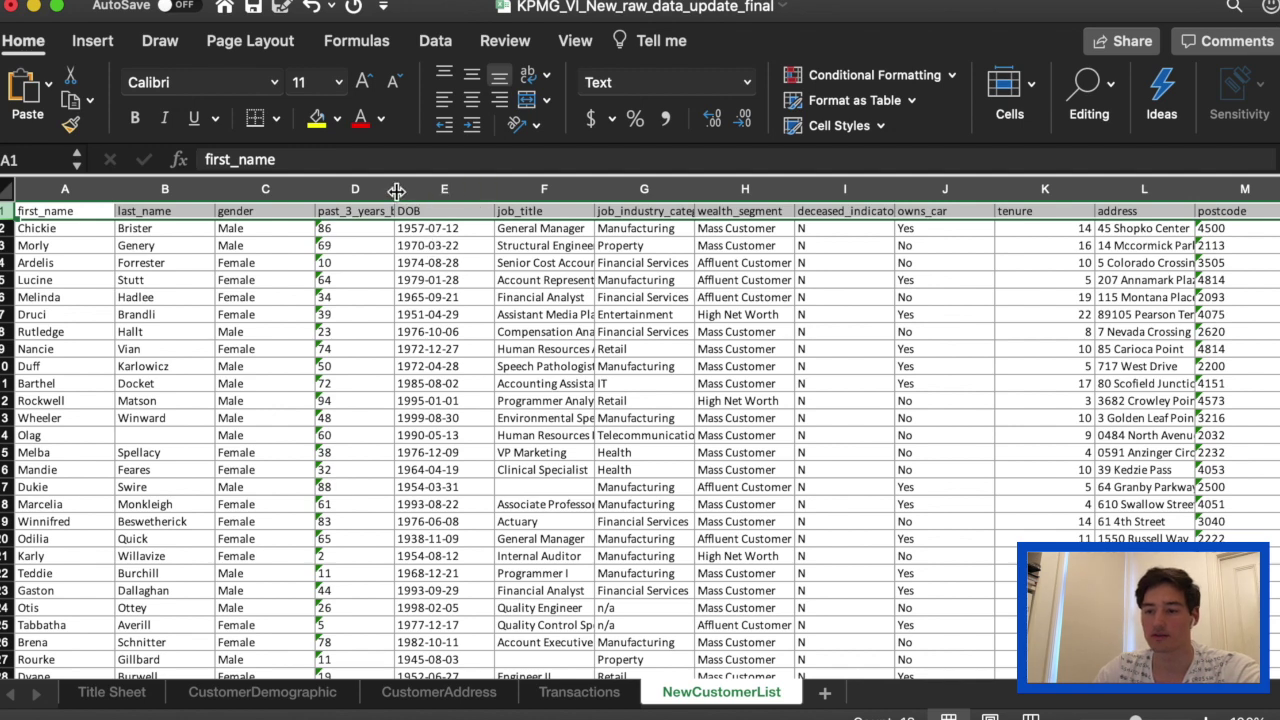
drag(395, 189, 522, 189)
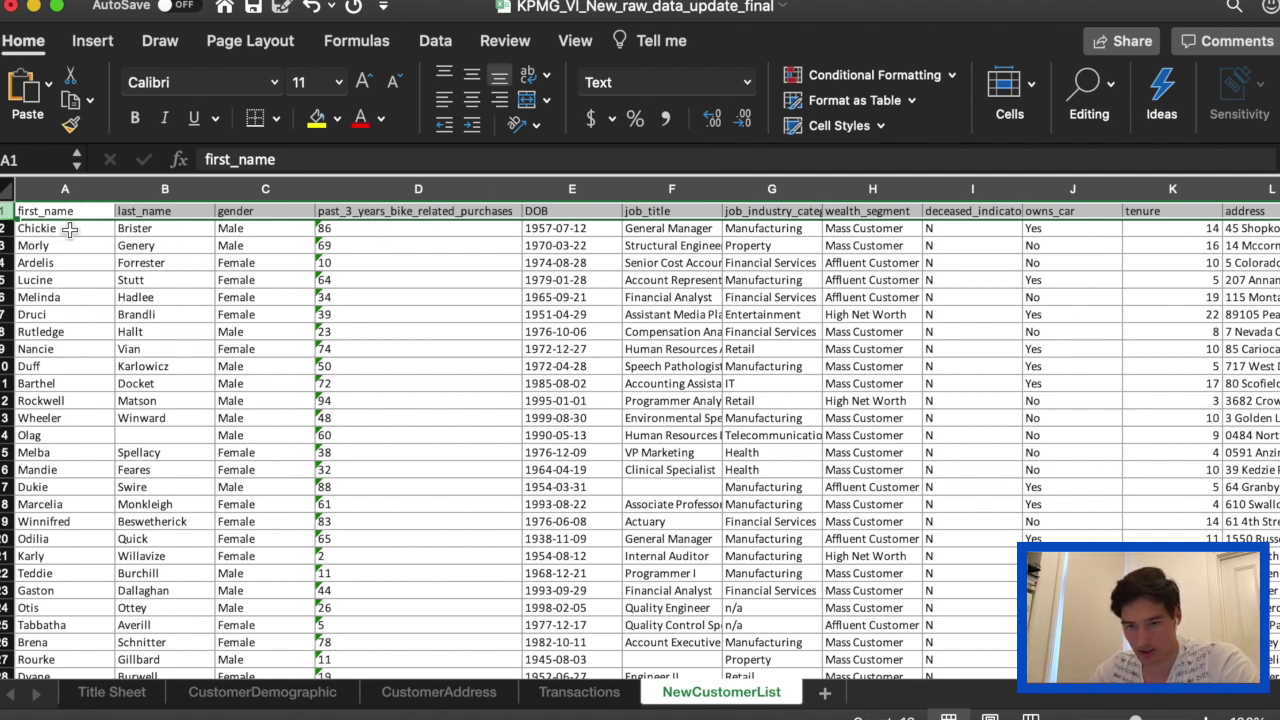
Step: Apply Sort & Filter > Filter to the NewCustomerList header row
click(15, 219)
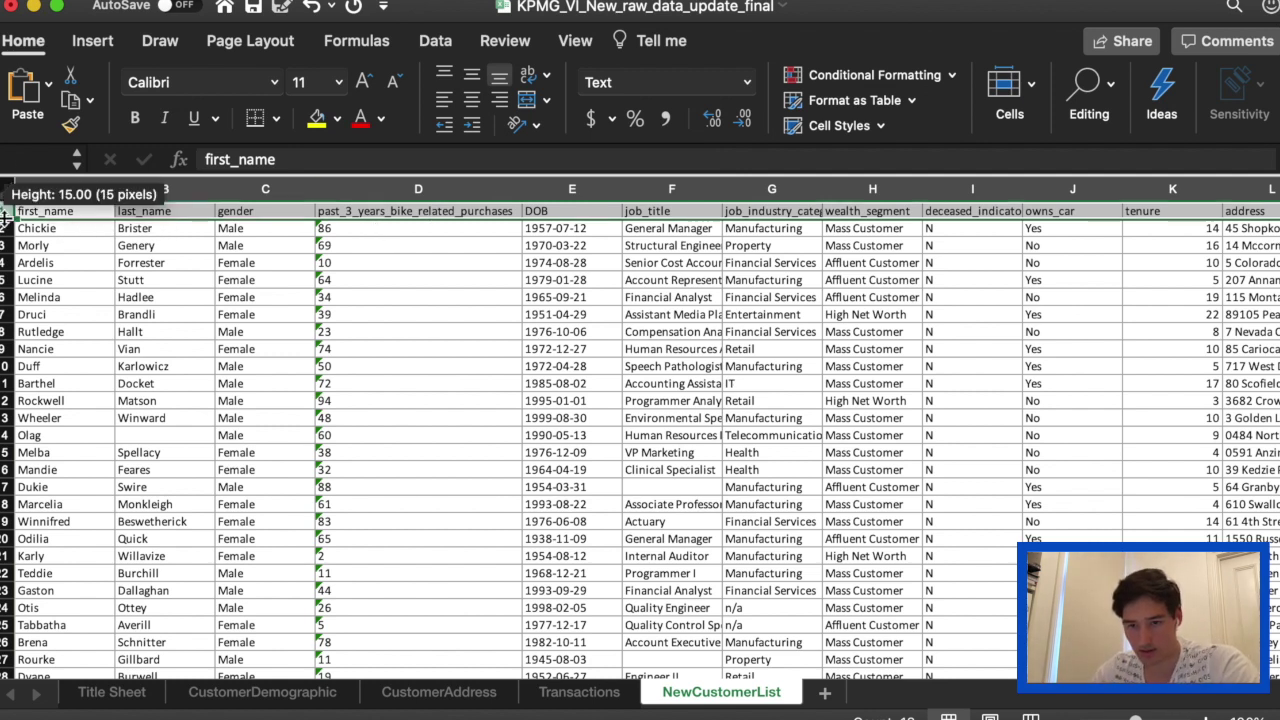
click(1089, 95)
click(1112, 176)
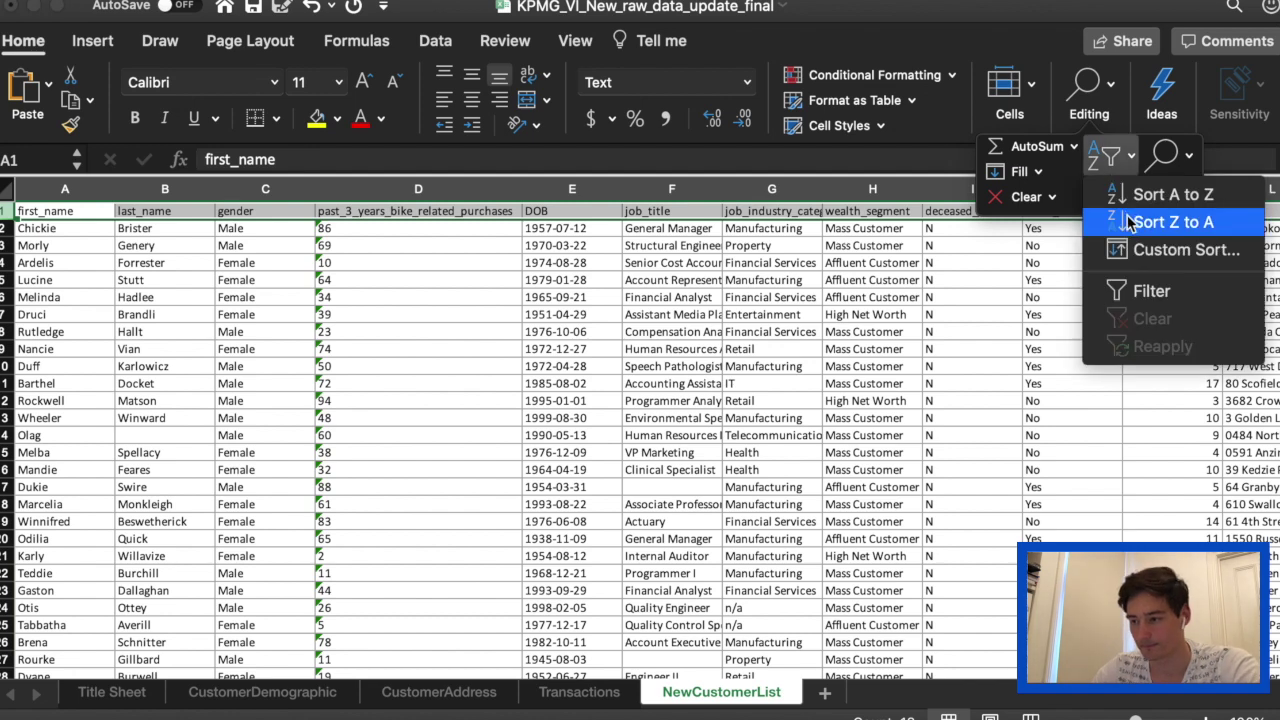
click(1120, 288)
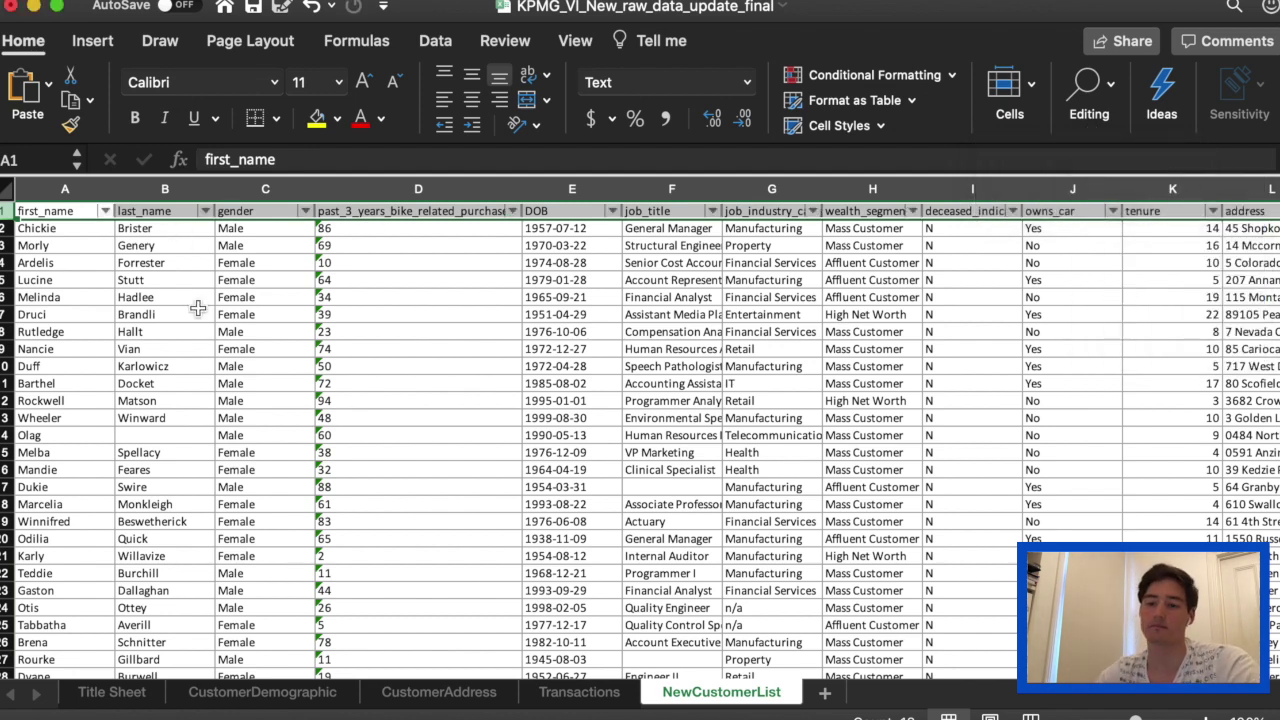
click(392, 229)
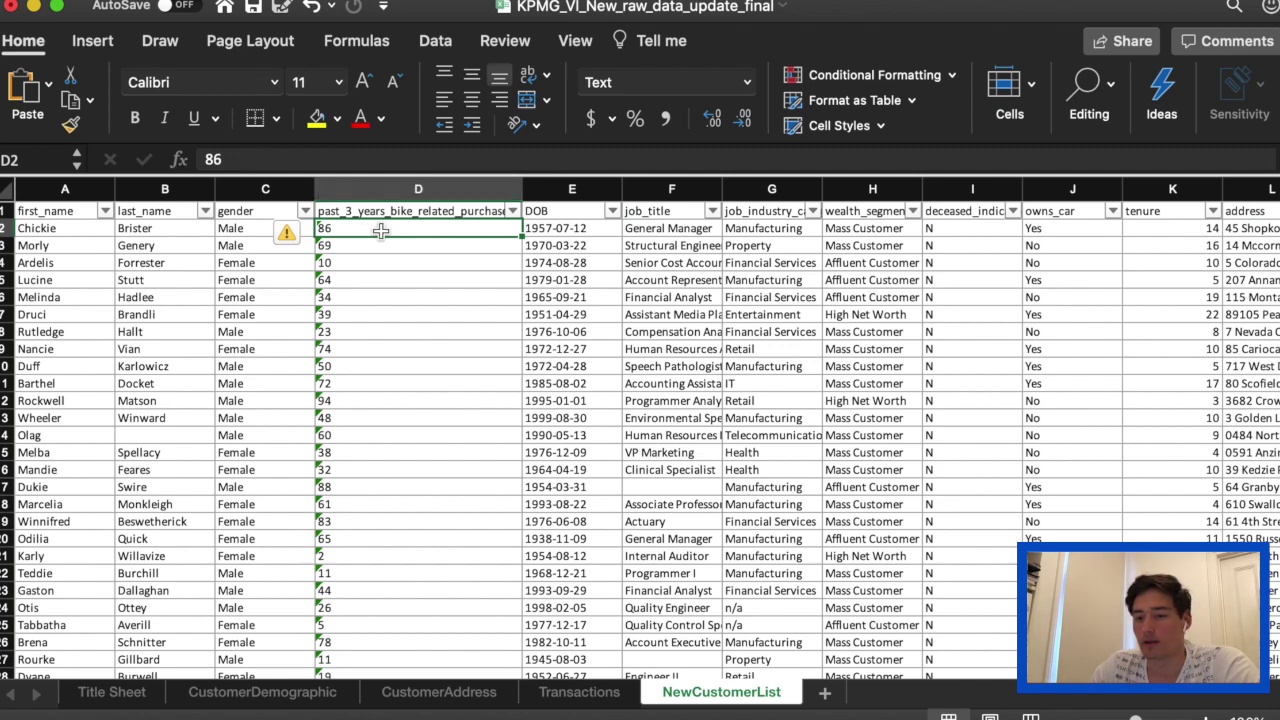
Step: Select D2 down to the last row and convert the text purchase counts to numbers
key(super+shift+Down)
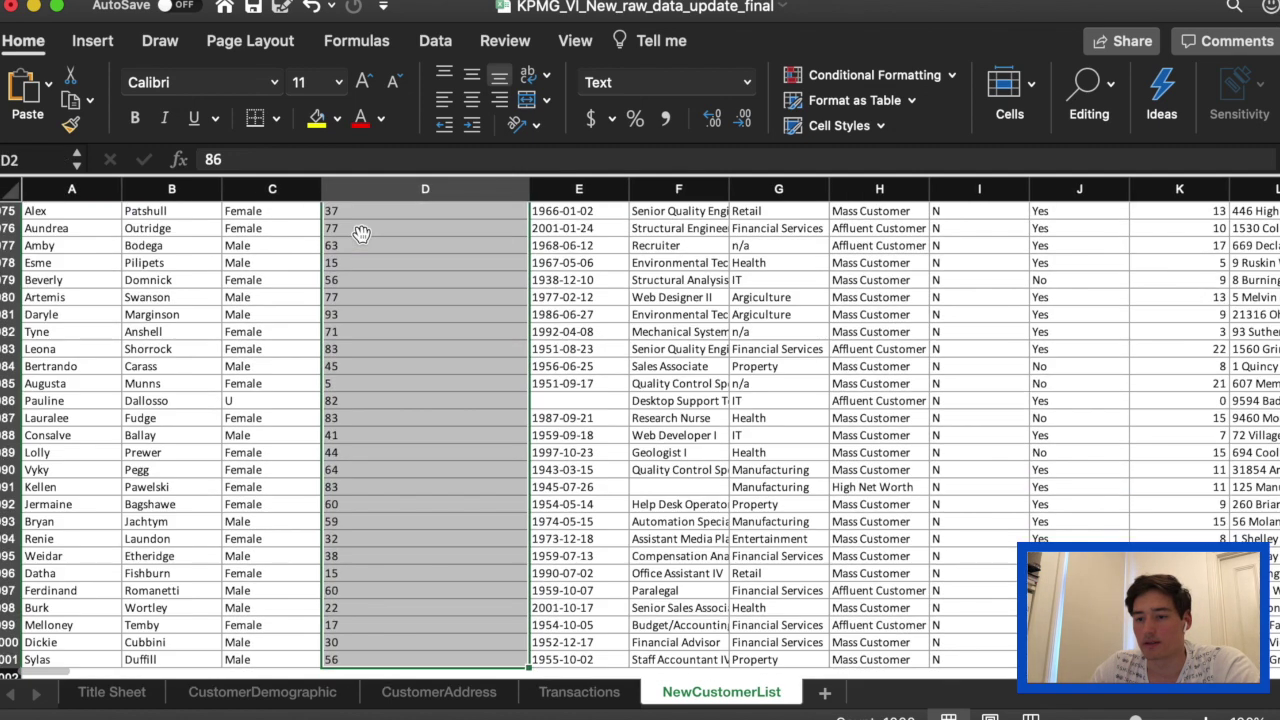
click(546, 660)
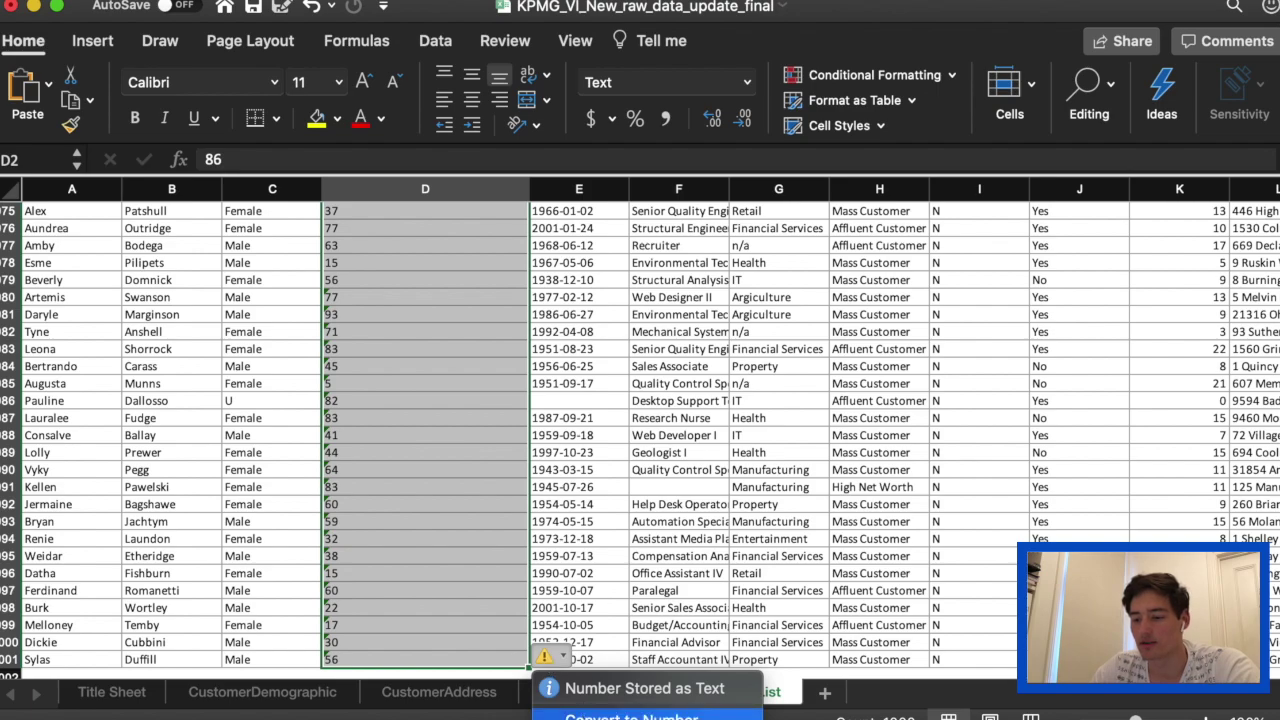
click(632, 717)
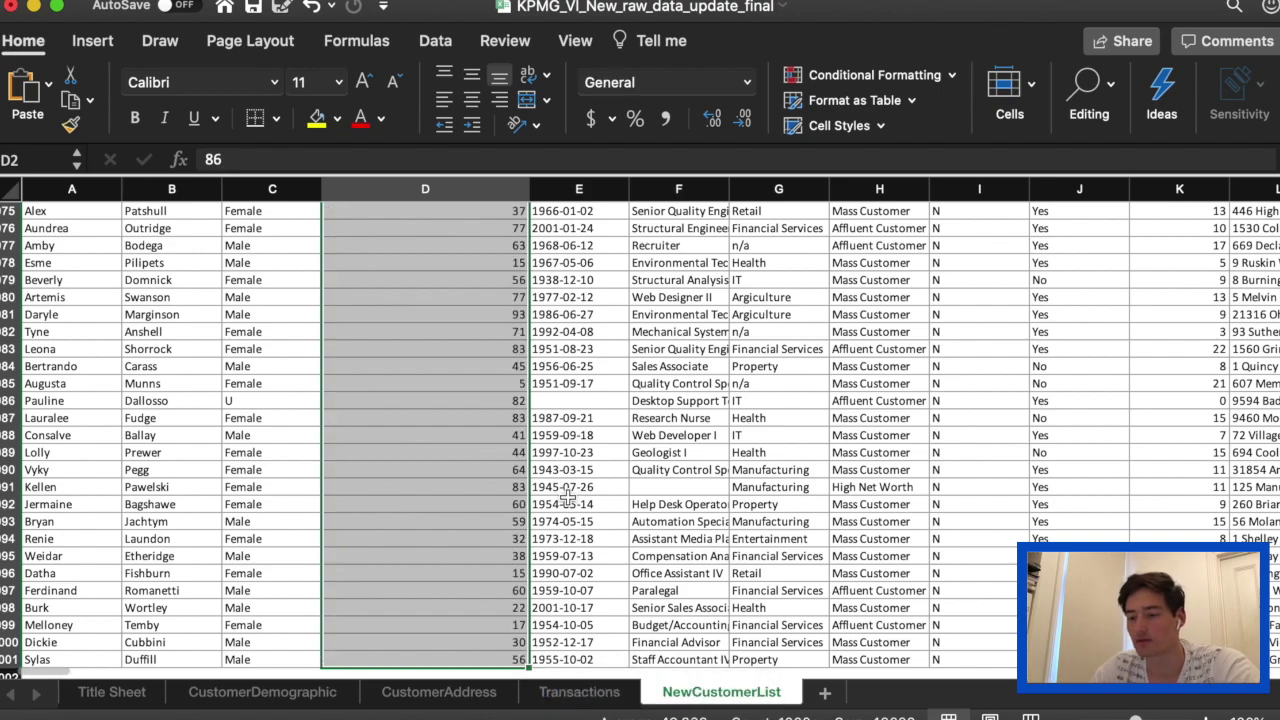
scroll(567, 499, up, 9)
scroll(567, 499, up, 12)
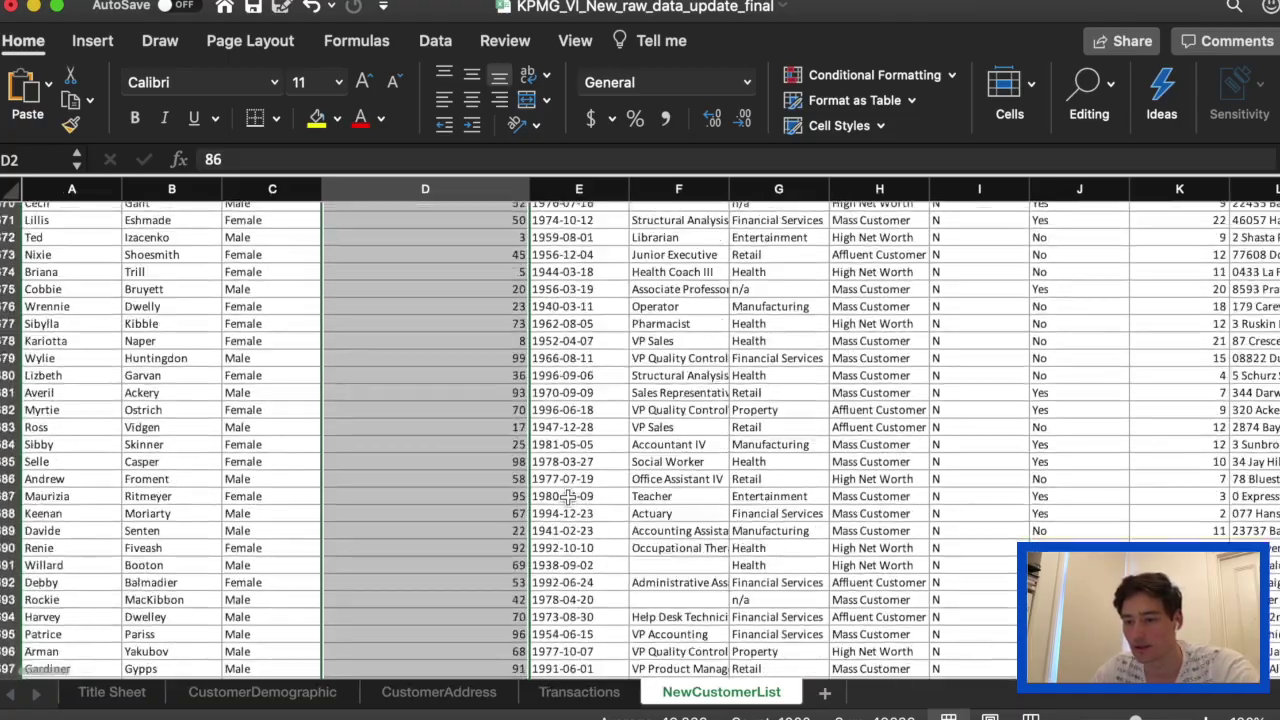
scroll(567, 499, up, 15)
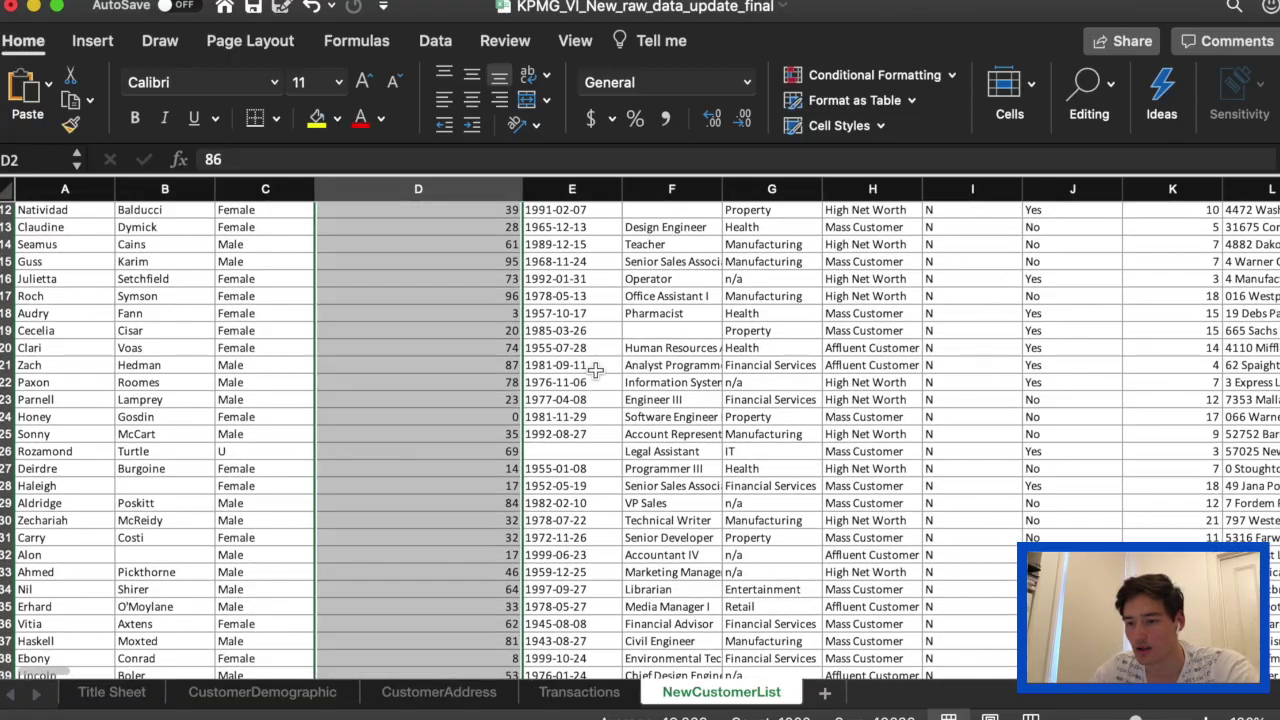
Step: Uncheck (Blanks) in the DOB filter to hide customers without a birth date
click(571, 451)
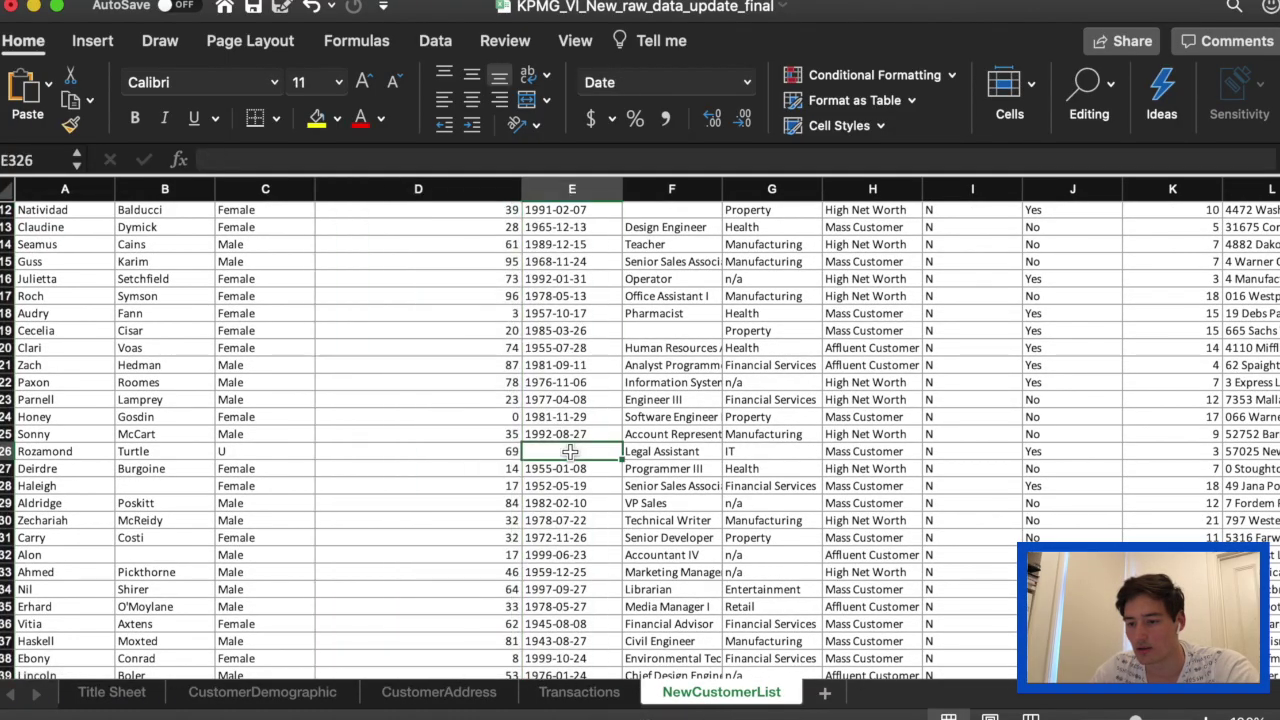
scroll(603, 320, up, 20)
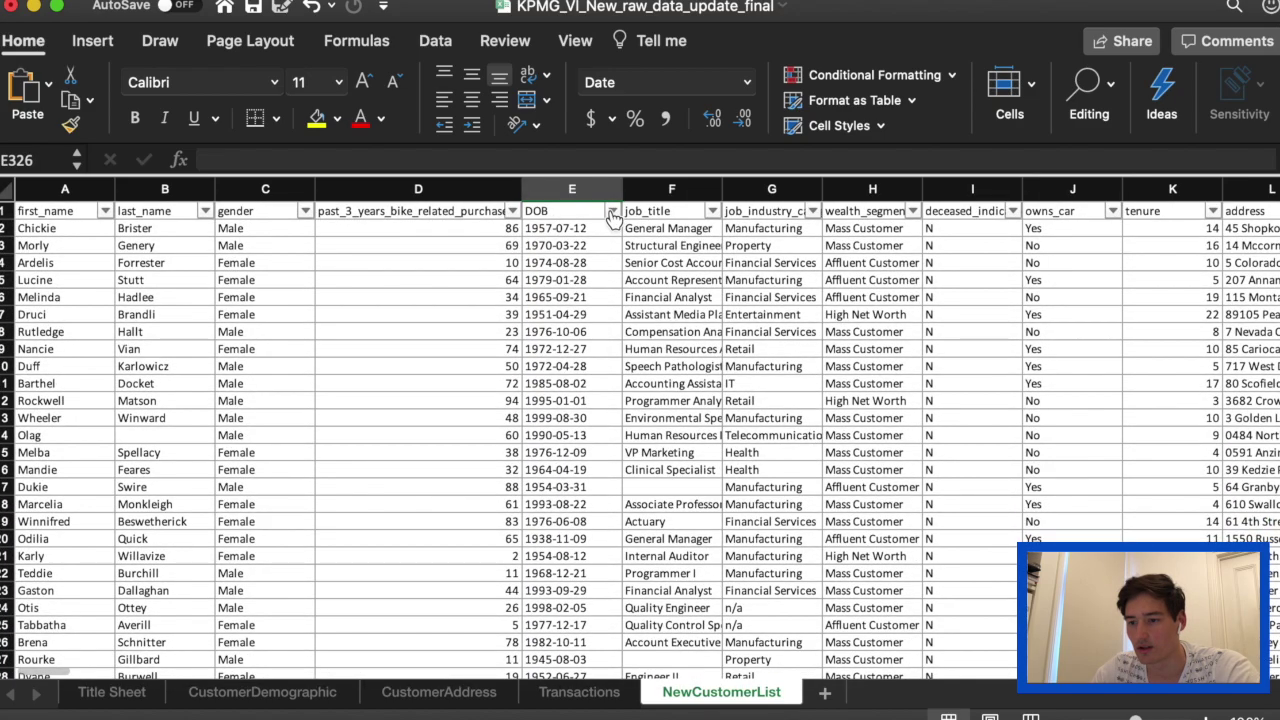
click(611, 212)
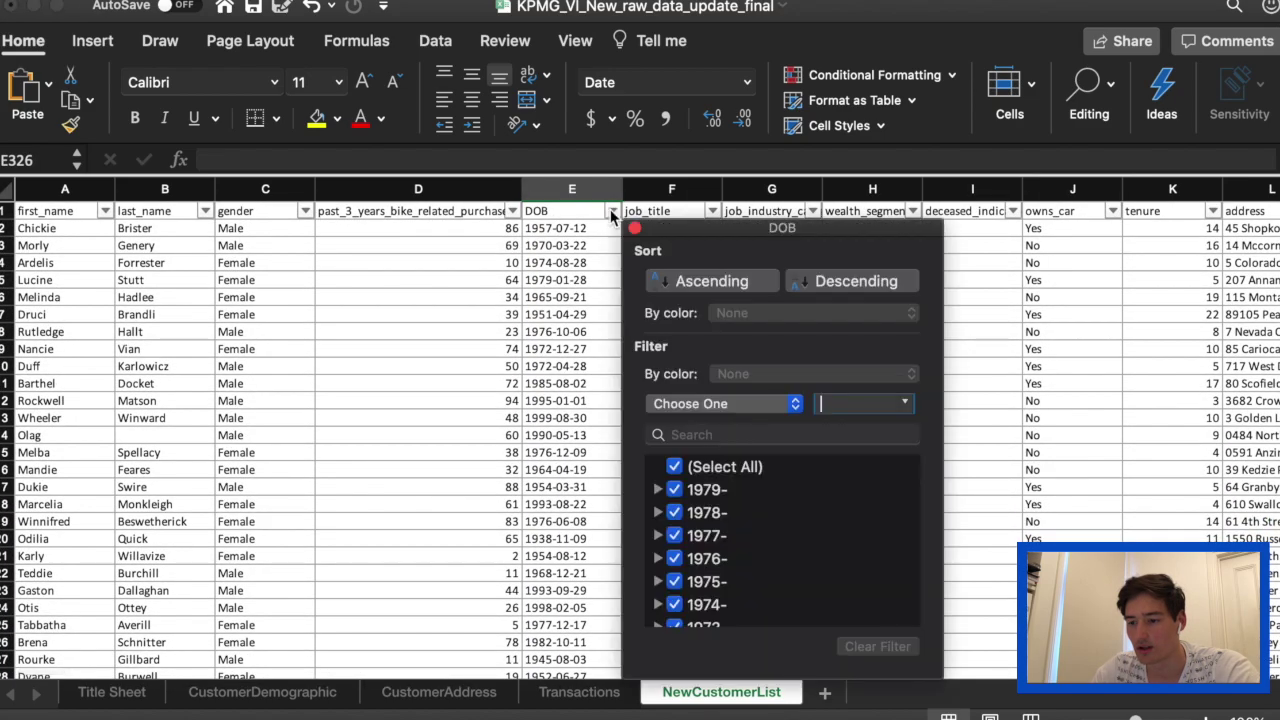
scroll(757, 484, down, 10)
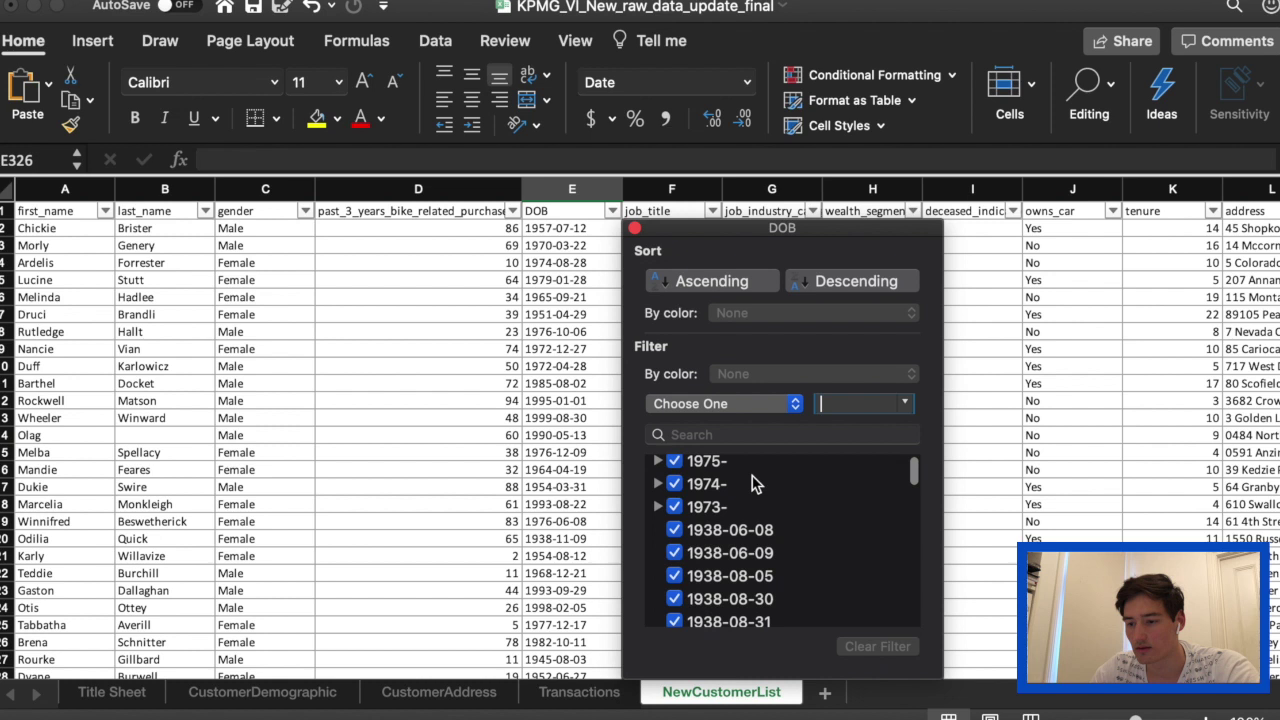
scroll(766, 571, down, 15)
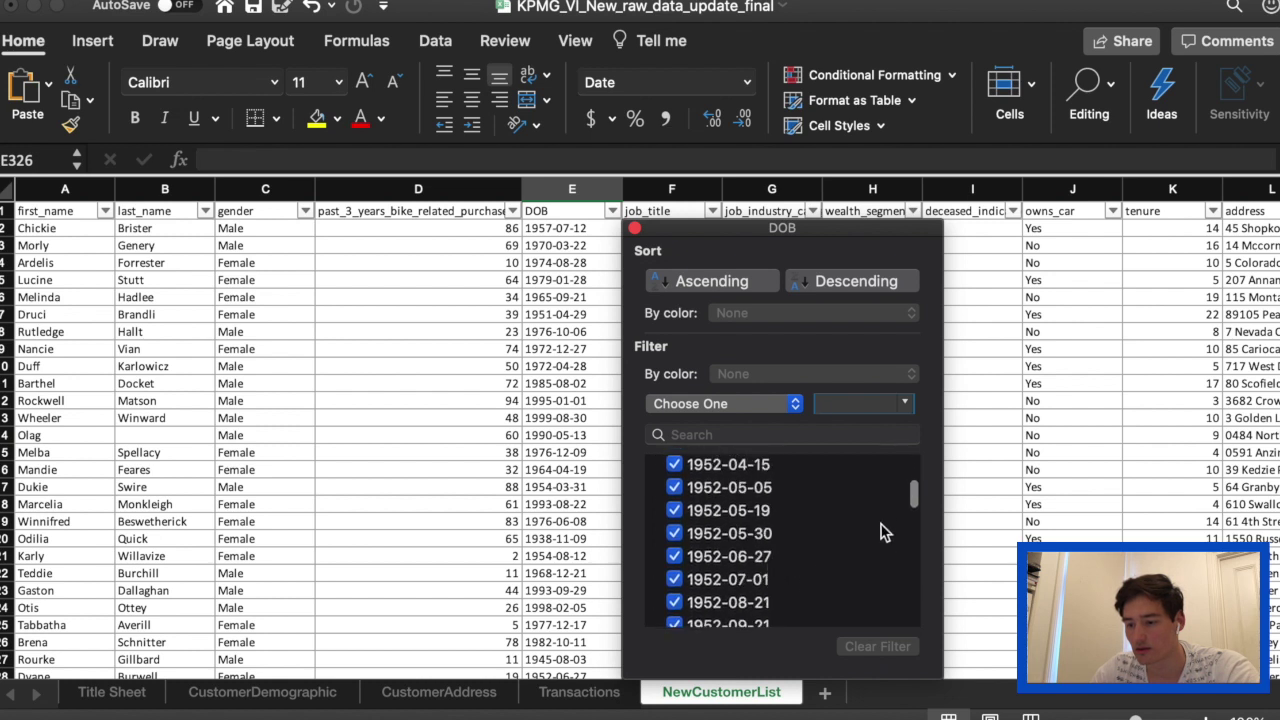
drag(913, 496, 910, 631)
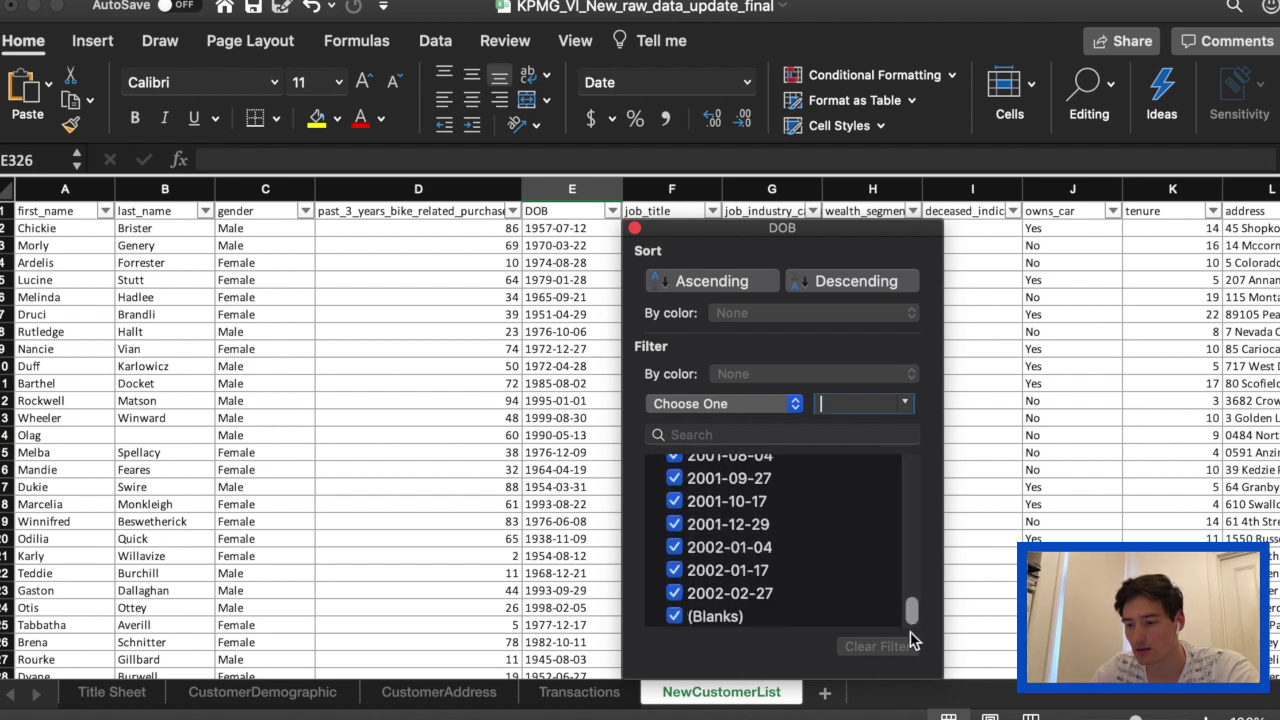
click(675, 617)
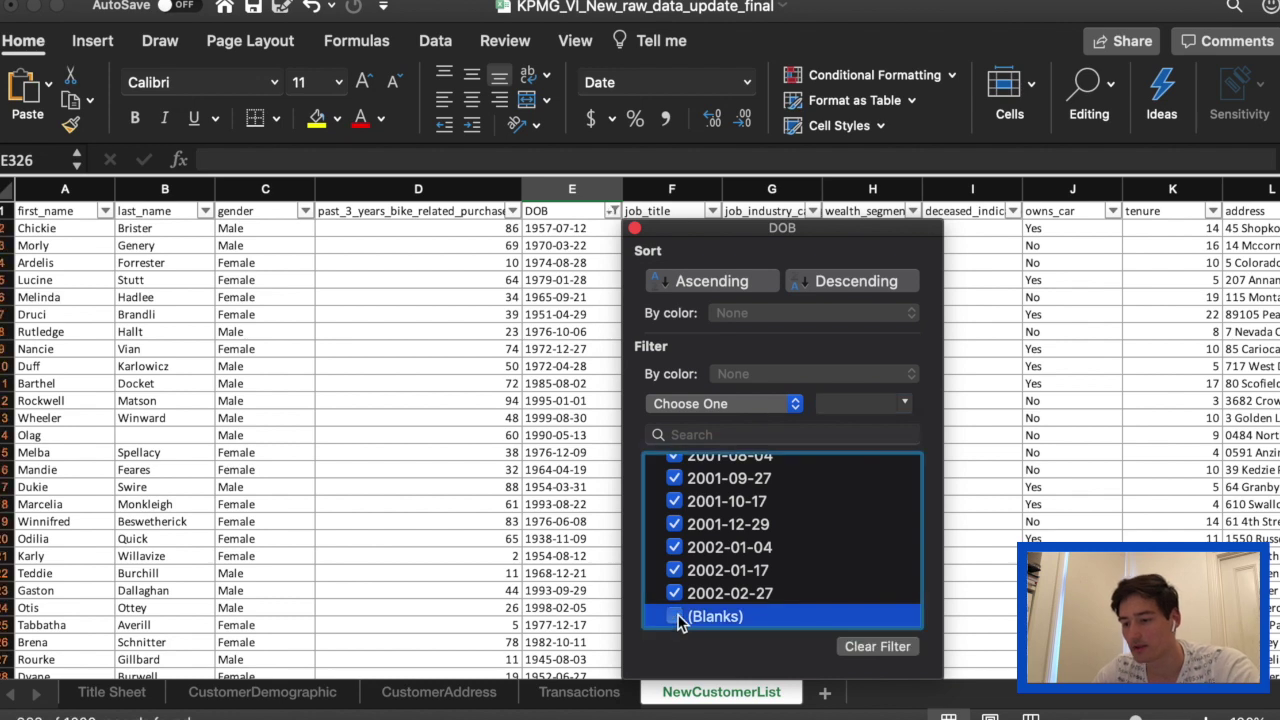
click(634, 232)
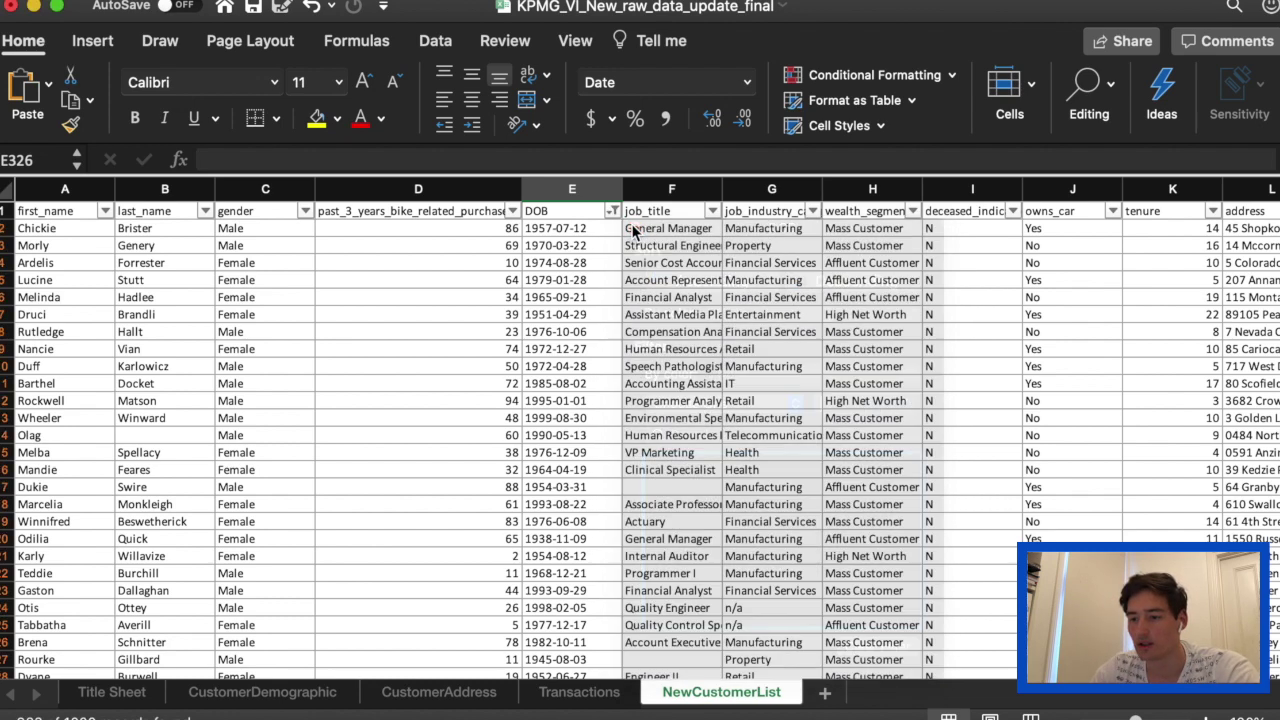
scroll(710, 330, right, 2)
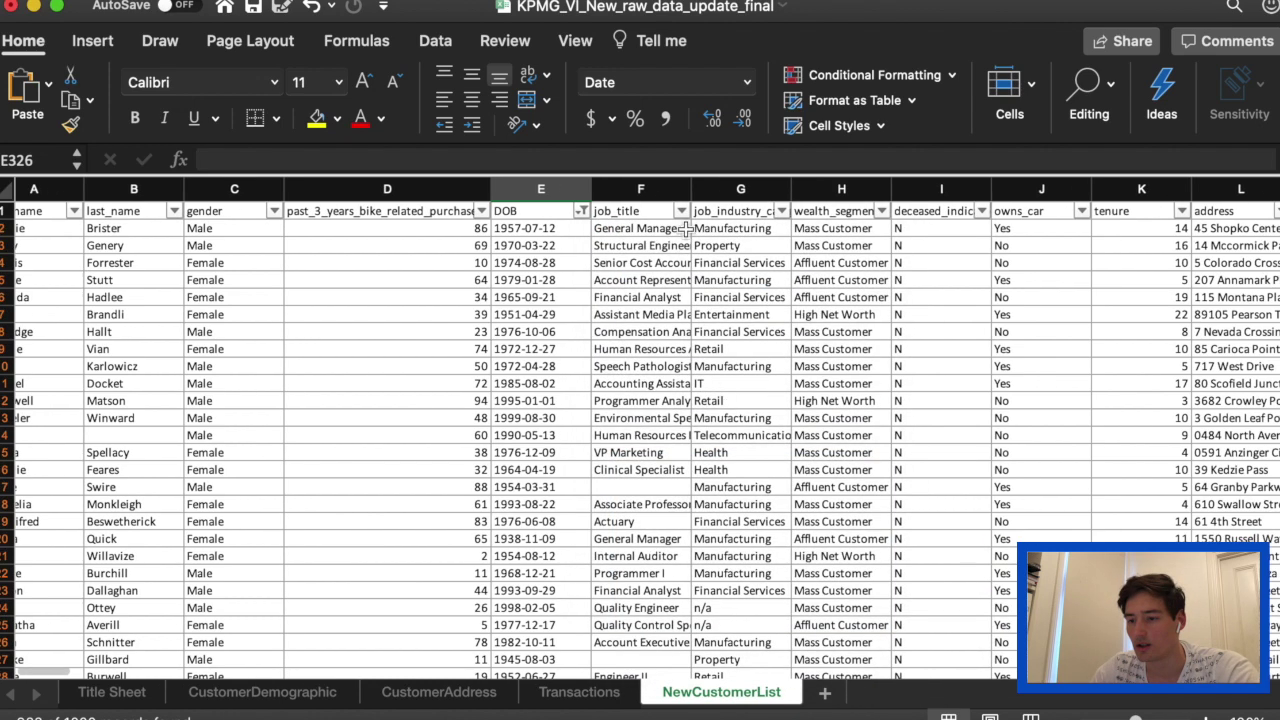
Step: Filter the job_title column to exclude (Blanks)
click(681, 211)
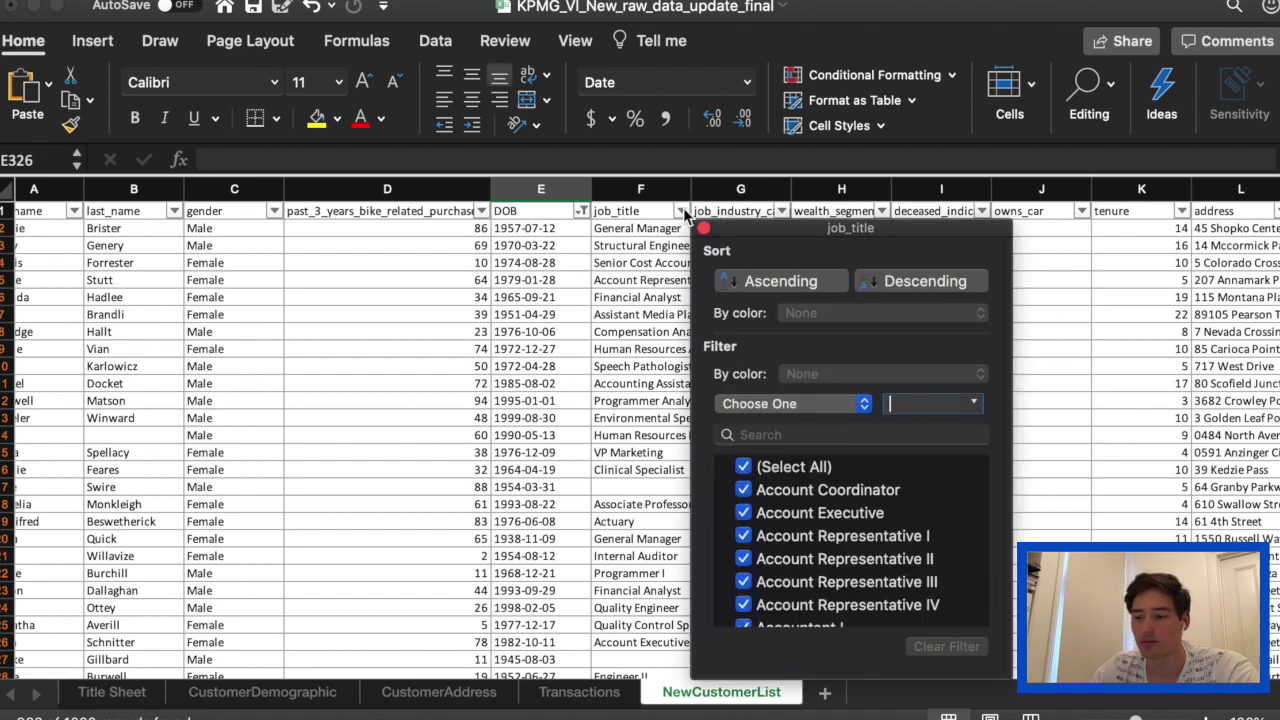
scroll(826, 558, down, 5)
drag(974, 492, 958, 636)
click(744, 616)
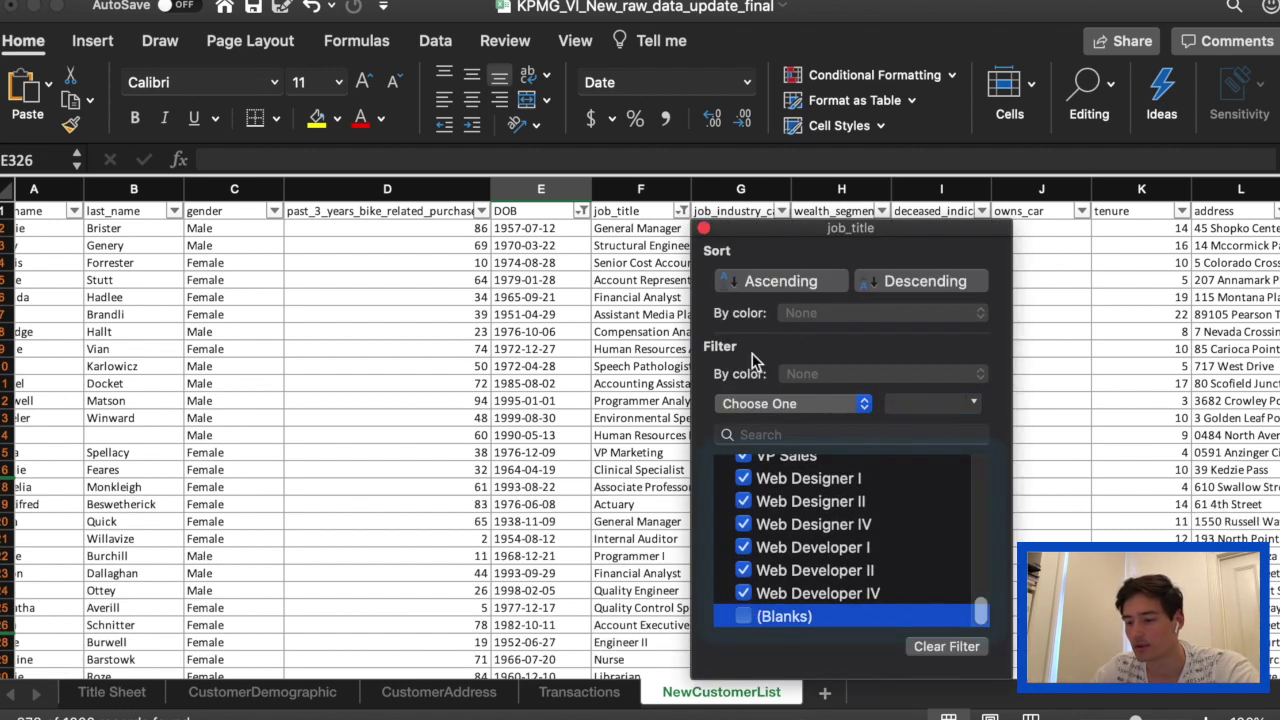
click(703, 228)
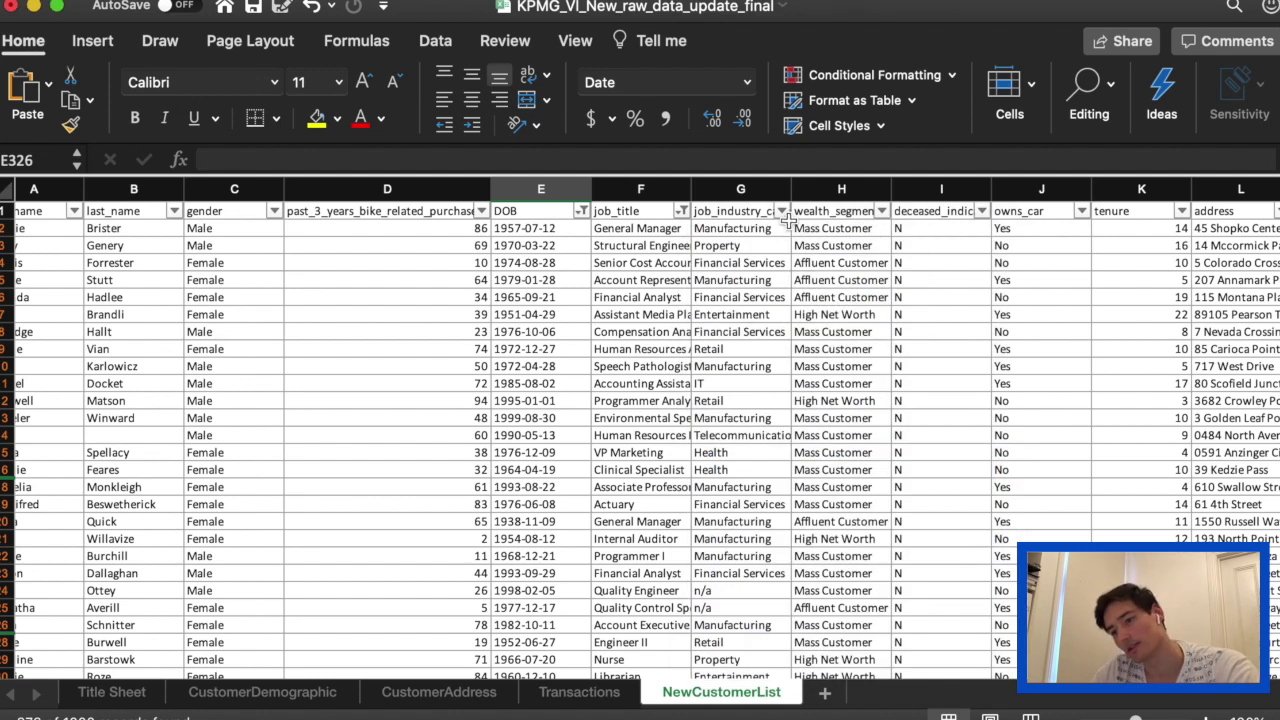
Step: Review the industry filter without changes and widen the wealth_segment column
click(781, 211)
scroll(949, 594, down, 3)
scroll(949, 594, up, 3)
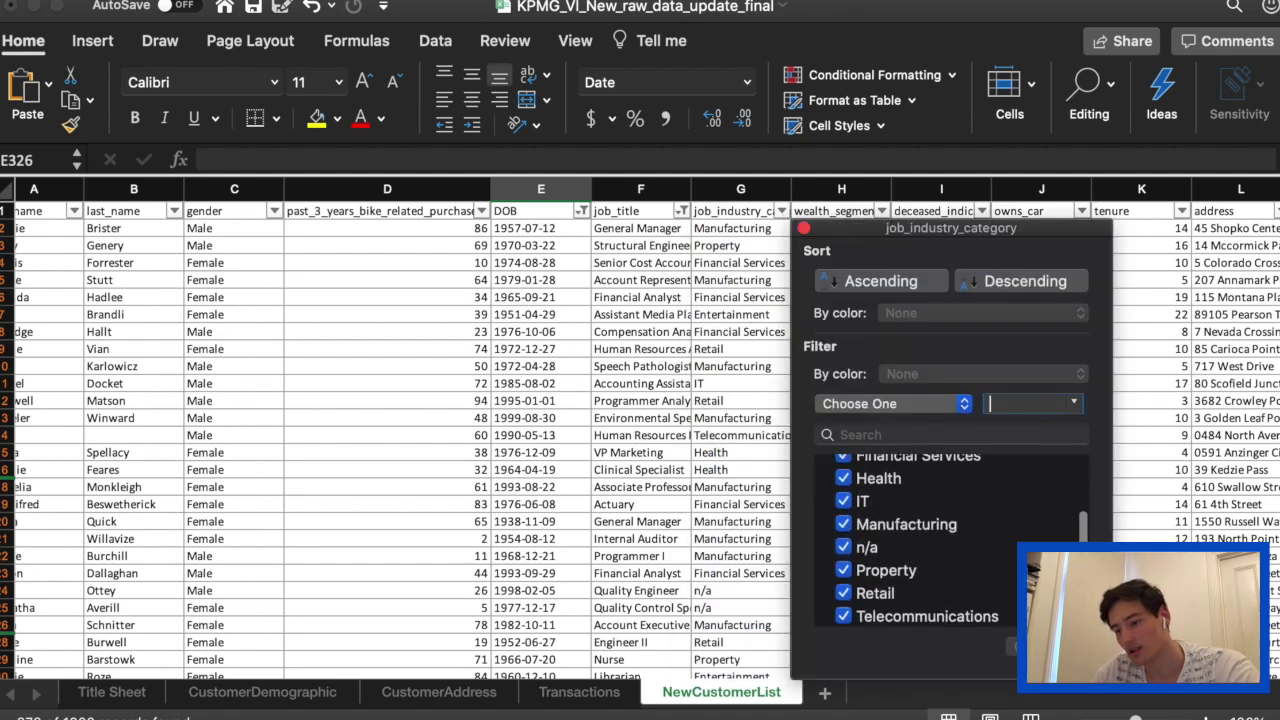
click(803, 228)
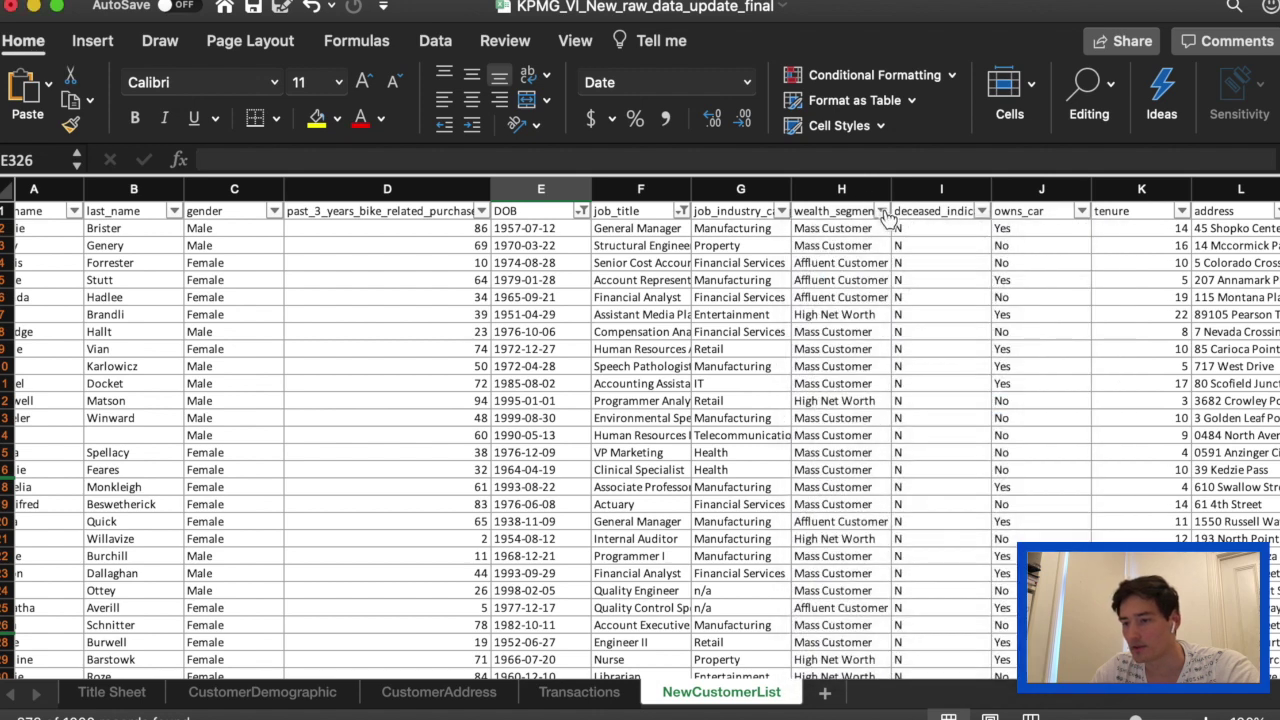
drag(892, 189, 962, 189)
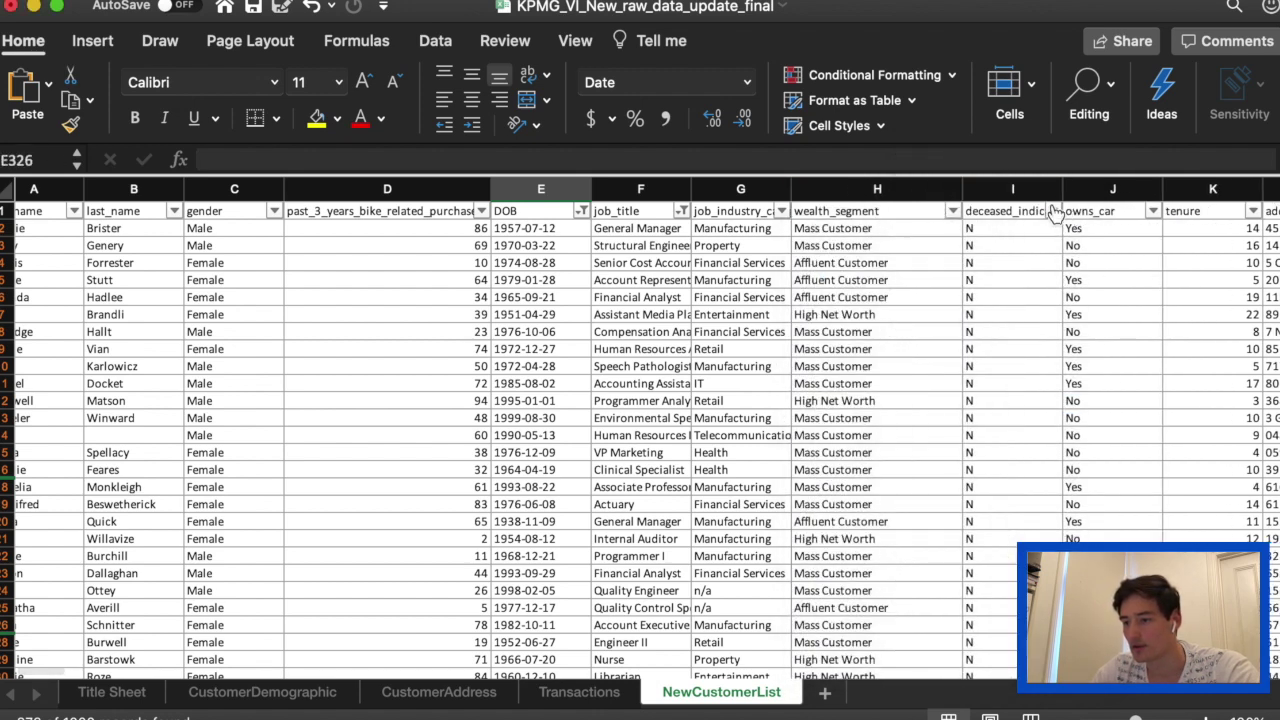
Step: Review the deceased_indicator filter without changes and widen the deceased_indicator column
click(1053, 211)
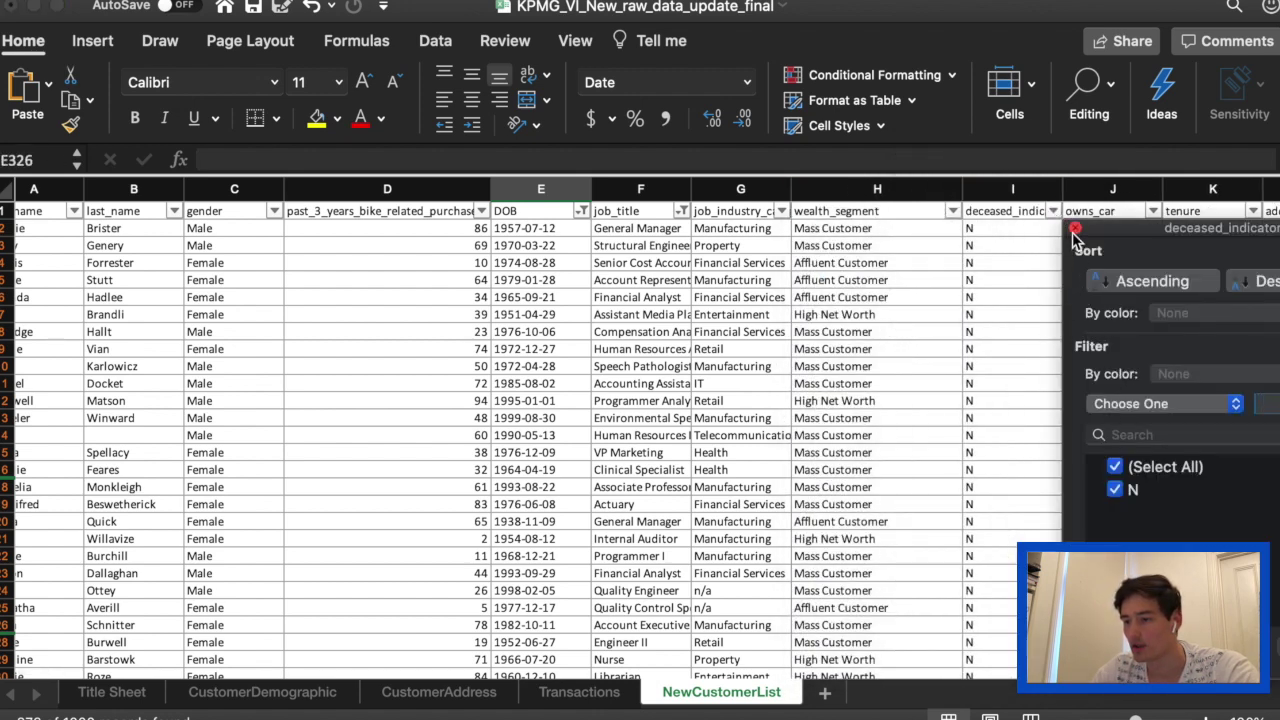
drag(1113, 238, 968, 238)
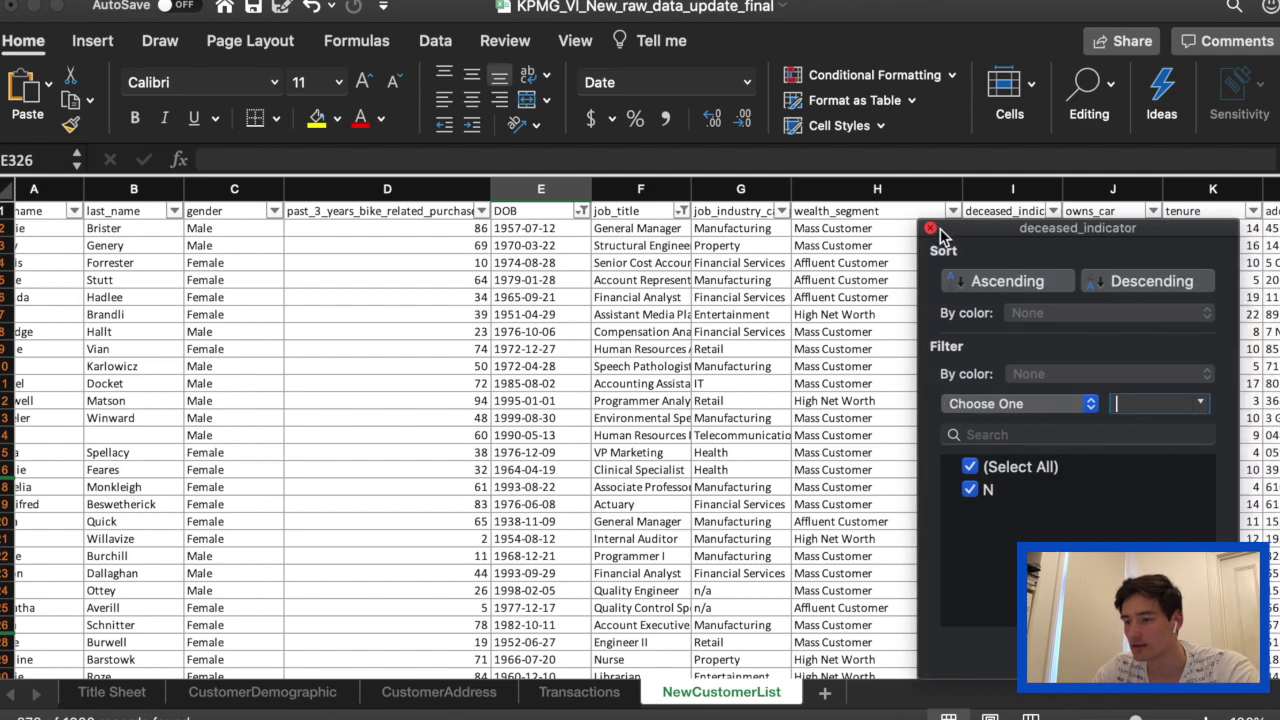
click(931, 229)
scroll(1010, 284, right, 3)
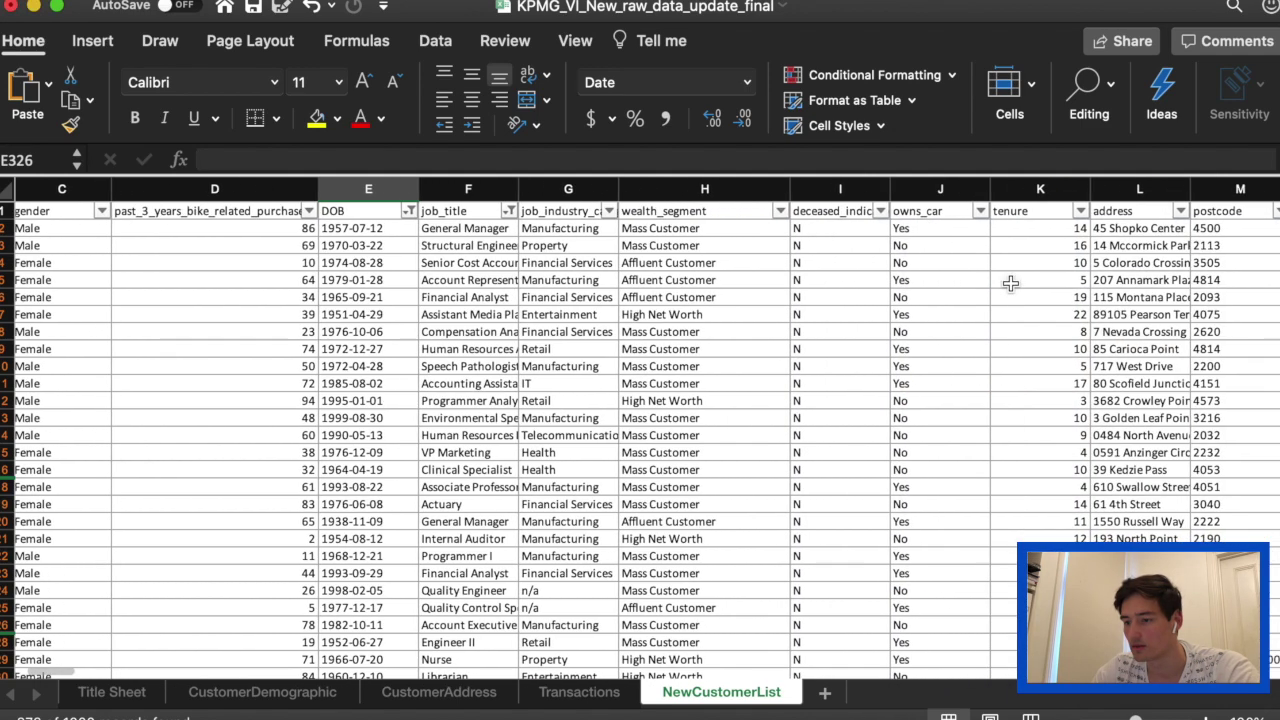
scroll(1010, 284, right, 3)
drag(618, 189, 644, 186)
Step: Convert the postcodes from M2 to the last row from text to numbers, e.g. 4500
scroll(778, 314, right, 3)
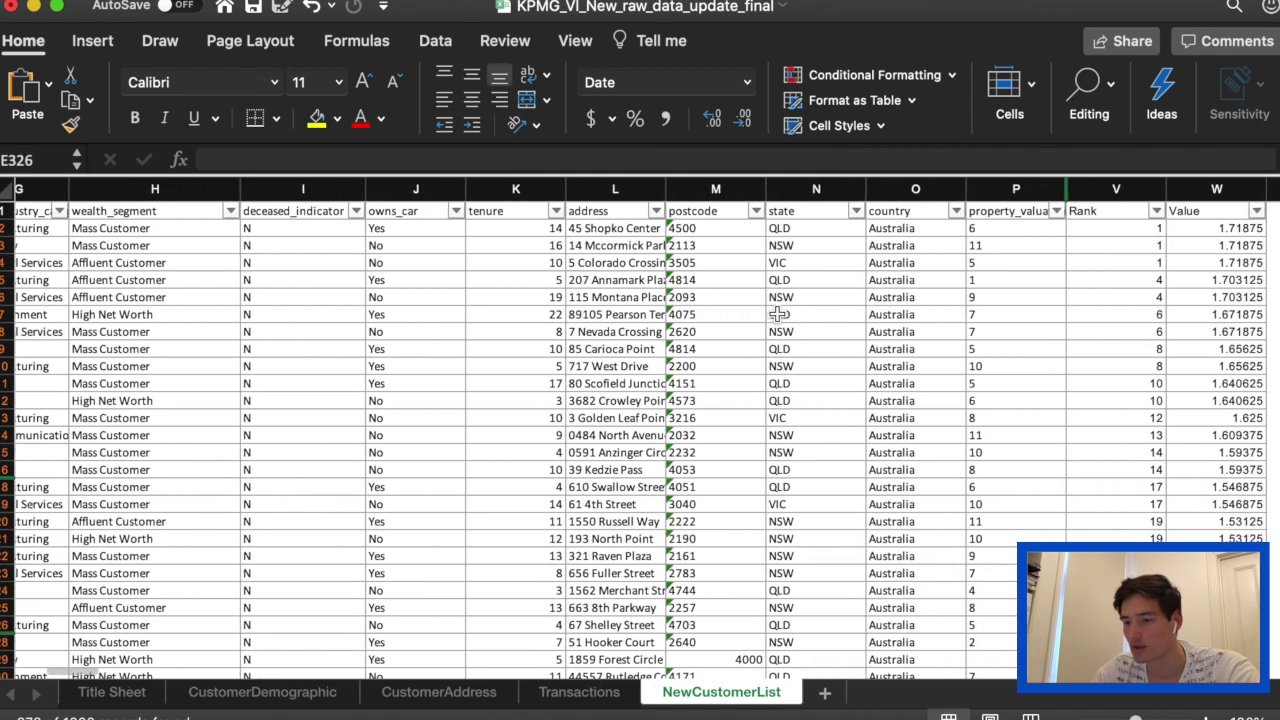
scroll(778, 314, right, 2)
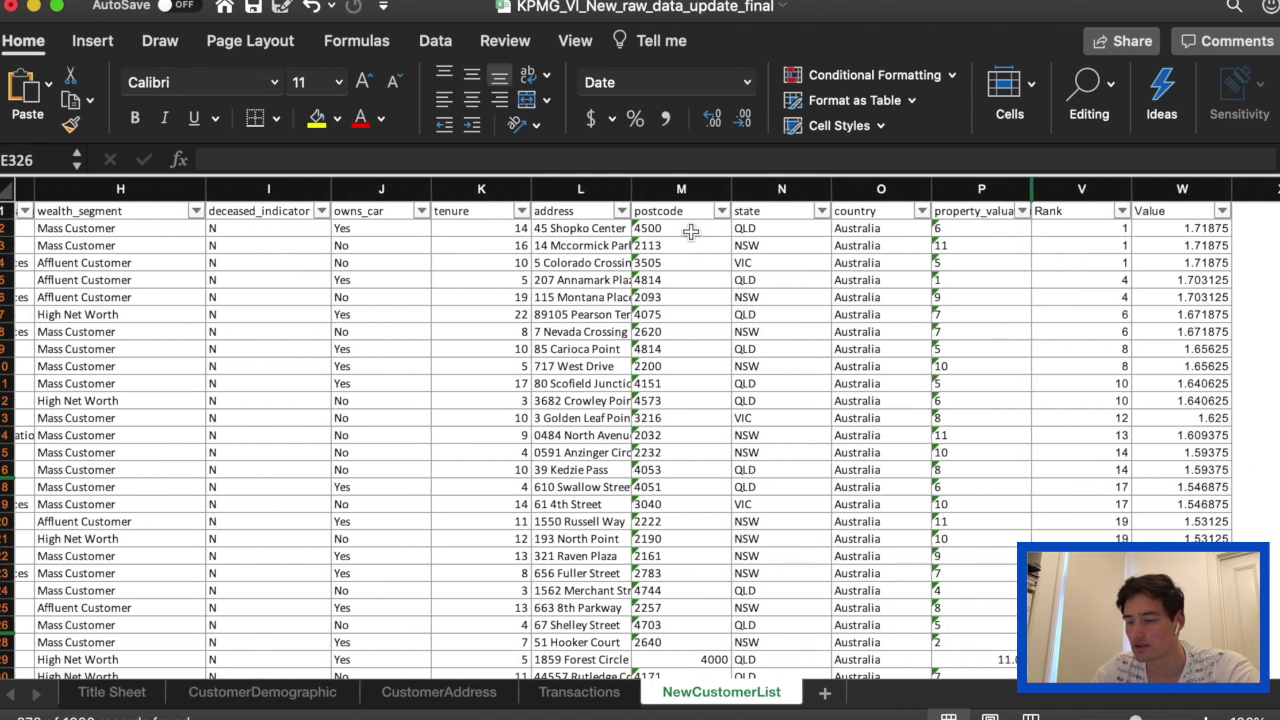
click(690, 232)
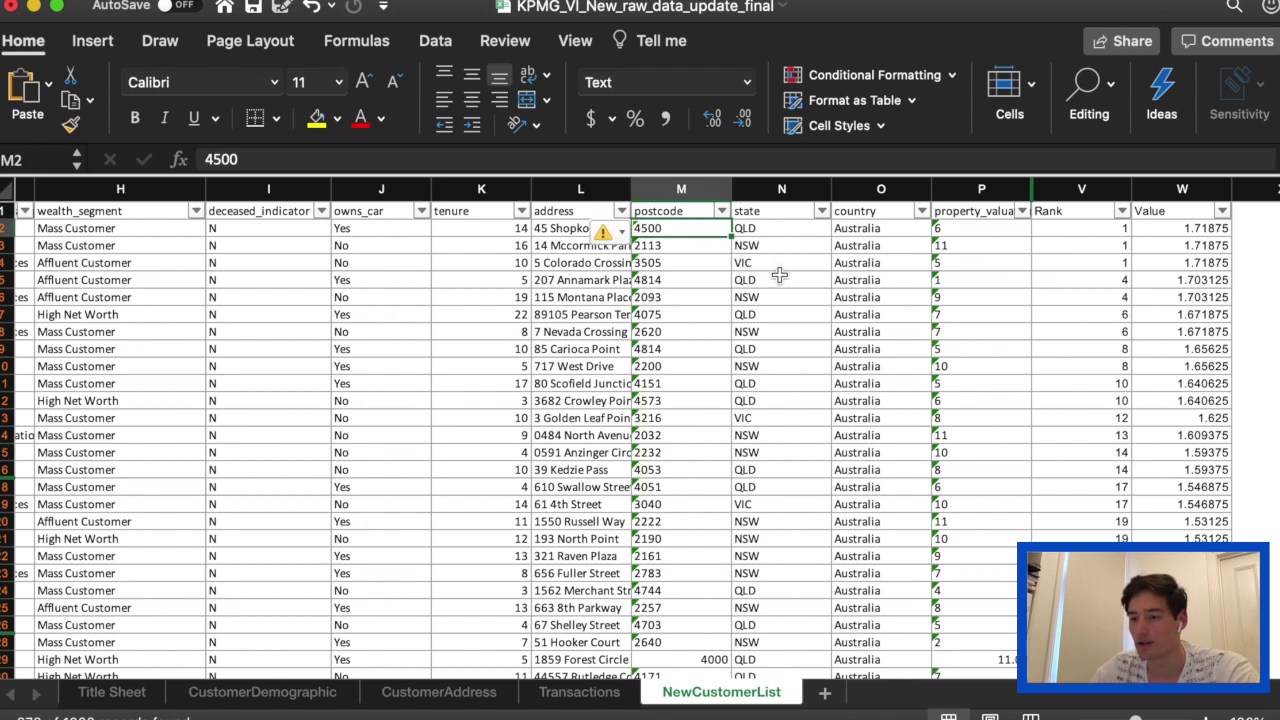
key(super+shift+Down)
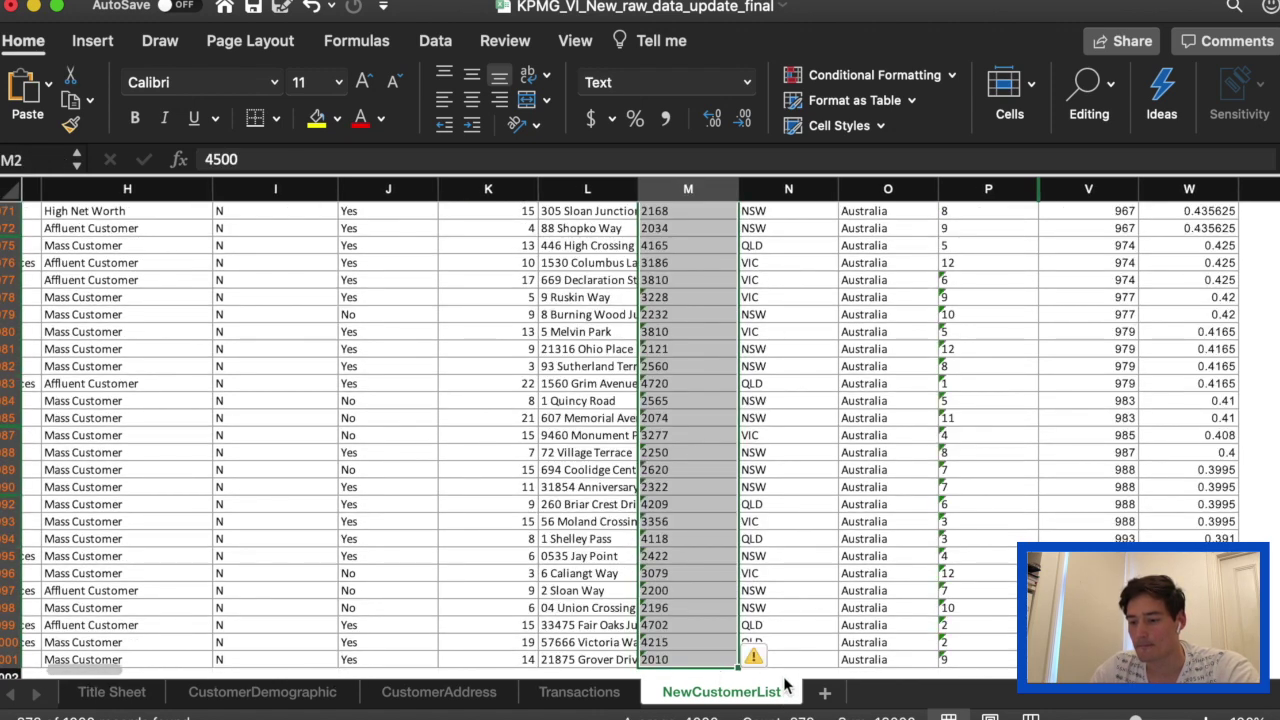
click(758, 660)
click(790, 715)
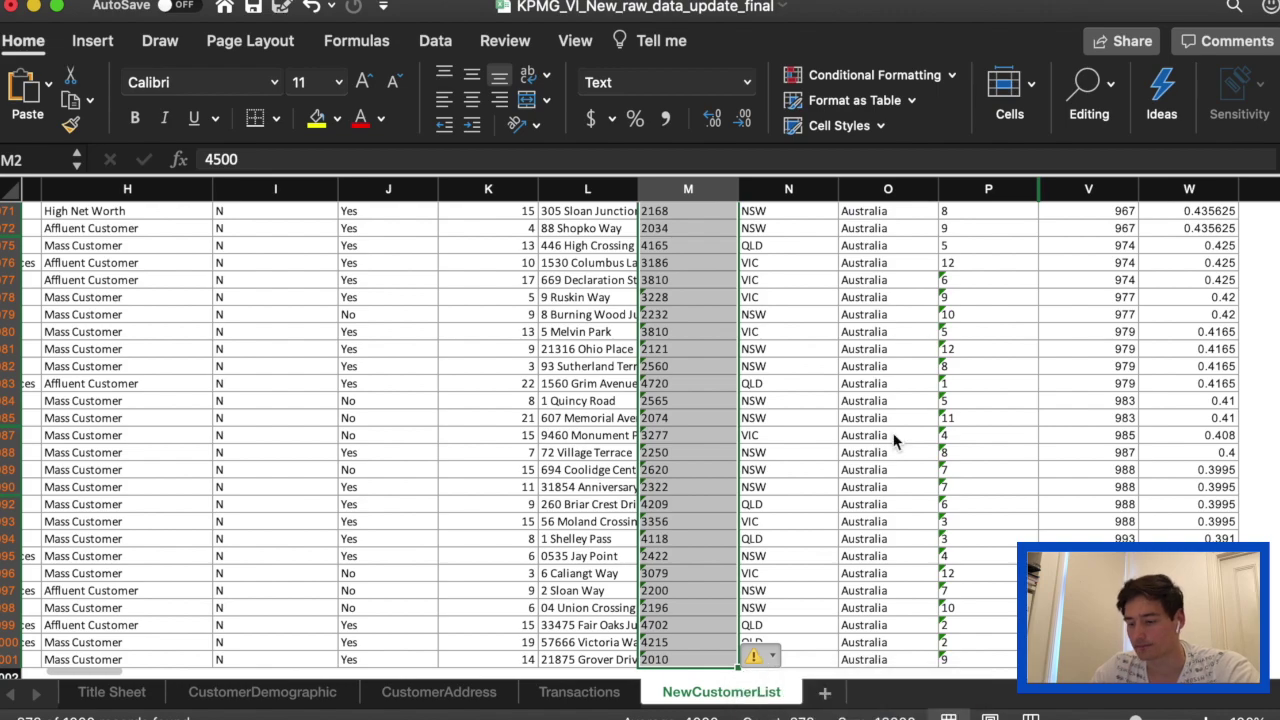
scroll(905, 411, right, 15)
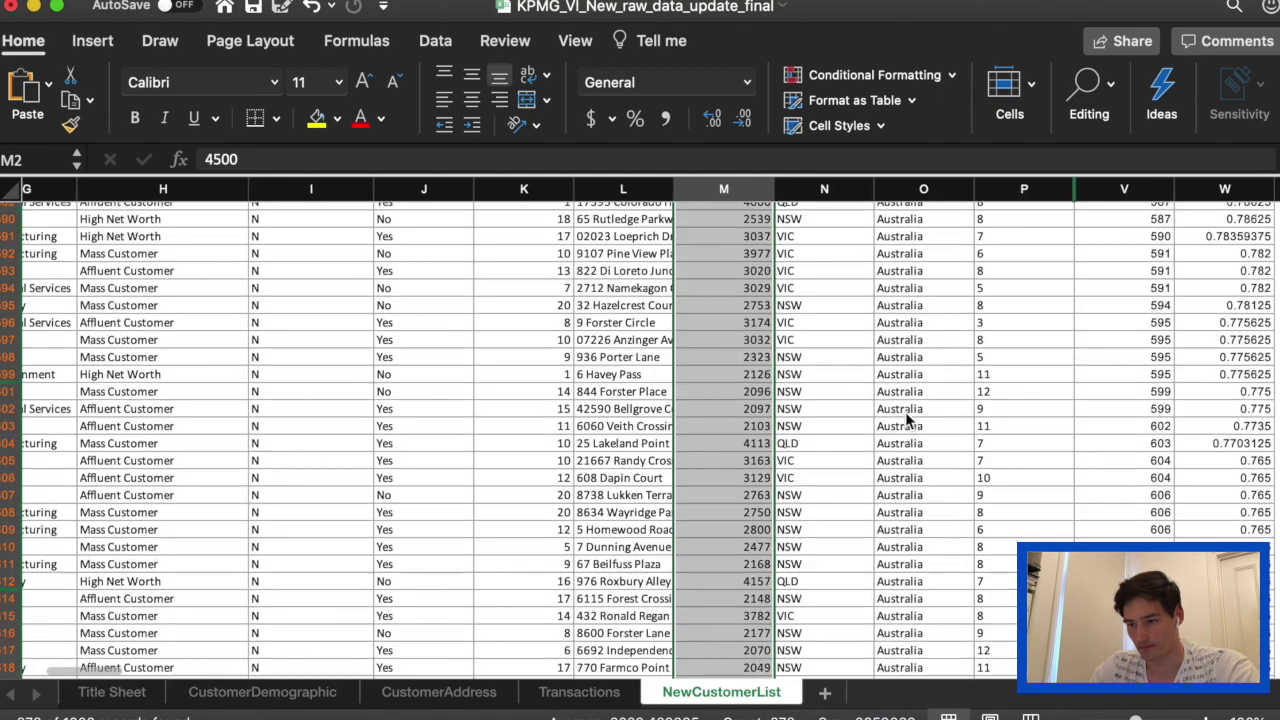
scroll(925, 408, left, 15)
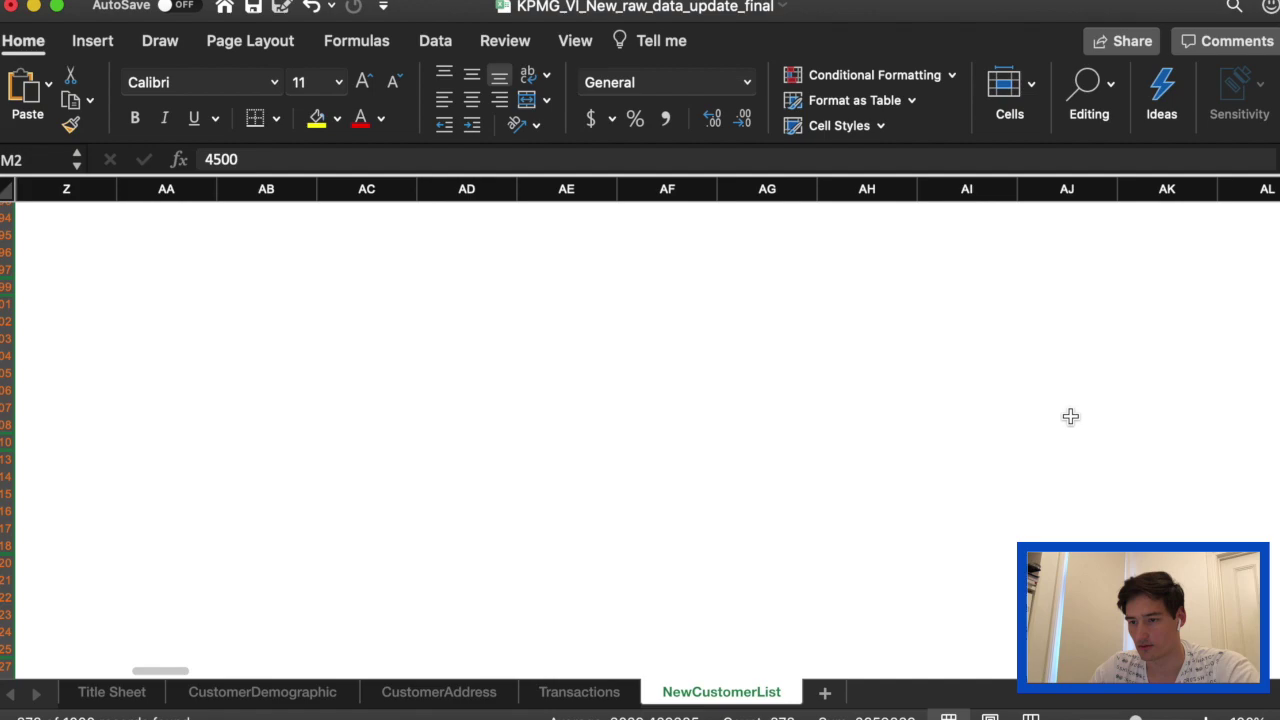
scroll(872, 443, left, 5)
scroll(849, 363, up, 15)
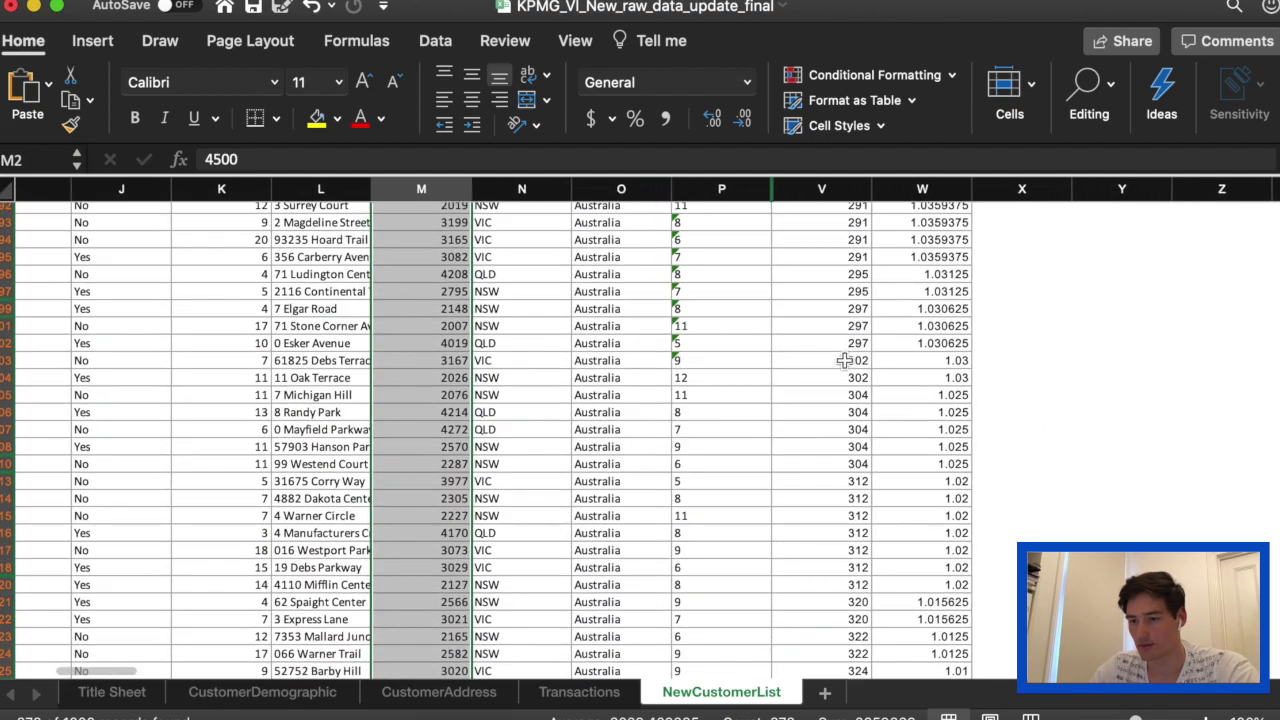
scroll(838, 347, up, 20)
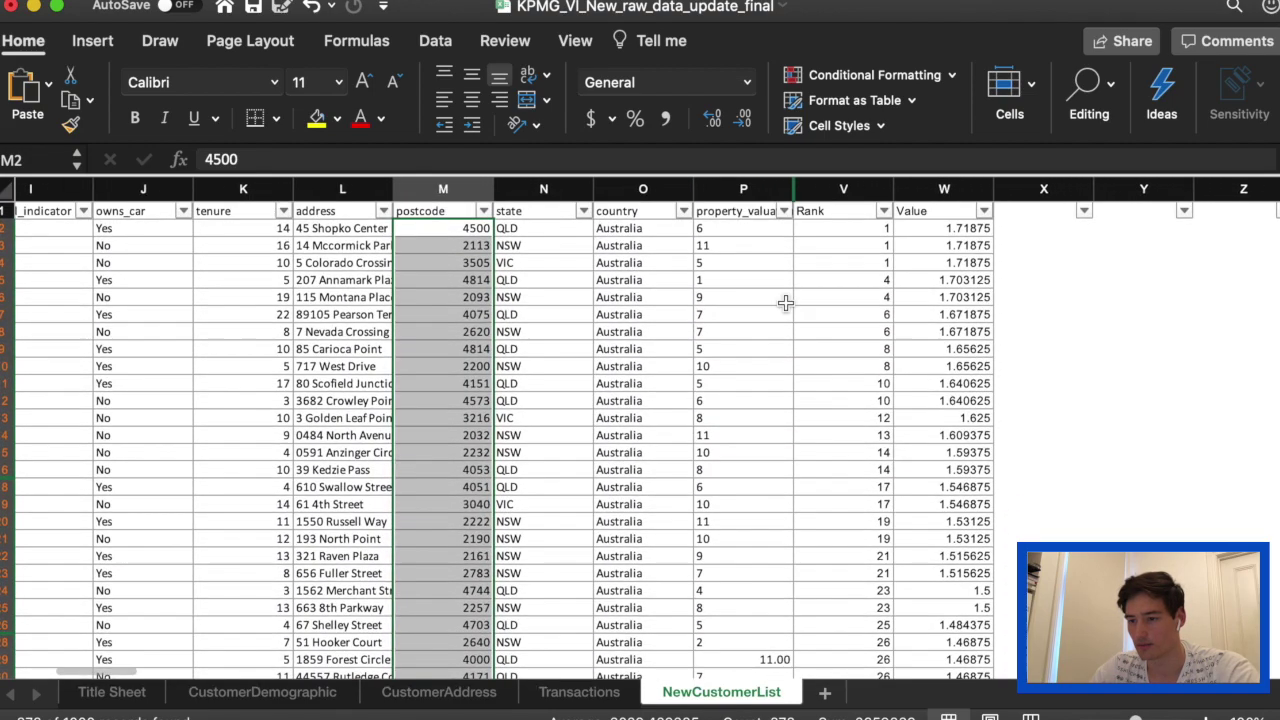
Step: Widen column P so the property_valuation heading reads fully
click(754, 229)
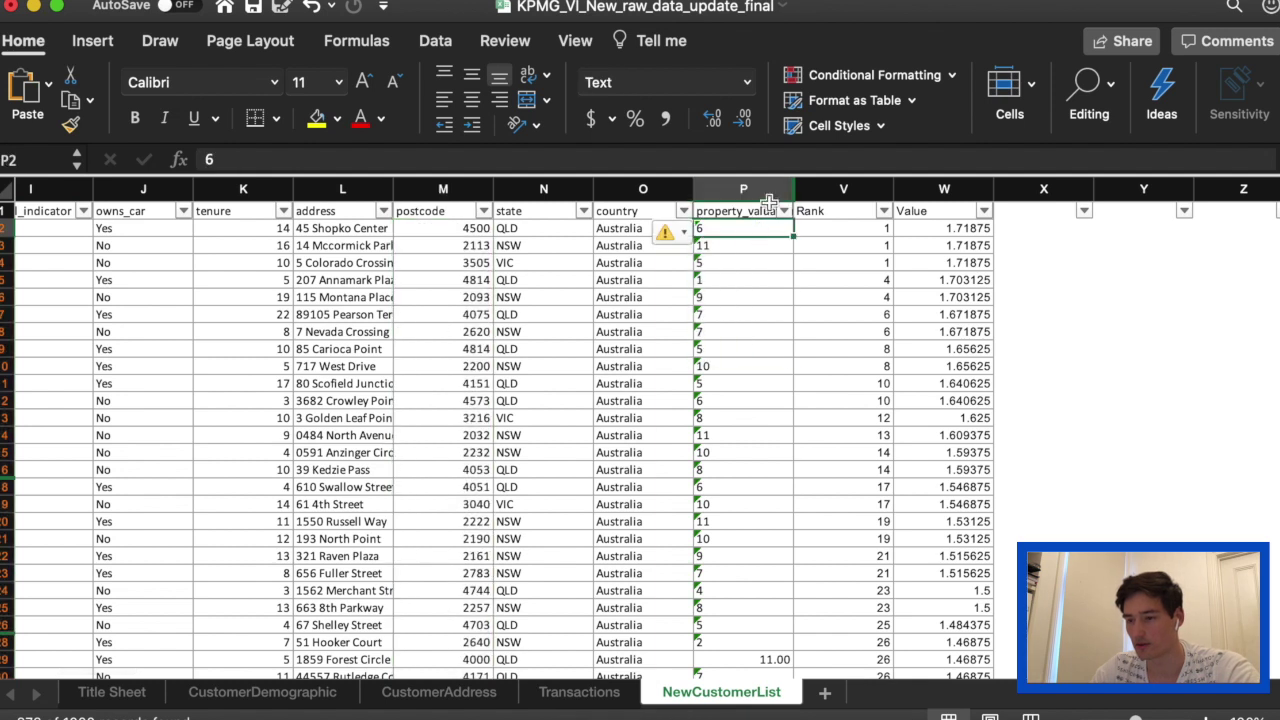
drag(792, 186, 820, 188)
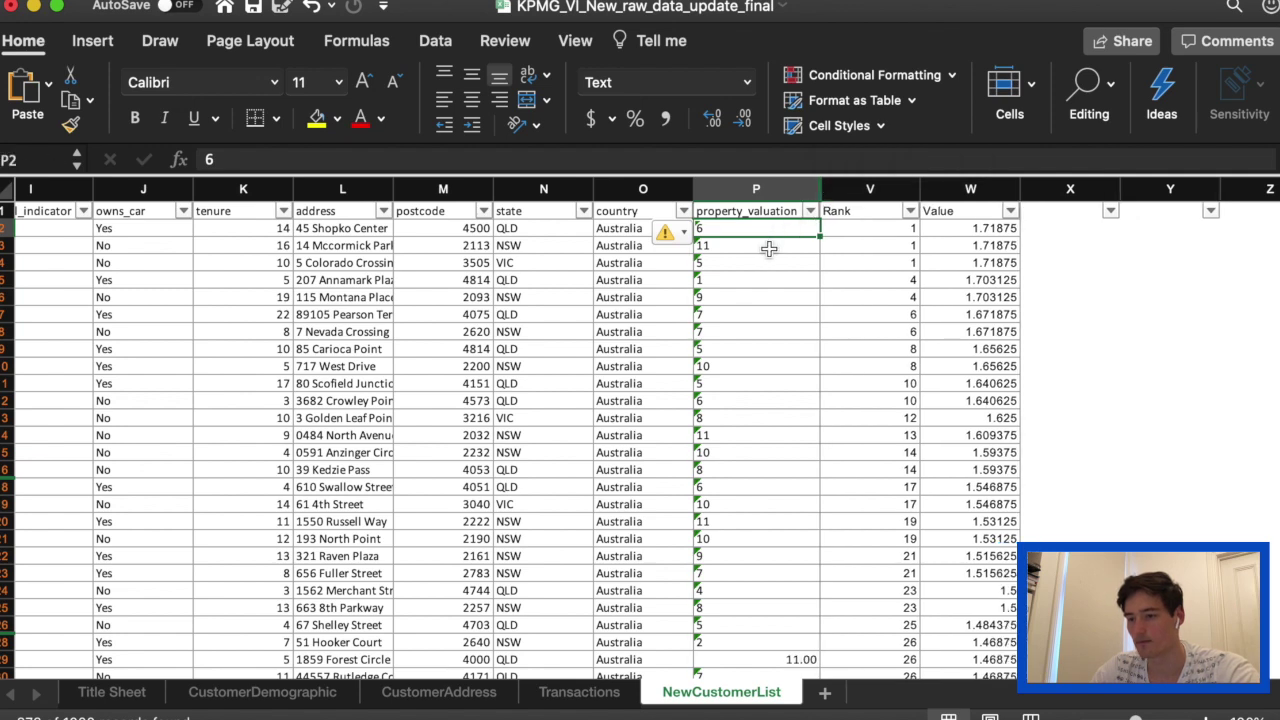
click(769, 249)
drag(759, 234, 762, 222)
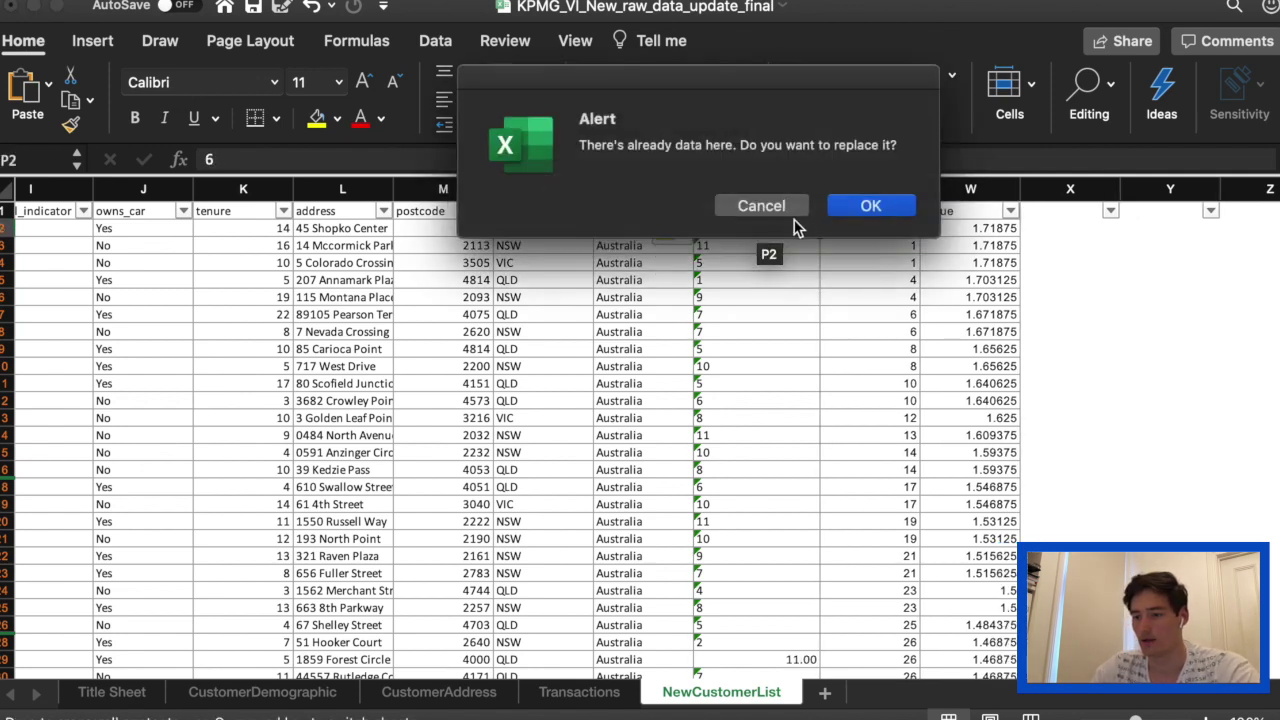
click(760, 206)
Step: Convert property_valuation values P2 to P1001 from text to numbers
click(762, 229)
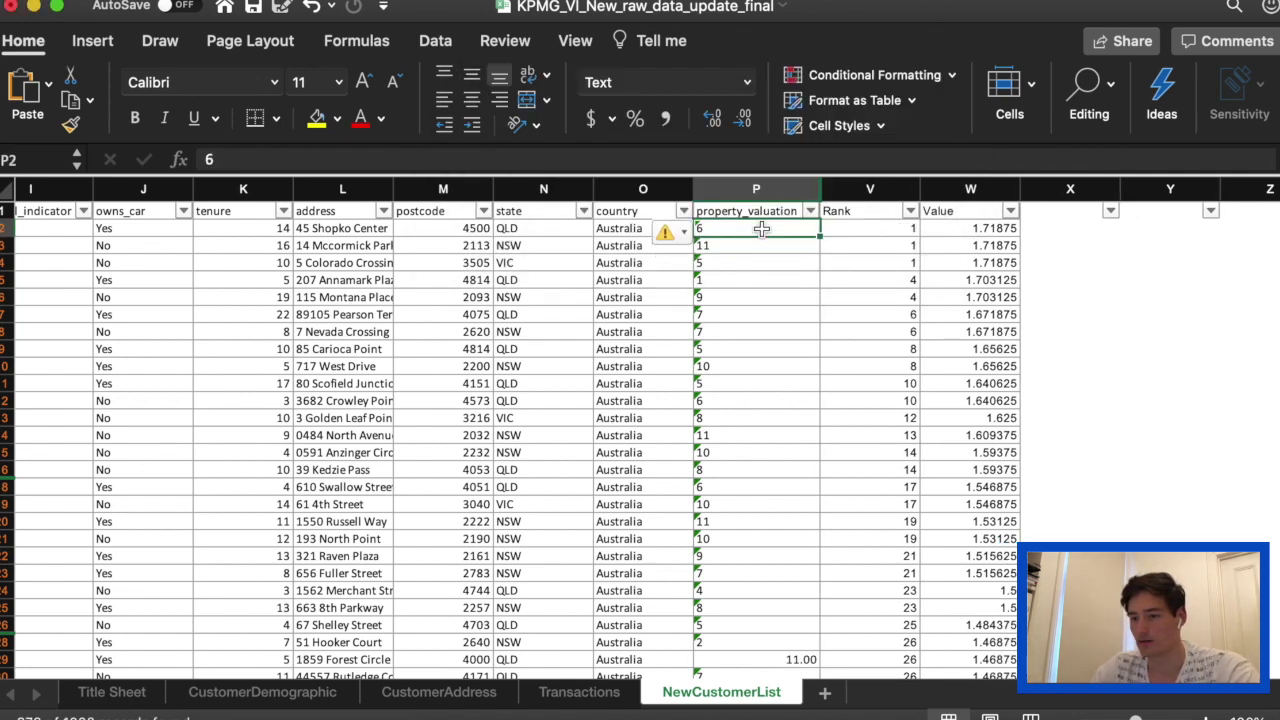
key(ctrl+shift+Down)
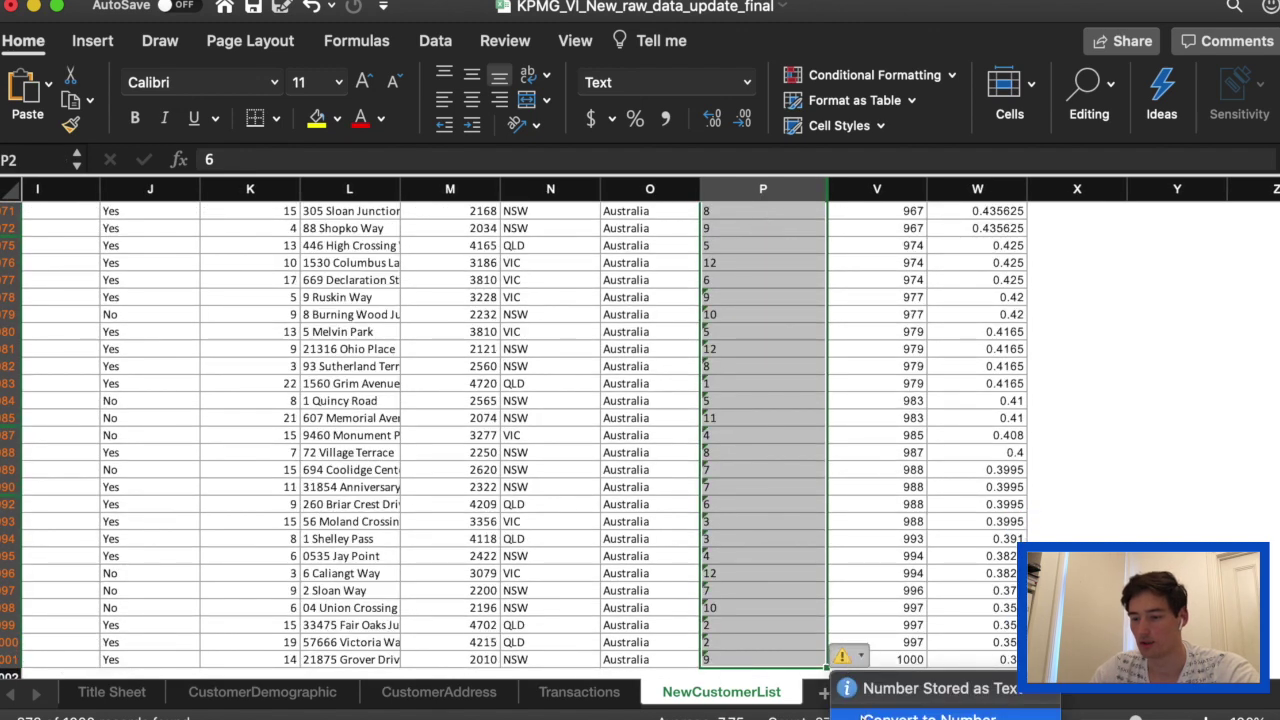
click(843, 656)
click(857, 597)
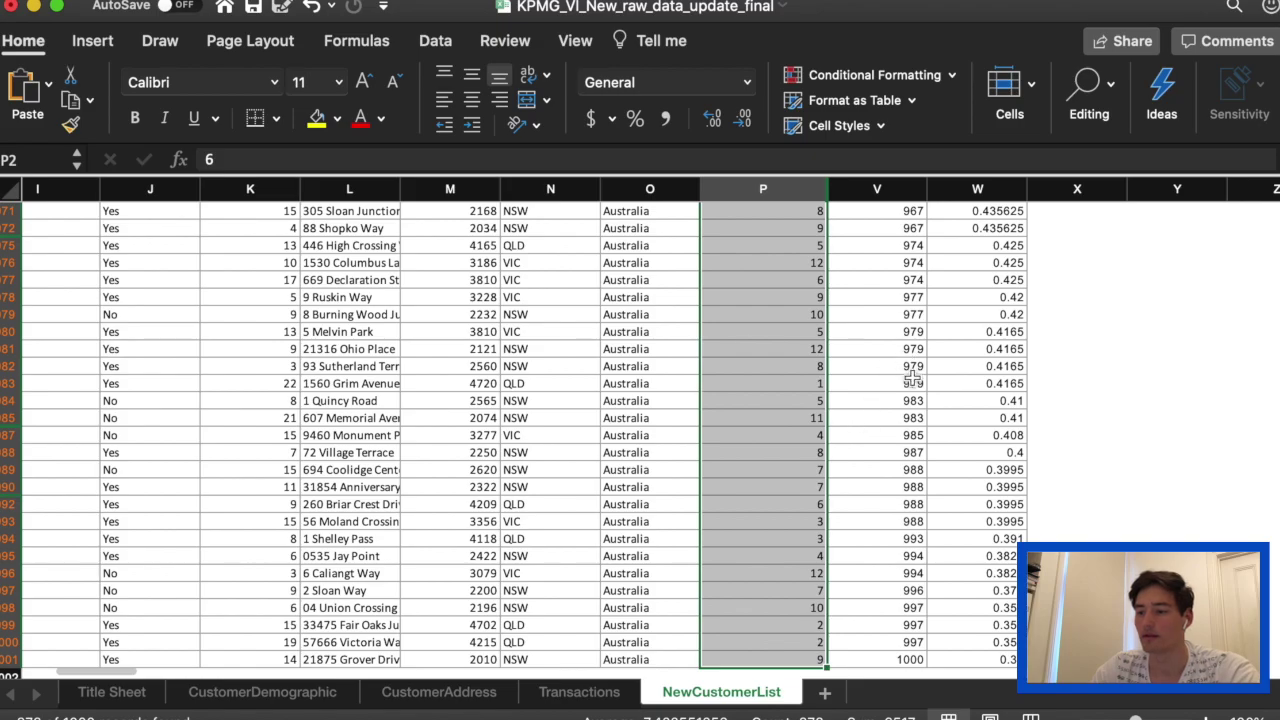
scroll(910, 370, up, 20)
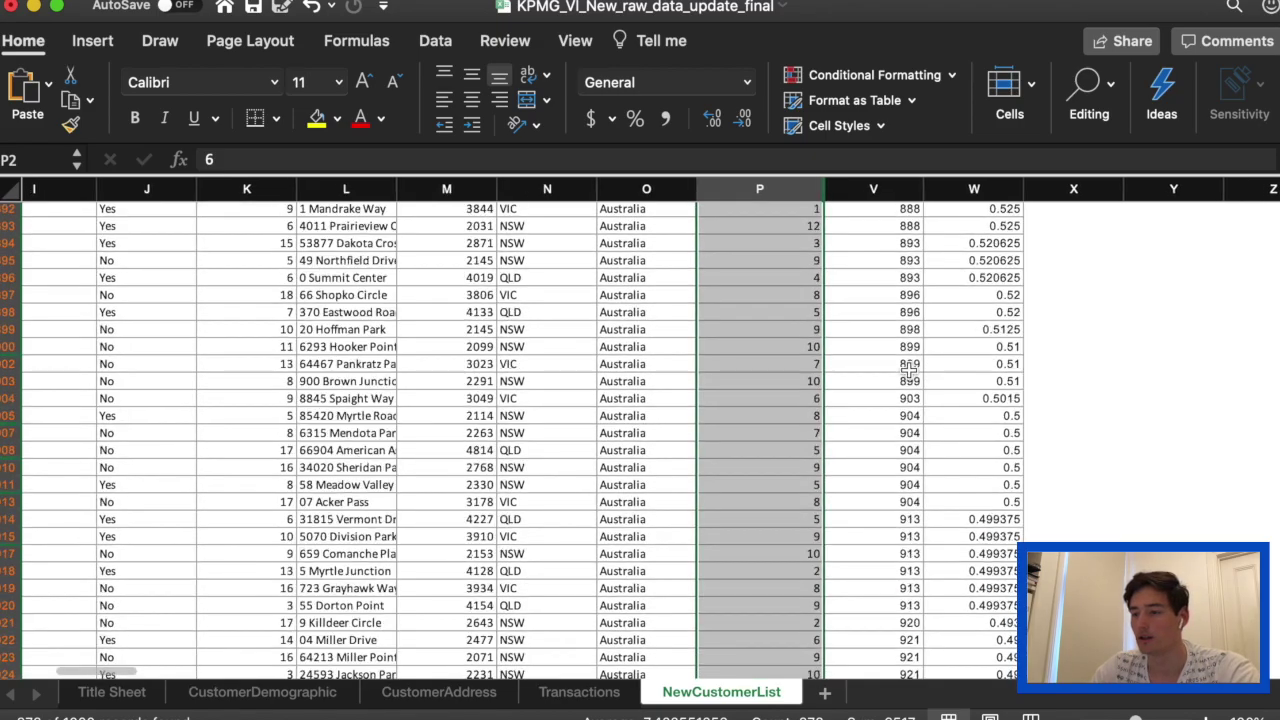
scroll(908, 371, left, 2)
scroll(908, 371, up, 20)
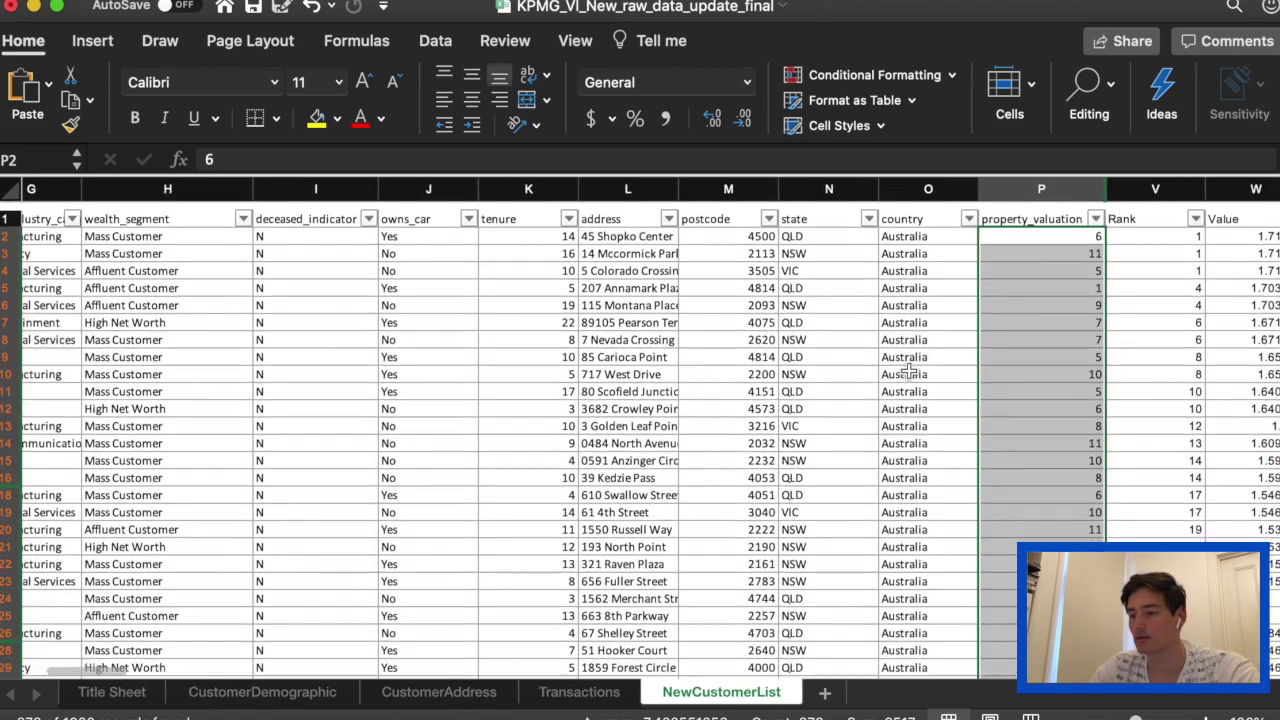
Step: Inspect the Rank values in V2, V3, V4 and V7 and the Value entry in W2
scroll(908, 371, right, 1)
scroll(951, 401, right, 2)
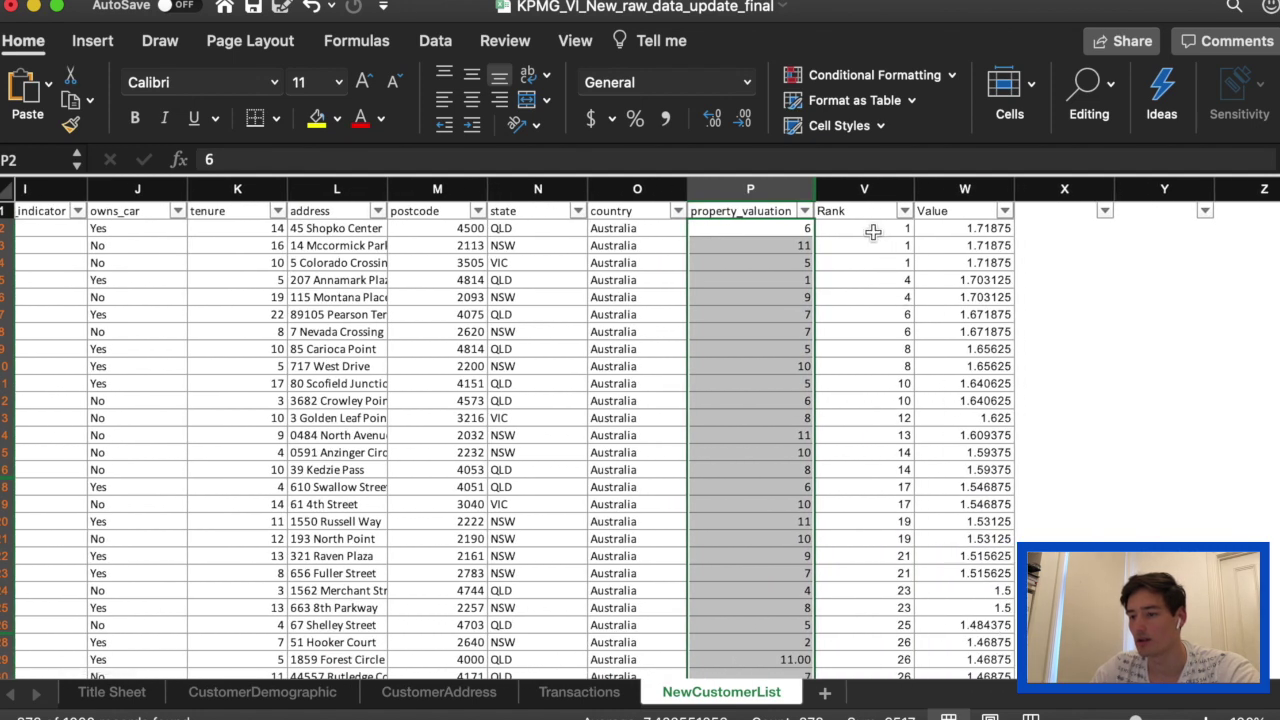
click(873, 232)
click(880, 264)
click(885, 310)
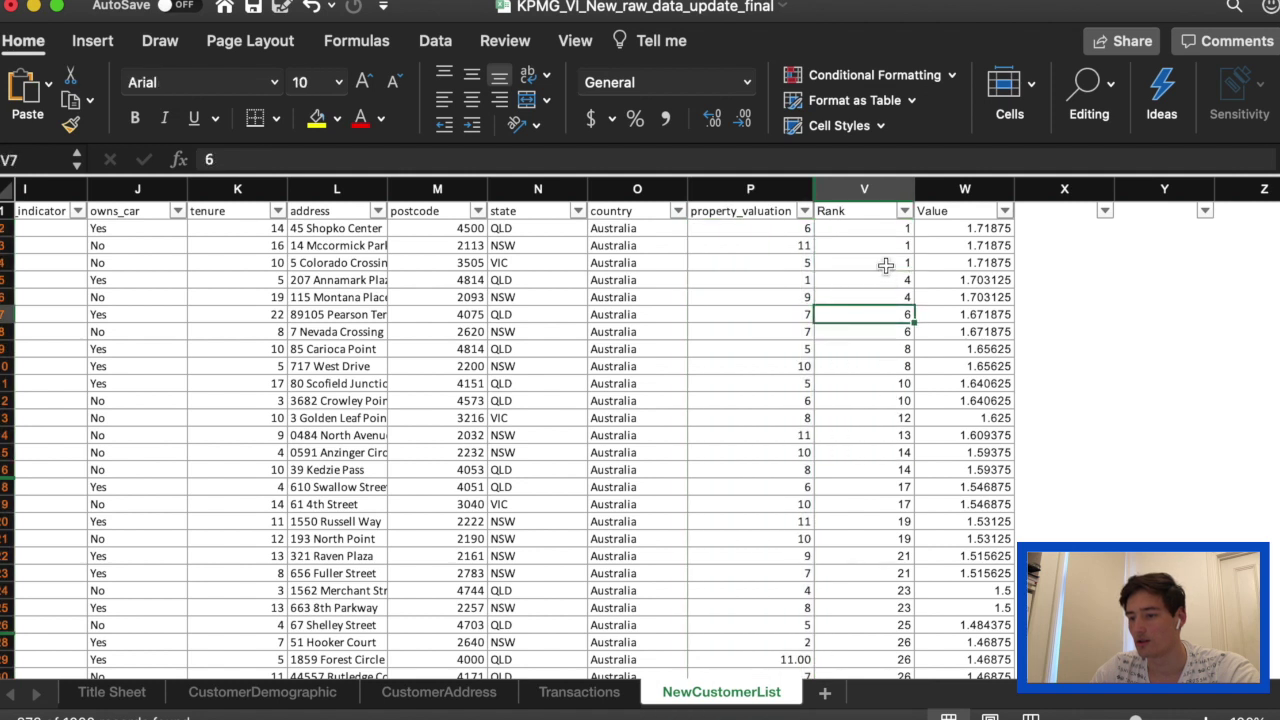
click(886, 249)
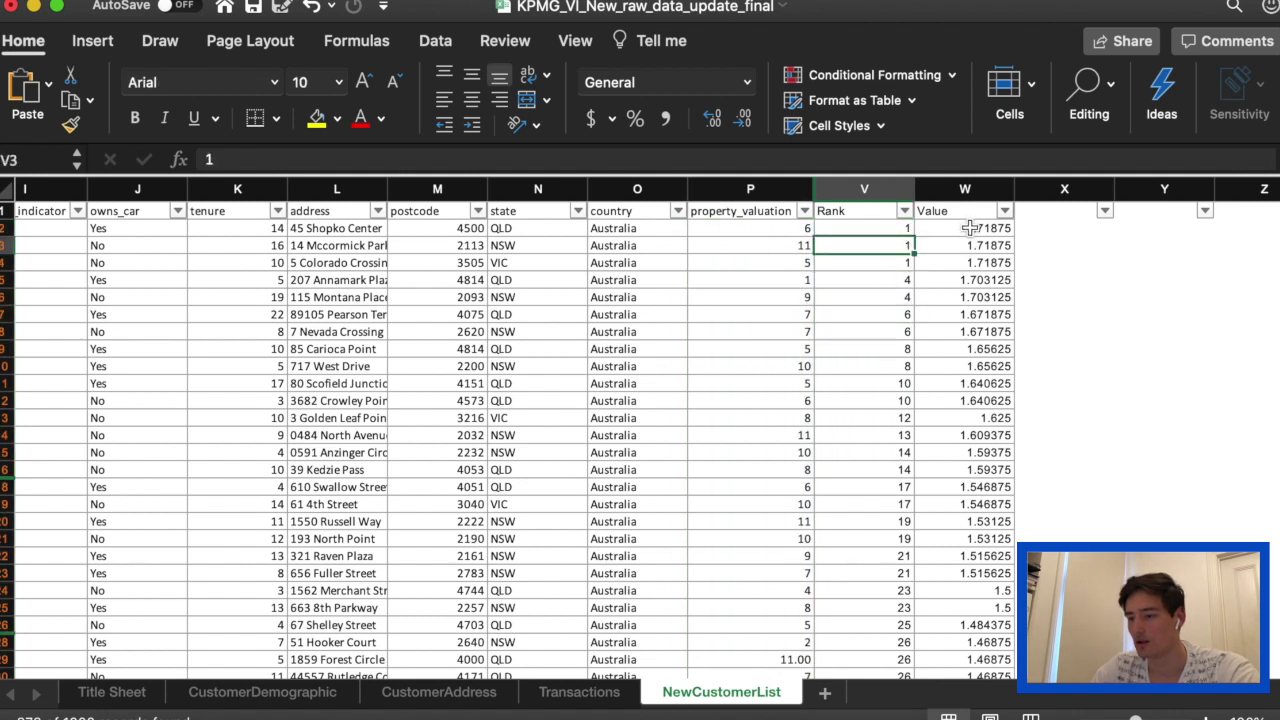
click(970, 228)
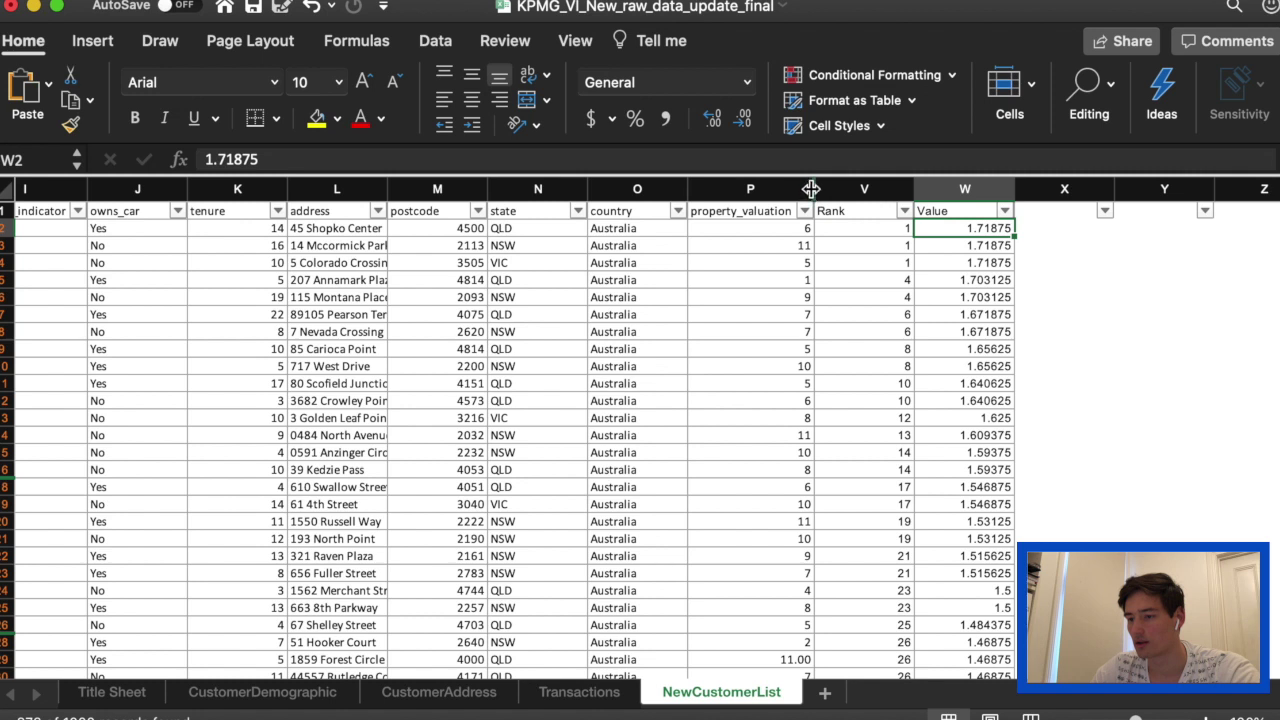
Step: Unhide and widen the collapsed columns R, S, T and U beside property_valuation
drag(815, 189, 868, 188)
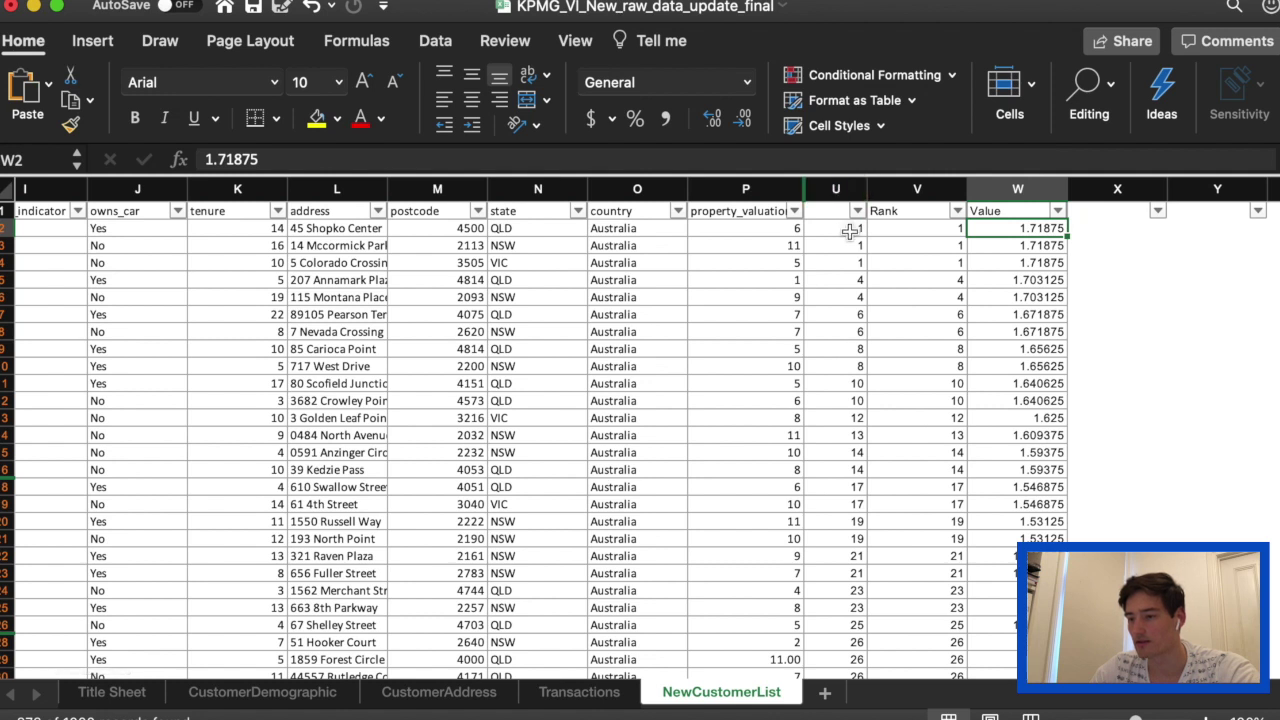
drag(806, 190, 942, 191)
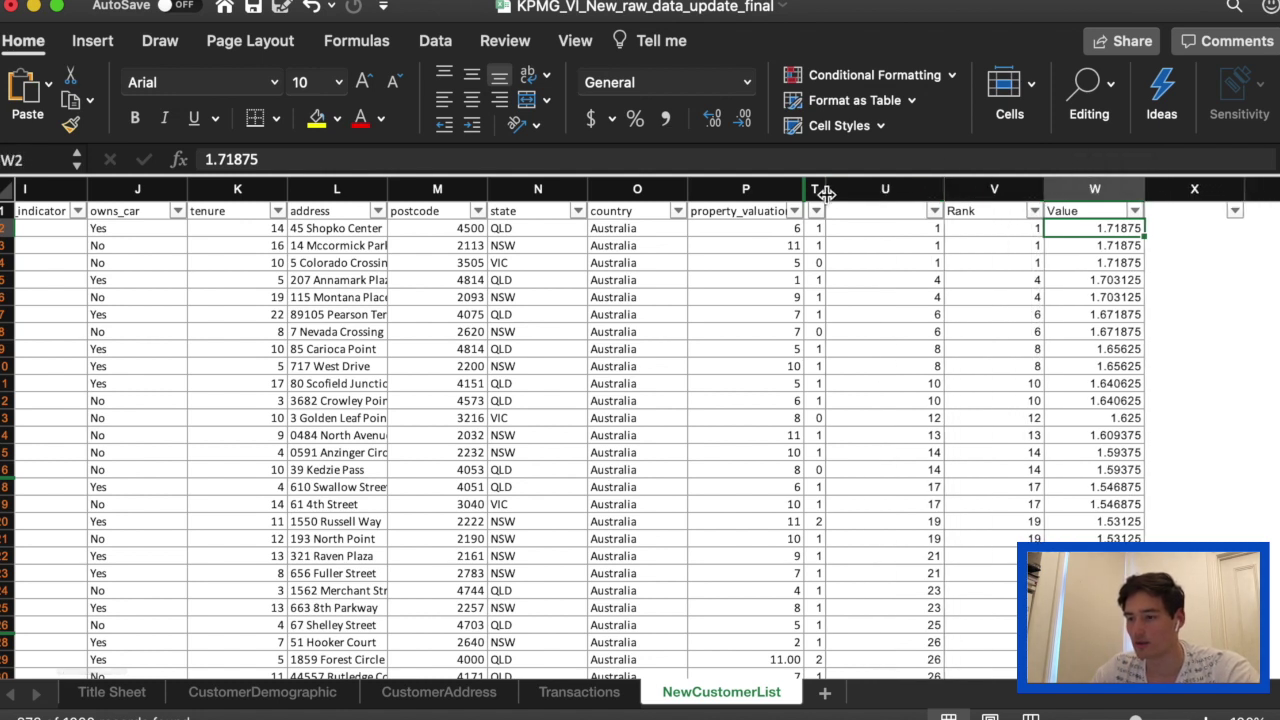
drag(827, 192, 873, 193)
drag(993, 190, 1111, 191)
drag(874, 191, 1050, 191)
drag(815, 197, 1003, 191)
drag(808, 189, 943, 191)
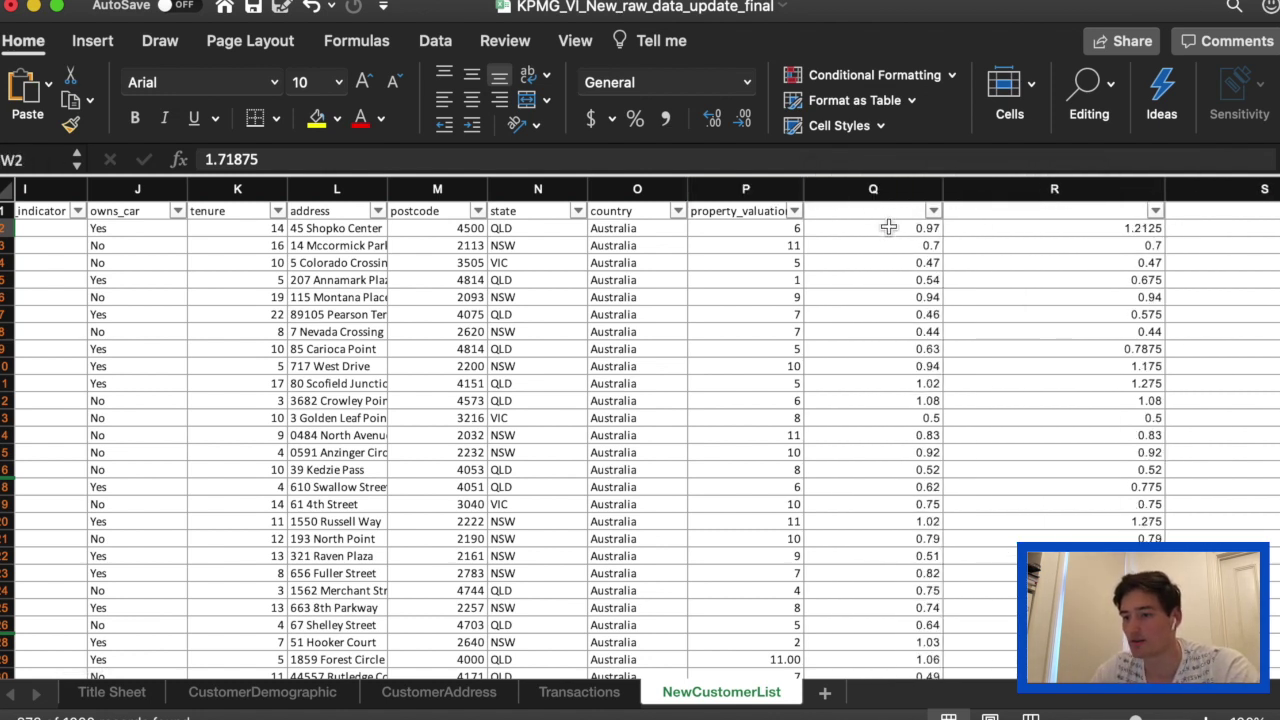
Step: Inspect the random base formula in Q2 and R2's car-ownership multiplier formula
scroll(895, 350, right, 5)
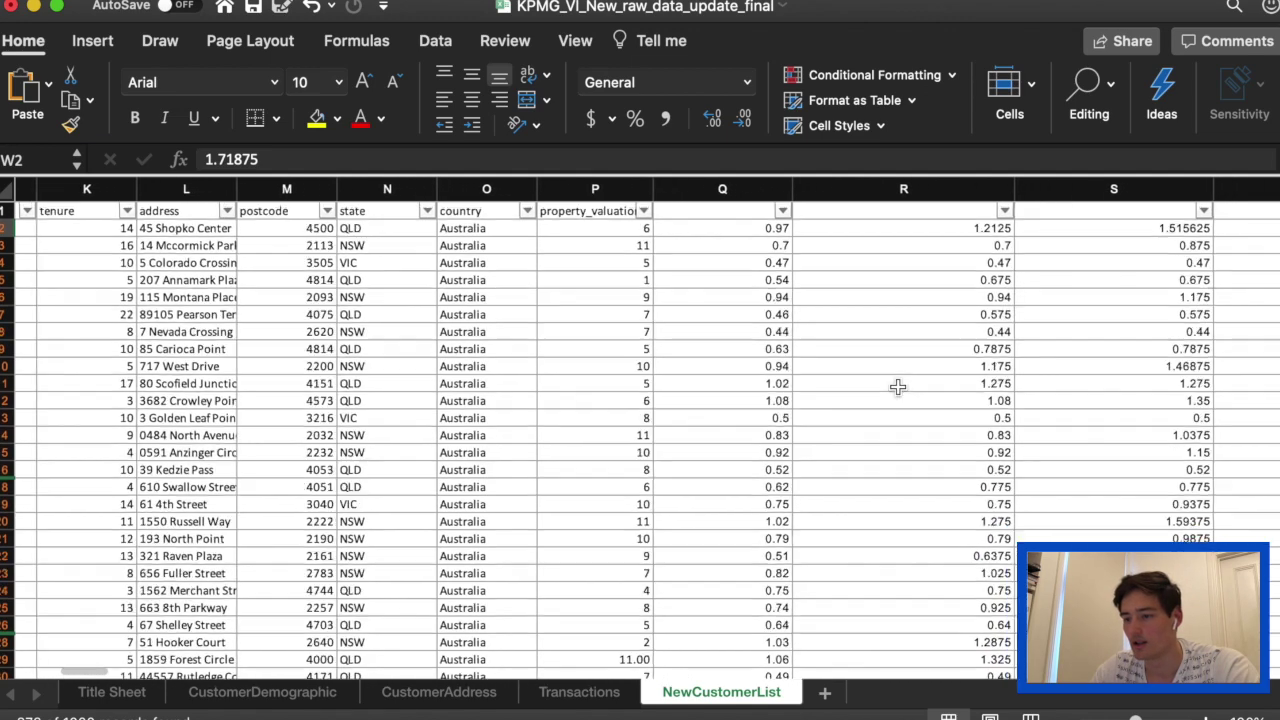
scroll(895, 385, right, 3)
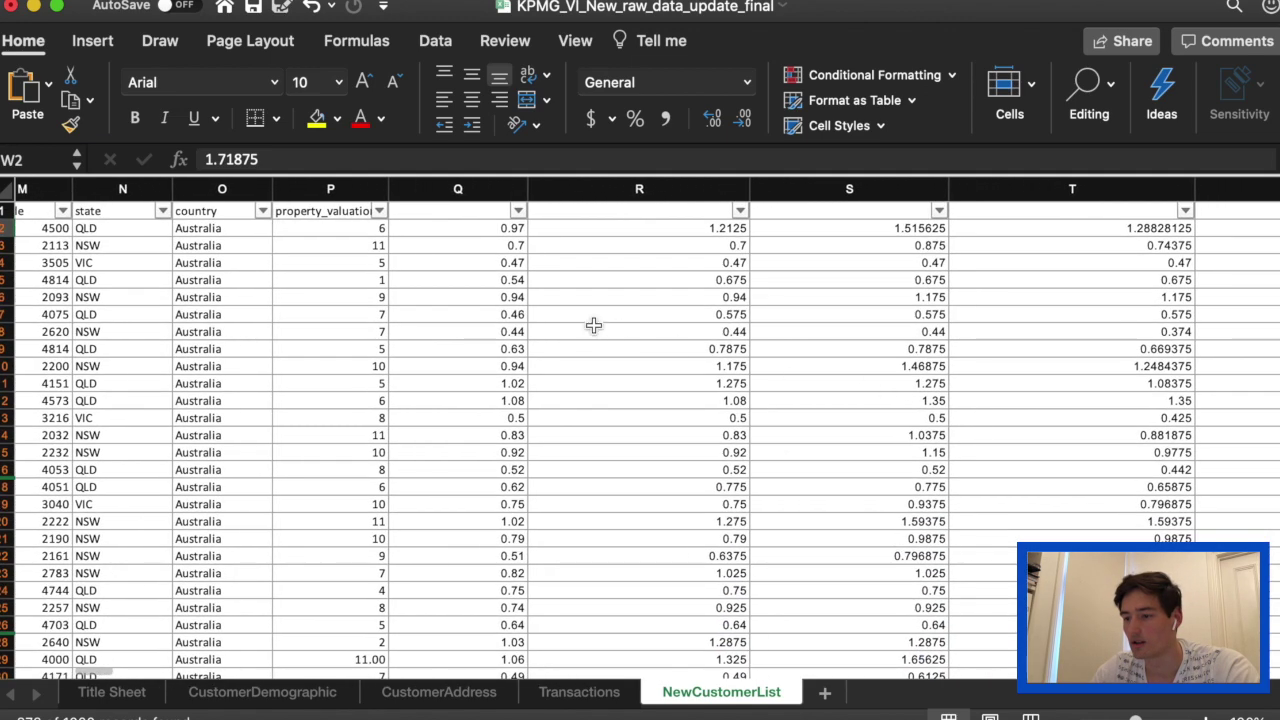
click(512, 230)
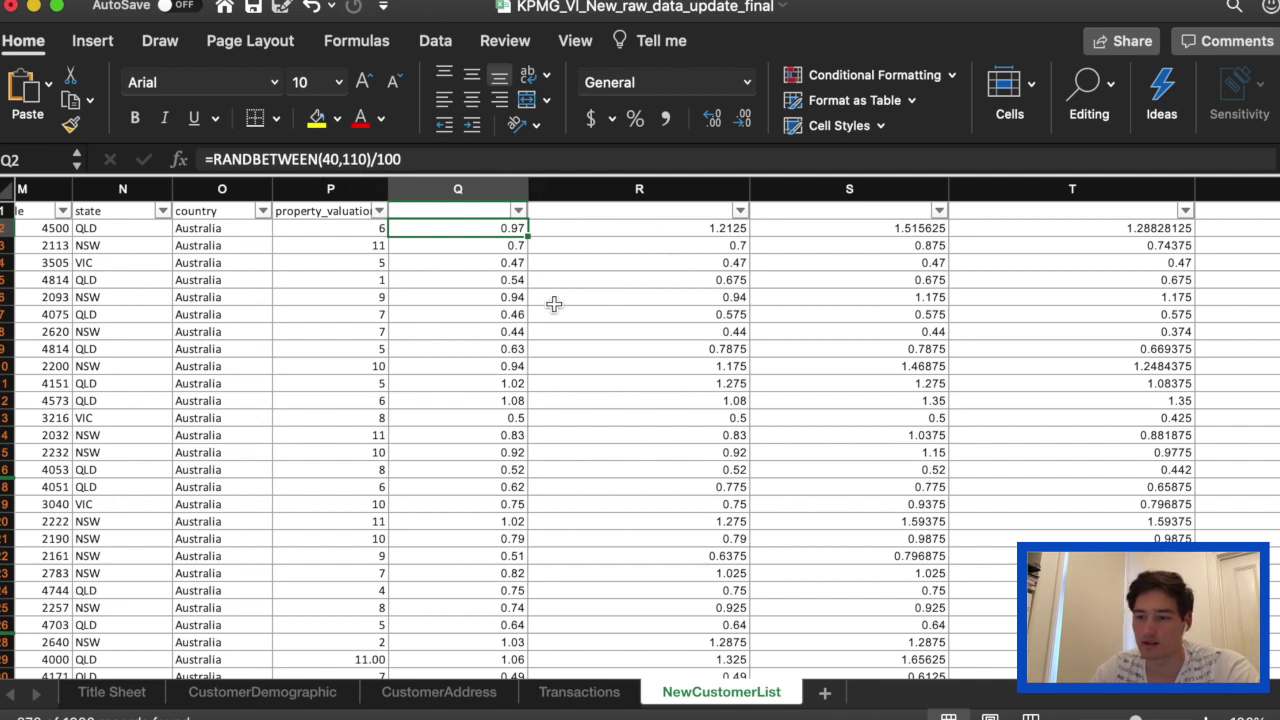
click(659, 235)
click(312, 160)
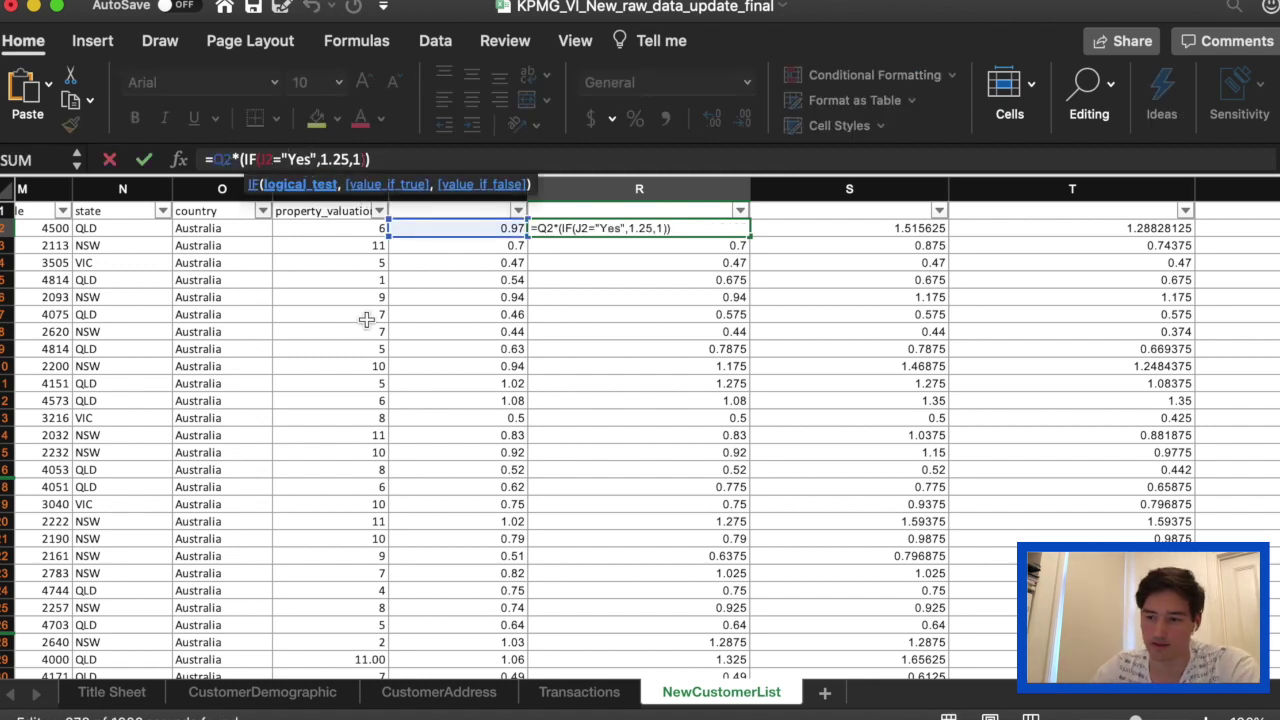
Step: Recommit the R2 and S2 formulas so values recalculate, then check T2
scroll(338, 264, left, 10)
scroll(365, 318, left, 1)
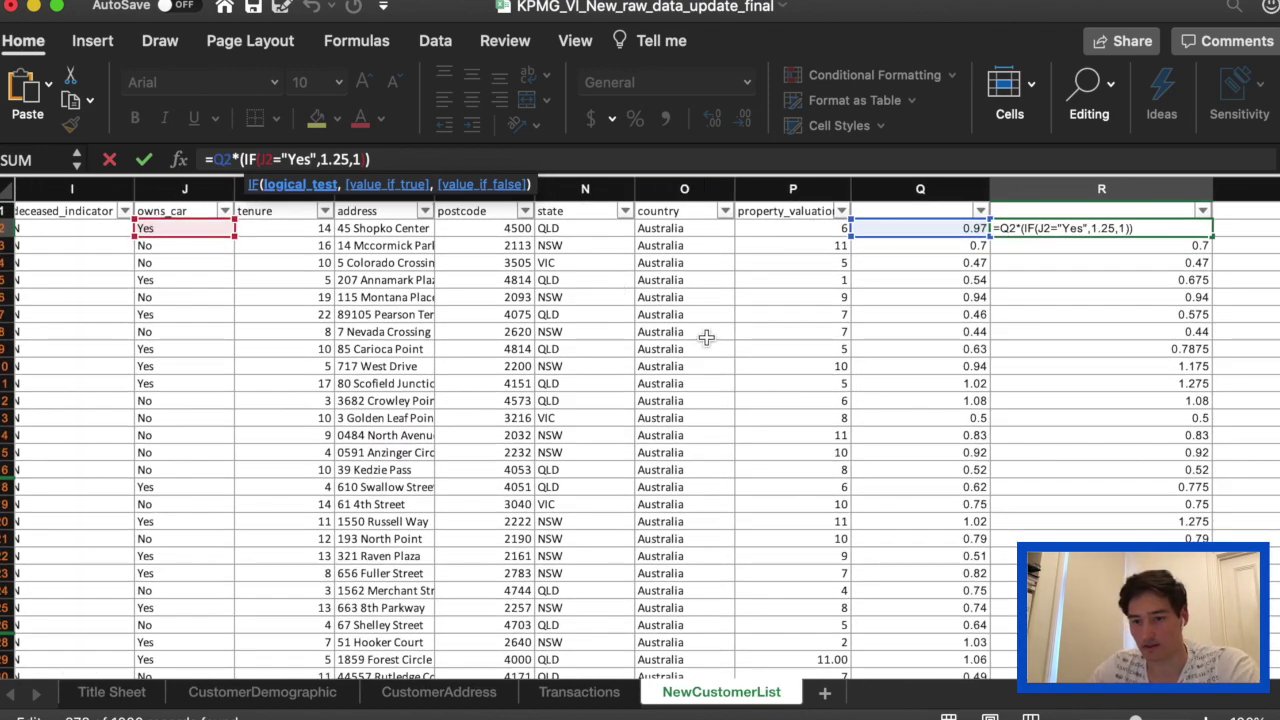
scroll(793, 386, right, 10)
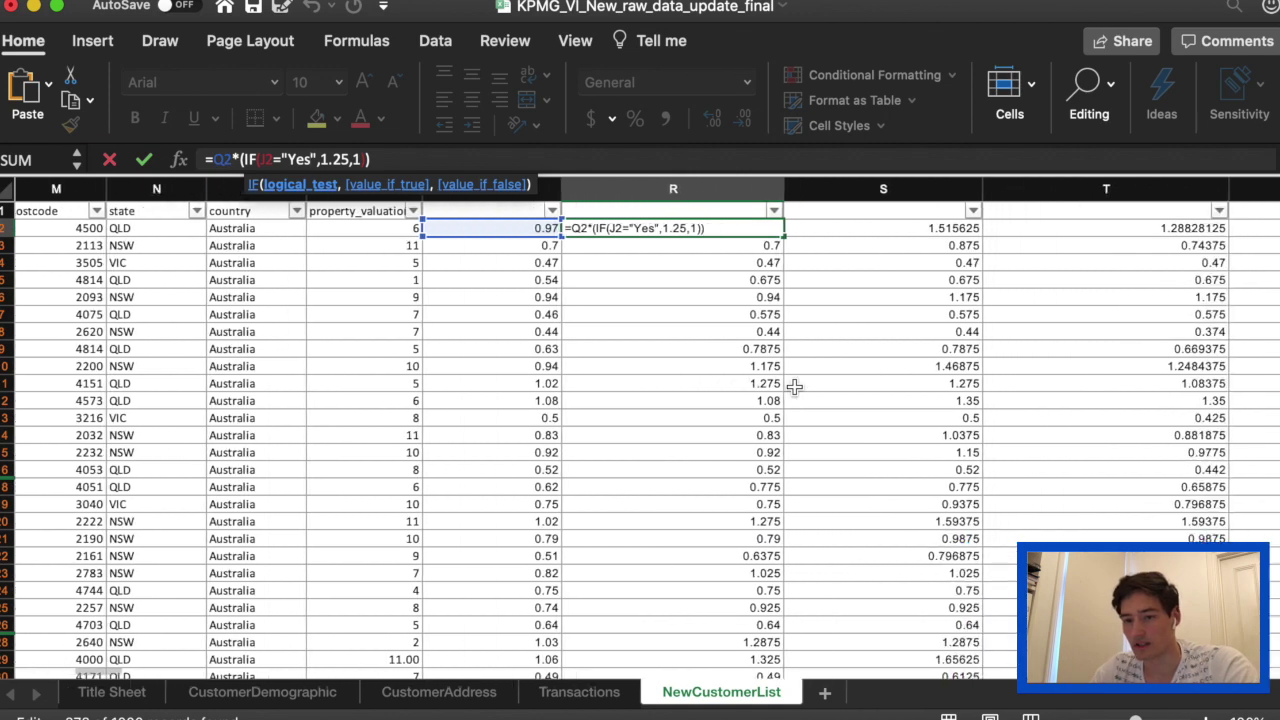
scroll(793, 386, right, 2)
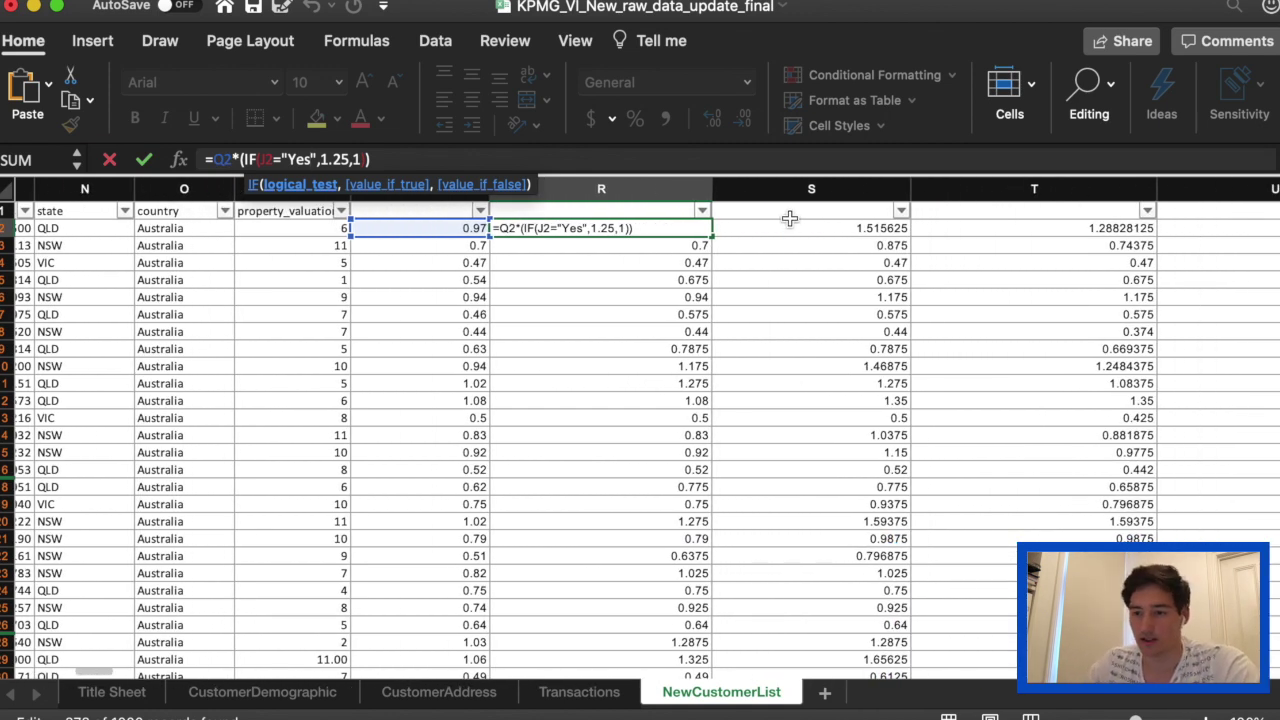
click(785, 232)
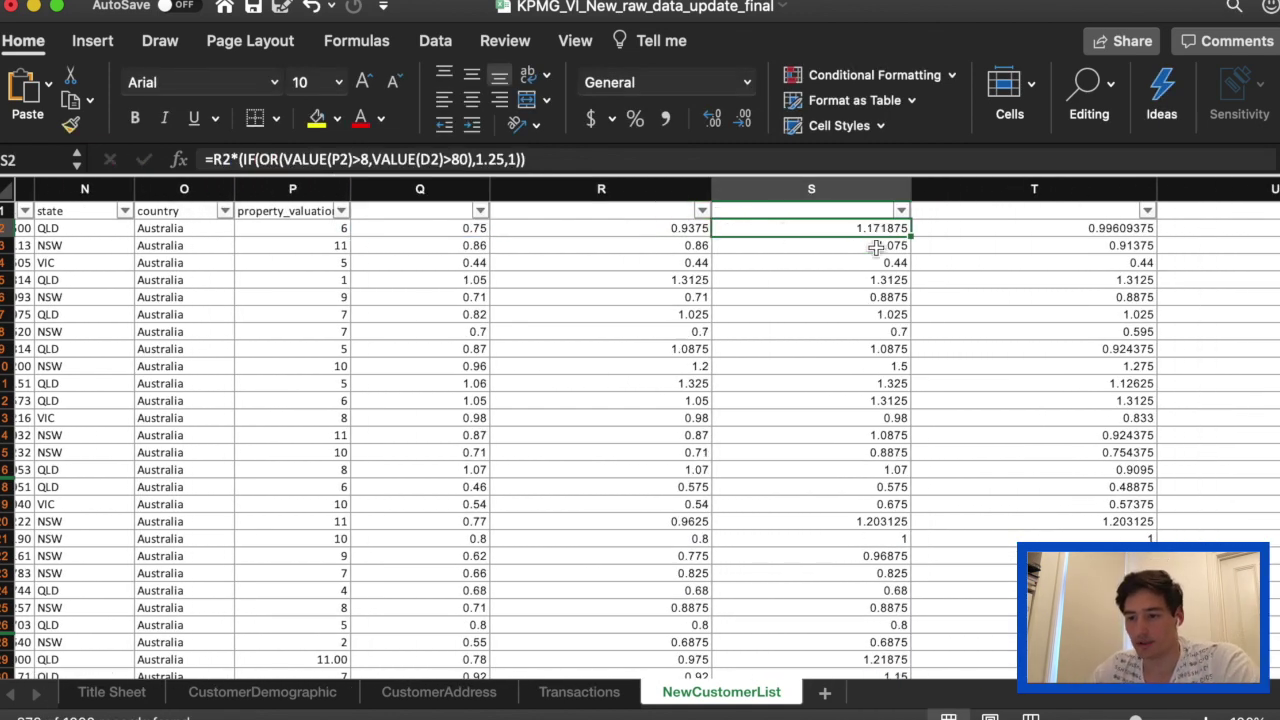
scroll(860, 247, right, 2)
click(413, 152)
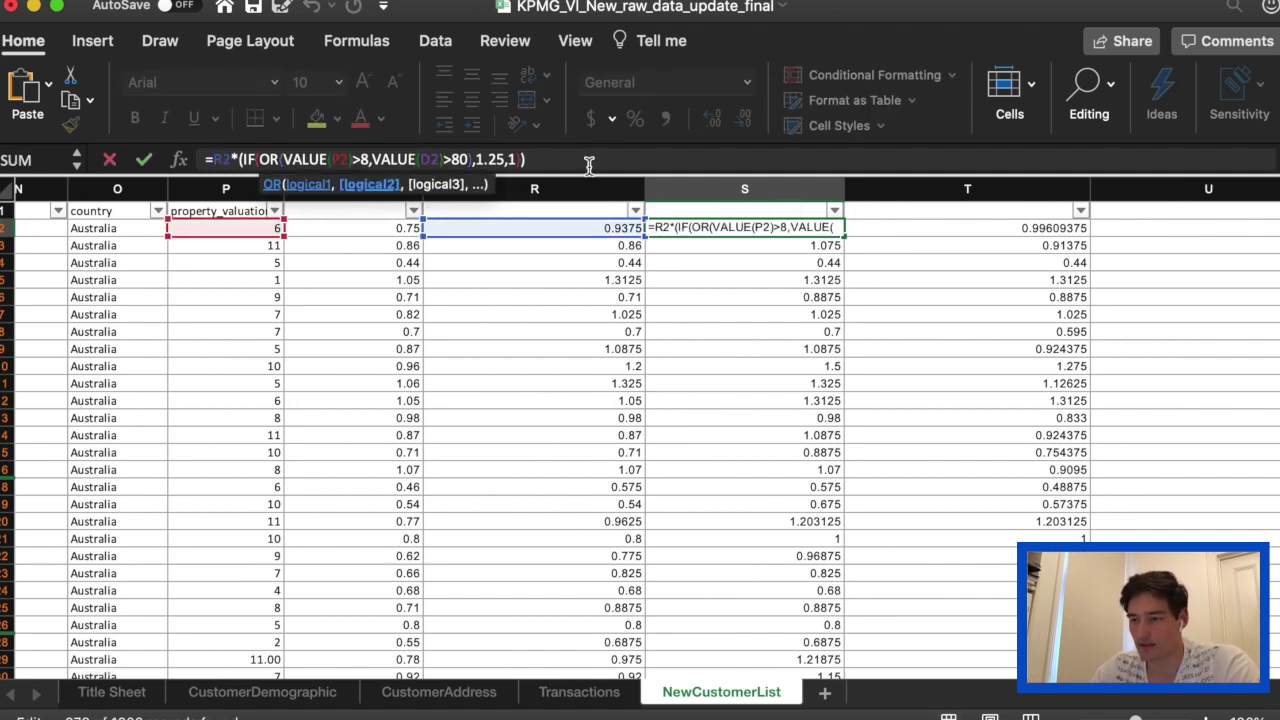
click(914, 235)
scroll(1000, 300, right, 2)
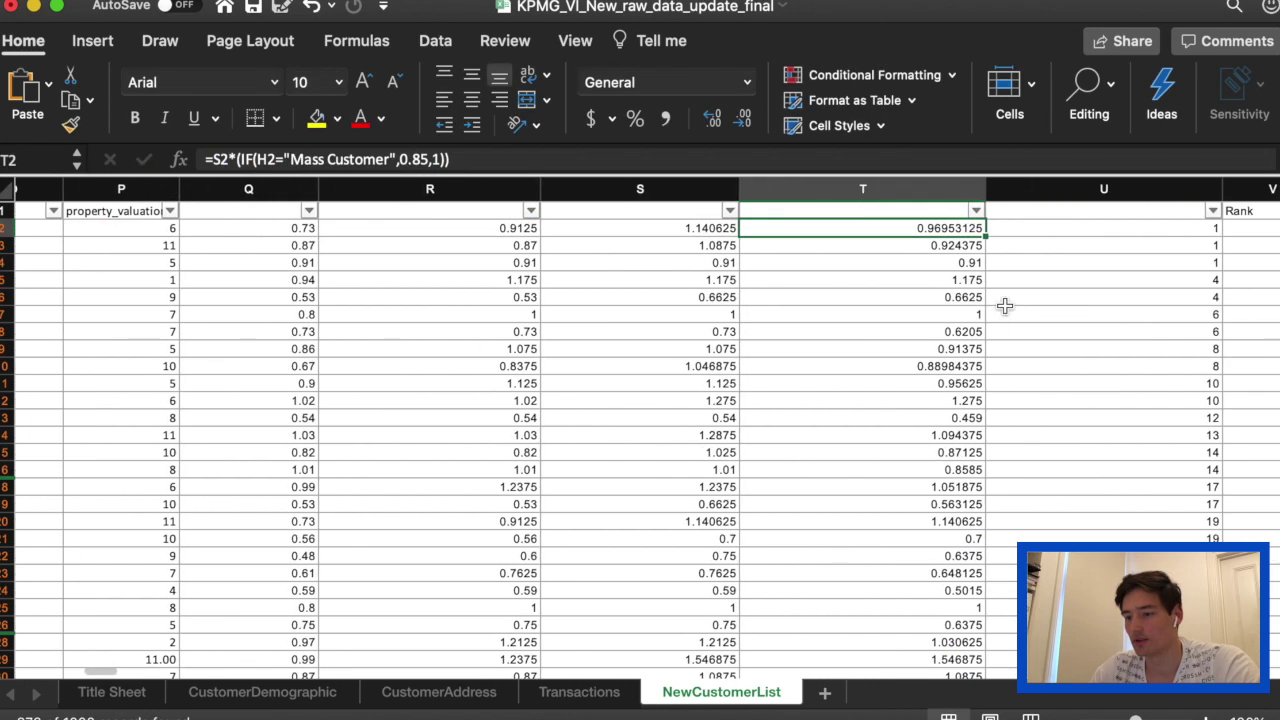
scroll(1005, 303, right, 3)
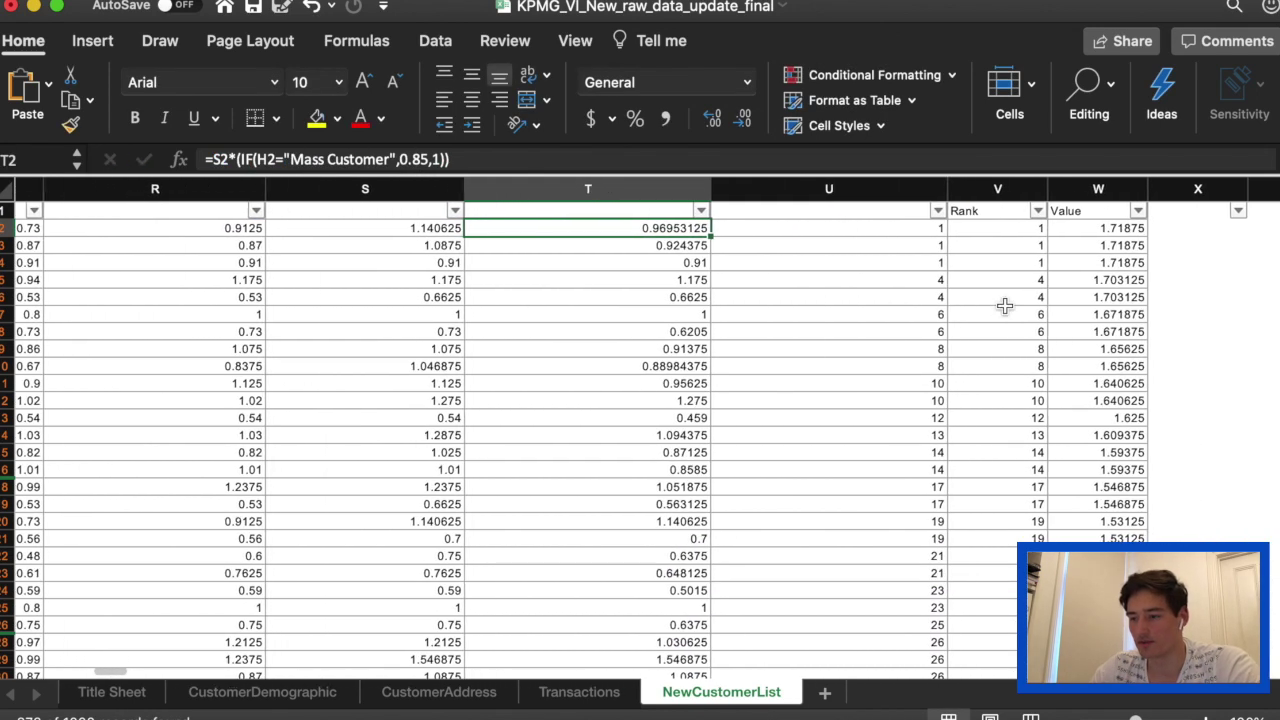
scroll(880, 258, right, 3)
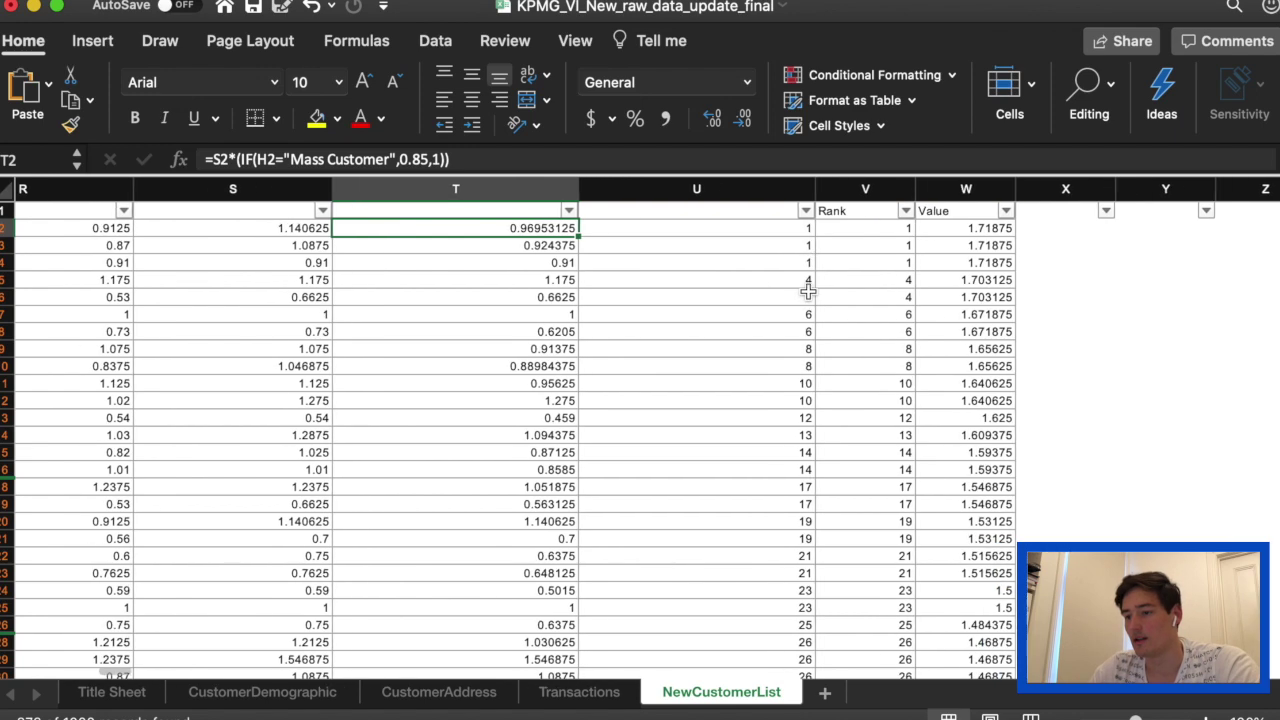
scroll(840, 468, right, 1)
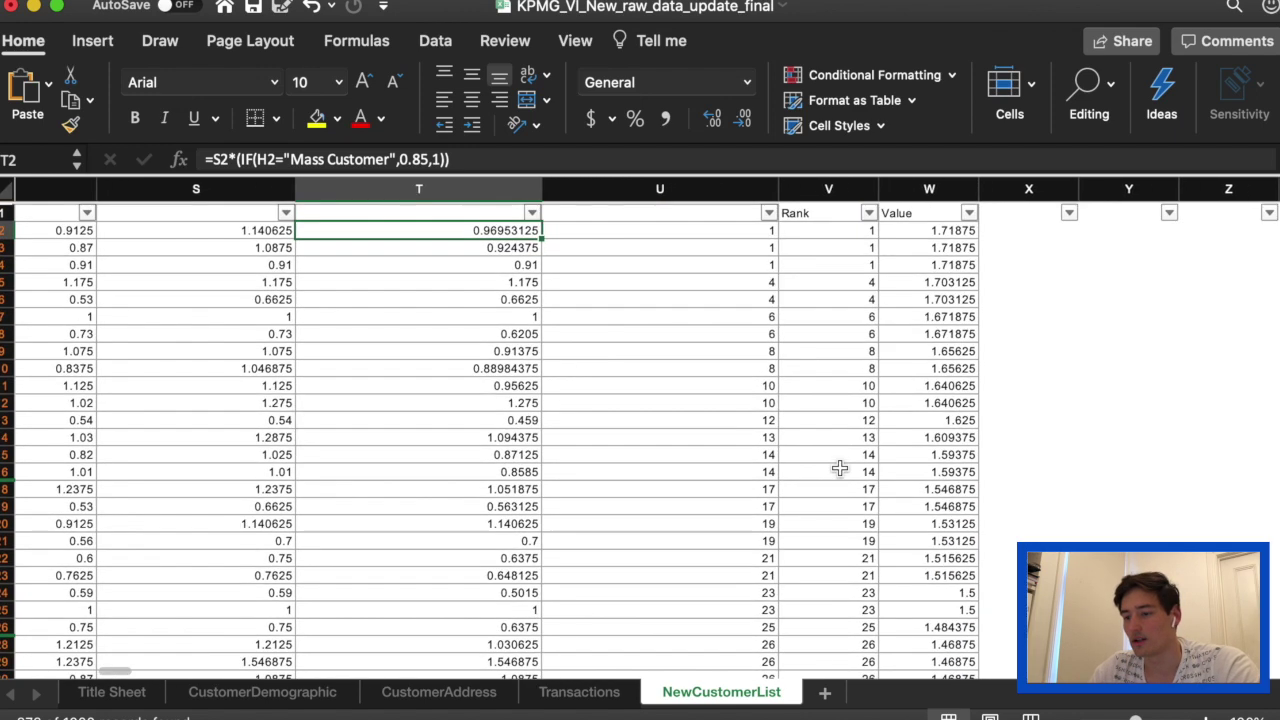
click(714, 230)
click(726, 304)
click(723, 365)
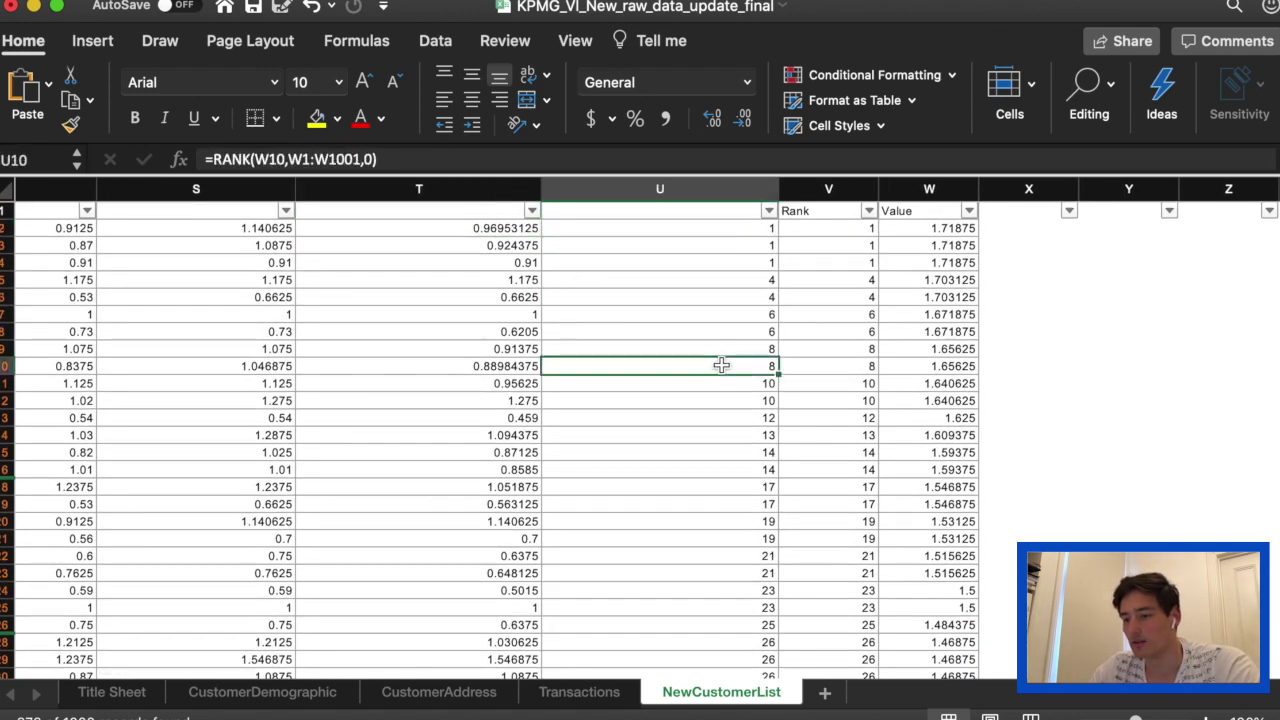
click(718, 457)
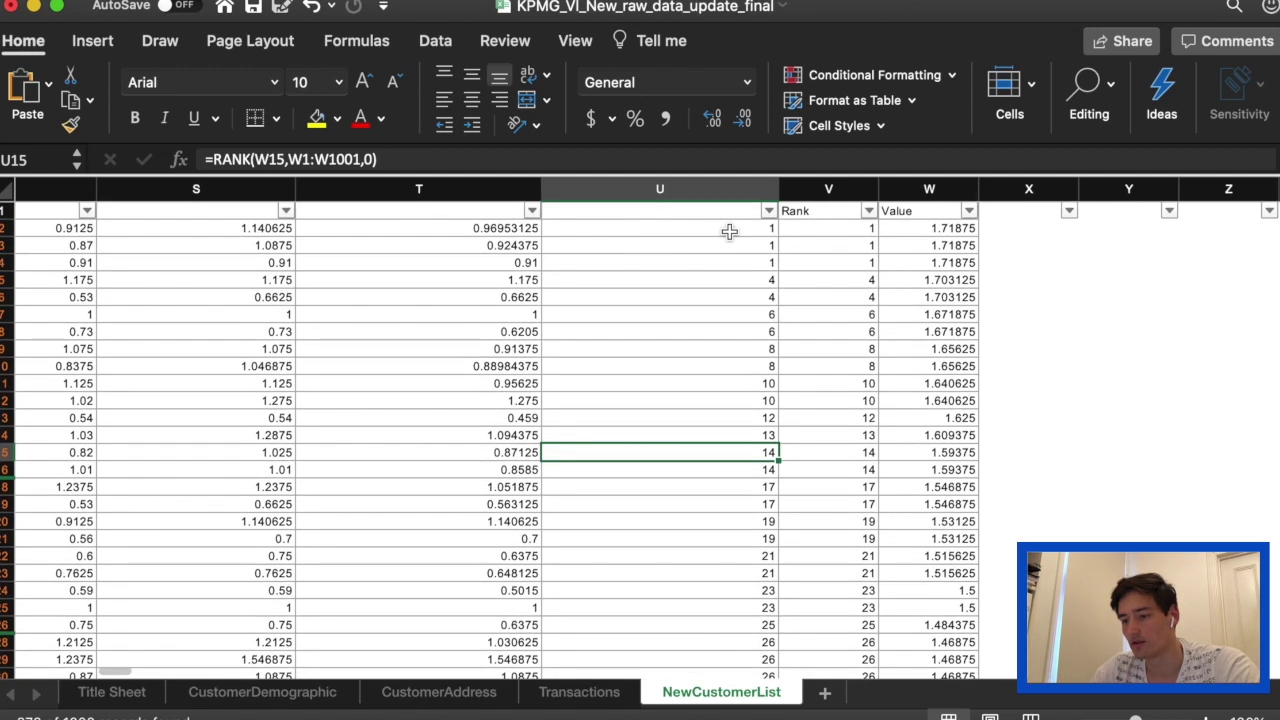
click(728, 232)
click(309, 160)
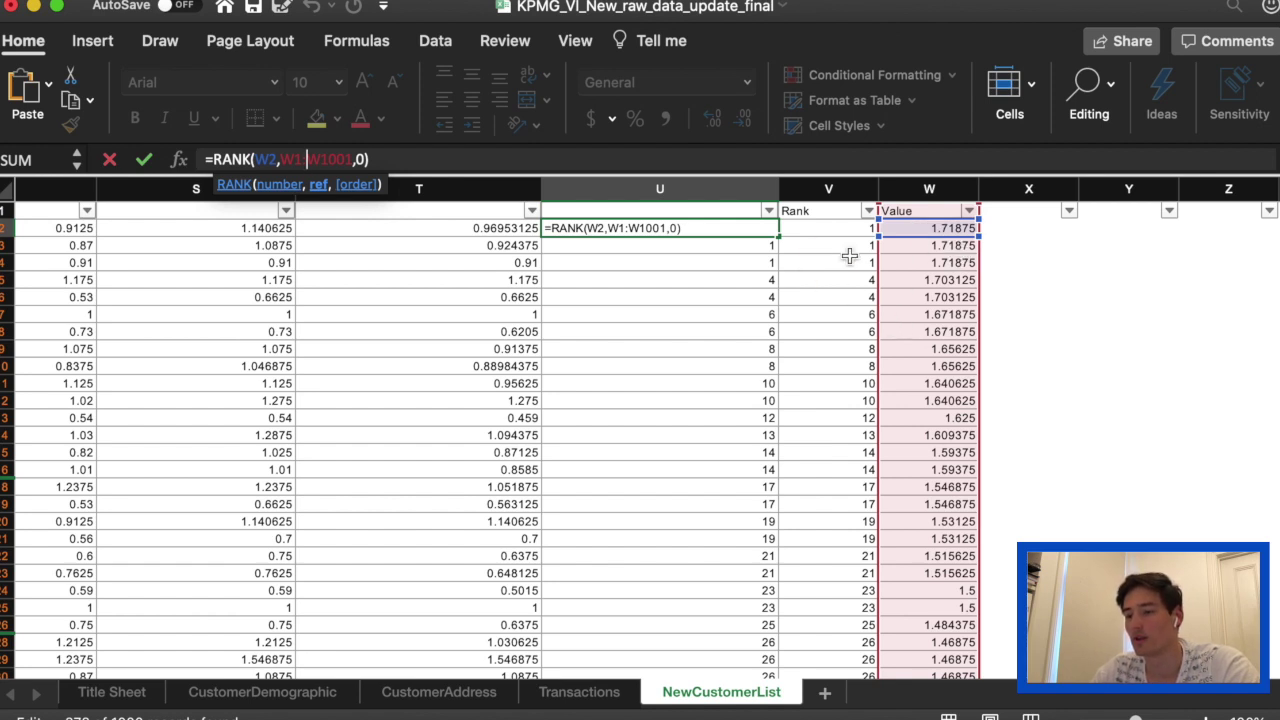
click(675, 238)
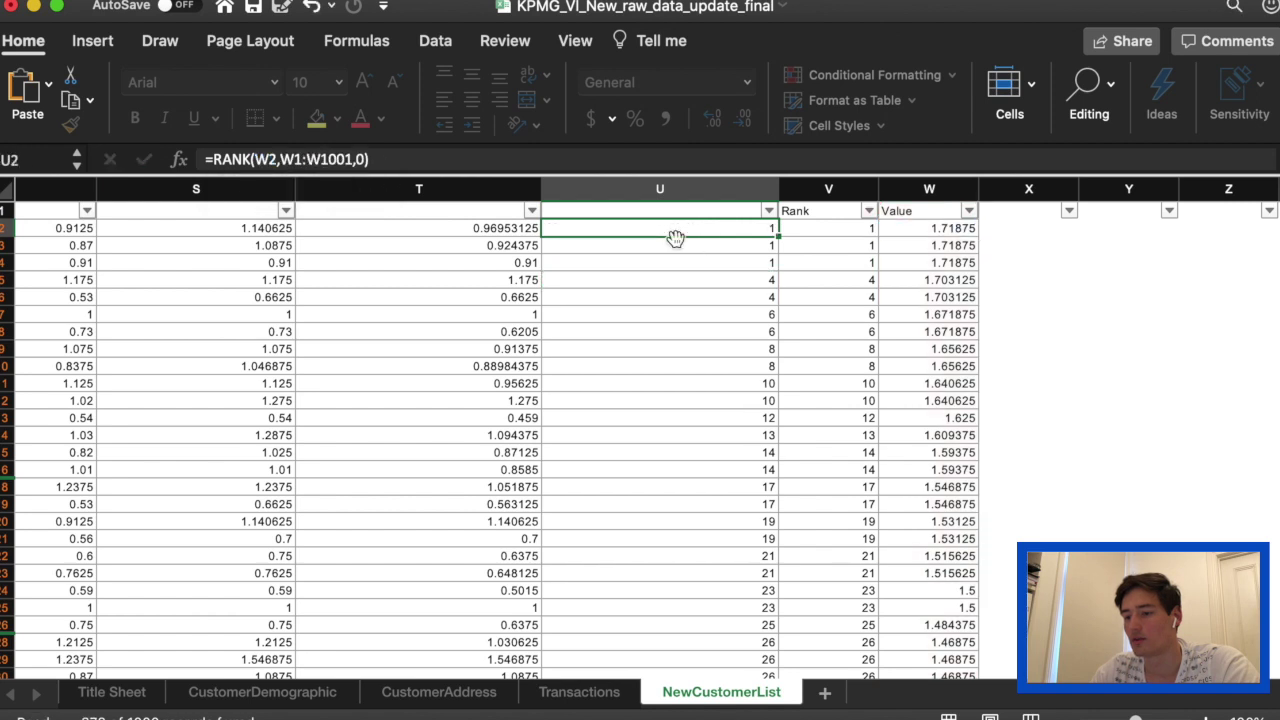
click(802, 229)
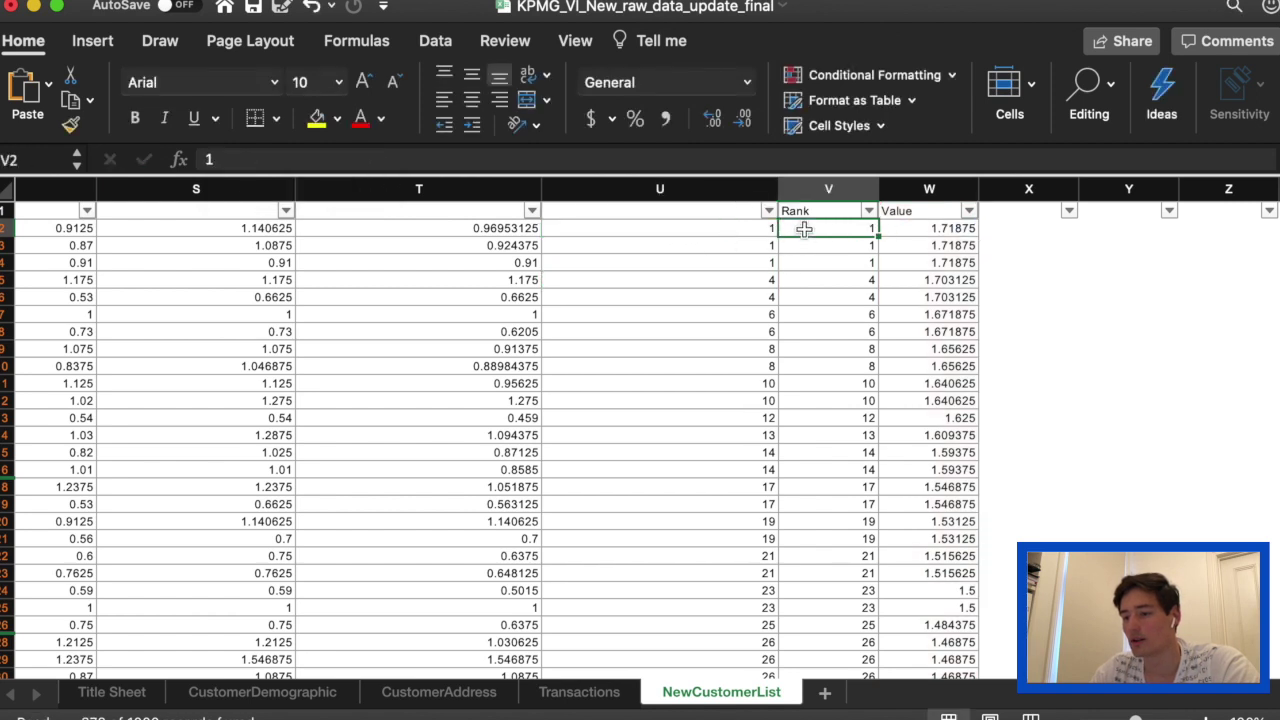
click(699, 211)
scroll(802, 359, down, 5)
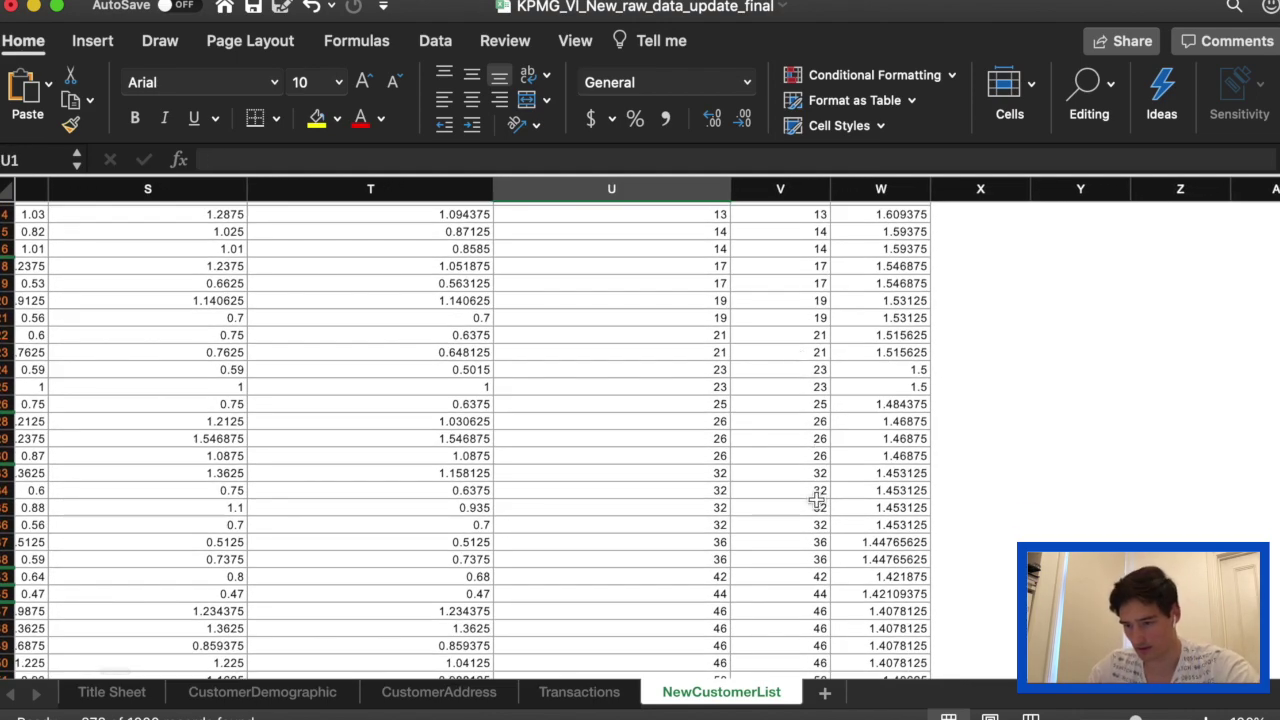
scroll(817, 460, down, 5)
scroll(817, 485, down, 4)
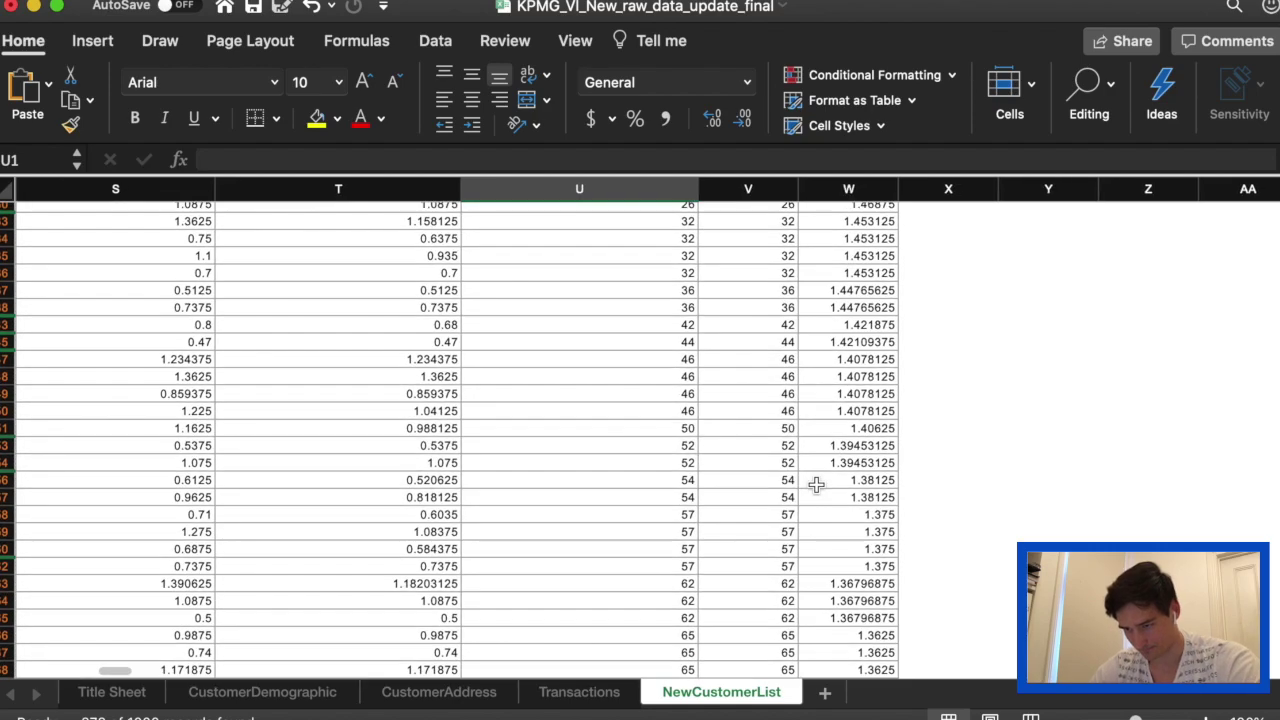
scroll(810, 556, down, 10)
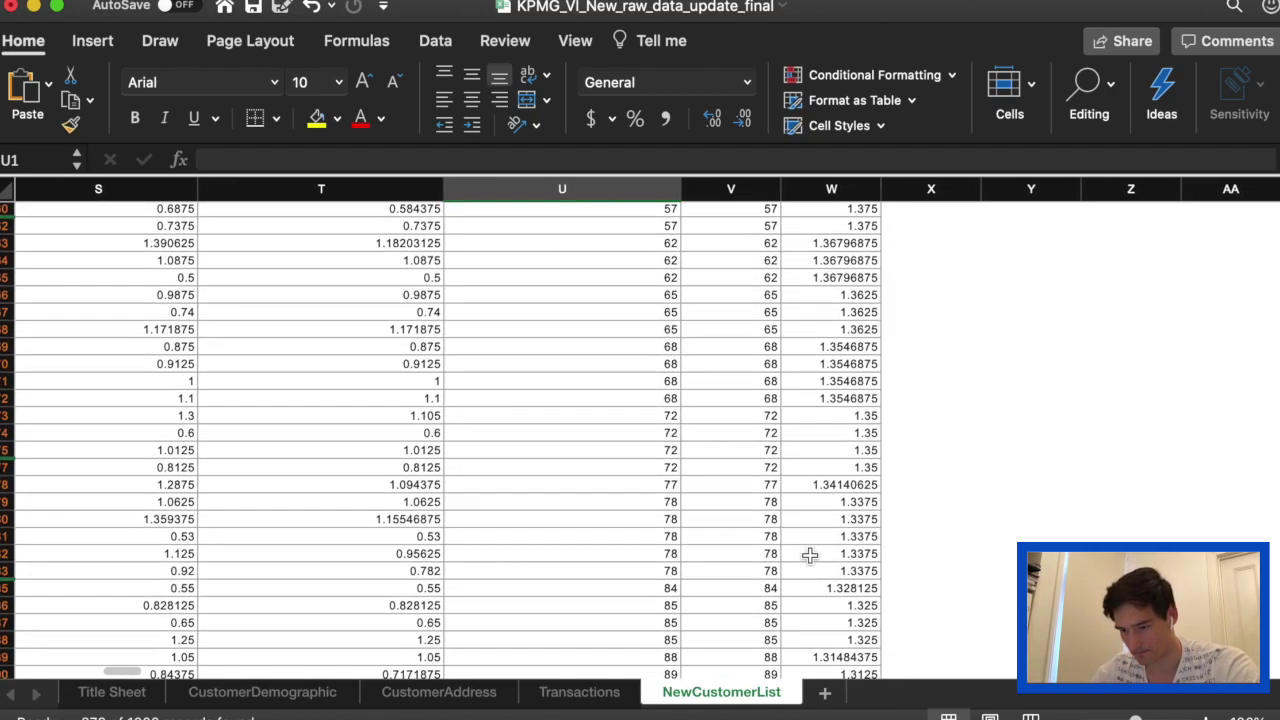
scroll(810, 556, up, 2)
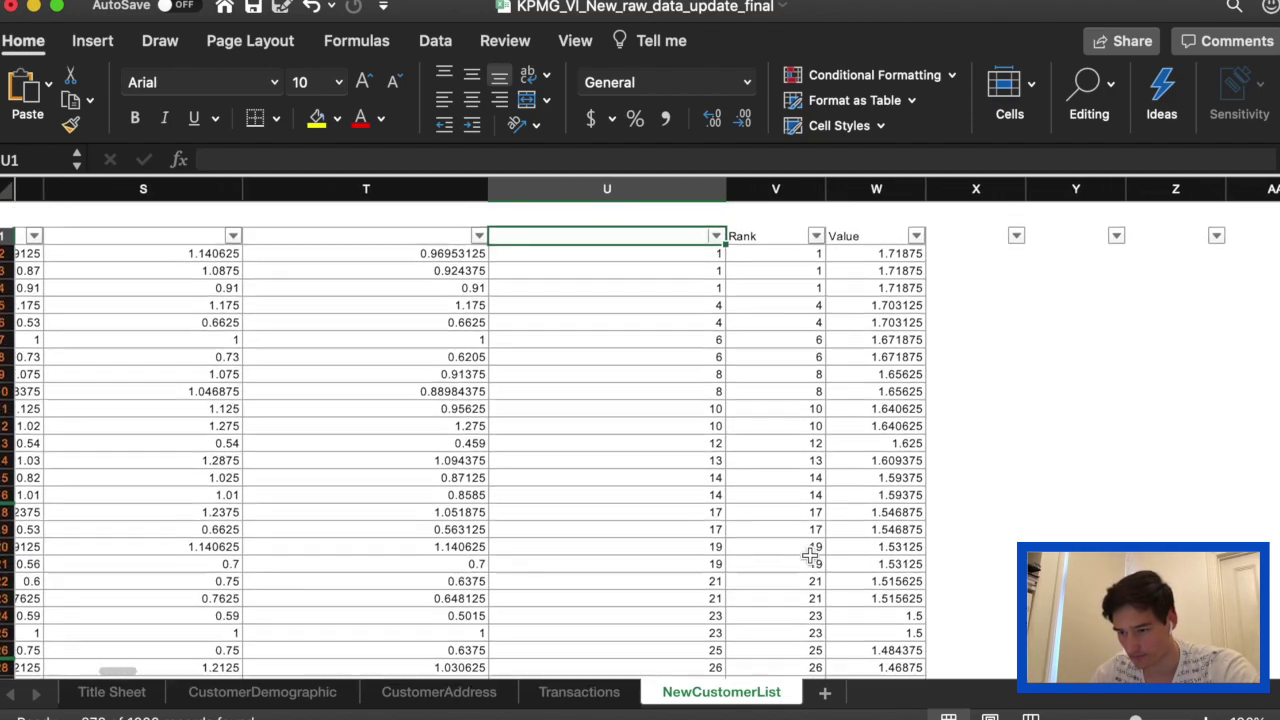
scroll(800, 500, down, 1)
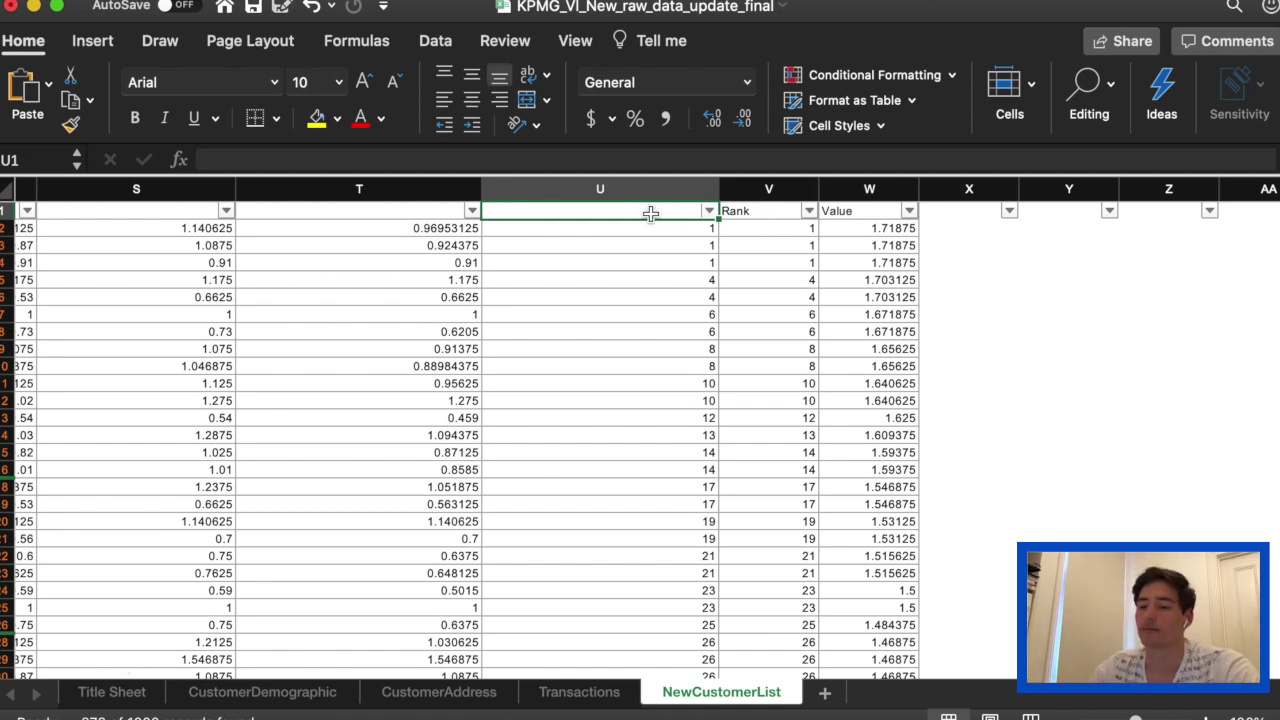
text(Rank)
Step: Confirm 'Rank' as the U1 header and delete the old duplicate Rank column V
key(Return)
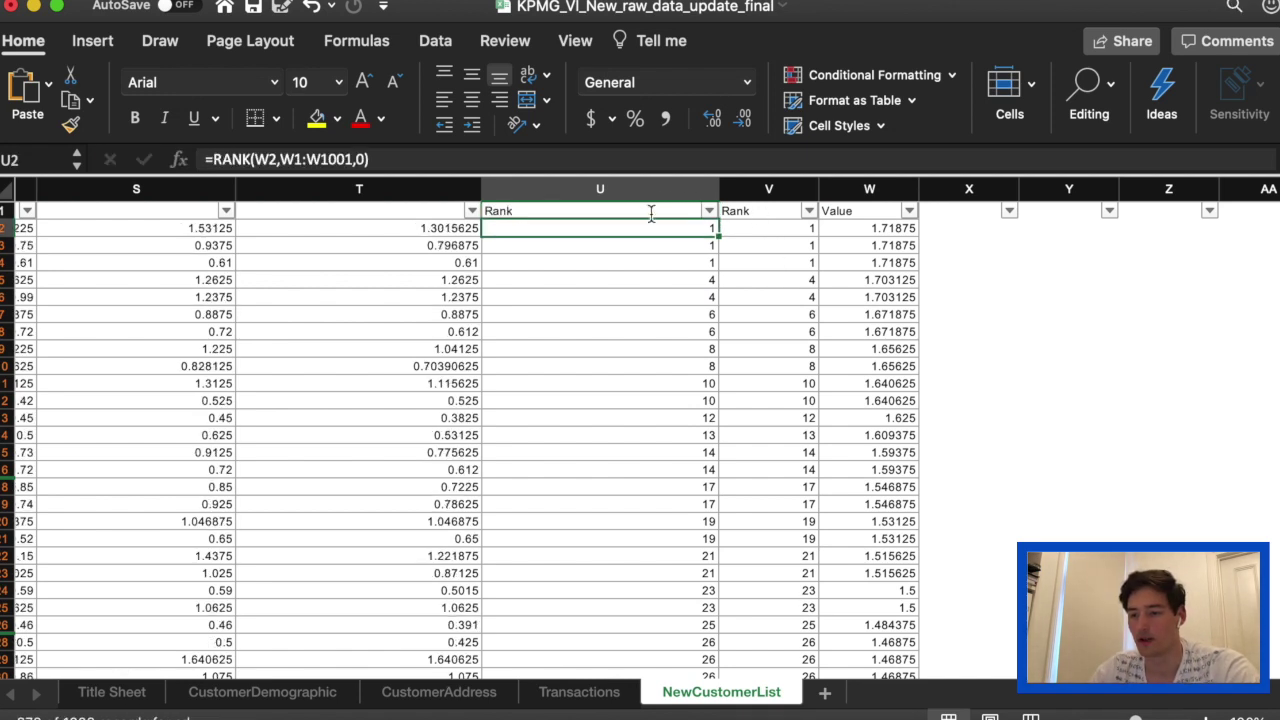
click(772, 192)
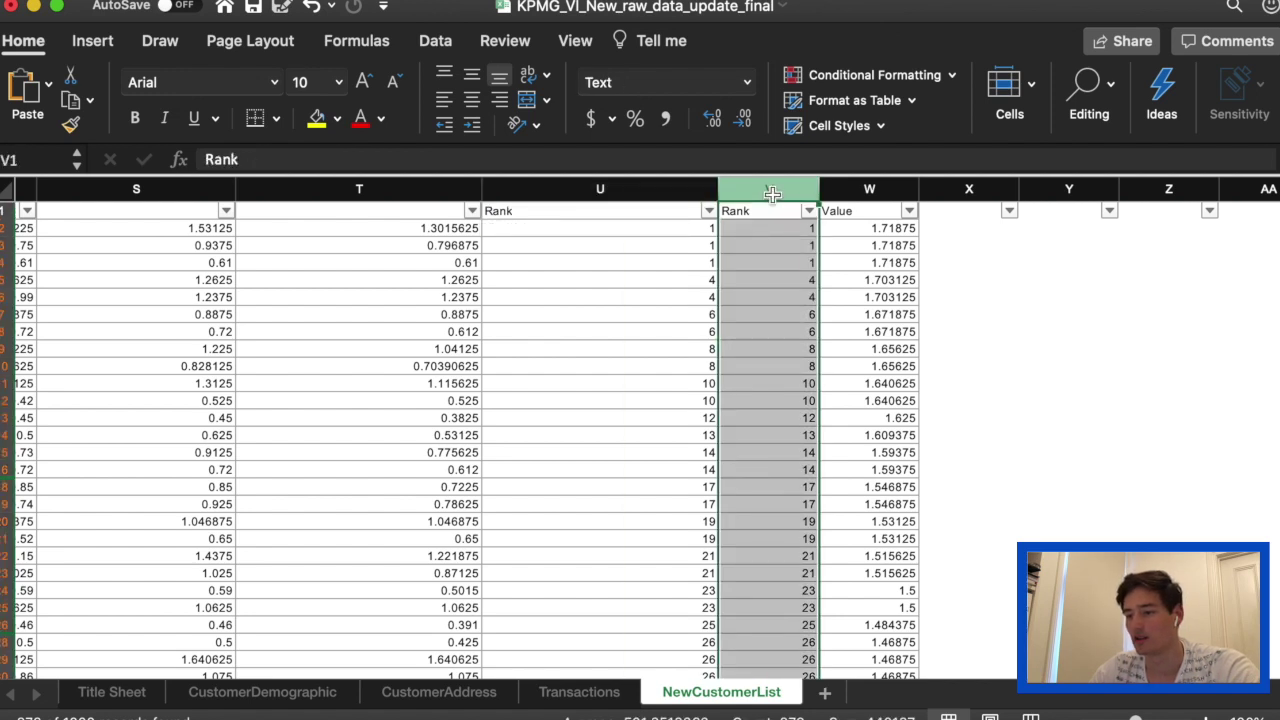
click(771, 246)
click(775, 193)
right_click(775, 194)
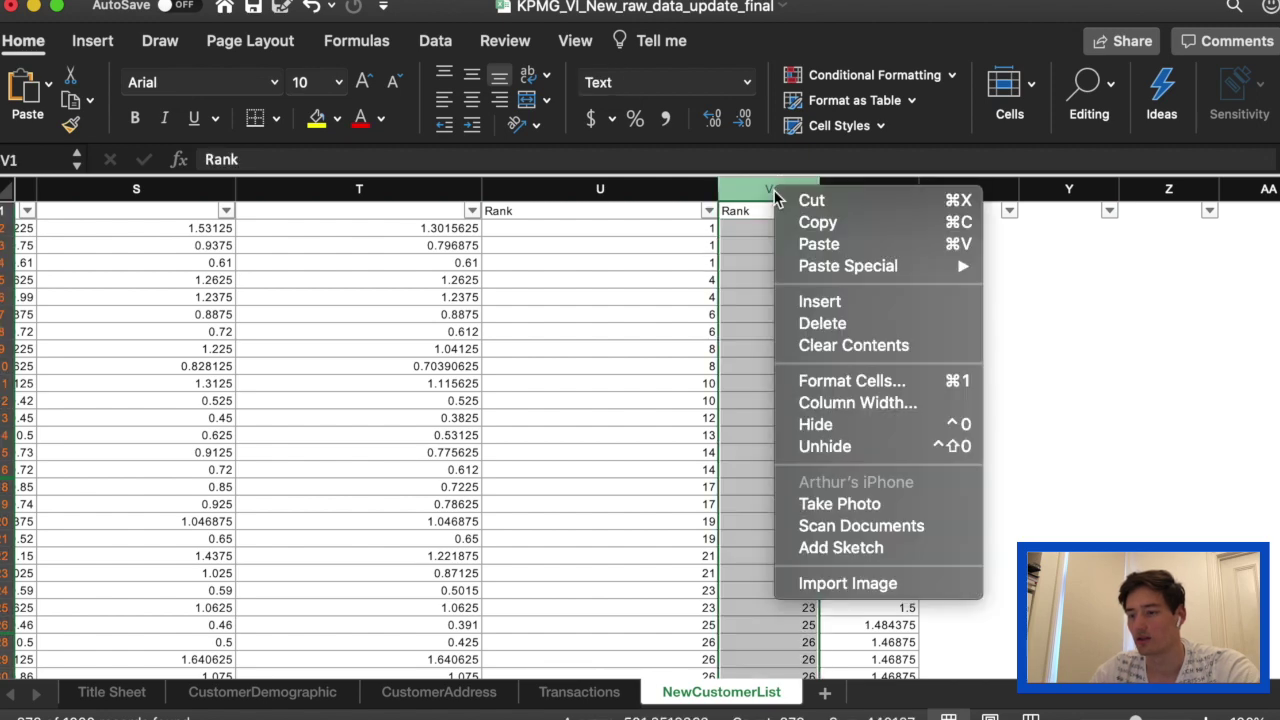
click(820, 323)
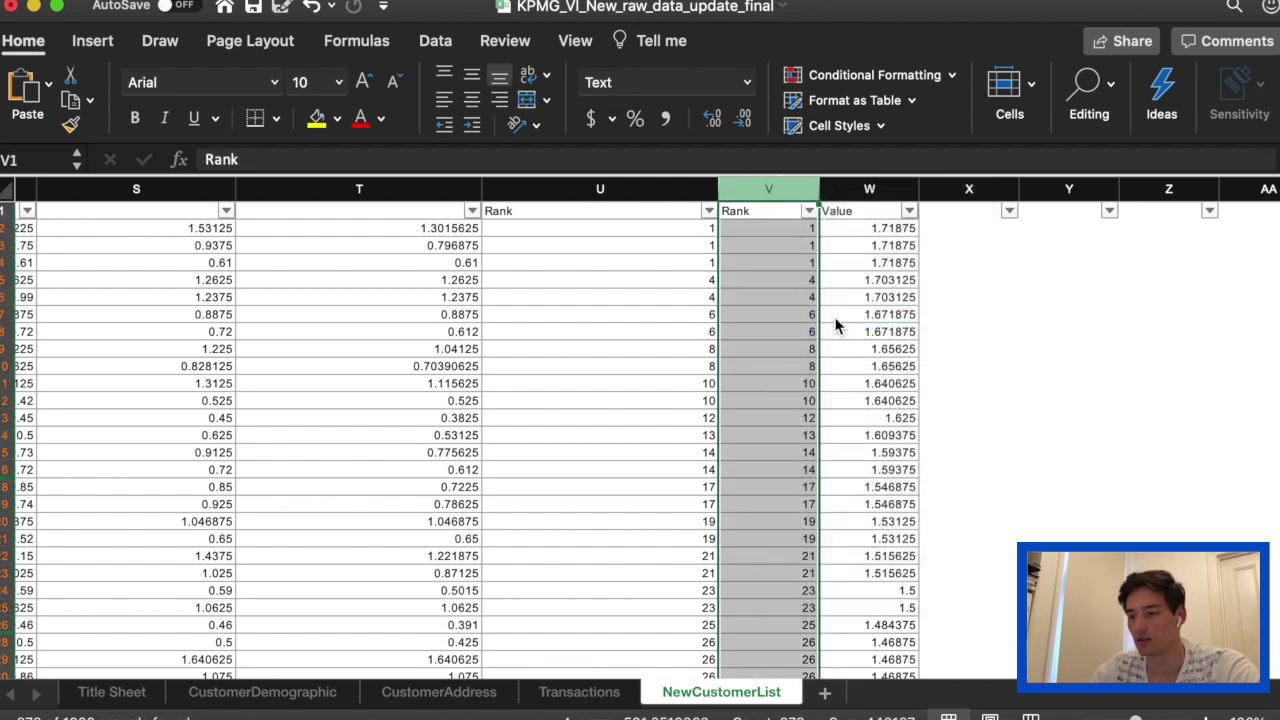
scroll(608, 287, left, 5)
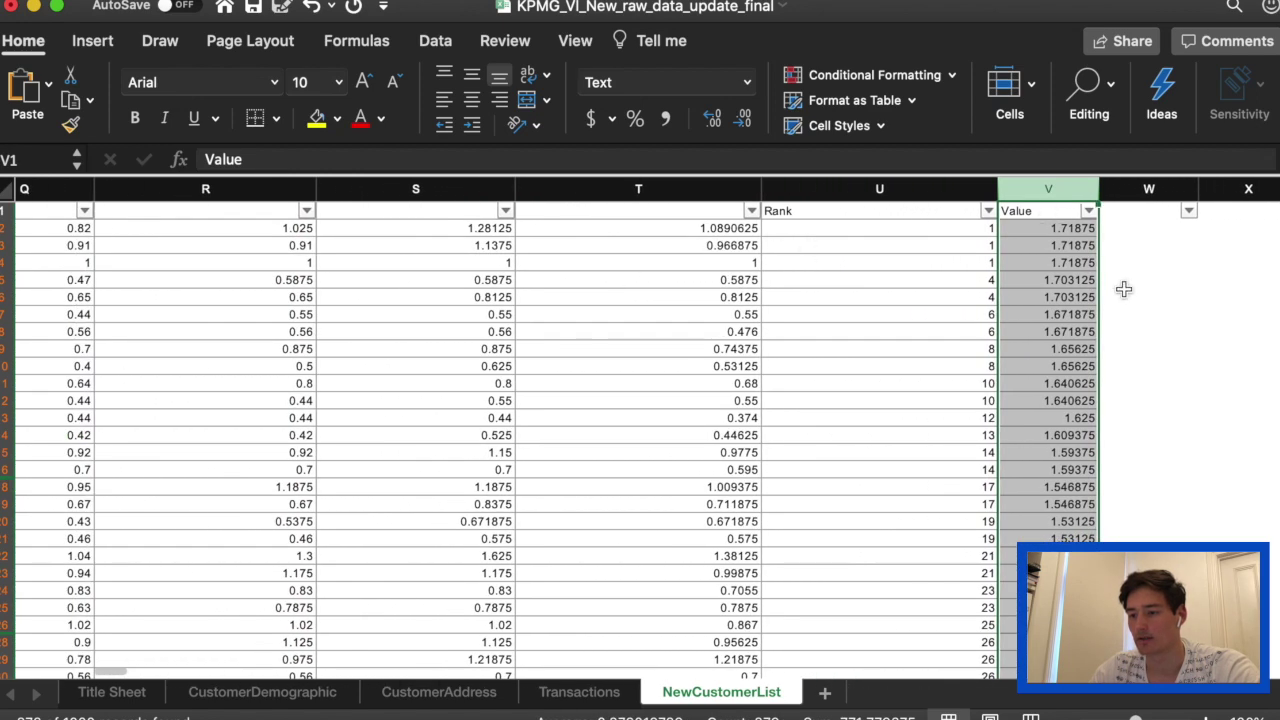
scroll(1123, 289, right, 2)
Step: Format the whole Value column V as Number
click(990, 232)
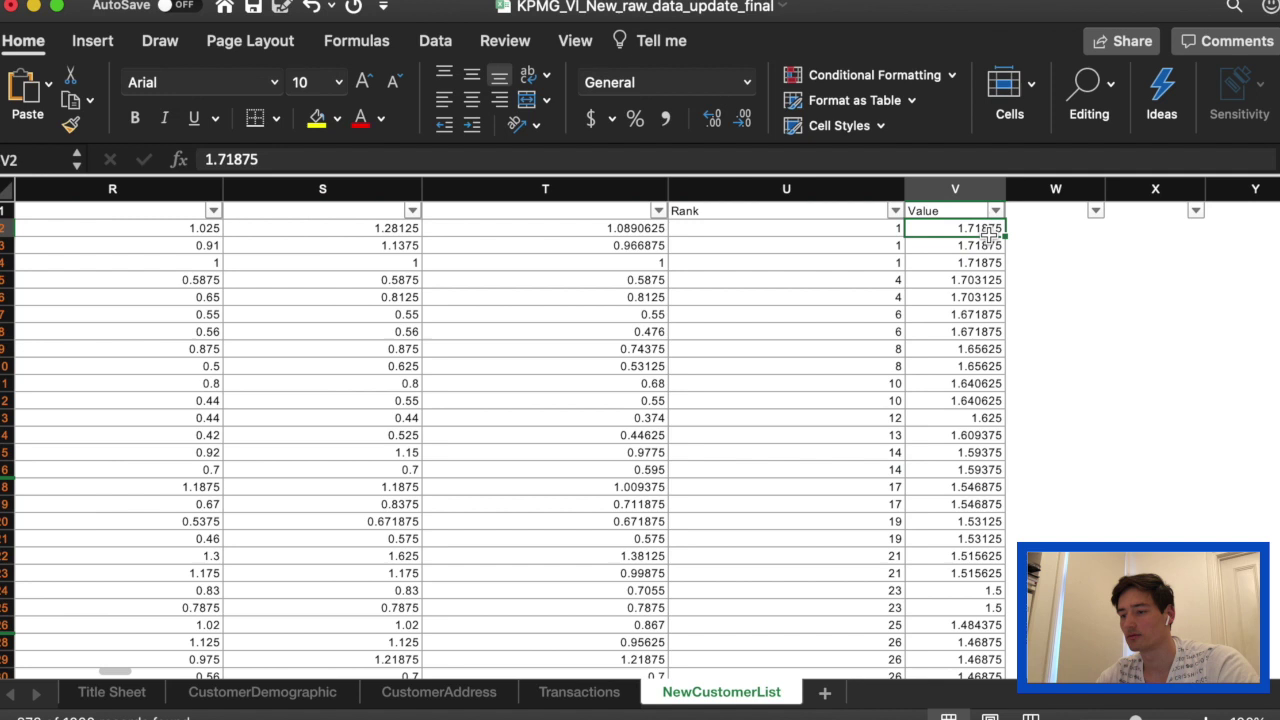
click(958, 189)
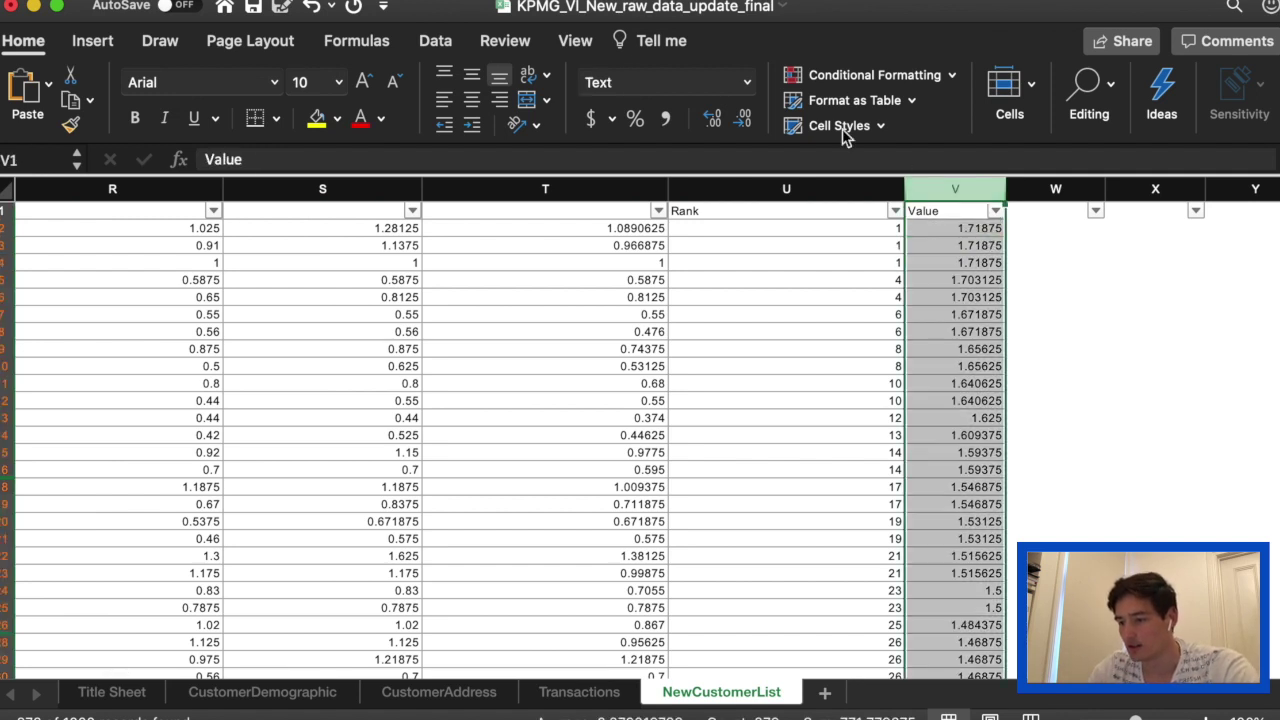
click(747, 82)
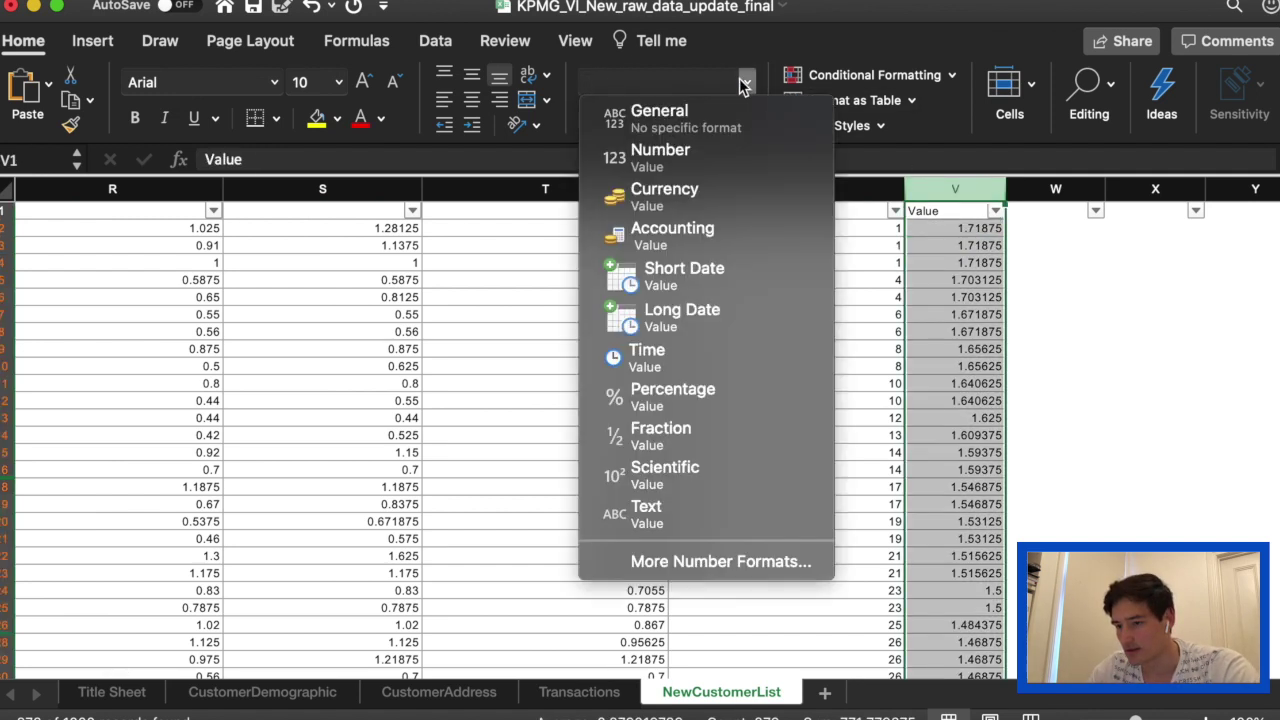
click(707, 171)
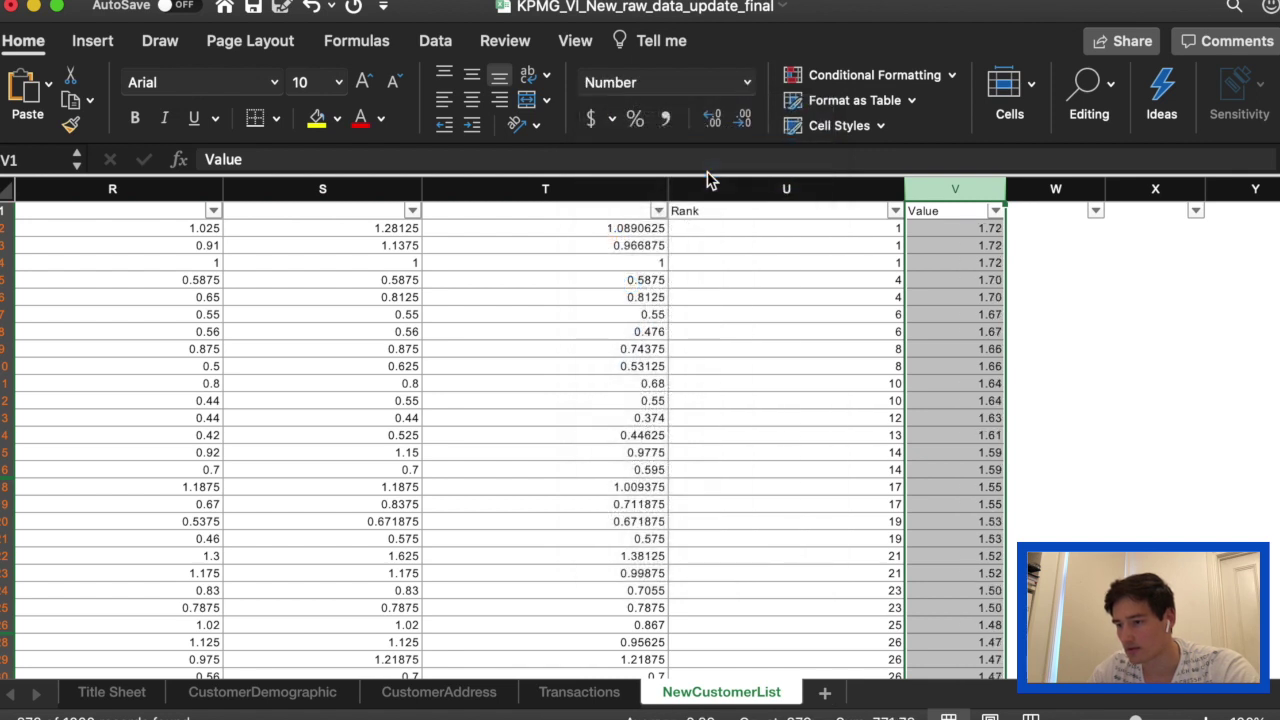
Step: Adjust column V's decimal places until three show, e.g. 1.719 and 1.703
click(714, 119)
click(714, 119)
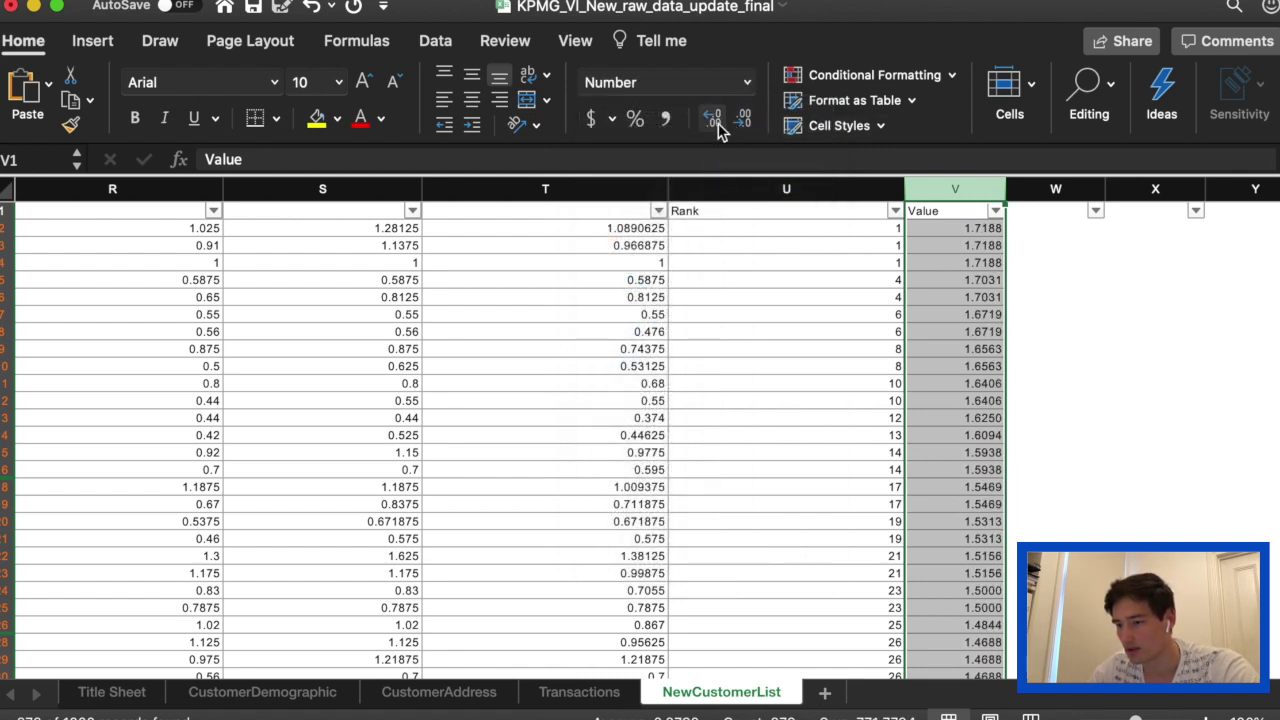
click(714, 119)
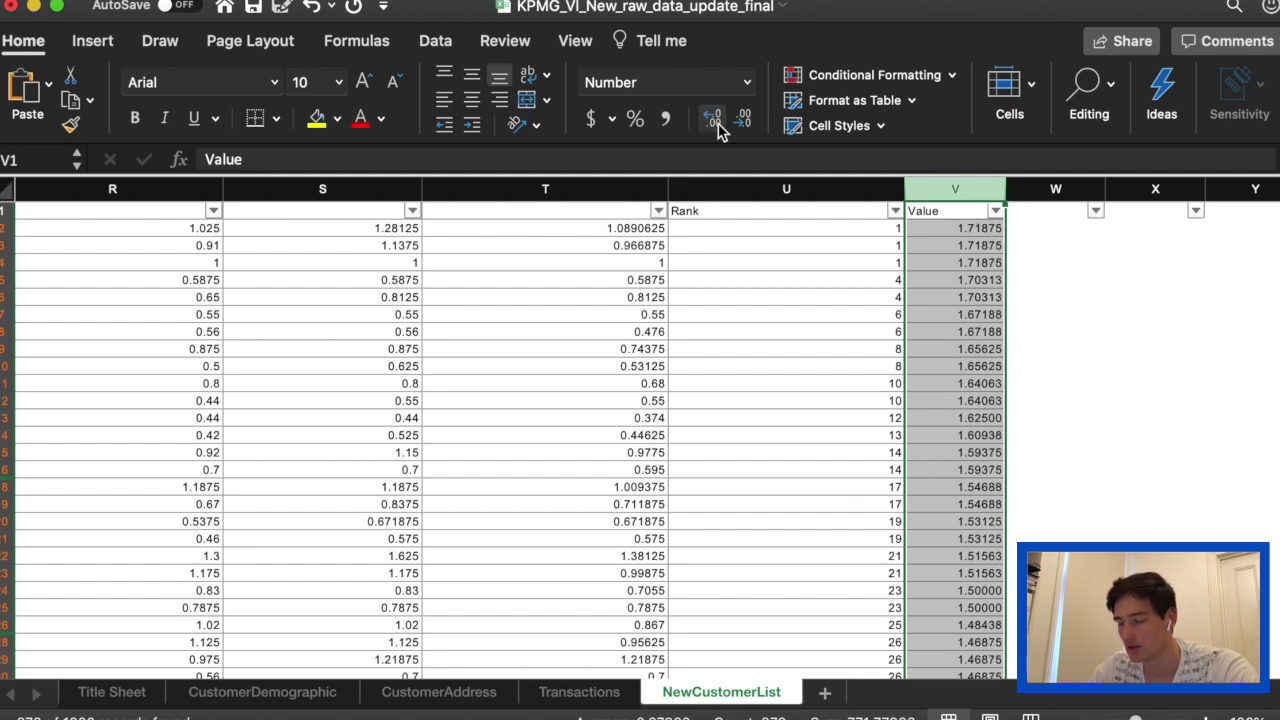
click(714, 119)
click(714, 119)
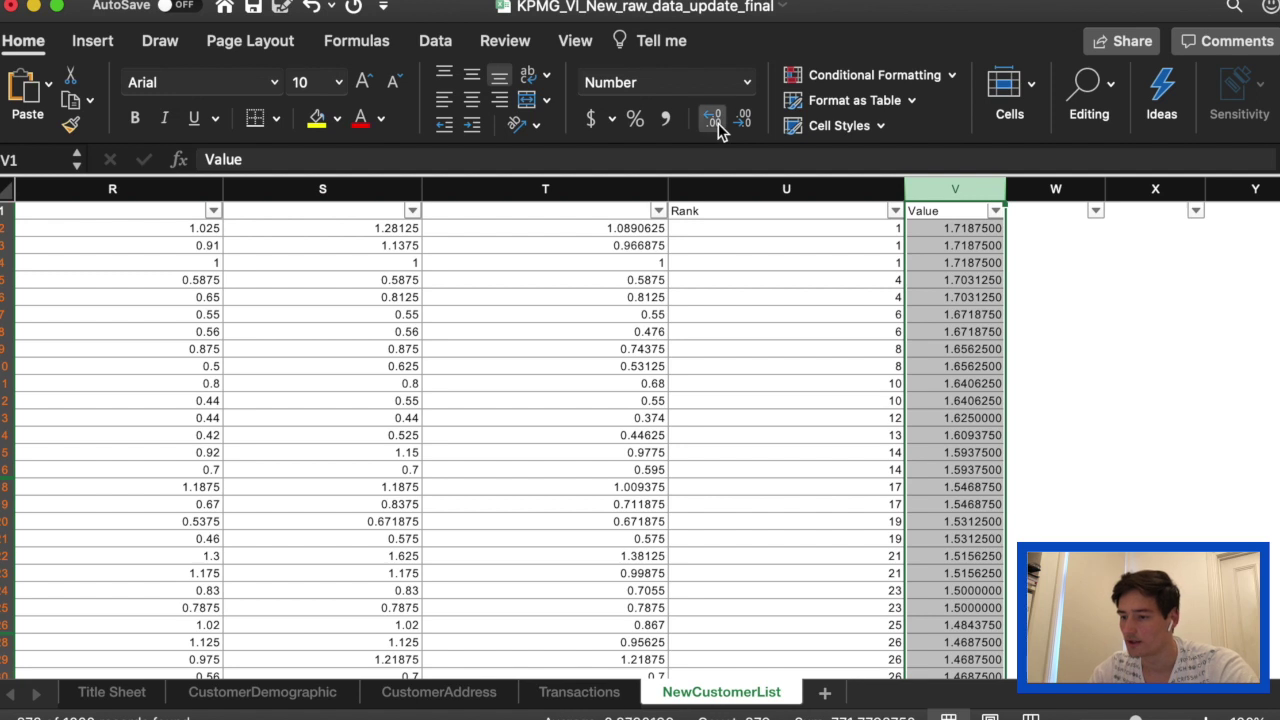
click(742, 119)
click(742, 119)
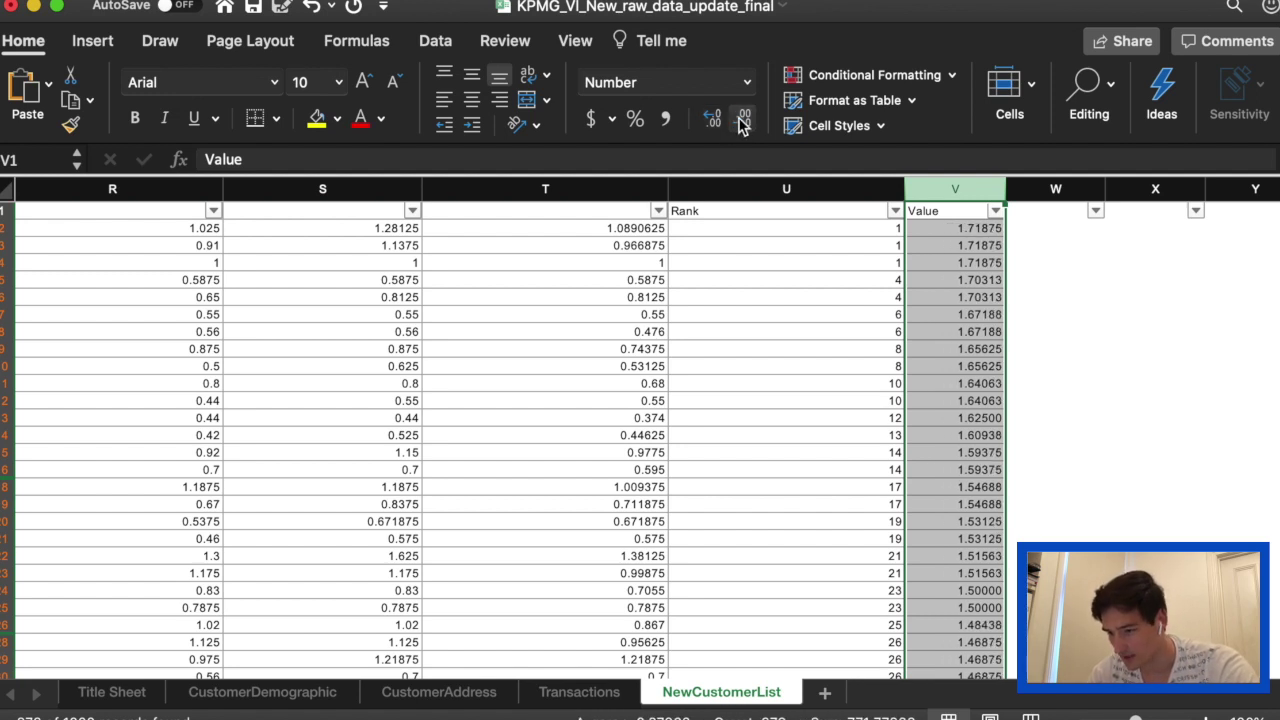
click(743, 121)
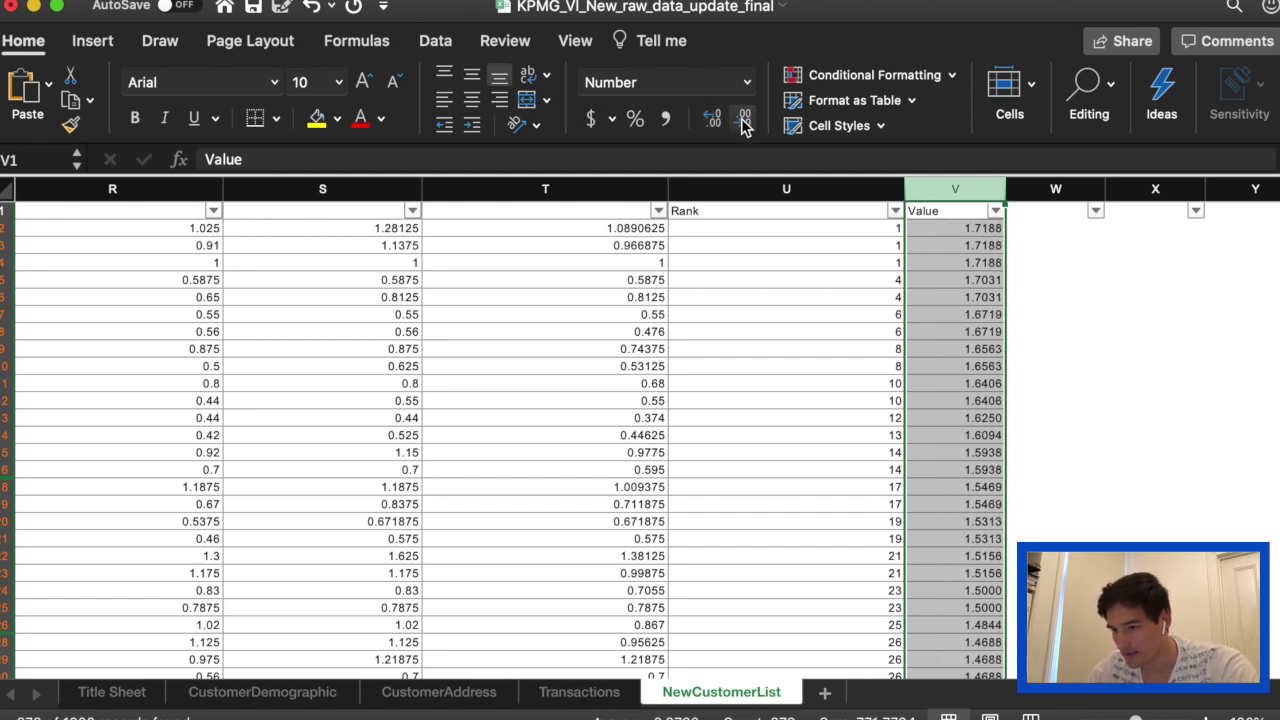
click(743, 121)
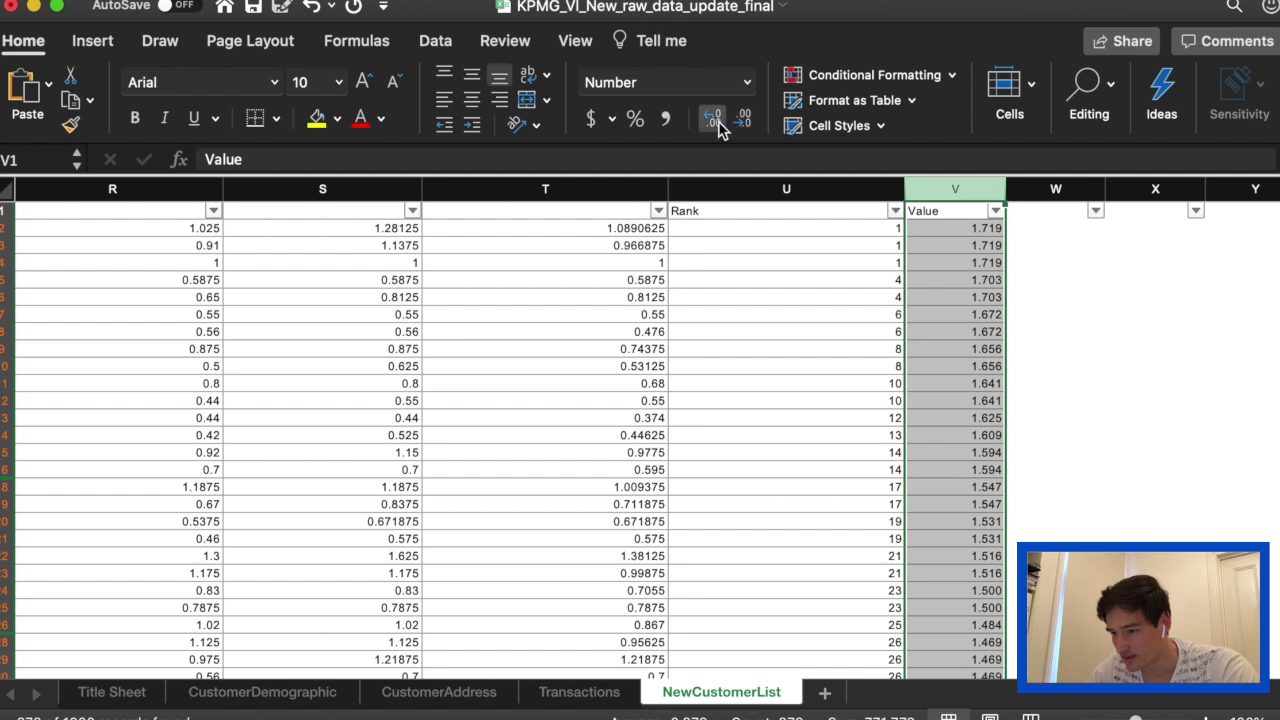
click(716, 122)
click(716, 122)
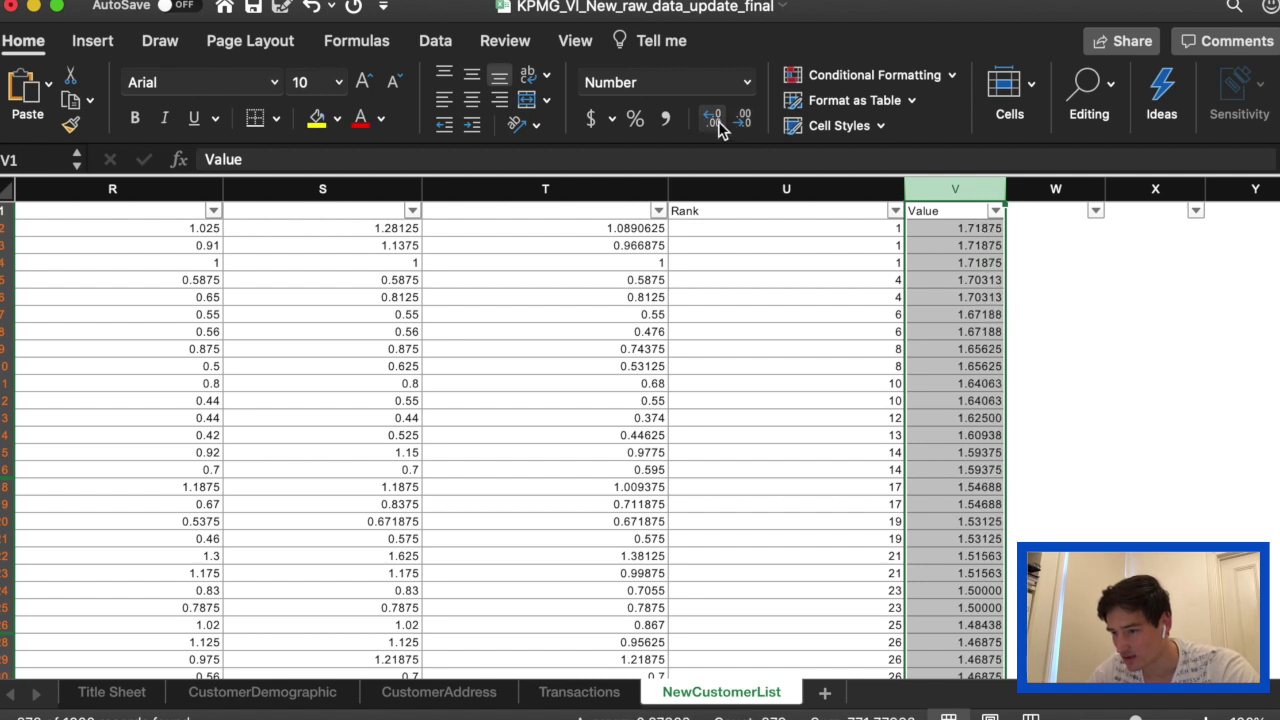
click(716, 122)
click(745, 121)
click(745, 121)
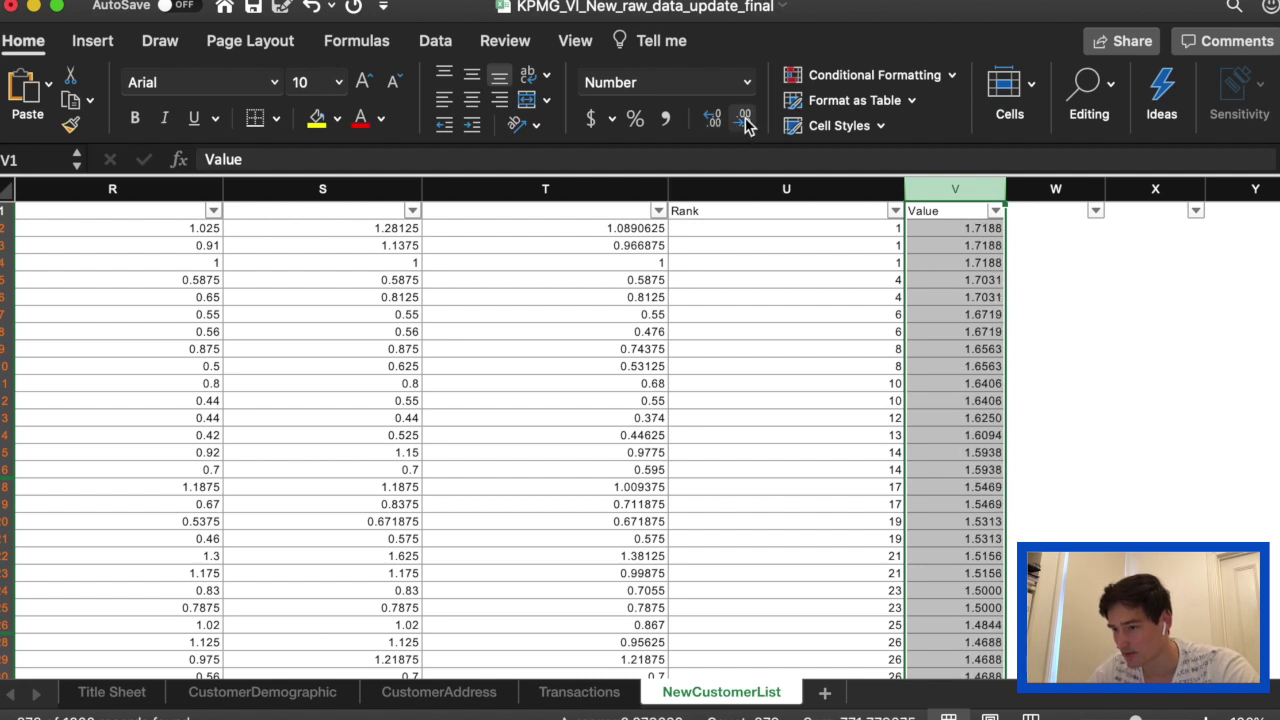
click(745, 121)
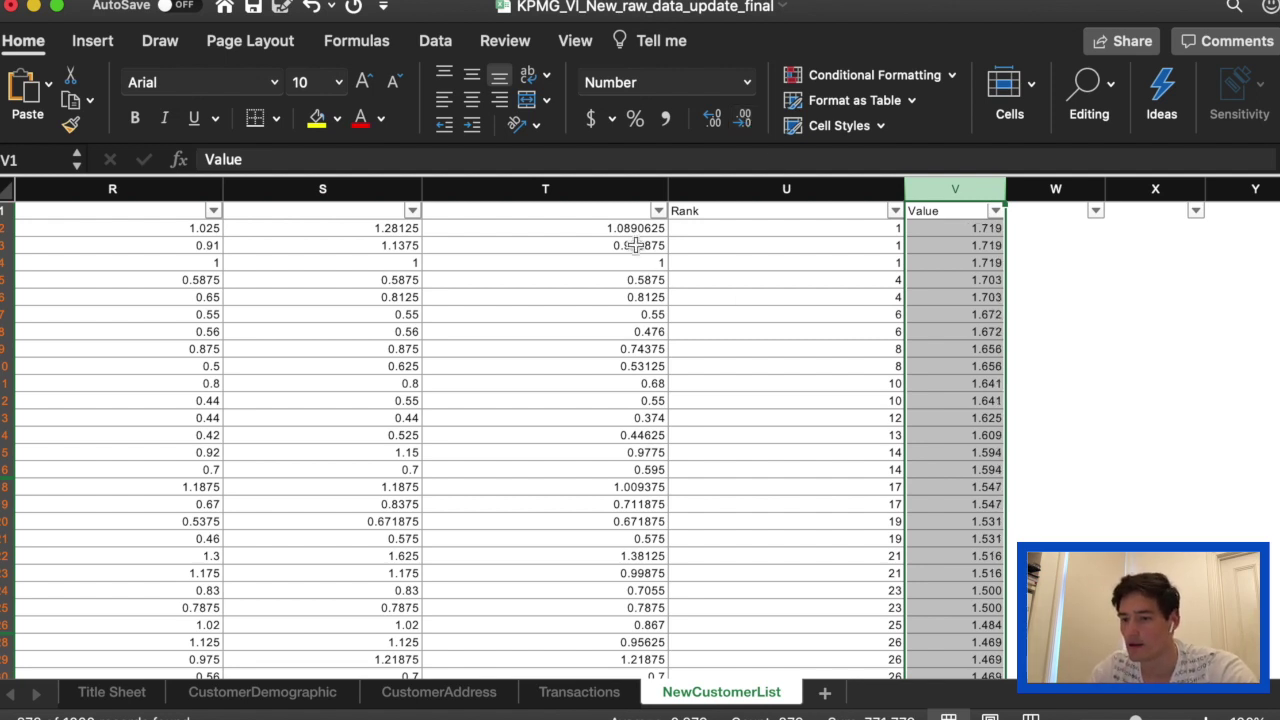
click(635, 190)
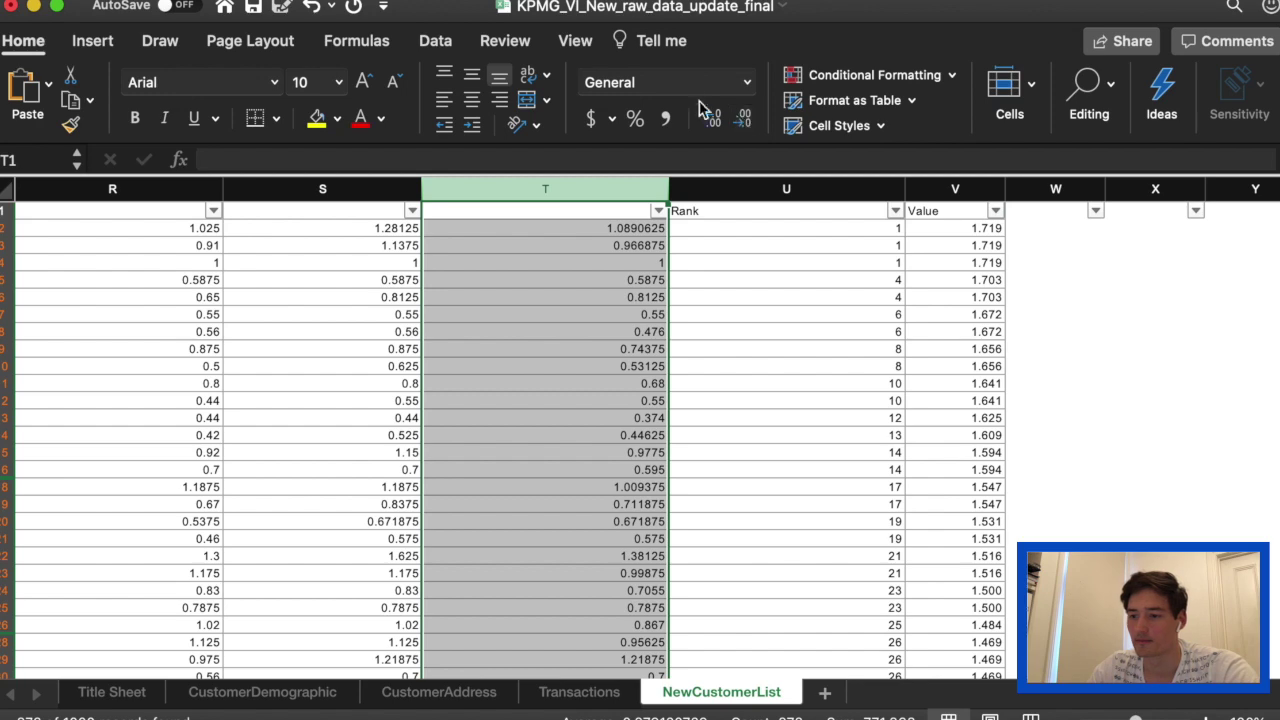
Step: Format columns T and S as Number with two decimal places
click(745, 84)
click(748, 152)
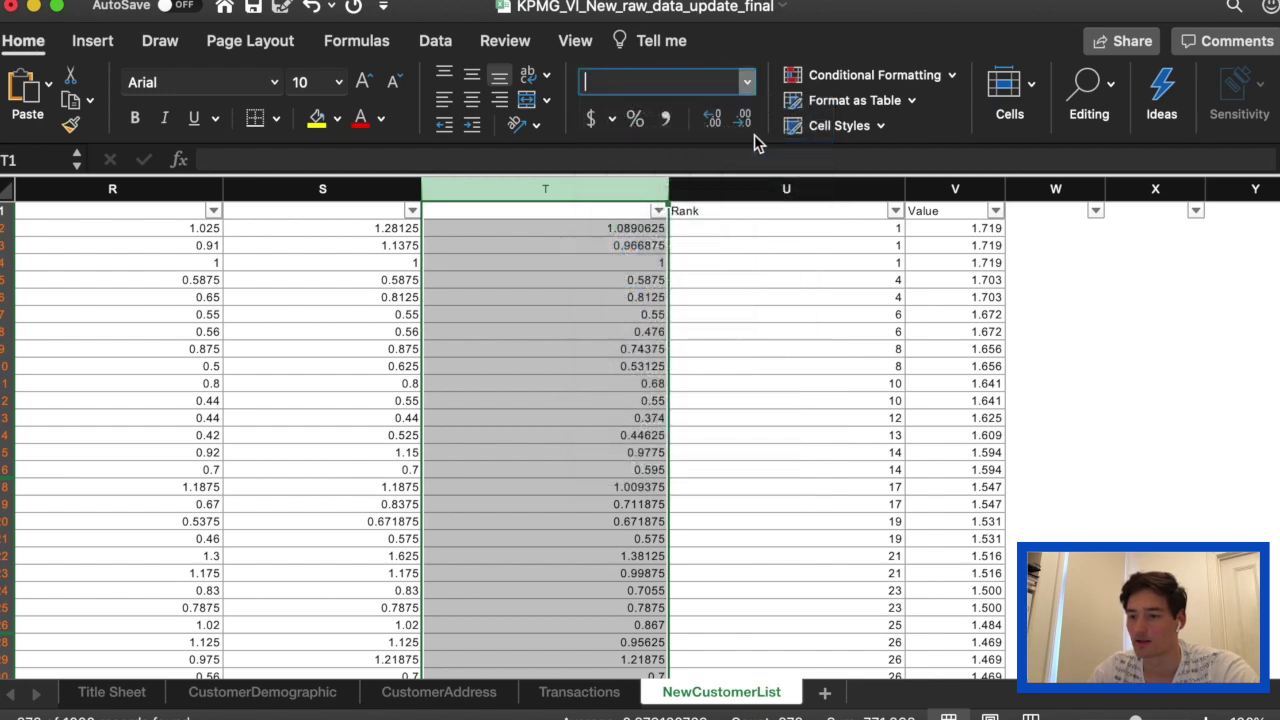
click(400, 228)
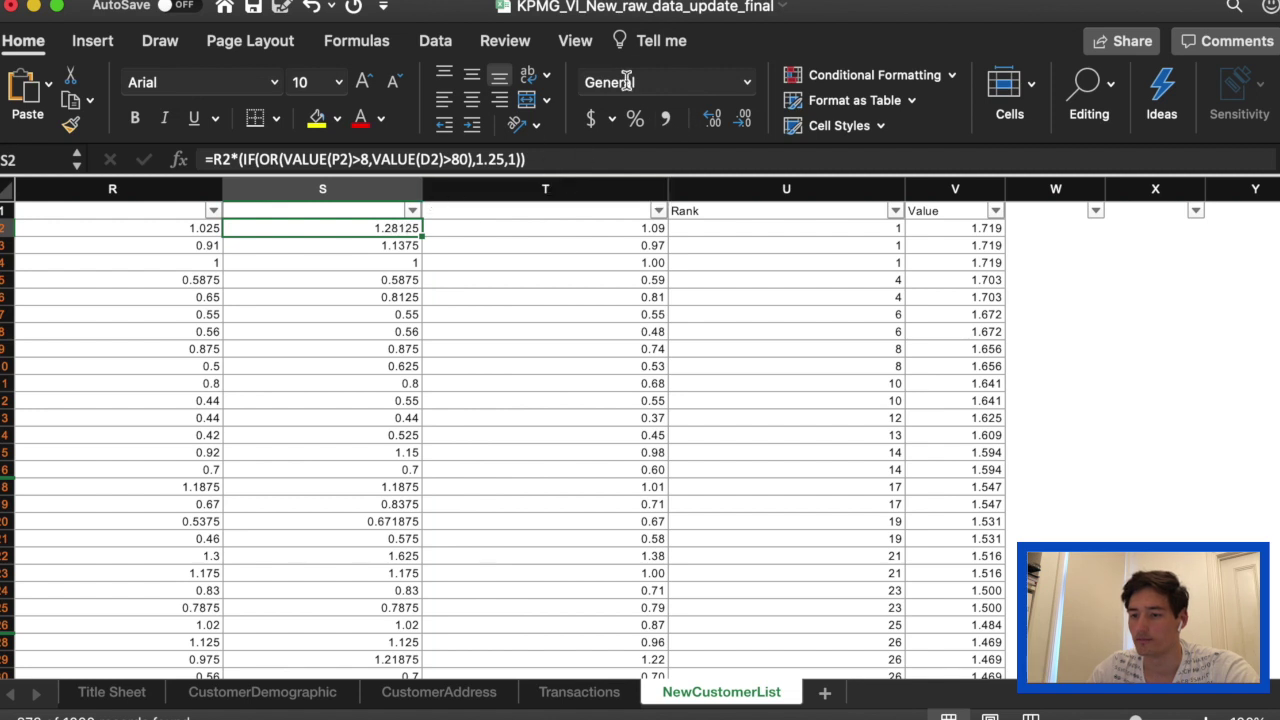
click(340, 190)
click(748, 82)
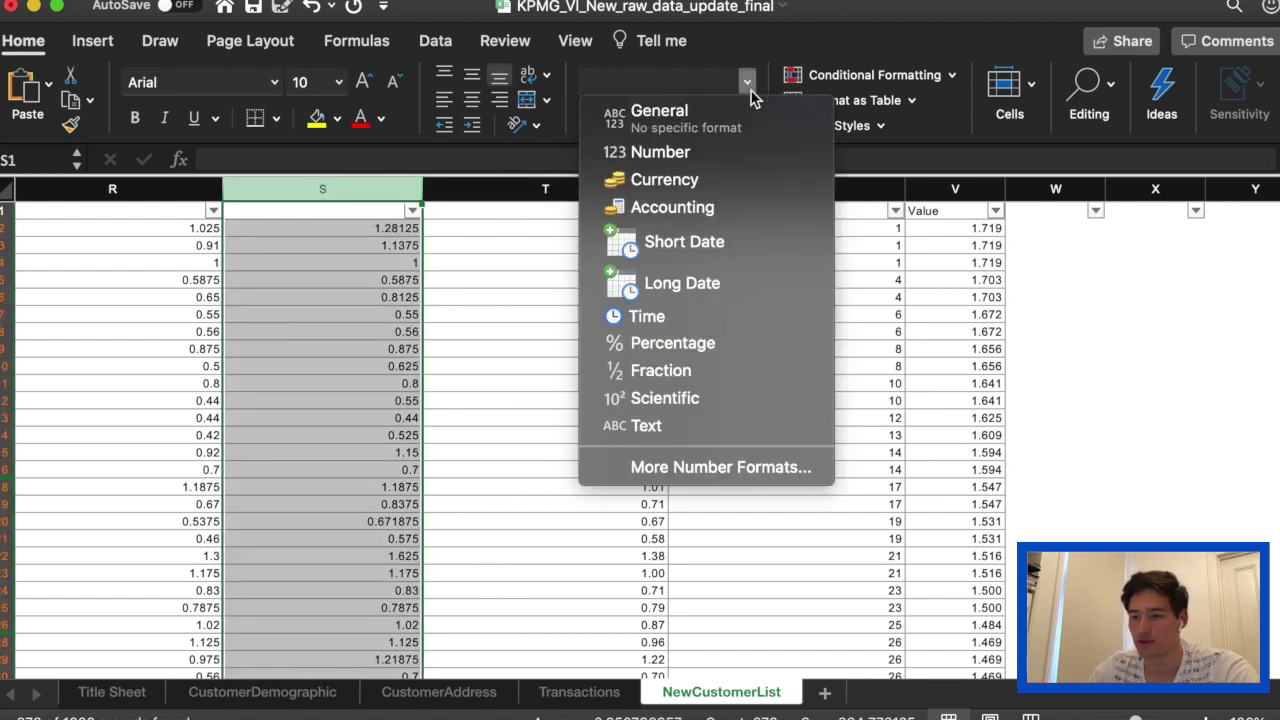
click(723, 157)
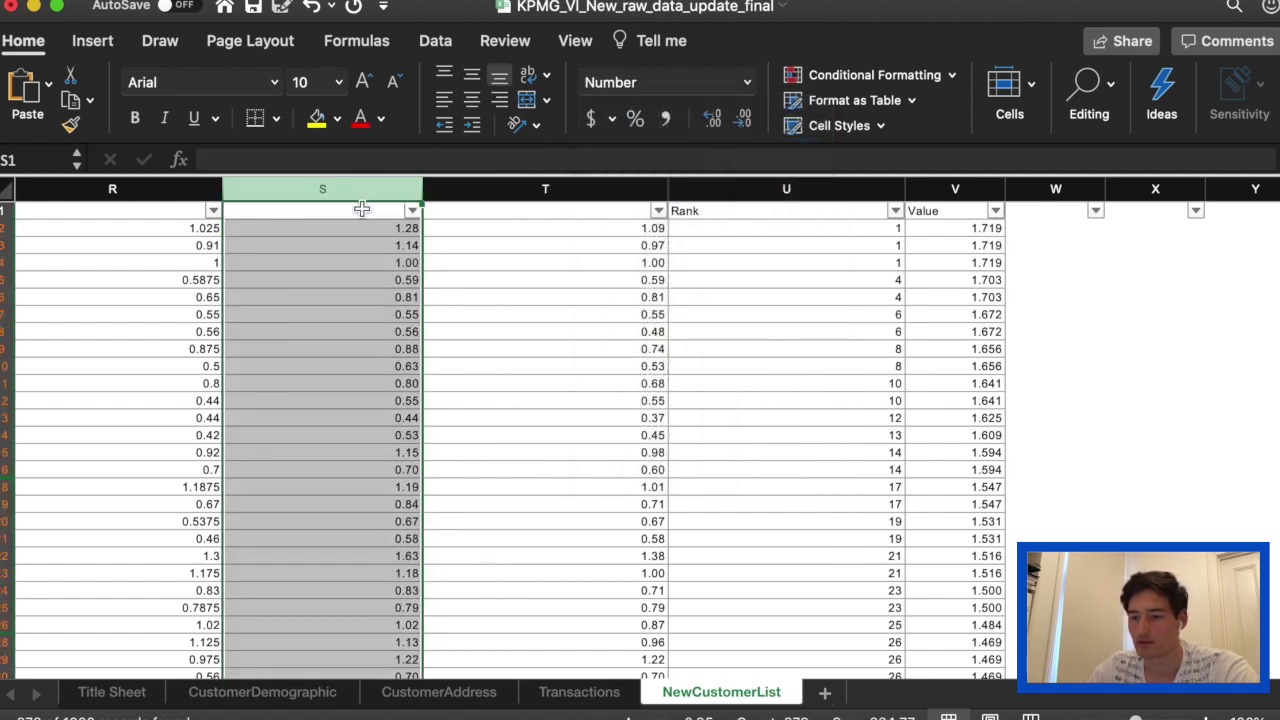
Step: Format columns R and Q as Number, then narrow column Q toward zero width
click(195, 194)
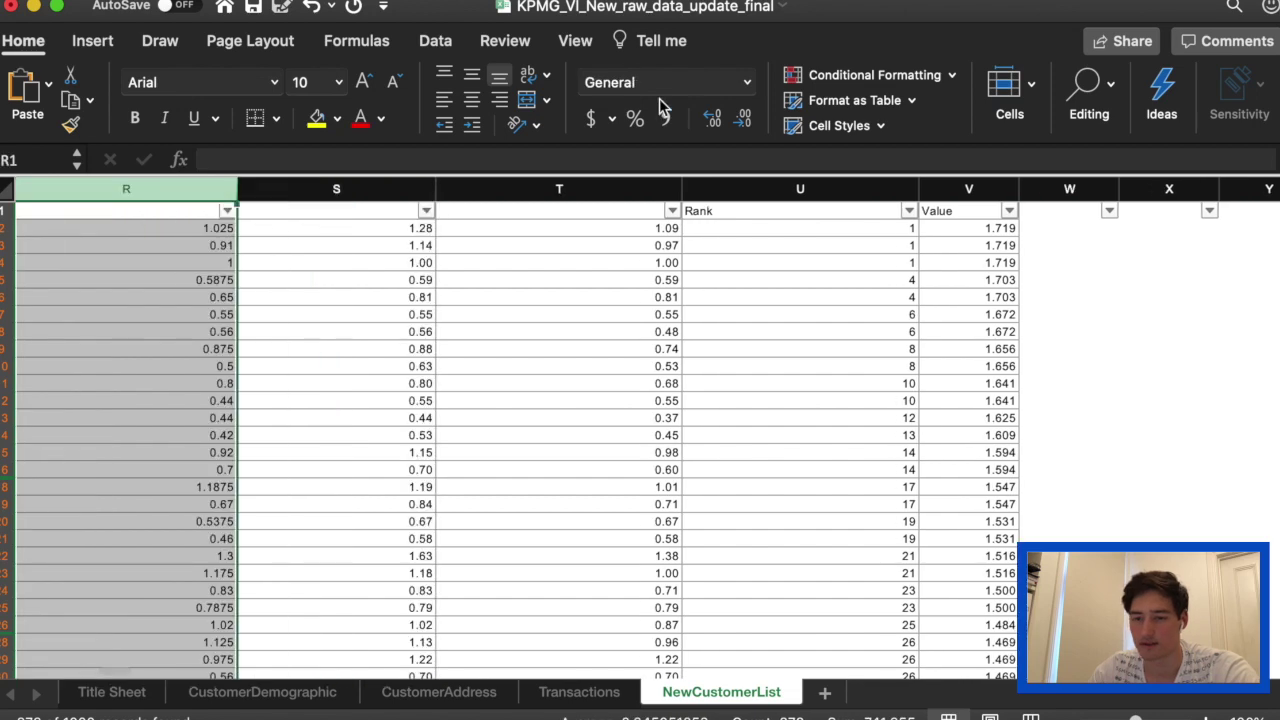
click(747, 82)
click(695, 157)
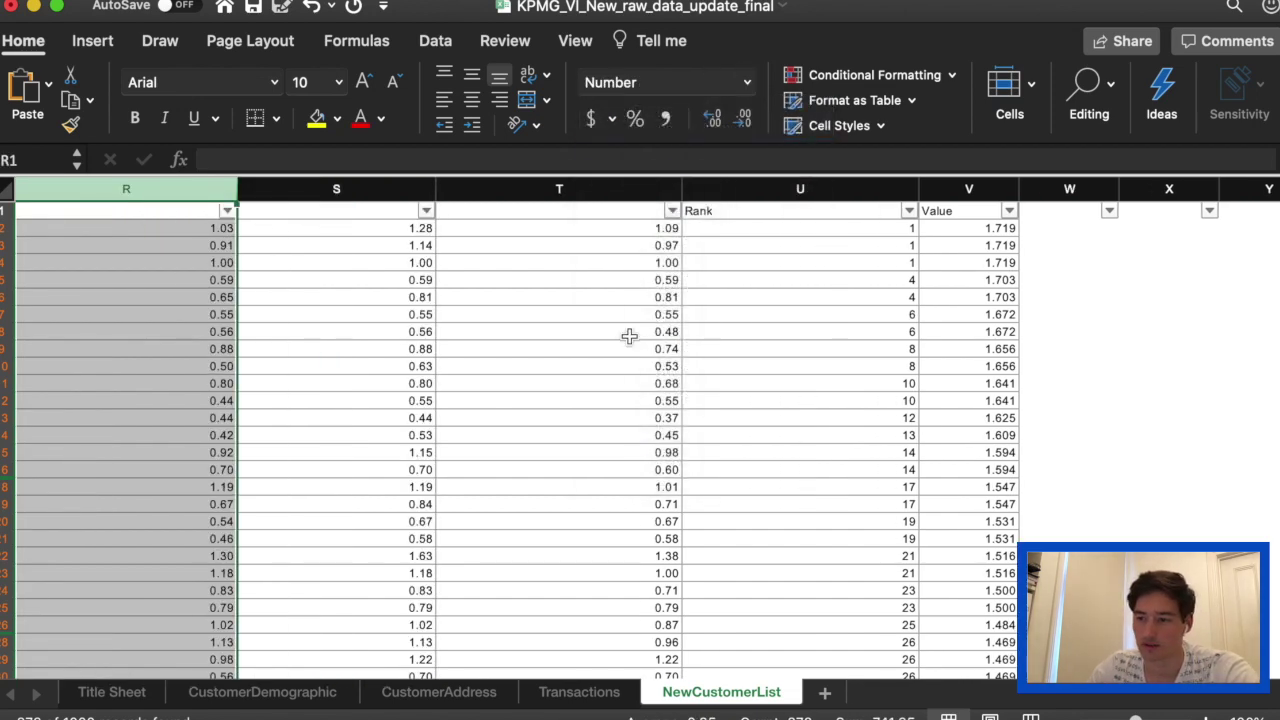
scroll(629, 335, left, 5)
scroll(629, 335, left, 2)
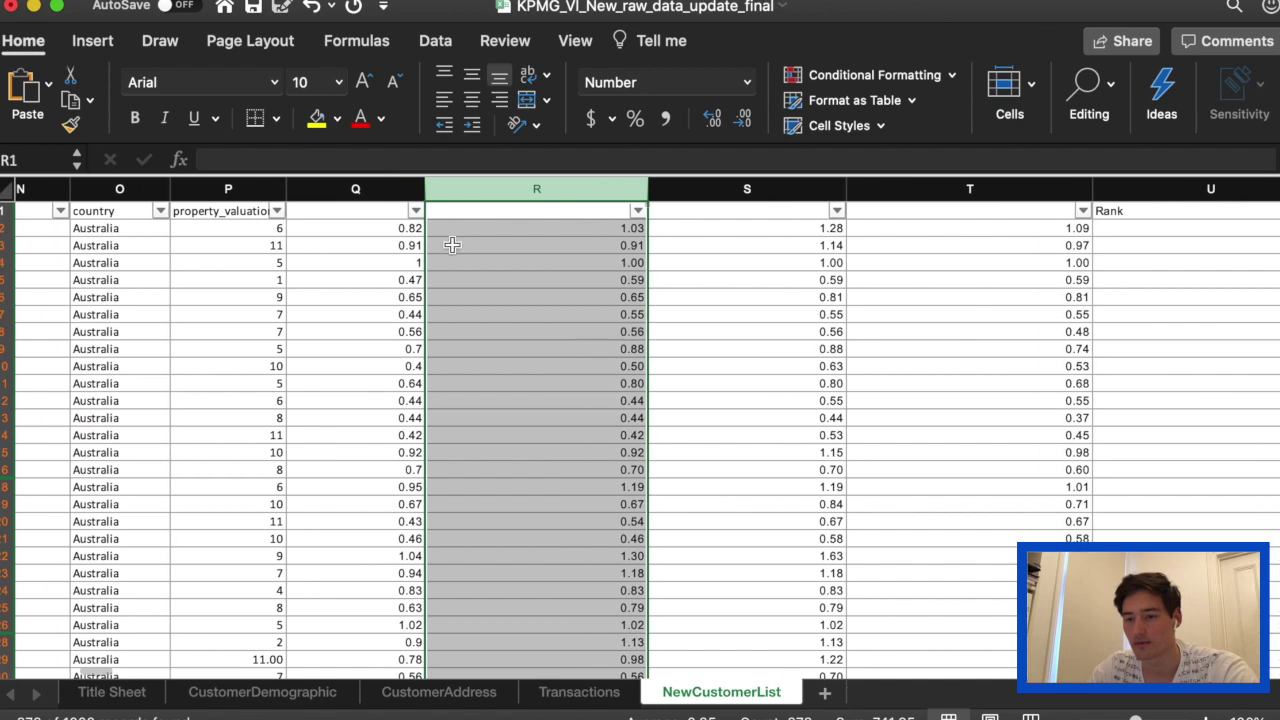
click(400, 190)
click(755, 83)
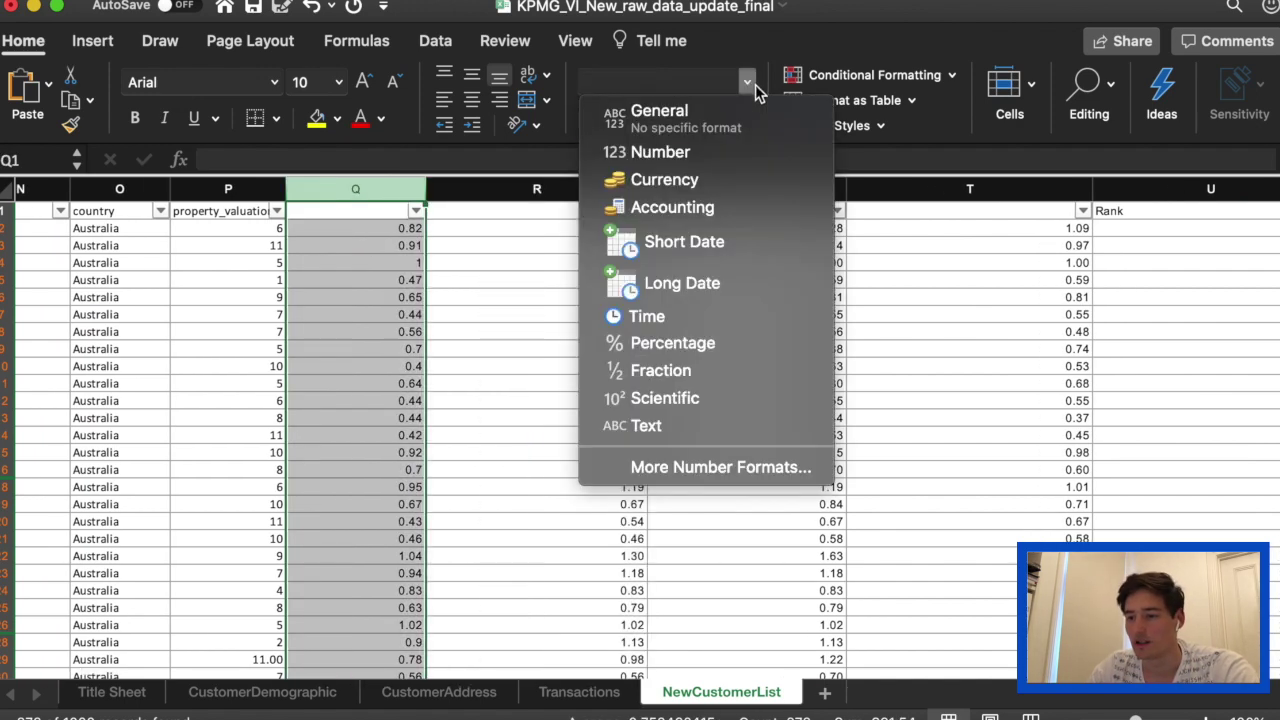
click(733, 157)
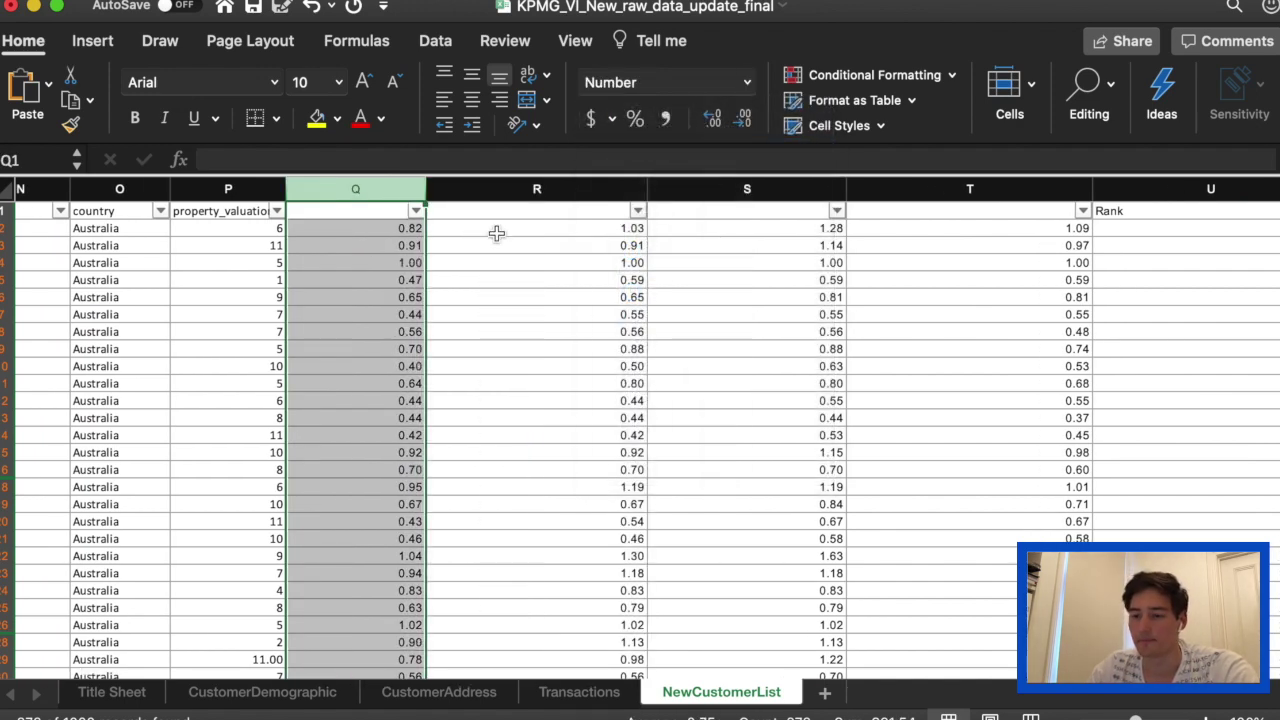
drag(426, 190, 287, 190)
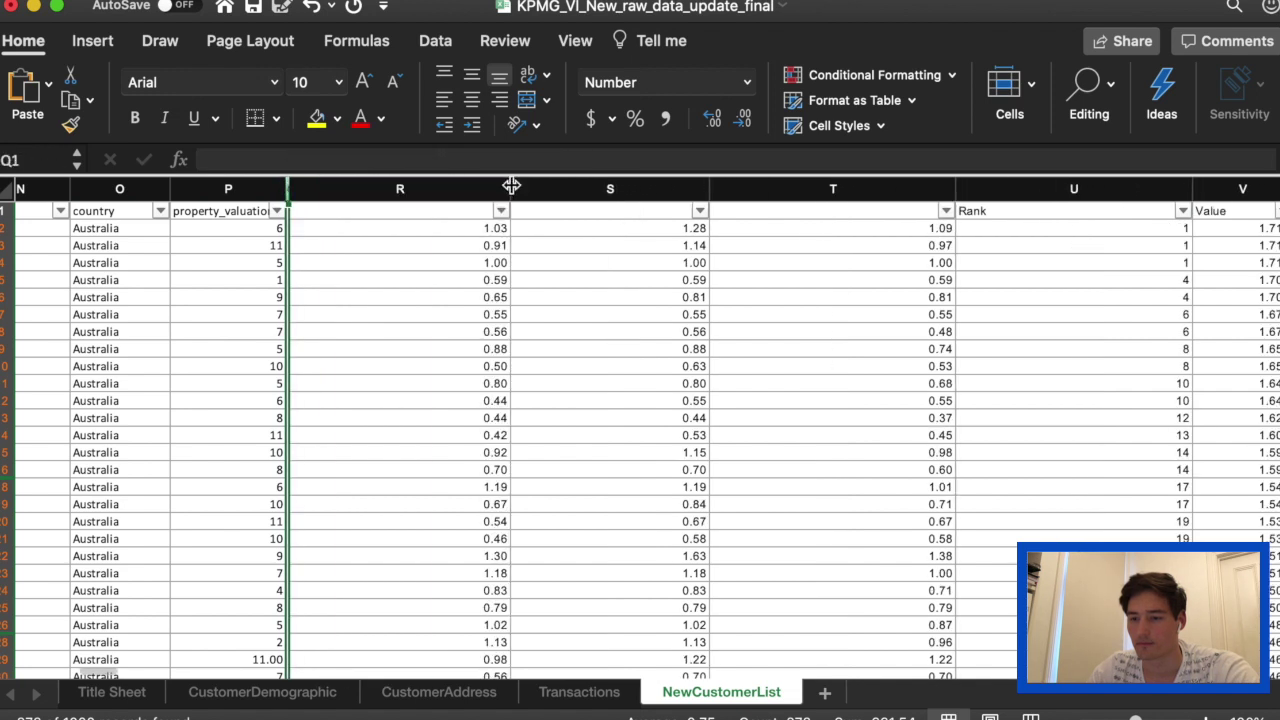
Step: Hide columns Q through T, narrow the Rank column U, and widen property_valuation column P
drag(509, 189, 437, 189)
mouse_move(296, 199)
mouse_down()
mouse_move(278, 189)
mouse_move(290, 190)
mouse_up()
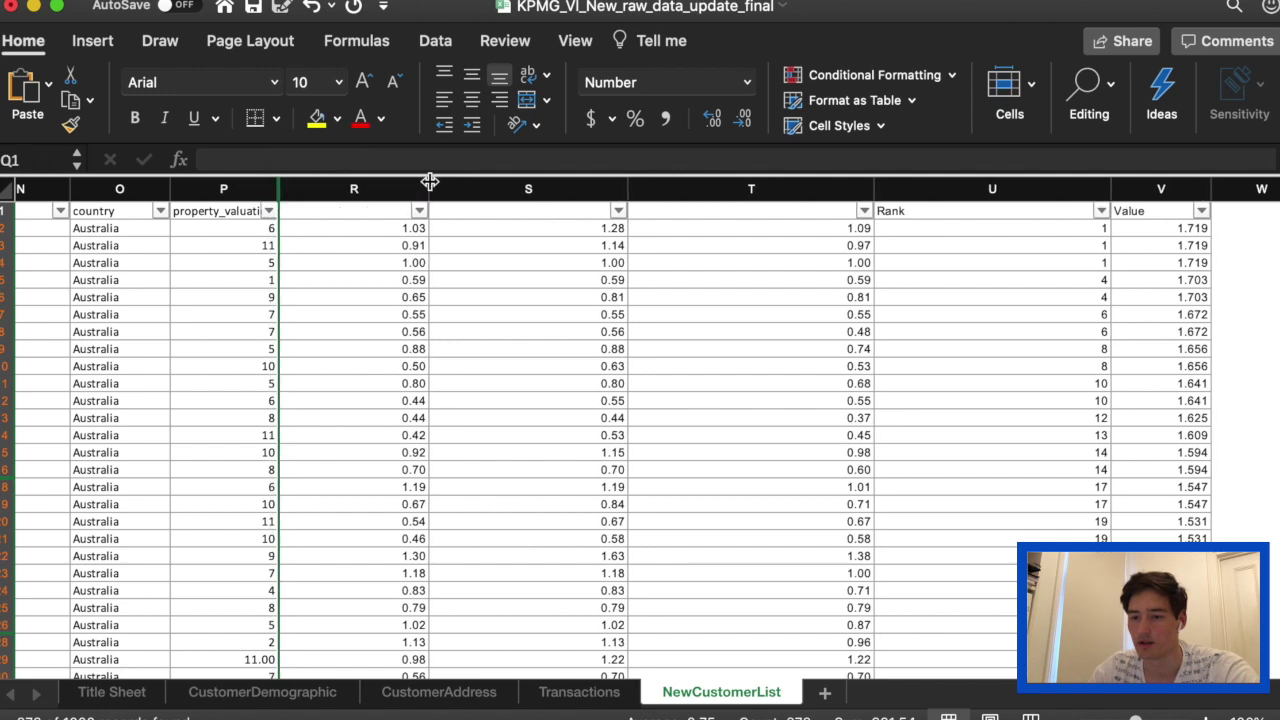
drag(430, 189, 262, 189)
drag(457, 189, 245, 190)
drag(477, 183, 231, 185)
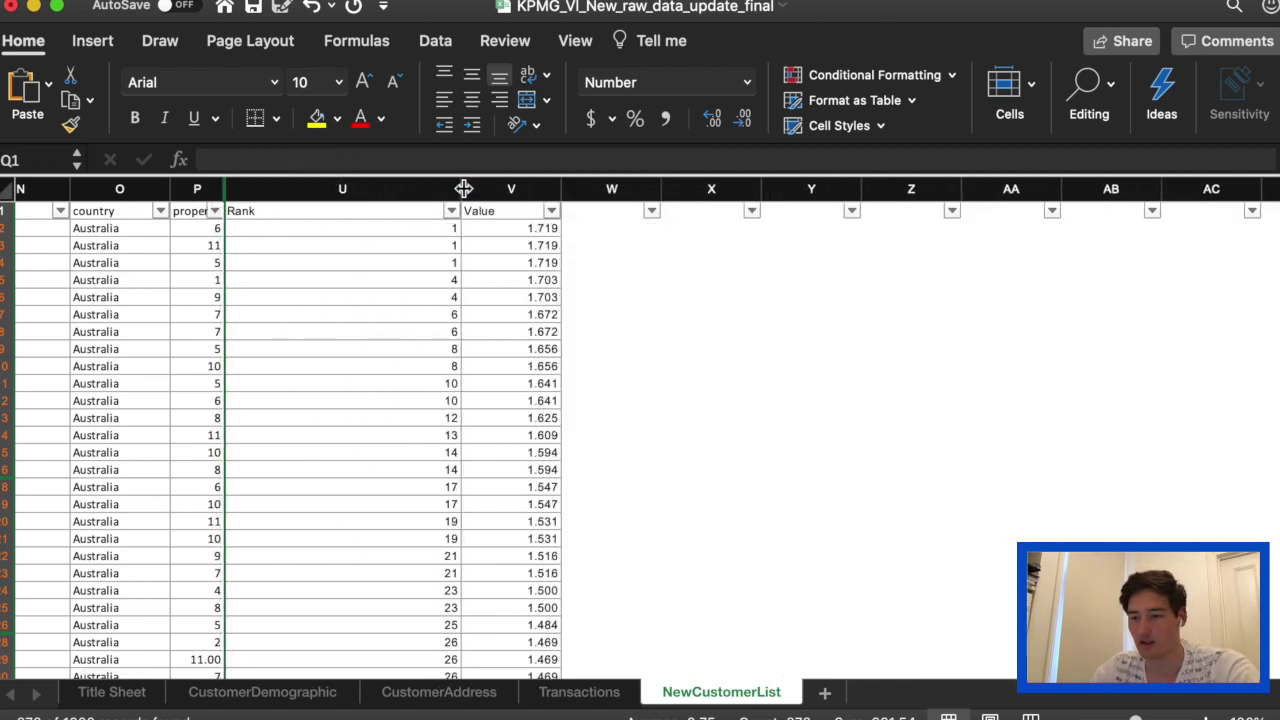
drag(462, 185, 339, 190)
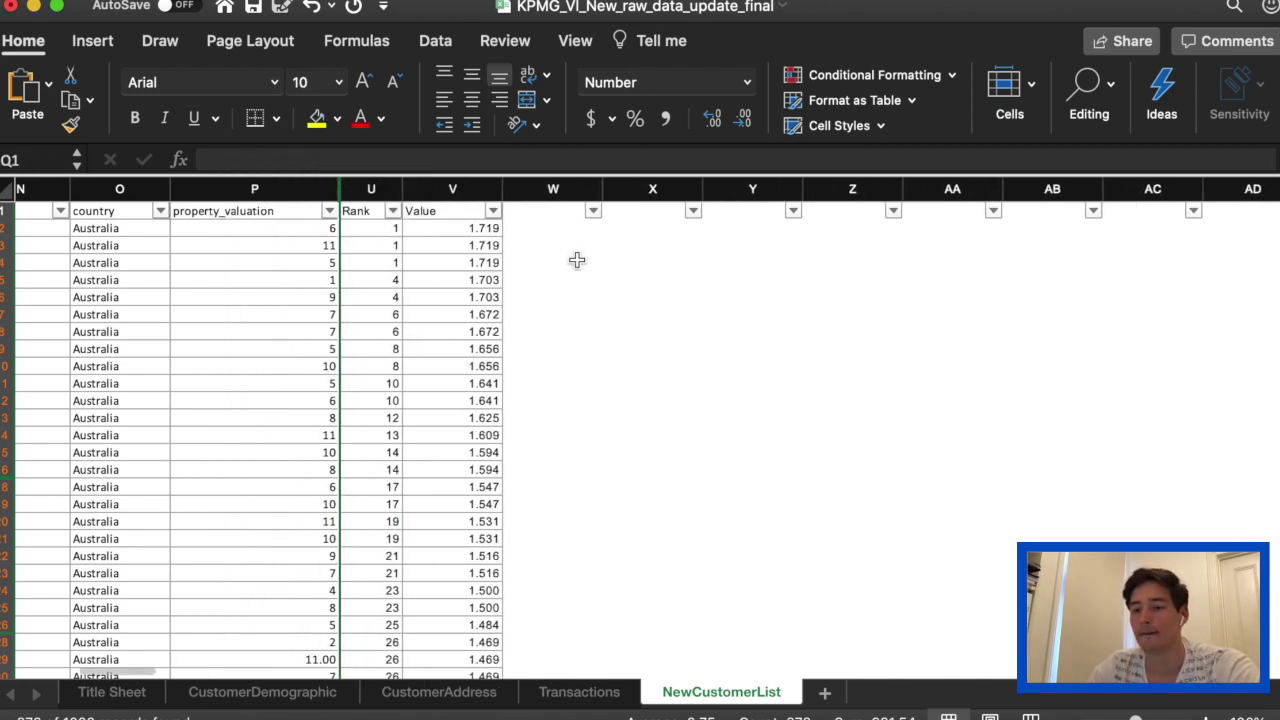
click(590, 280)
Step: Check the RANK formula in U2 and the full value in V2
click(397, 232)
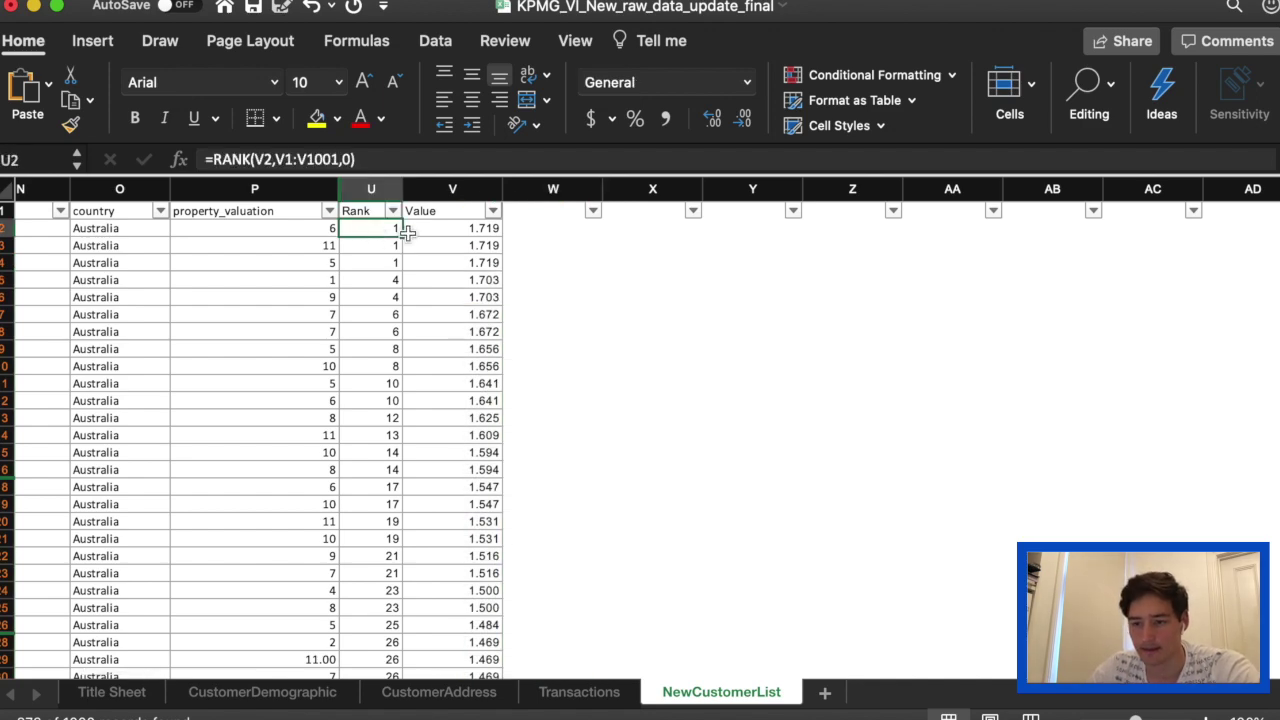
click(467, 233)
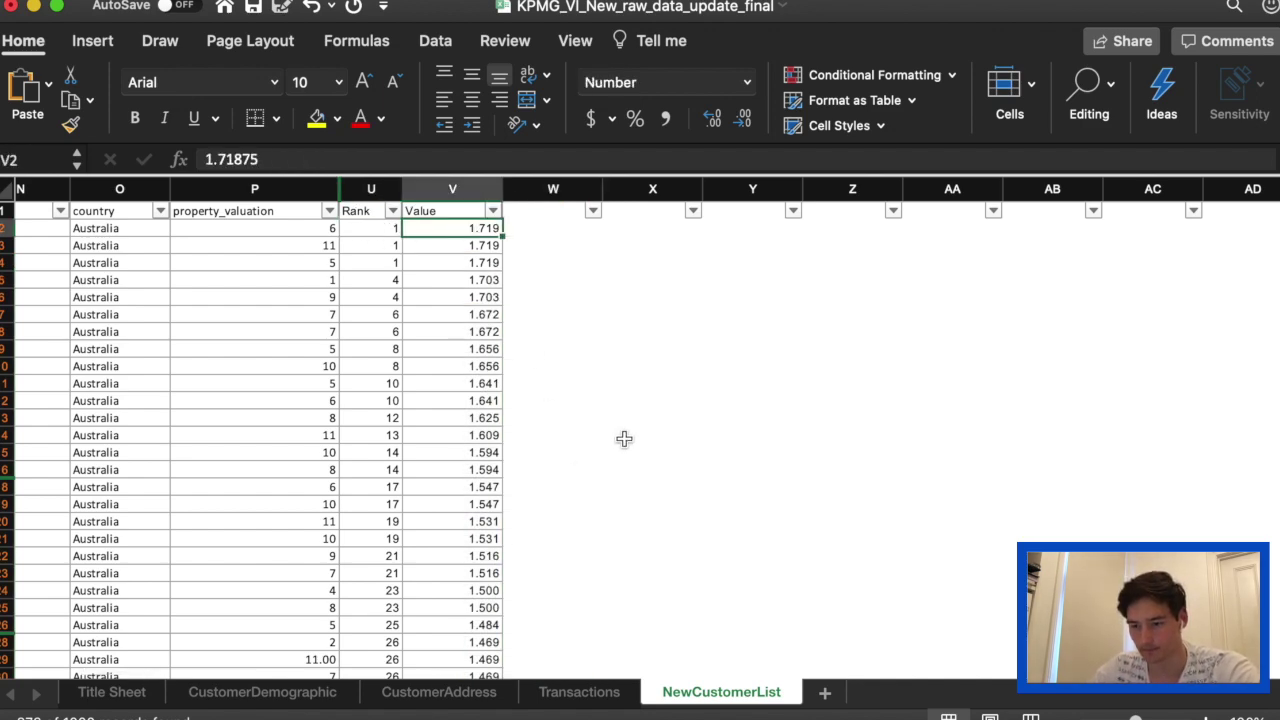
scroll(623, 437, down, 2)
scroll(623, 437, left, 3)
scroll(580, 360, up, 3)
scroll(580, 360, left, 1)
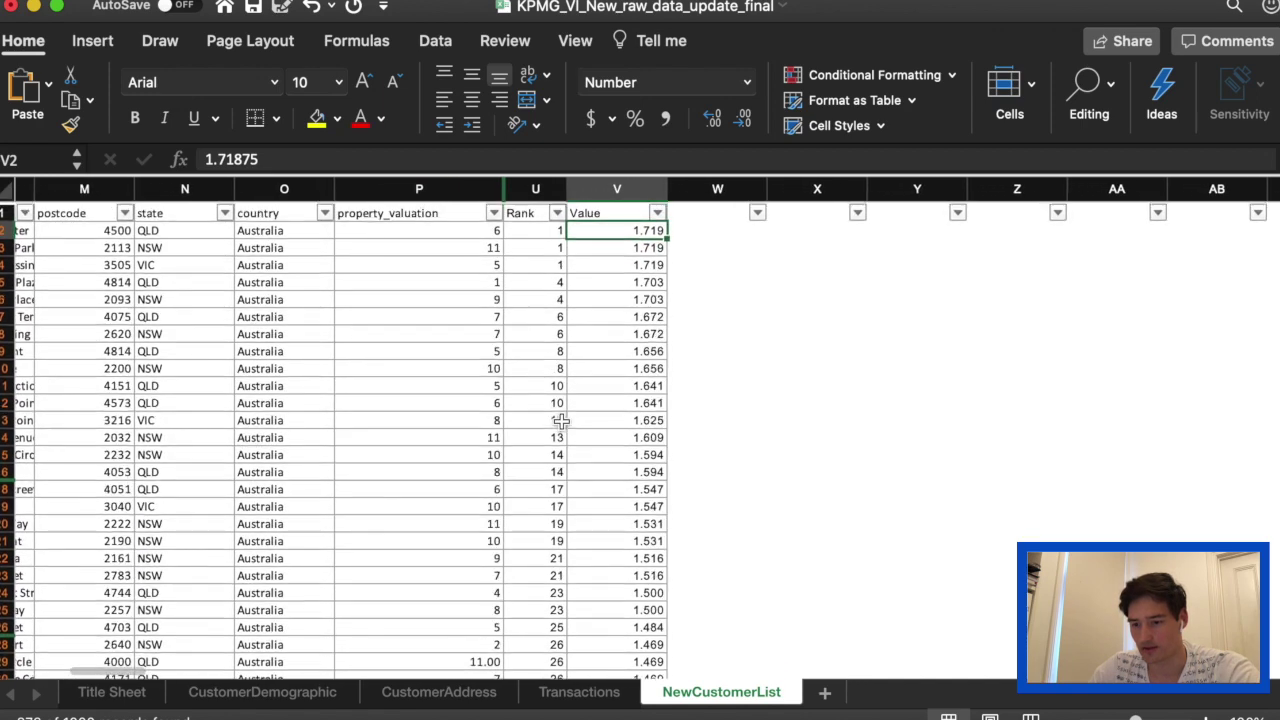
Step: Format property_valuation column P as Number with zero decimals, showing values like 6 and 11
click(487, 188)
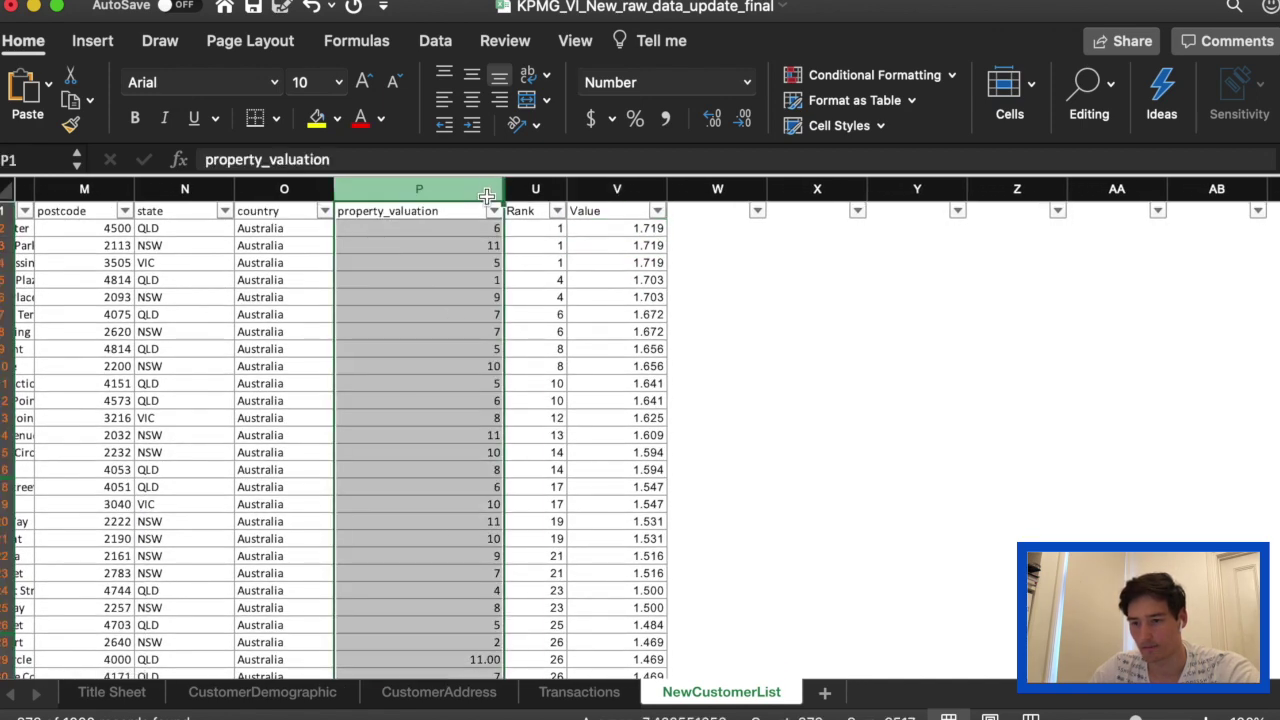
click(748, 80)
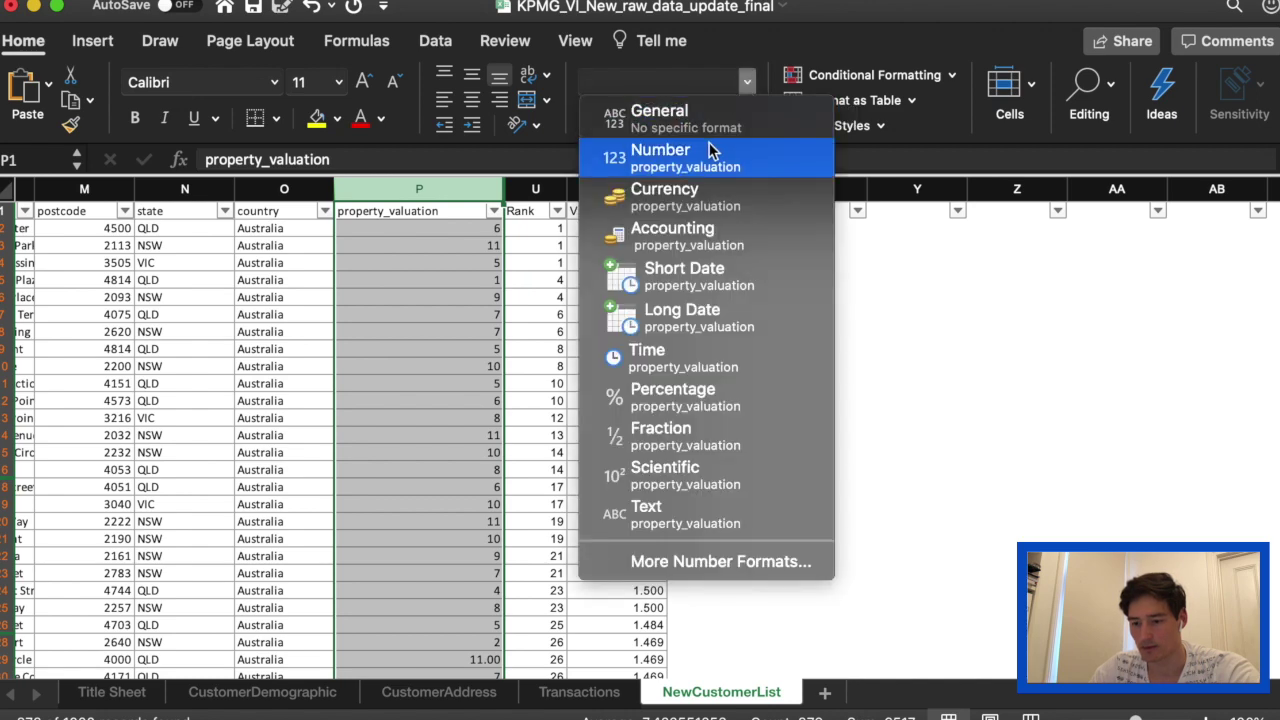
click(710, 150)
click(742, 118)
click(742, 118)
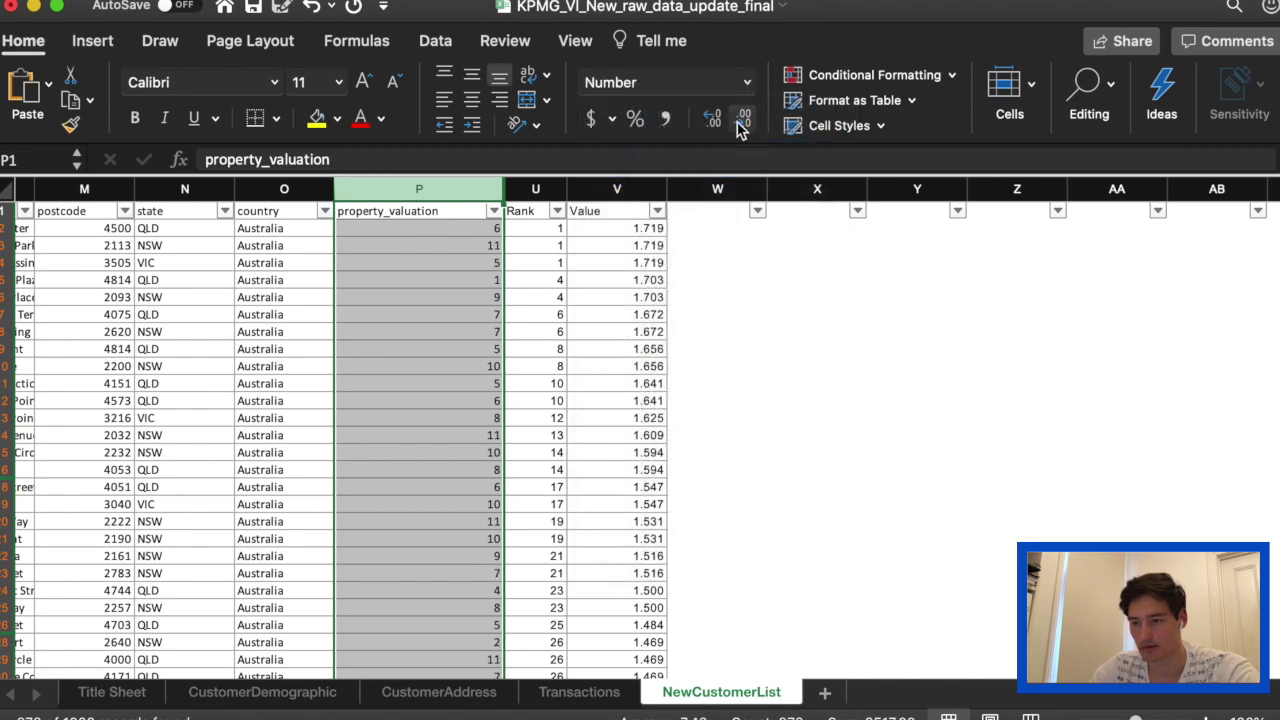
click(561, 472)
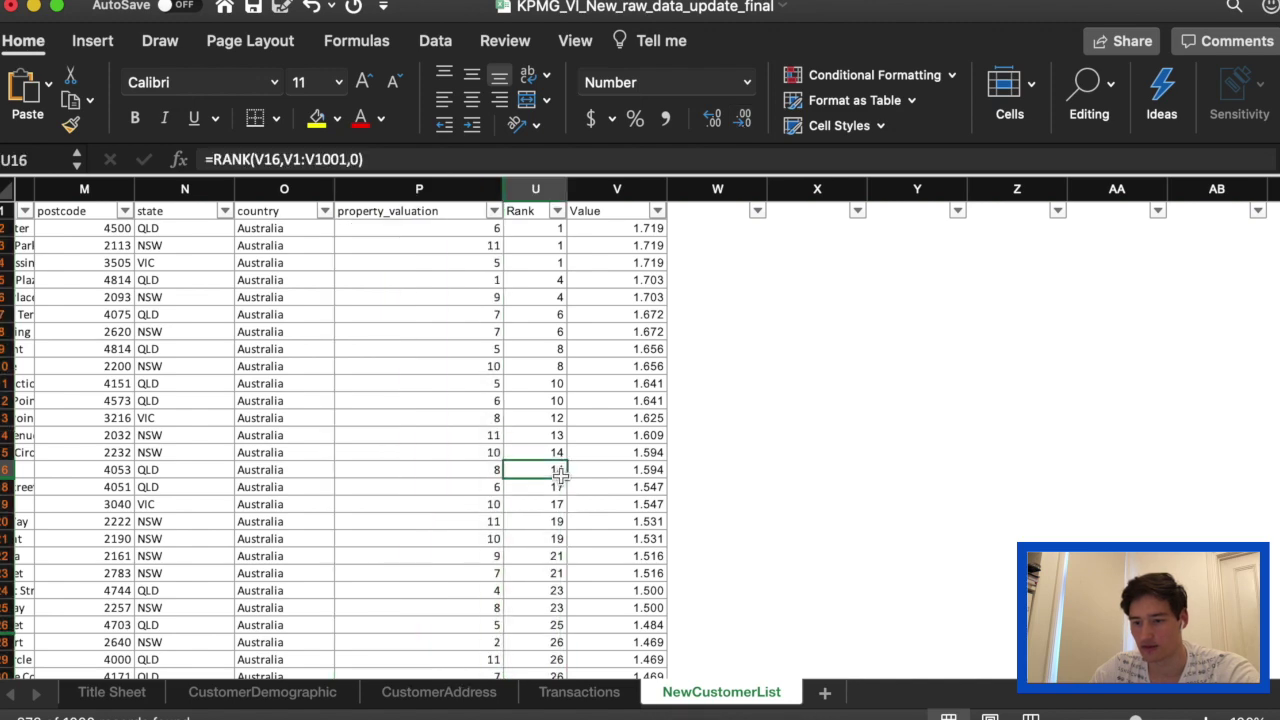
click(485, 541)
scroll(485, 545, down, 5)
scroll(484, 546, up, 5)
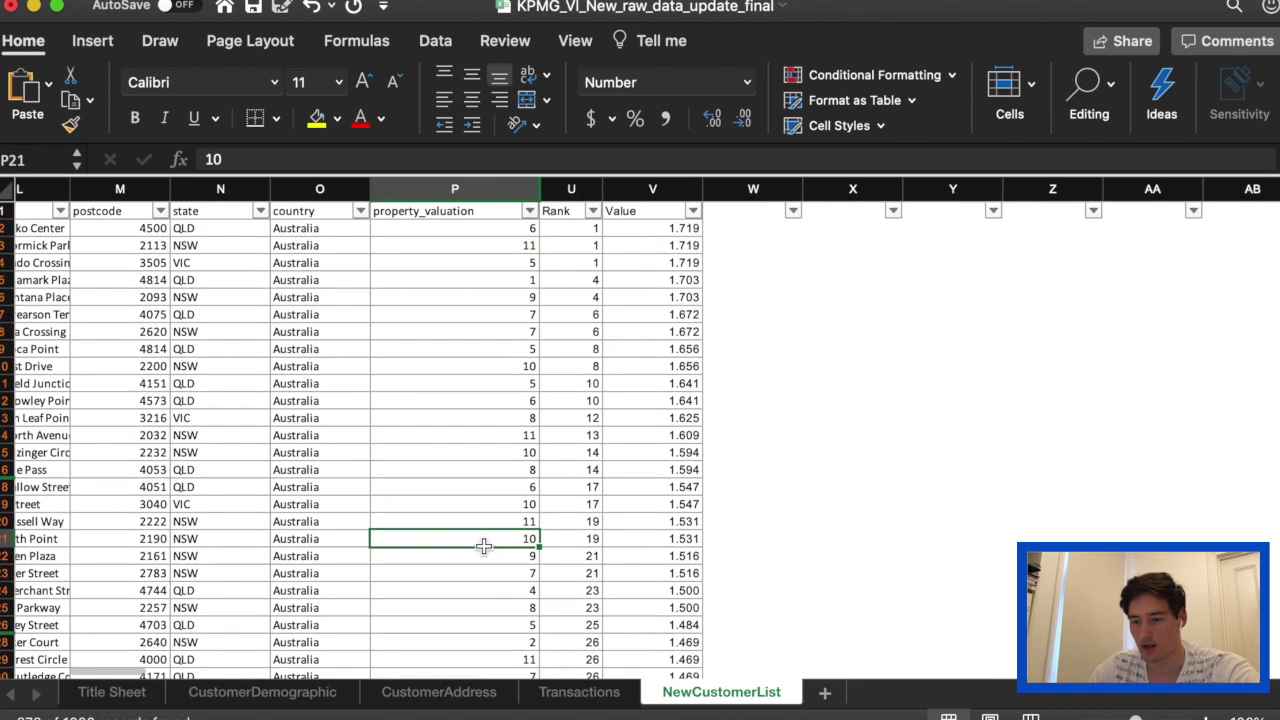
scroll(484, 546, left, 3)
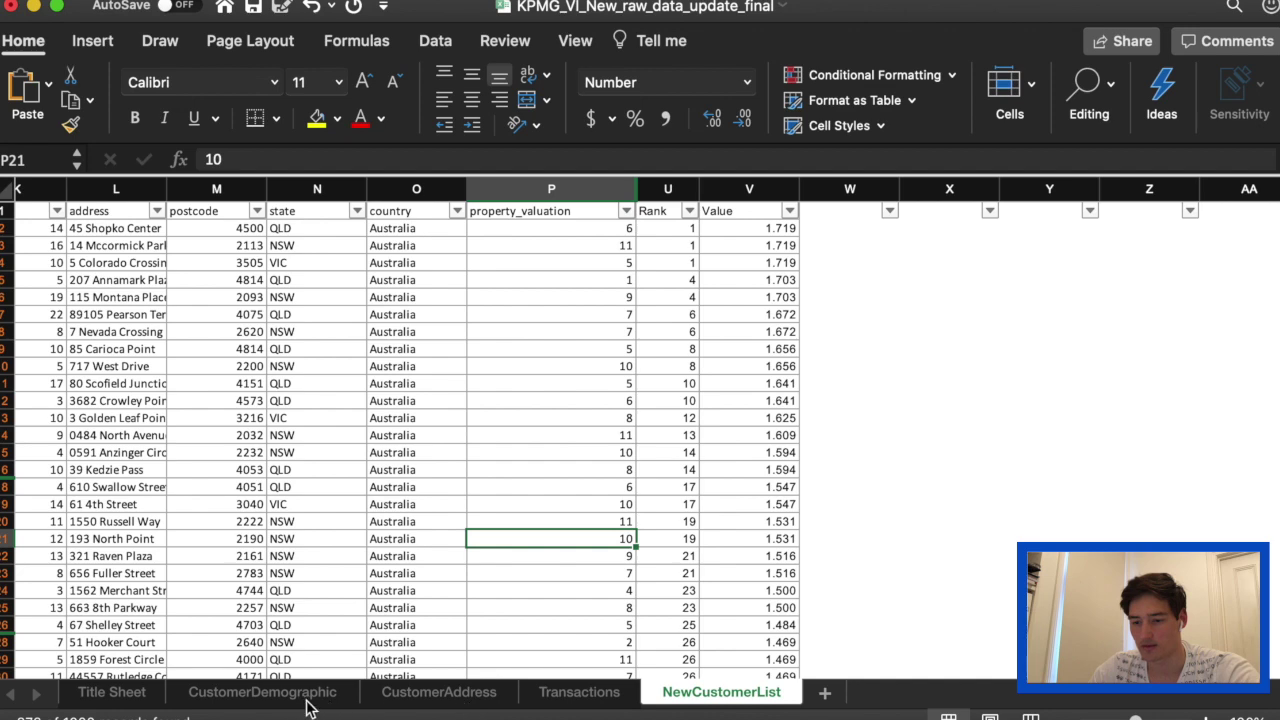
Step: On the CustomerAddress sheet, replace NSW in D3 with 'New South Wales' and select VIC in D6 for replacement
click(447, 694)
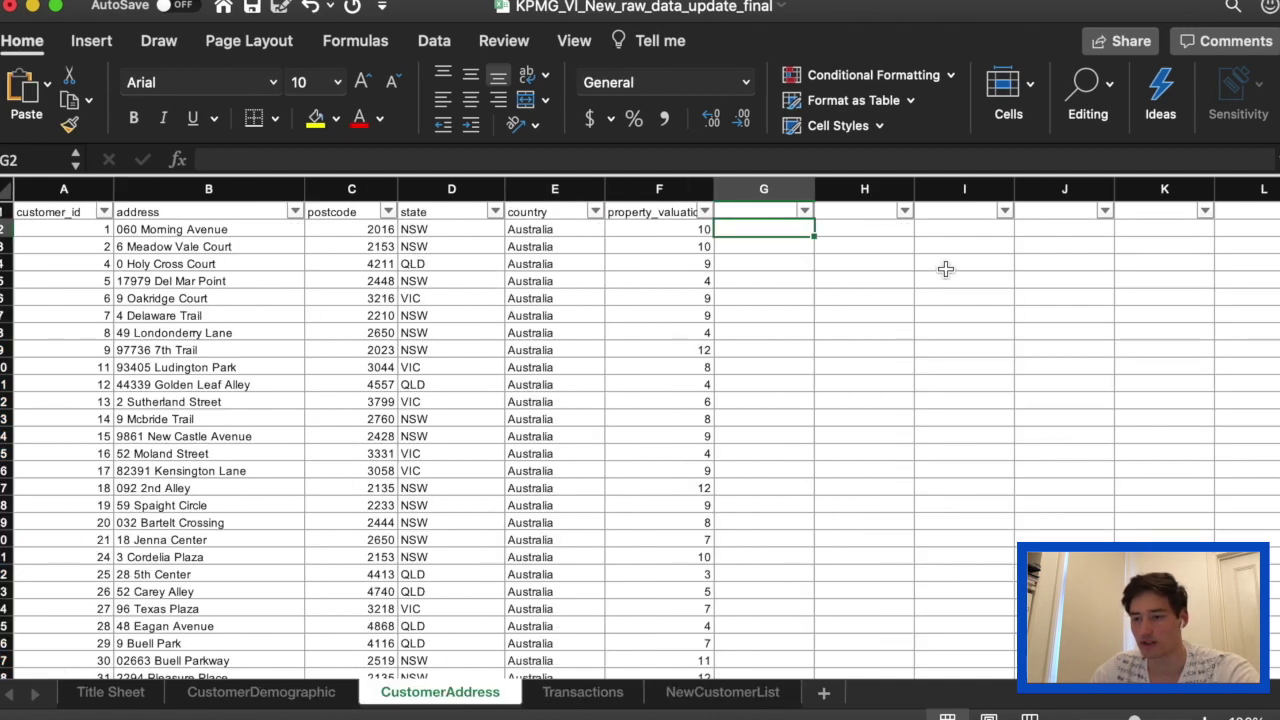
click(437, 247)
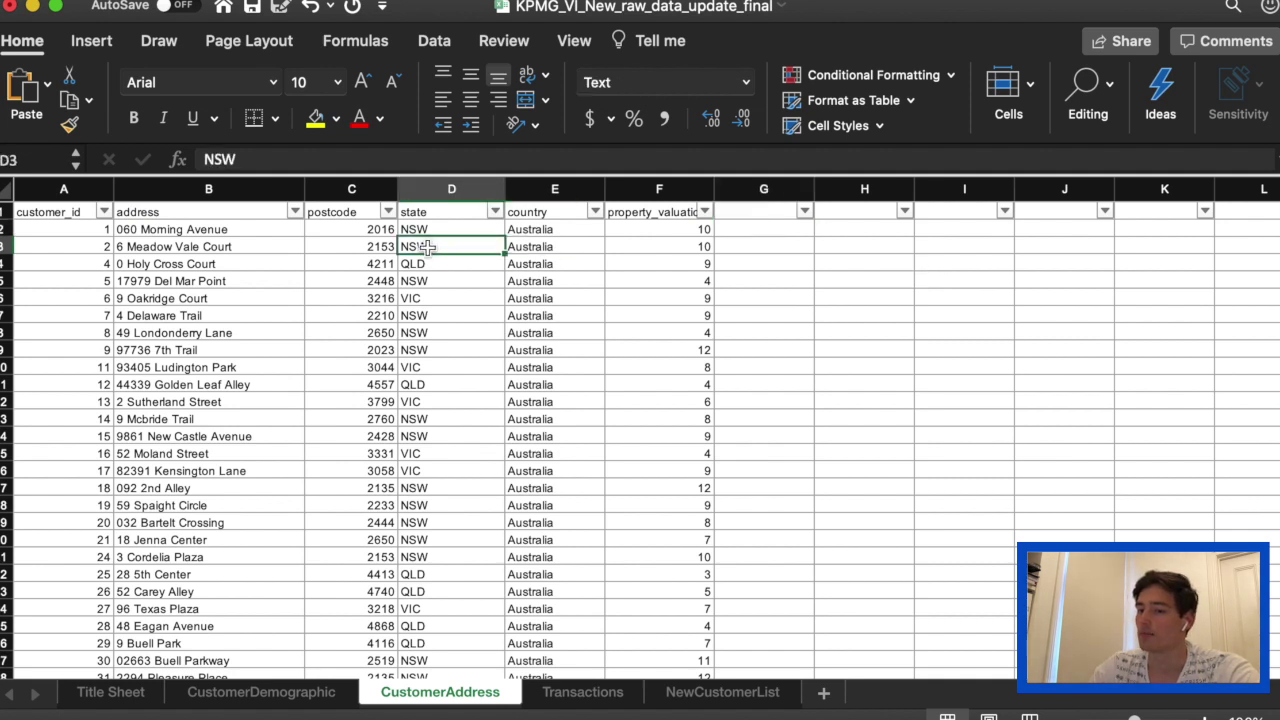
double_click(427, 247)
double_click(418, 246)
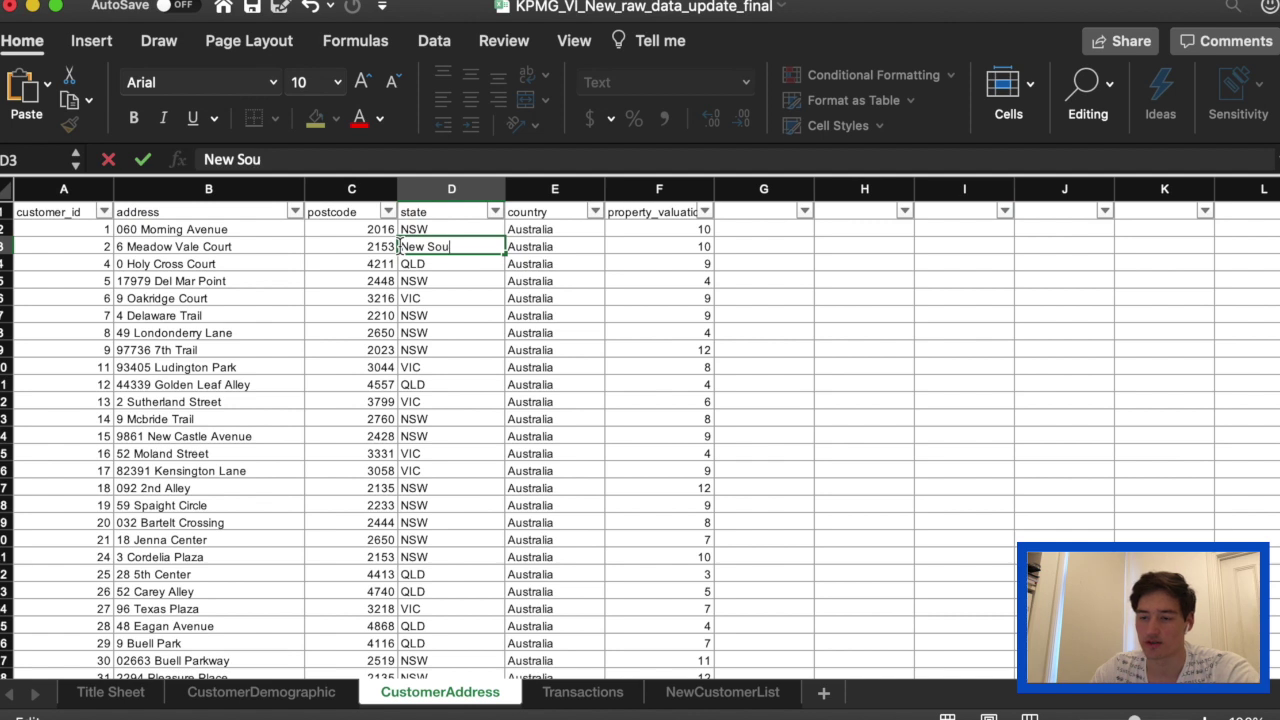
text(New South Wales)
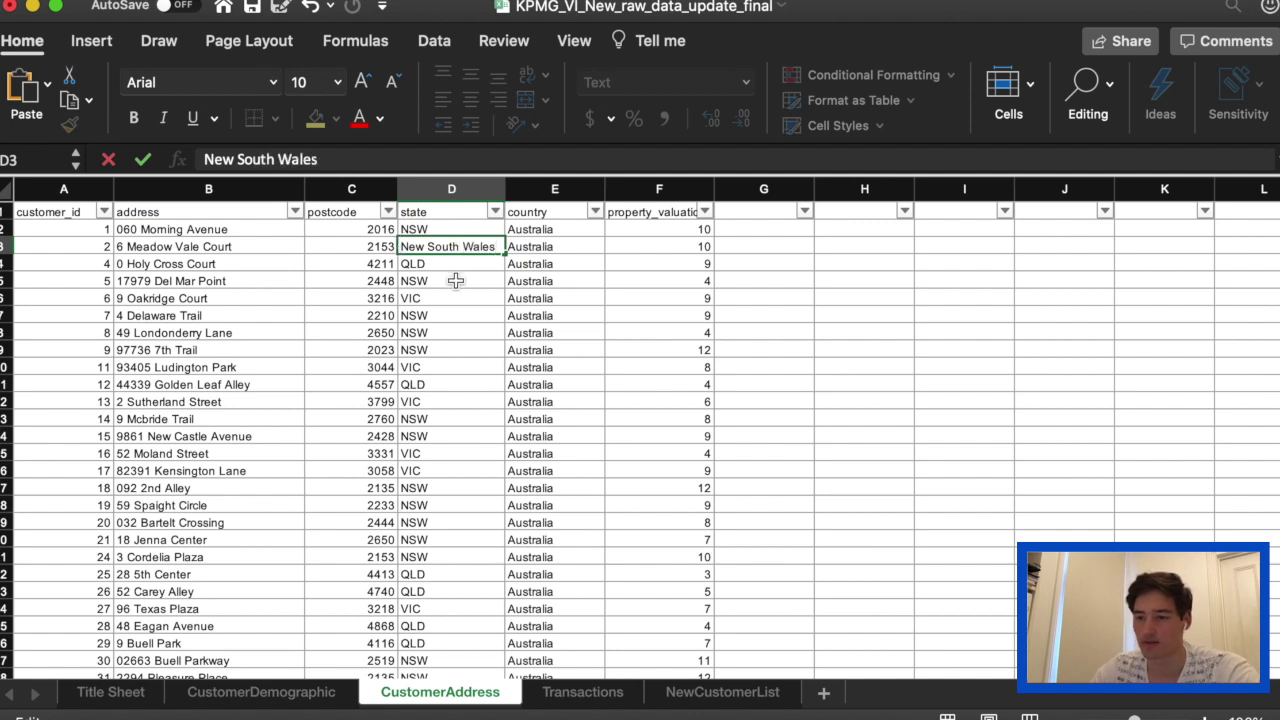
click(458, 299)
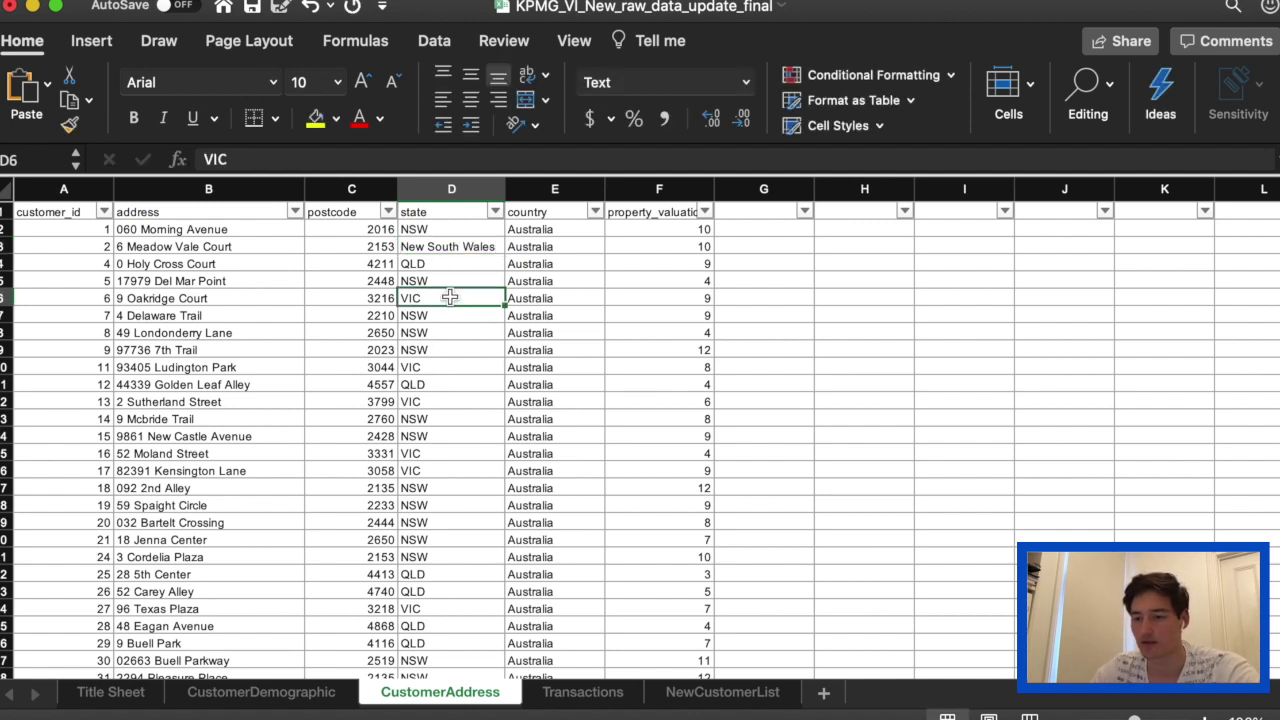
double_click(450, 297)
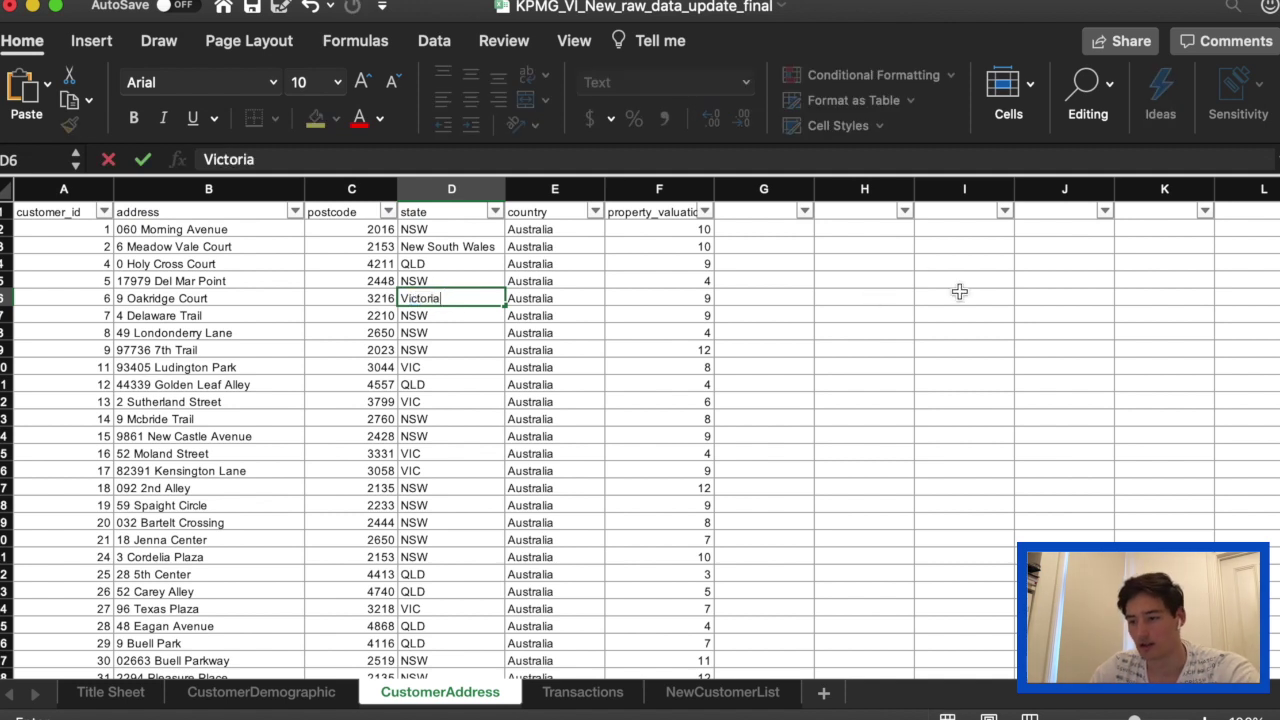
Step: Enter NSW, VIC, QLD, New South Wales and Victoria down I3:I7
click(941, 252)
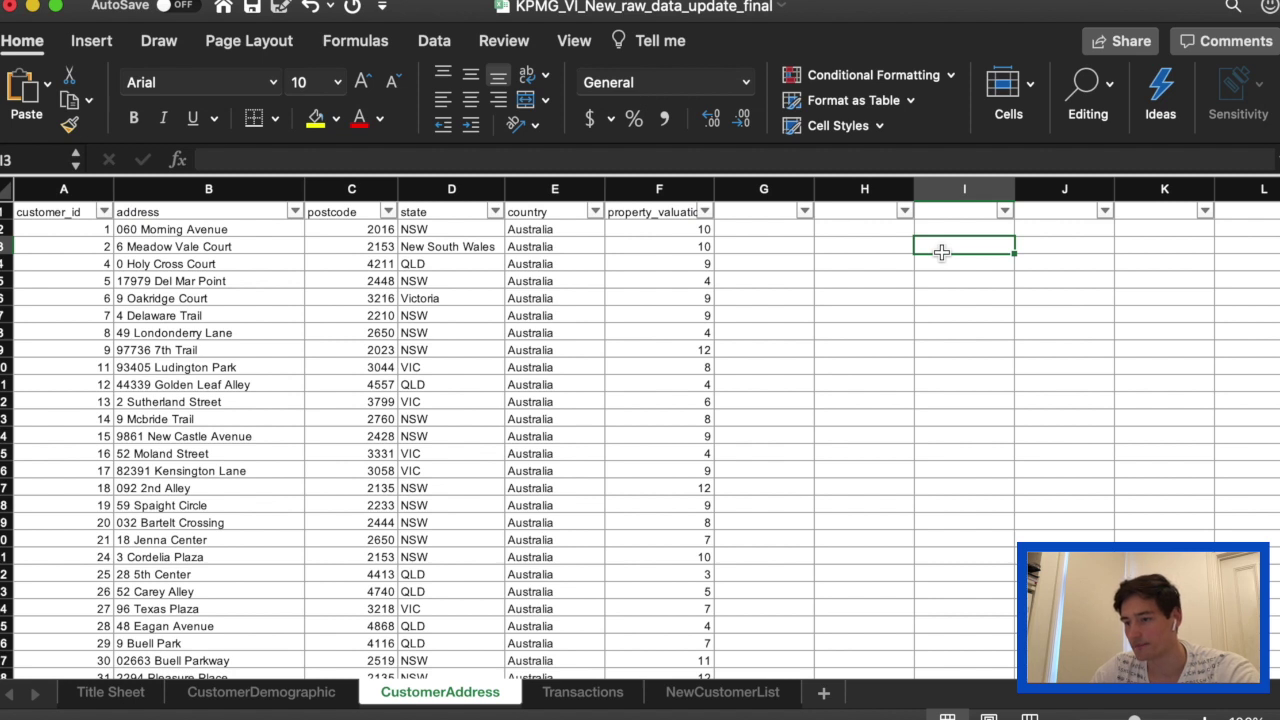
text(NSW)
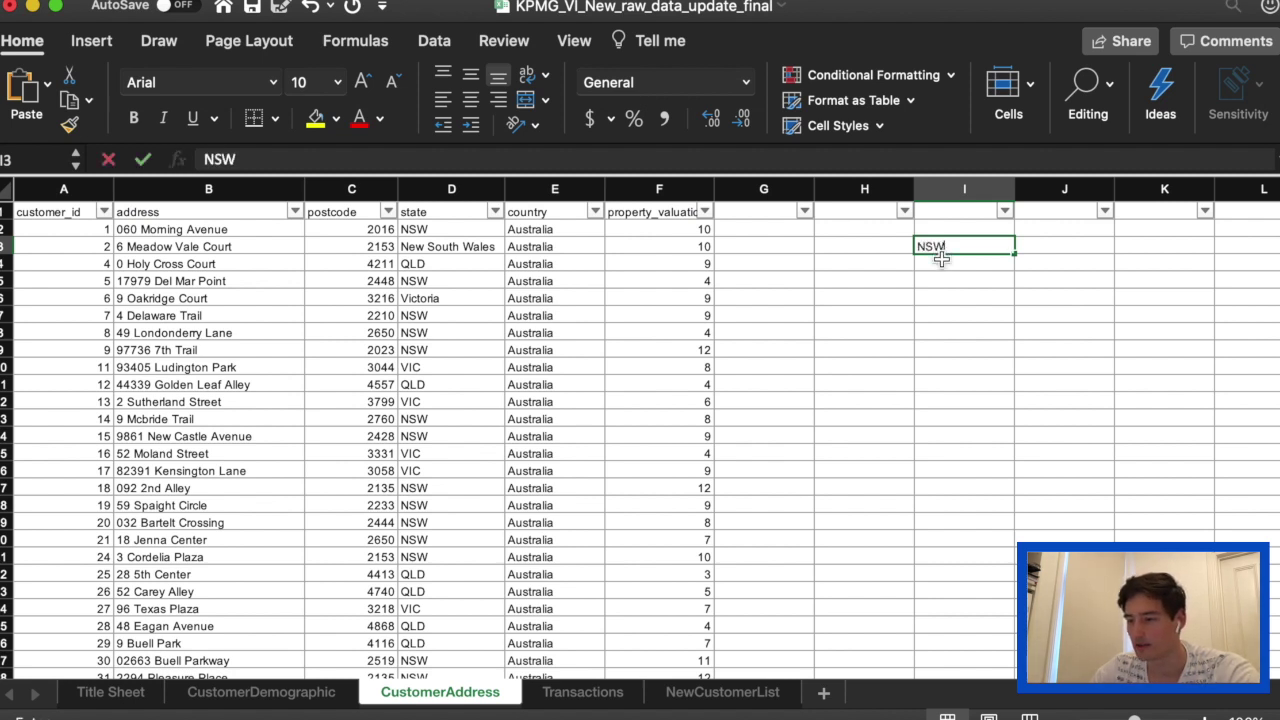
key(Return)
text(VIC)
key(Return)
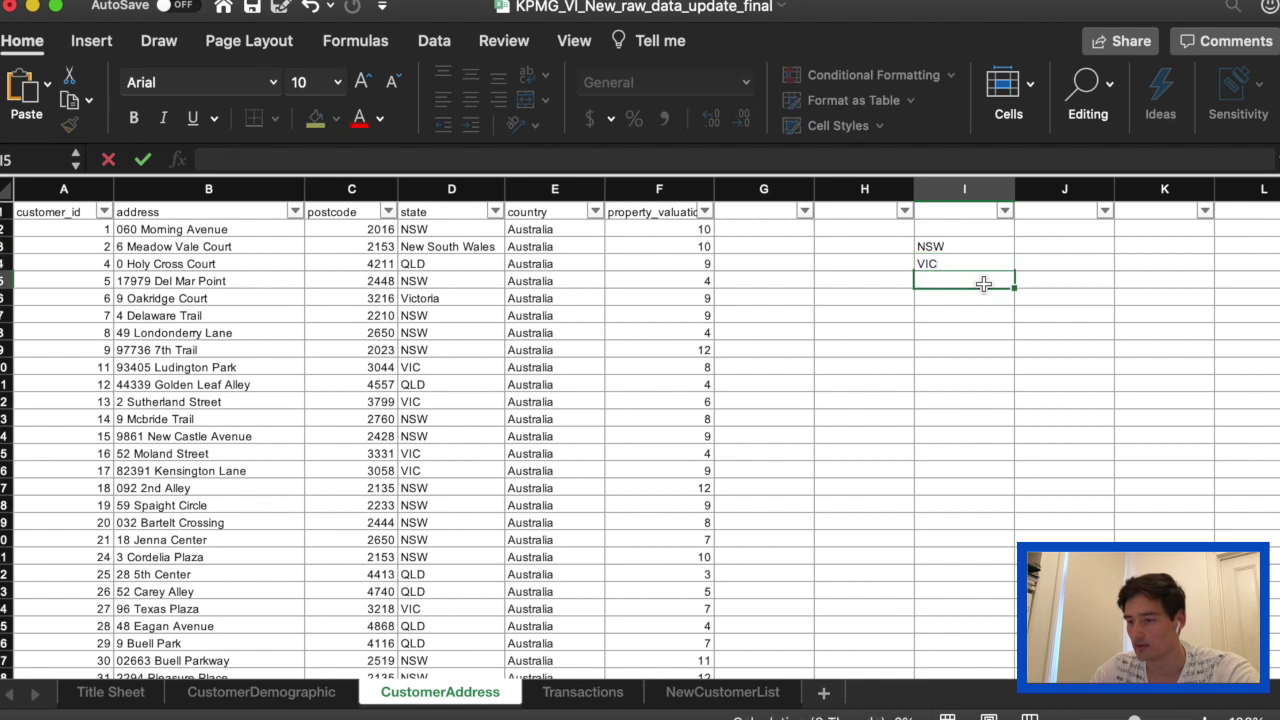
text(QLD)
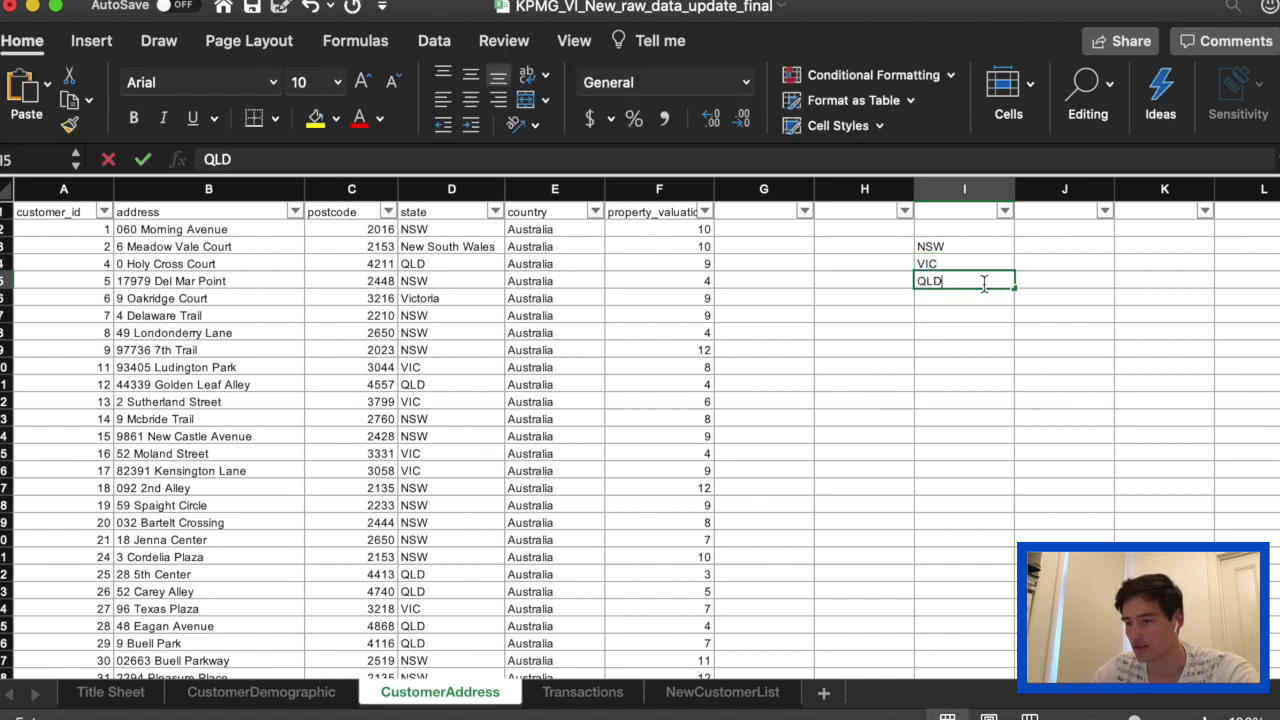
key(Return)
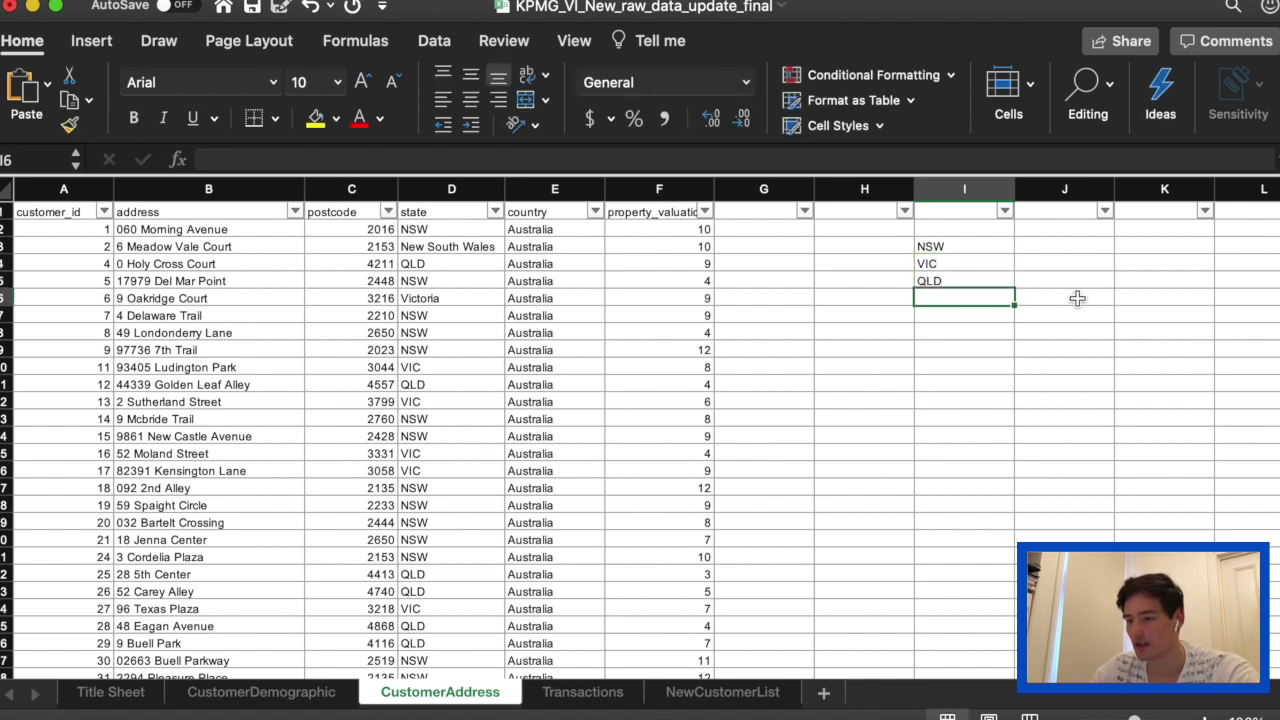
text(New )
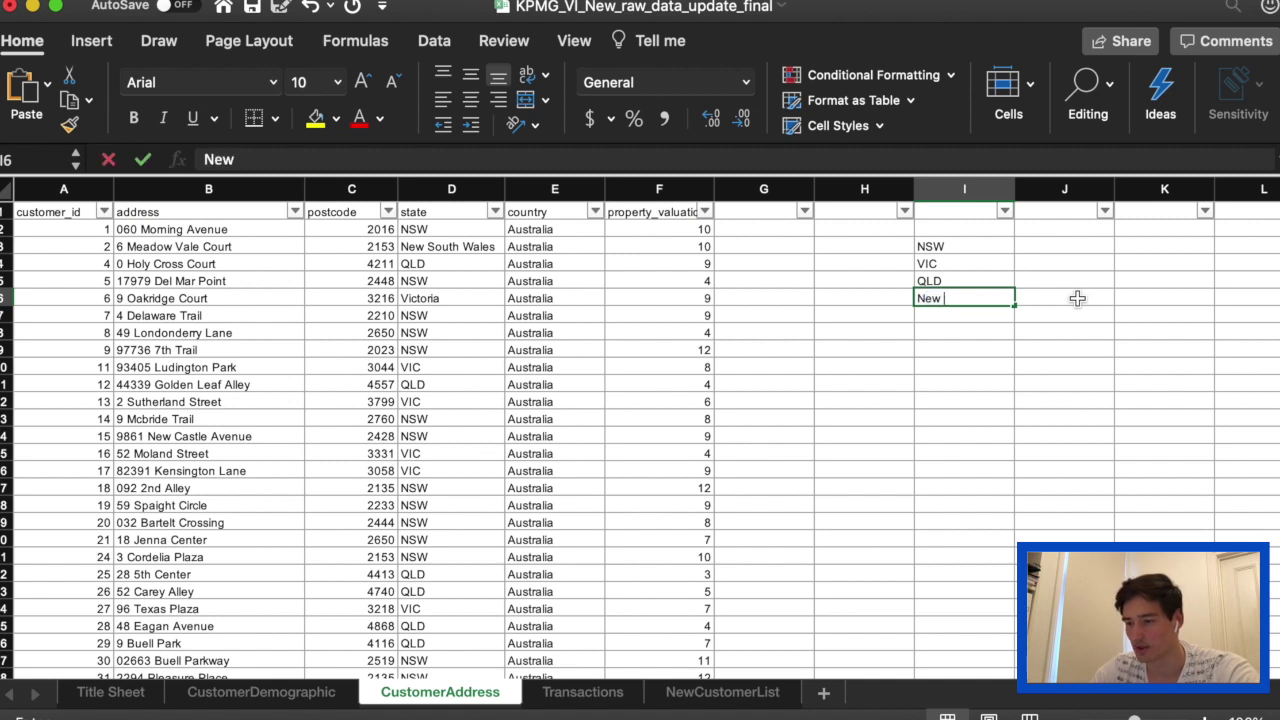
text(South Wales)
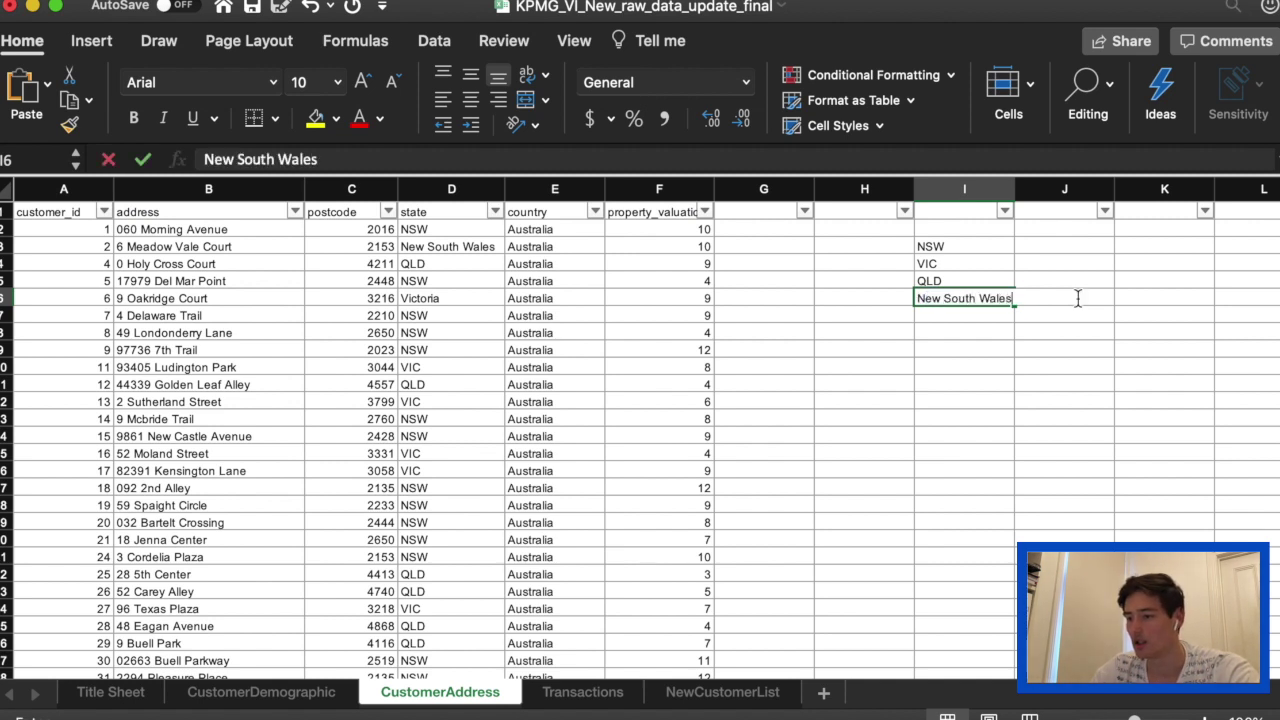
key(Return)
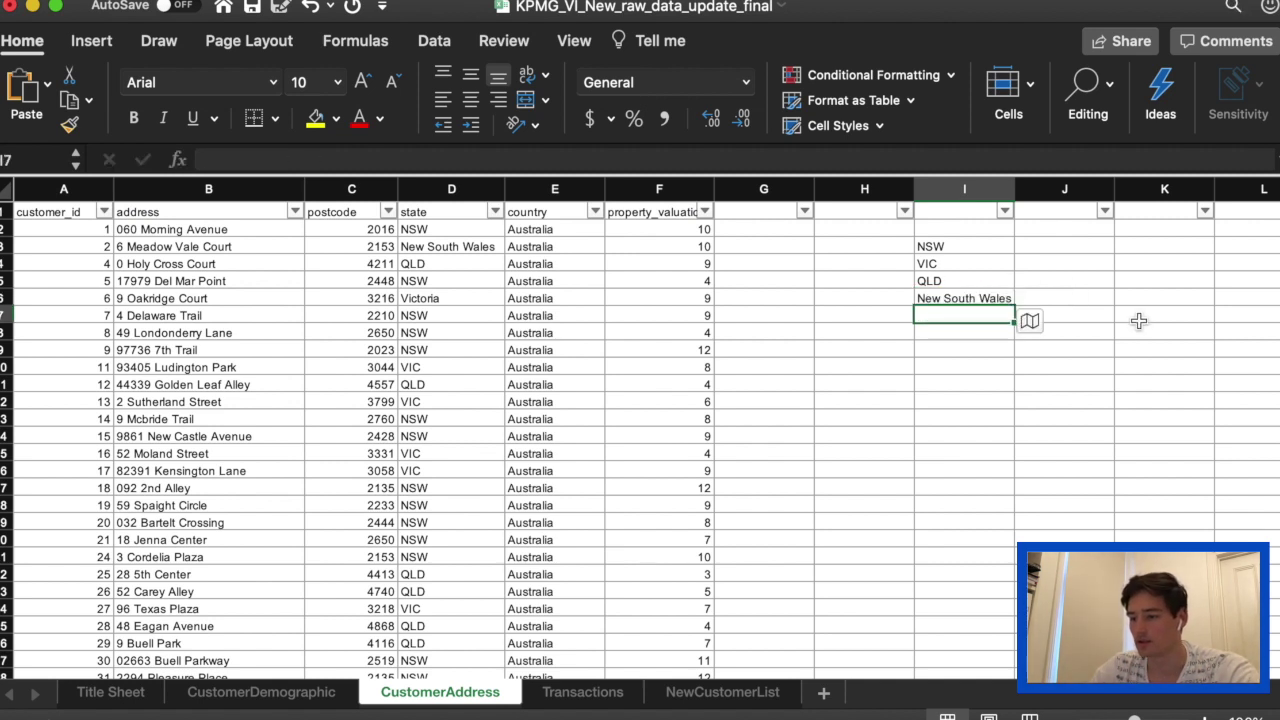
text(Victoria)
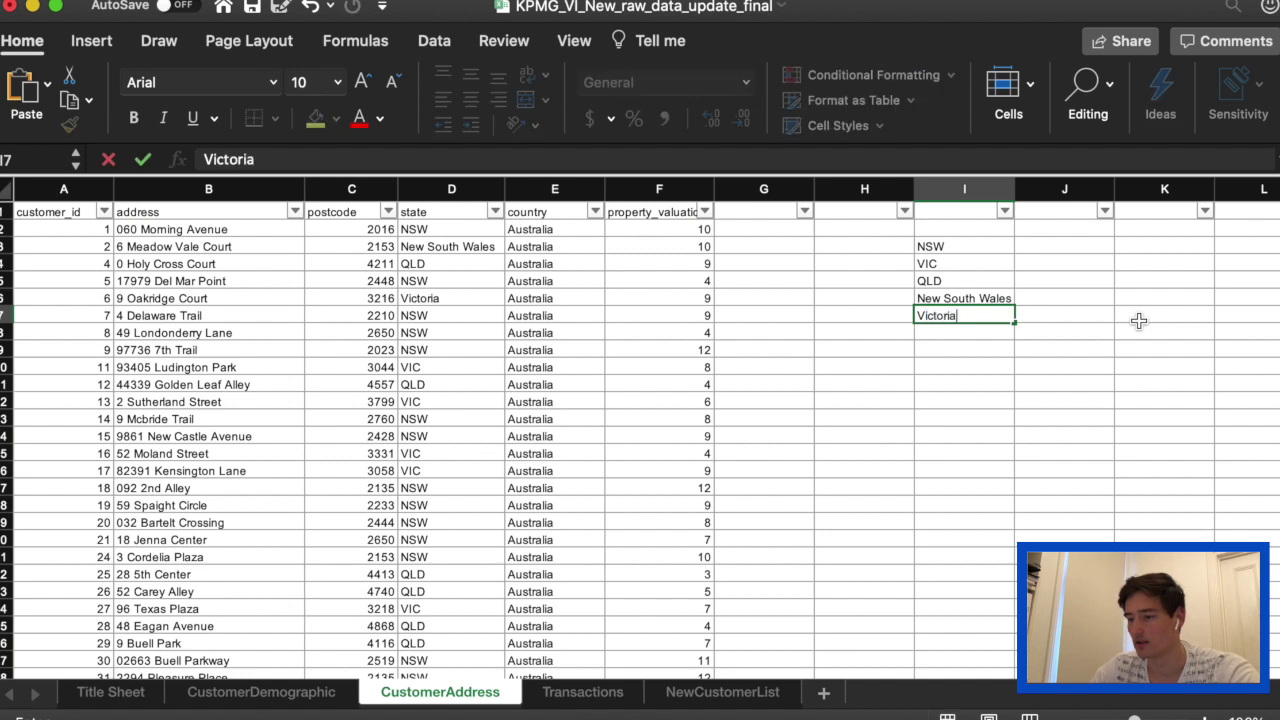
Step: Enter the matching abbreviations NSW, VIC, QILD, NSW, VIC into J3:J7
click(1062, 246)
text(NSW)
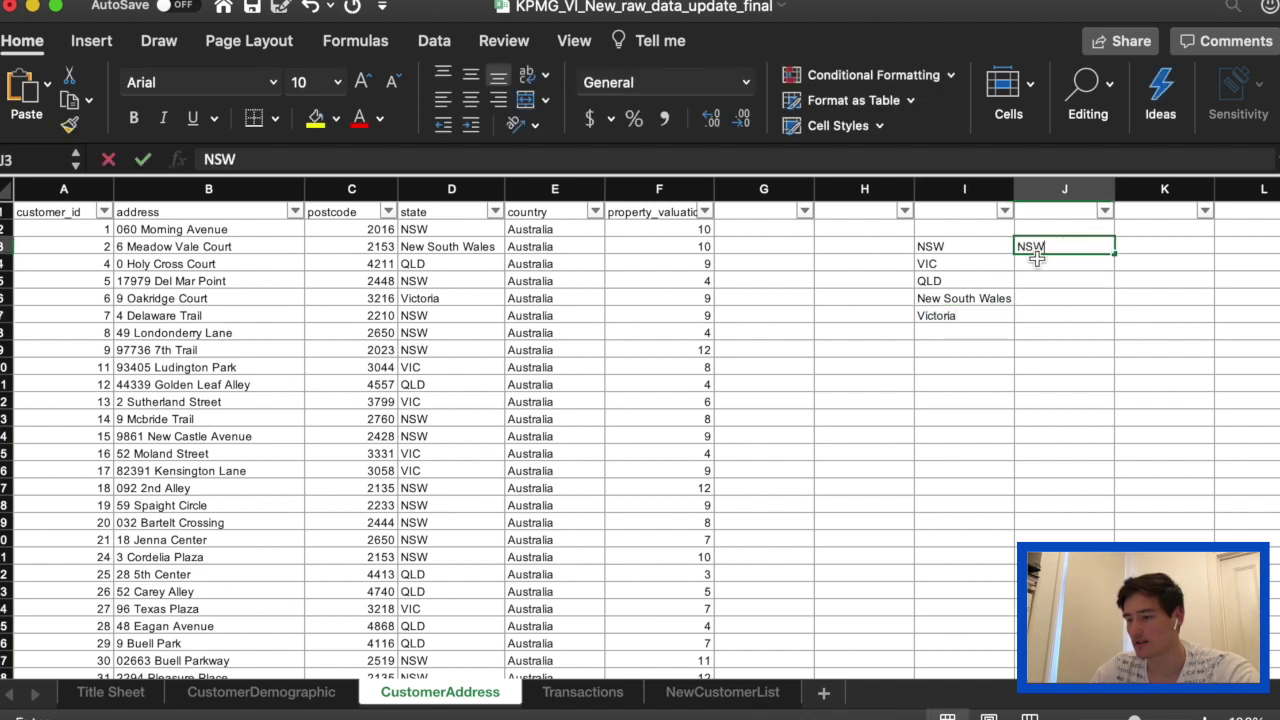
click(1033, 264)
text(VIC)
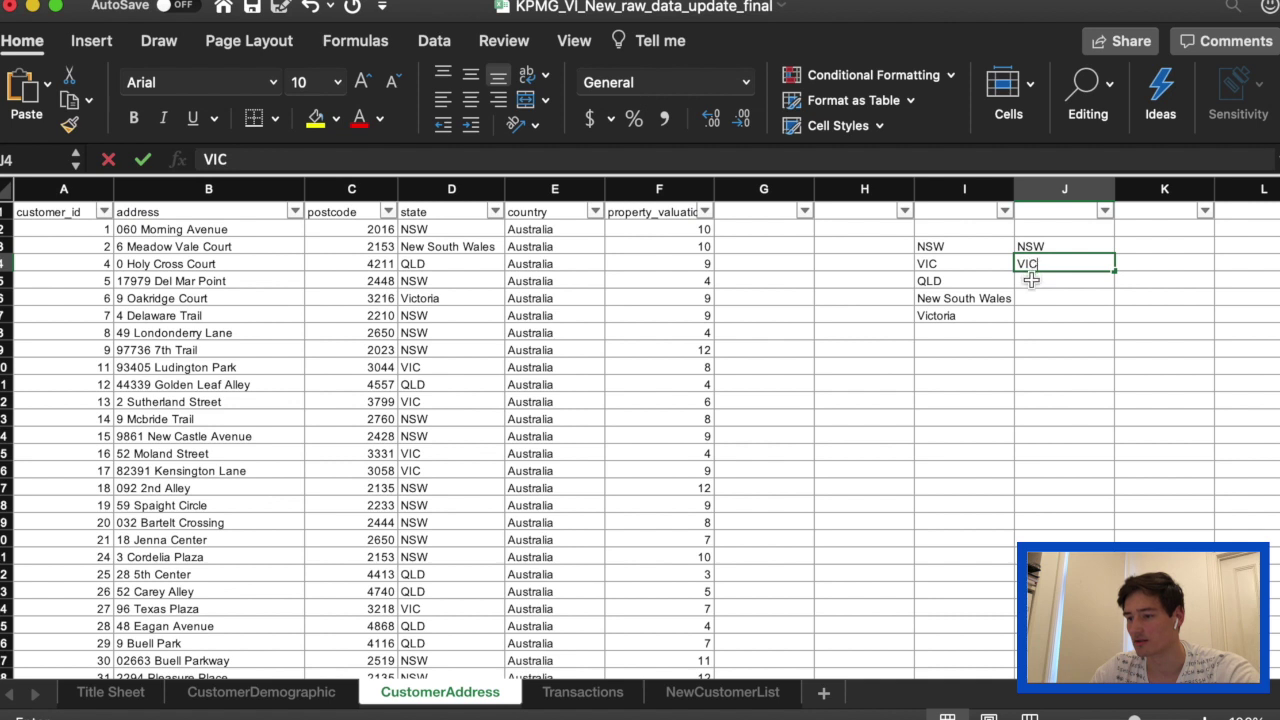
click(1031, 281)
text(QL)
text(LD)
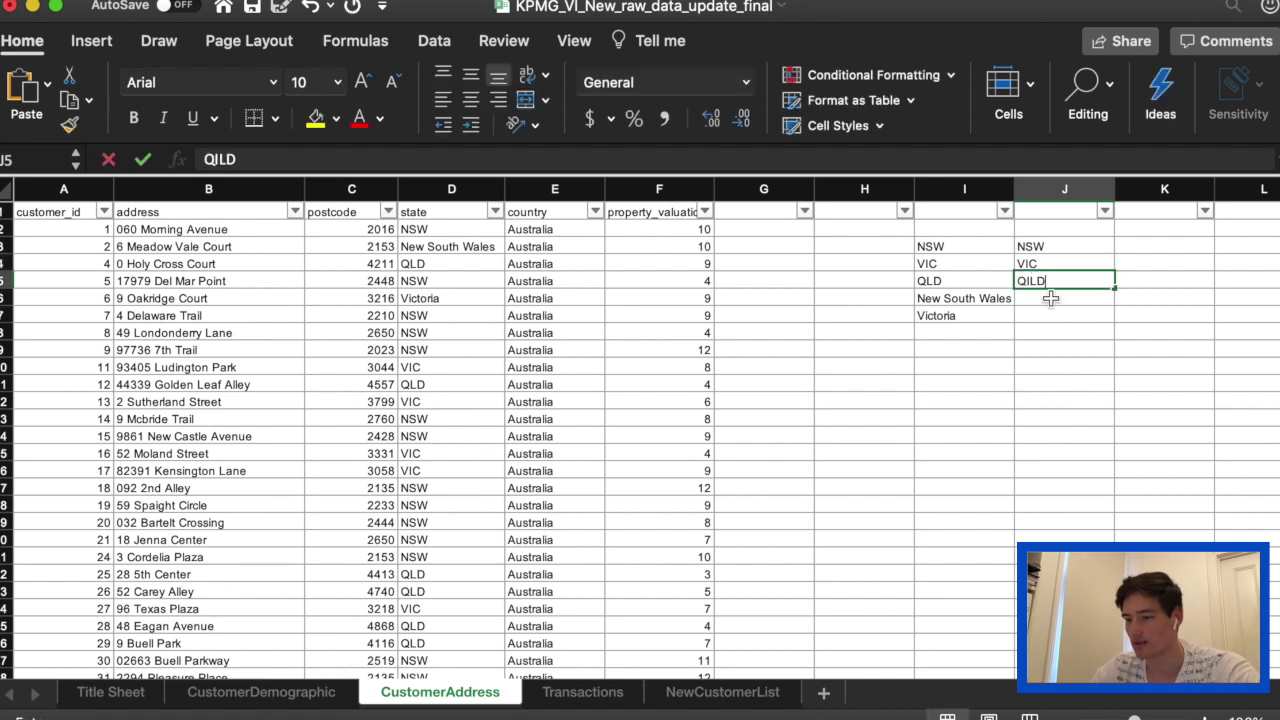
click(1050, 298)
text(NSW)
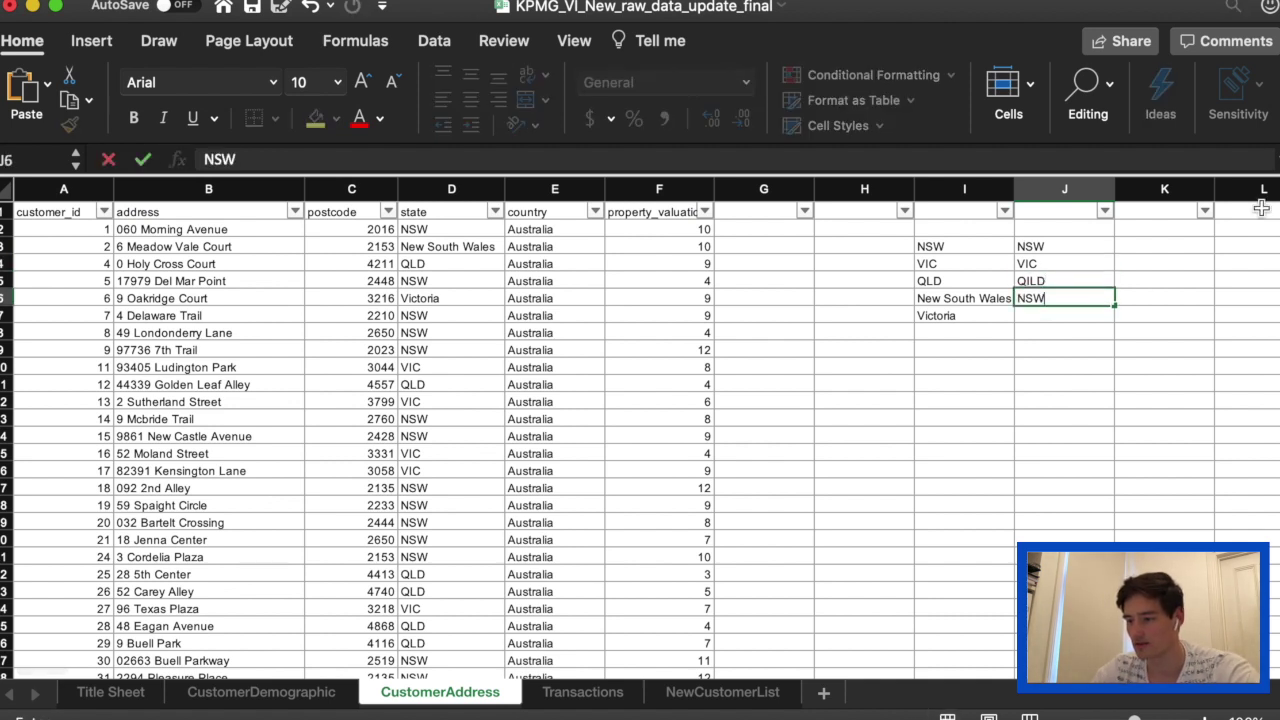
click(1086, 318)
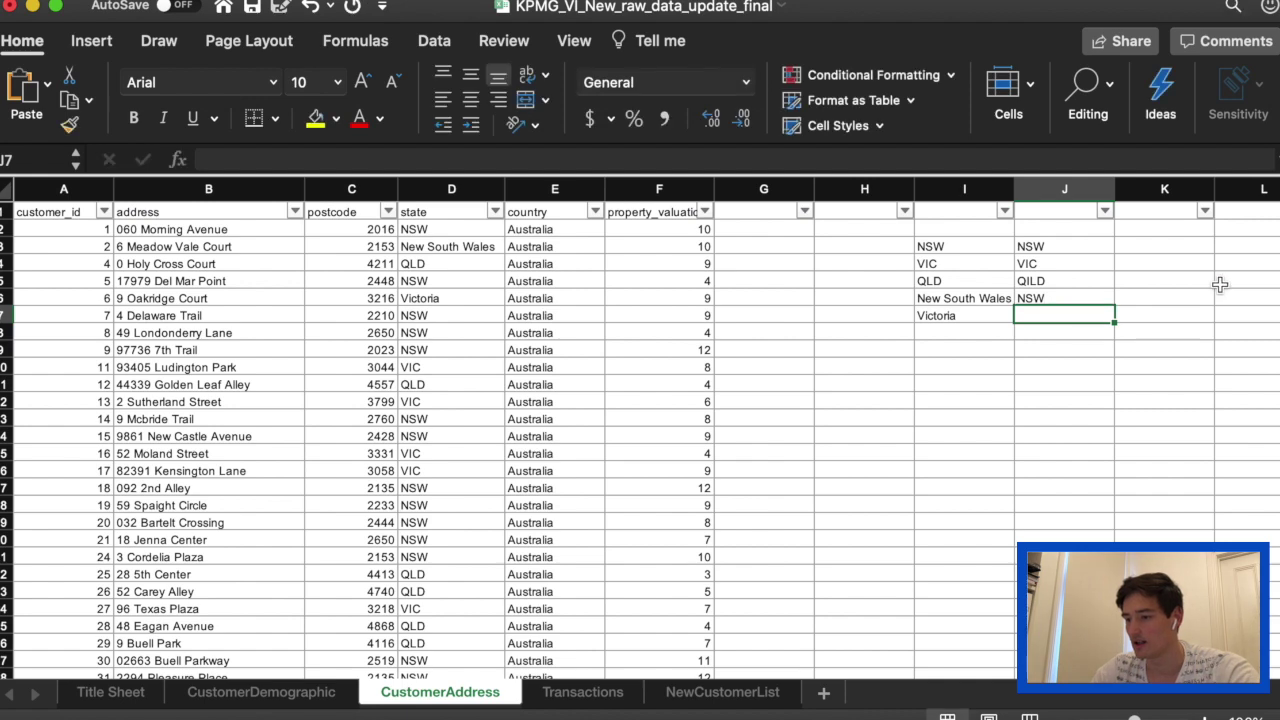
text(VIC)
click(1168, 298)
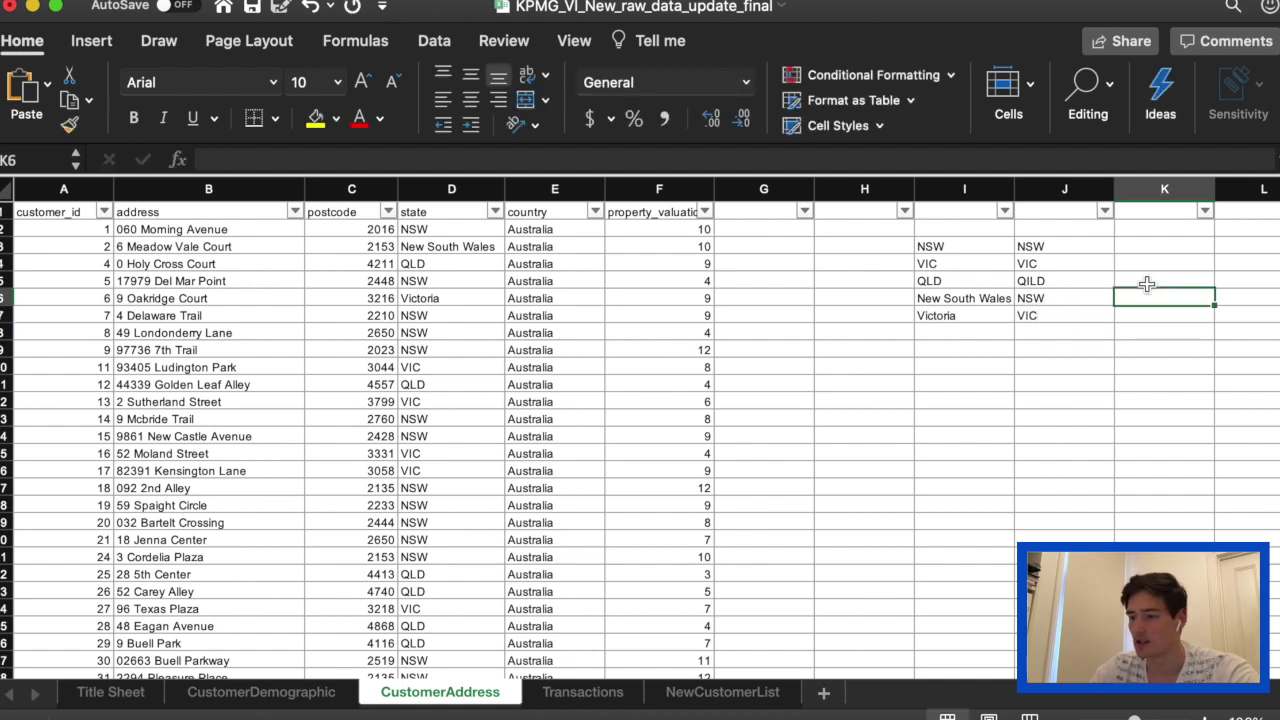
scroll(1178, 309, right, 2)
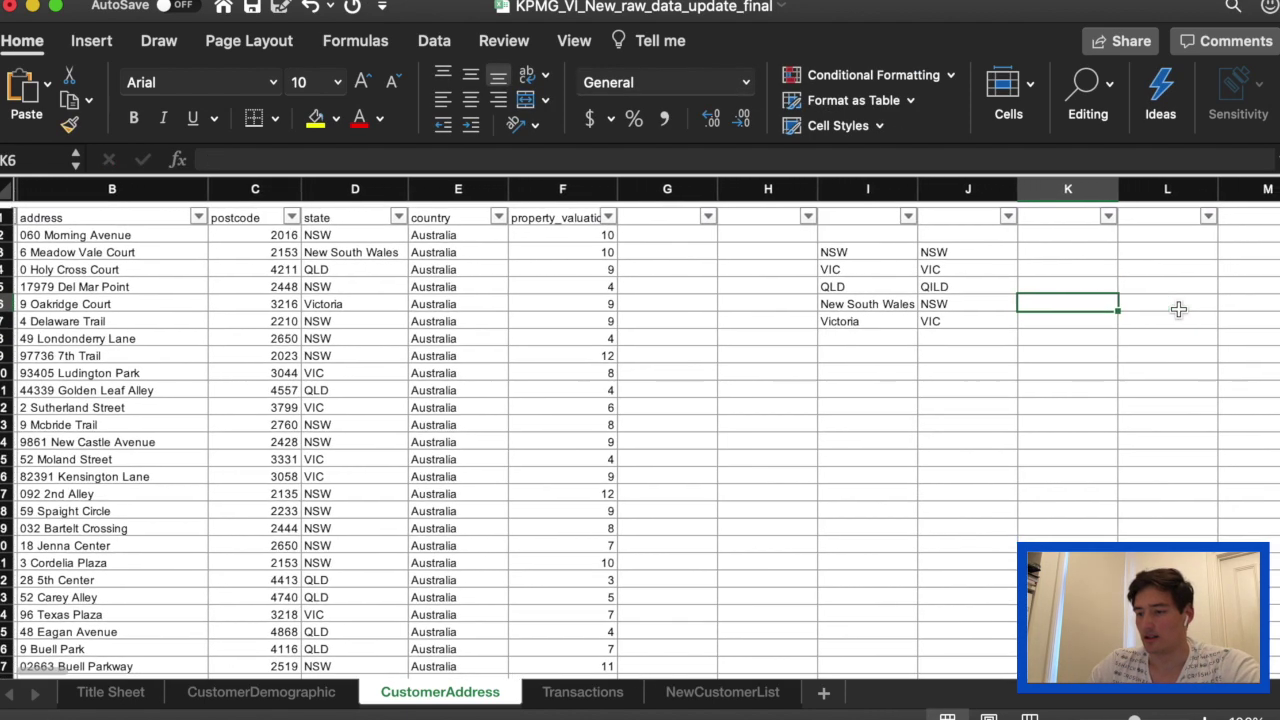
scroll(1100, 340, down, 1)
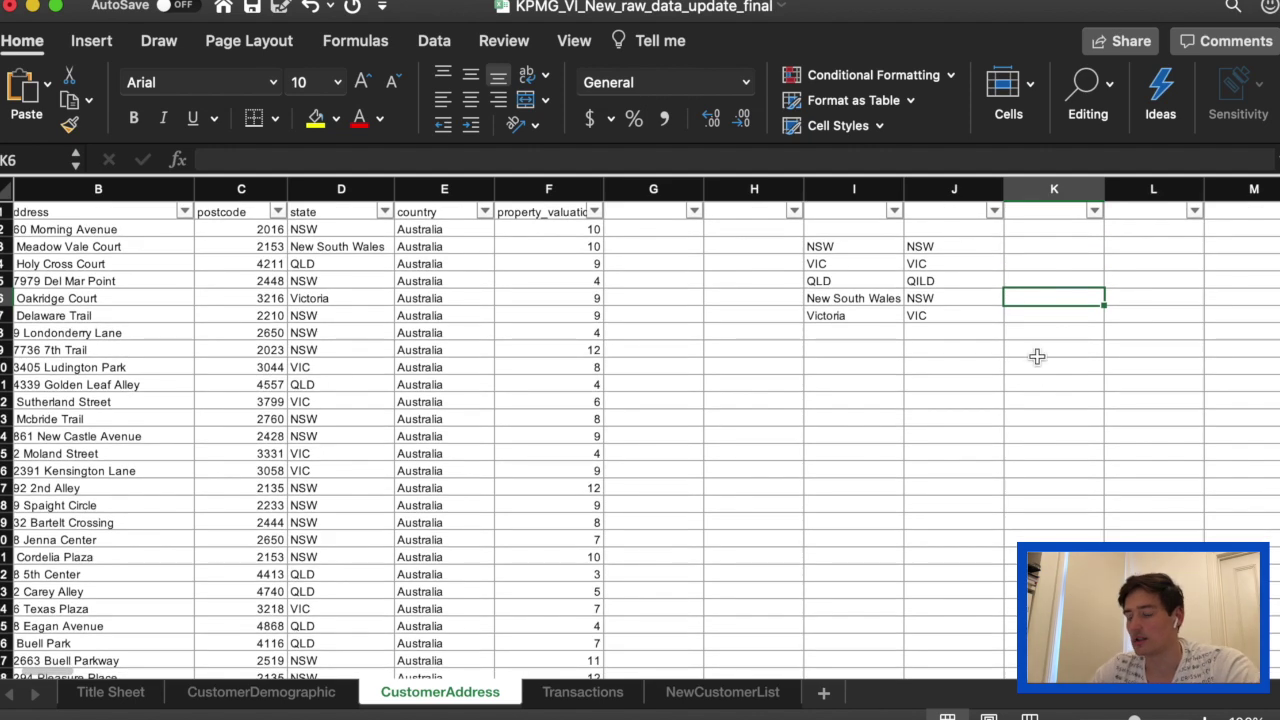
scroll(1043, 337, right, 1)
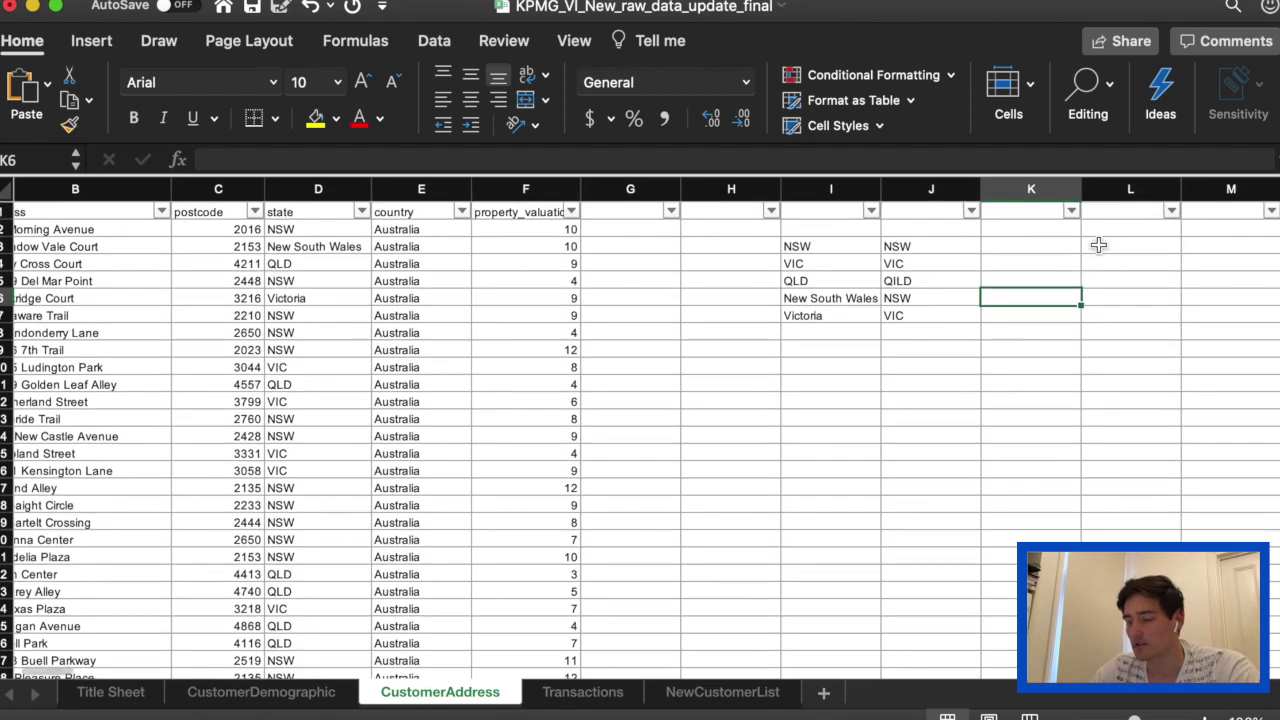
click(1101, 231)
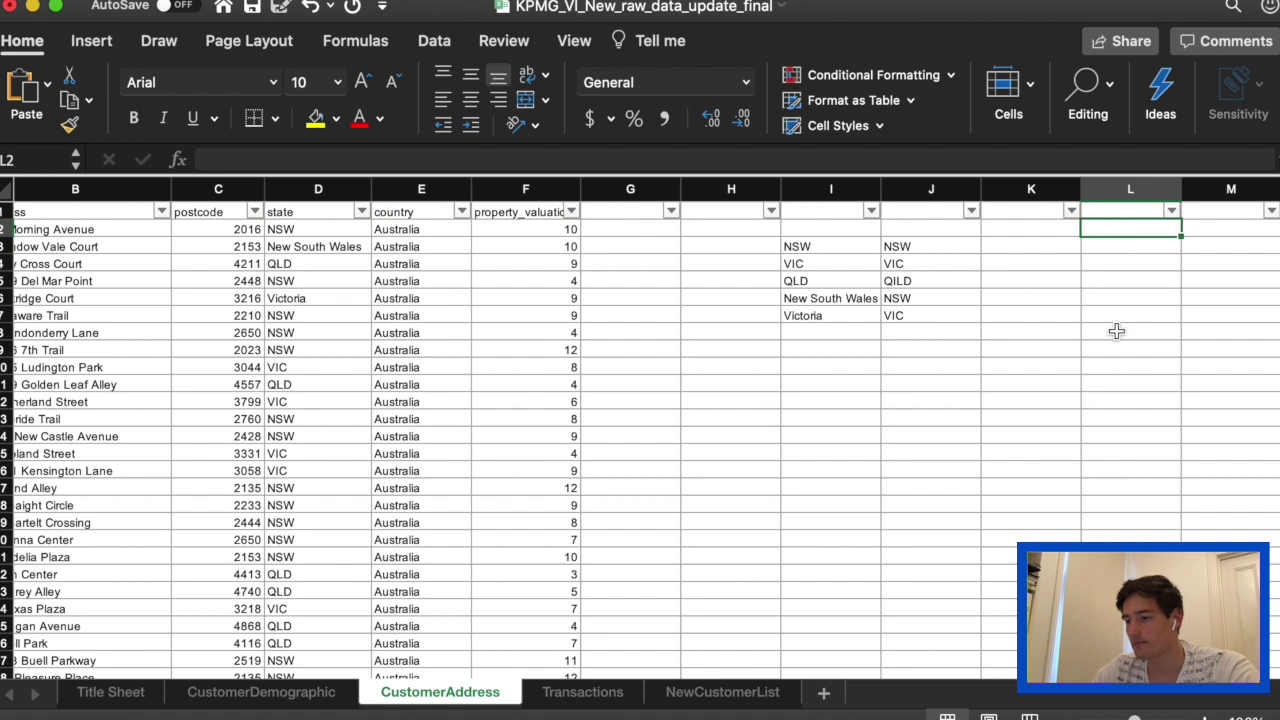
Step: Enter =VLOOKUP(D2,I3:J7,2,F…) in L2, looking up D2 in the I3:J7 table
text(=VLOOKUP()
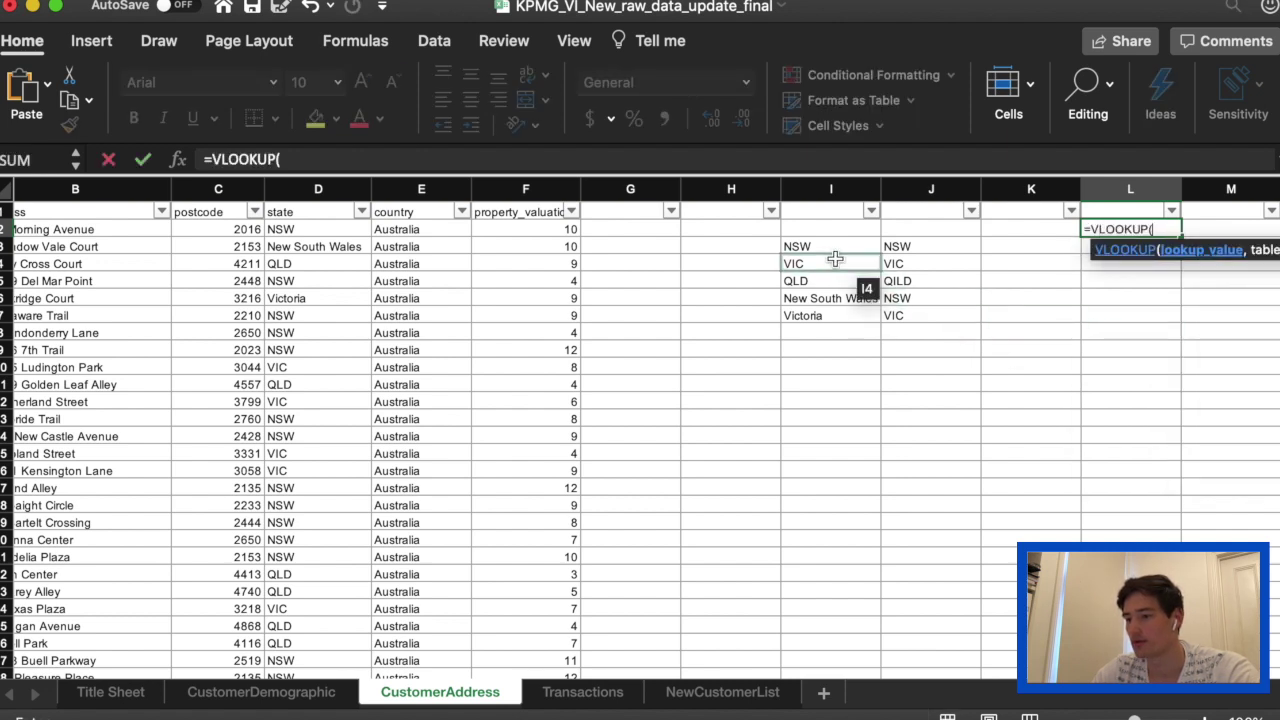
click(320, 229)
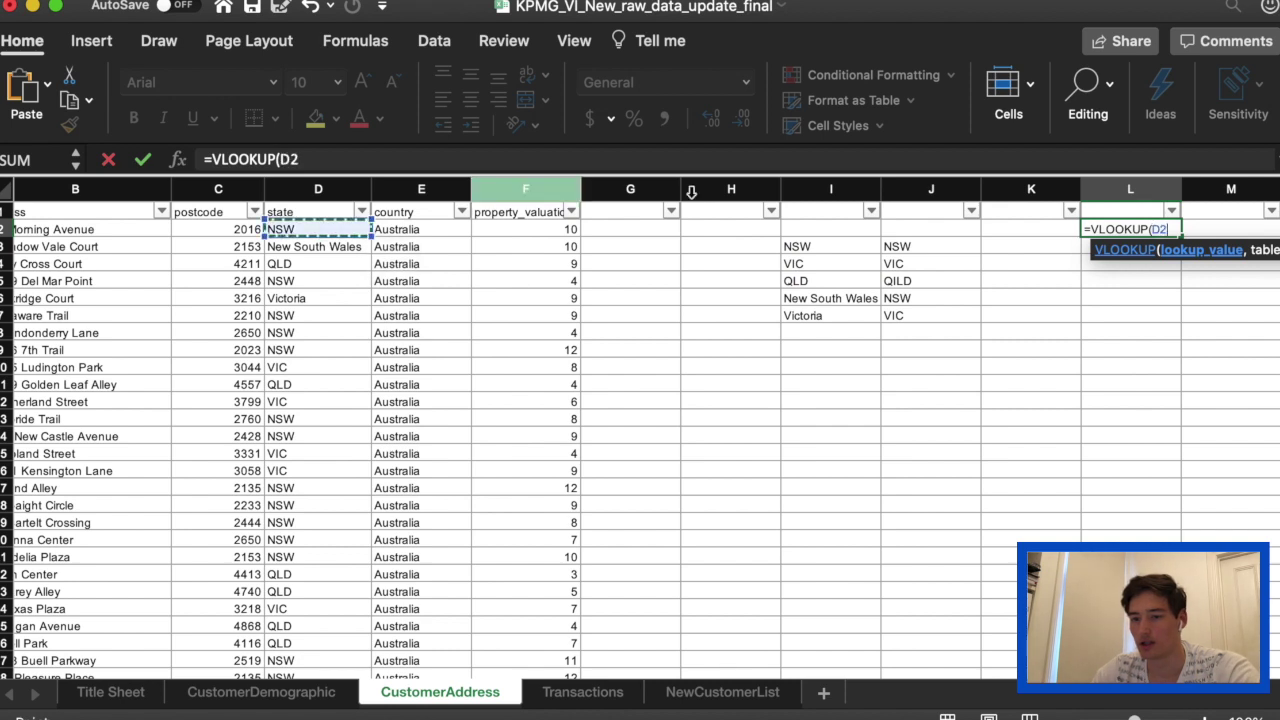
text(,)
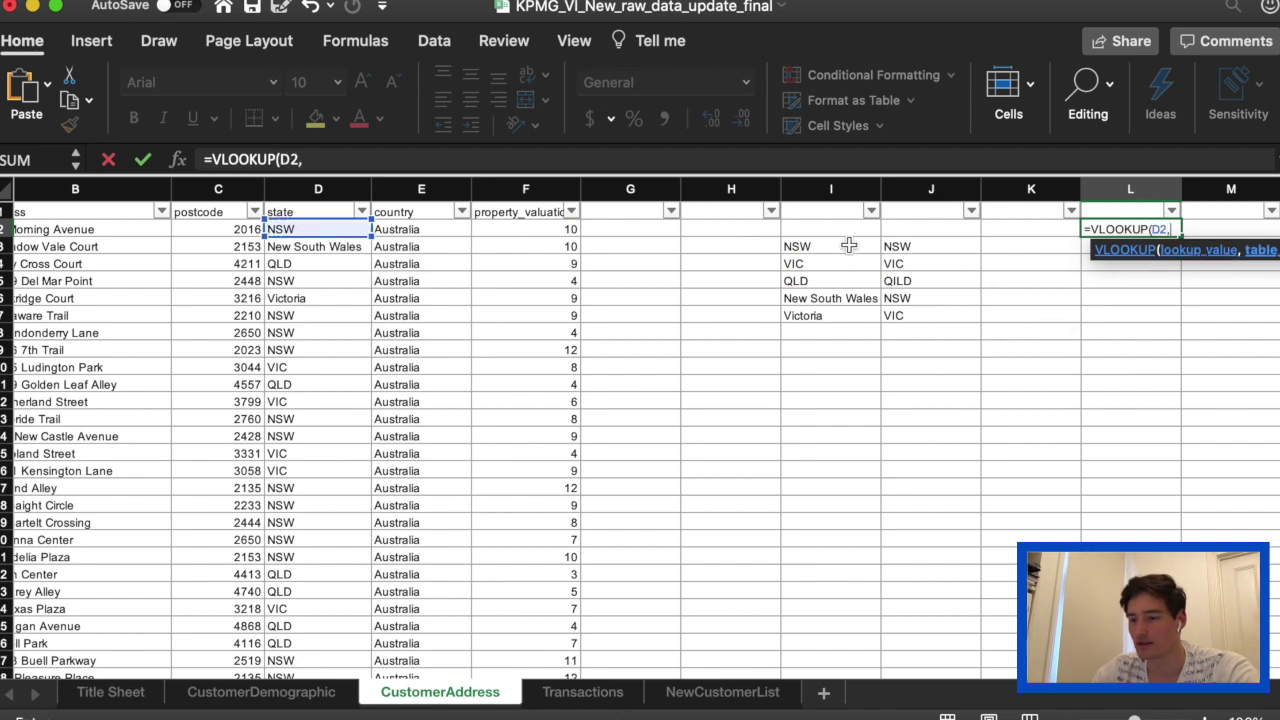
drag(845, 246, 900, 314)
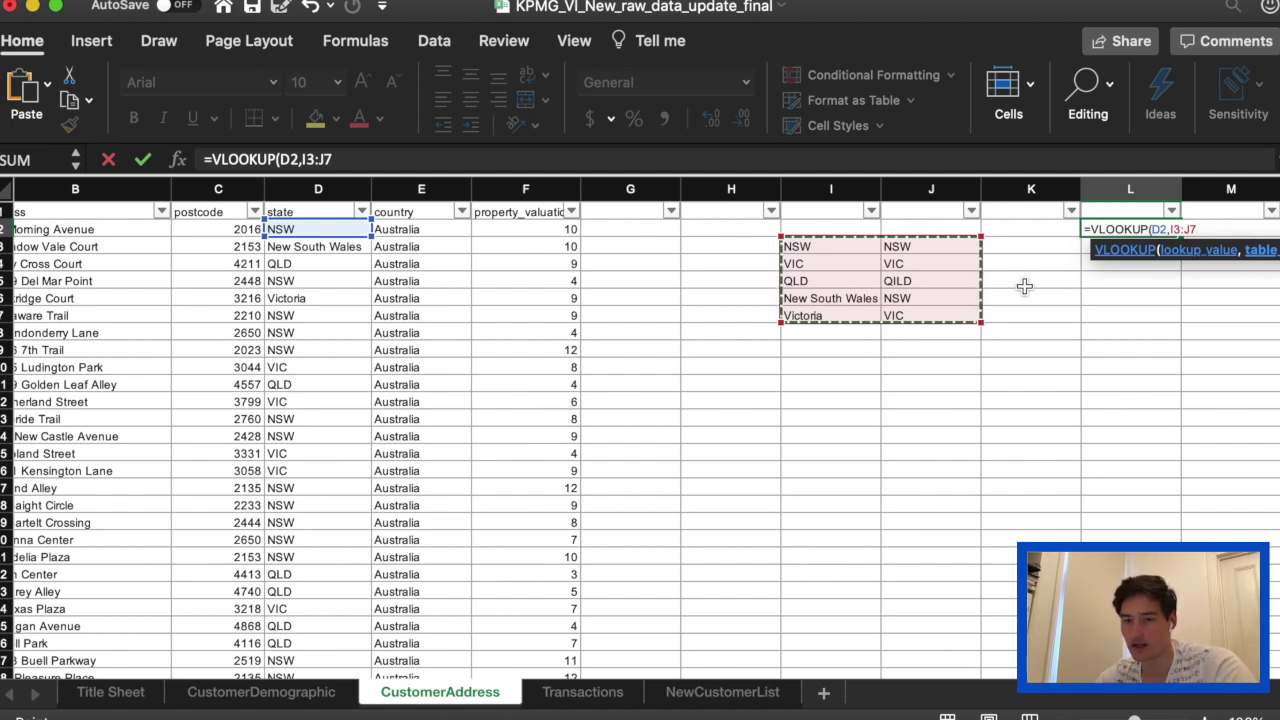
text(,)
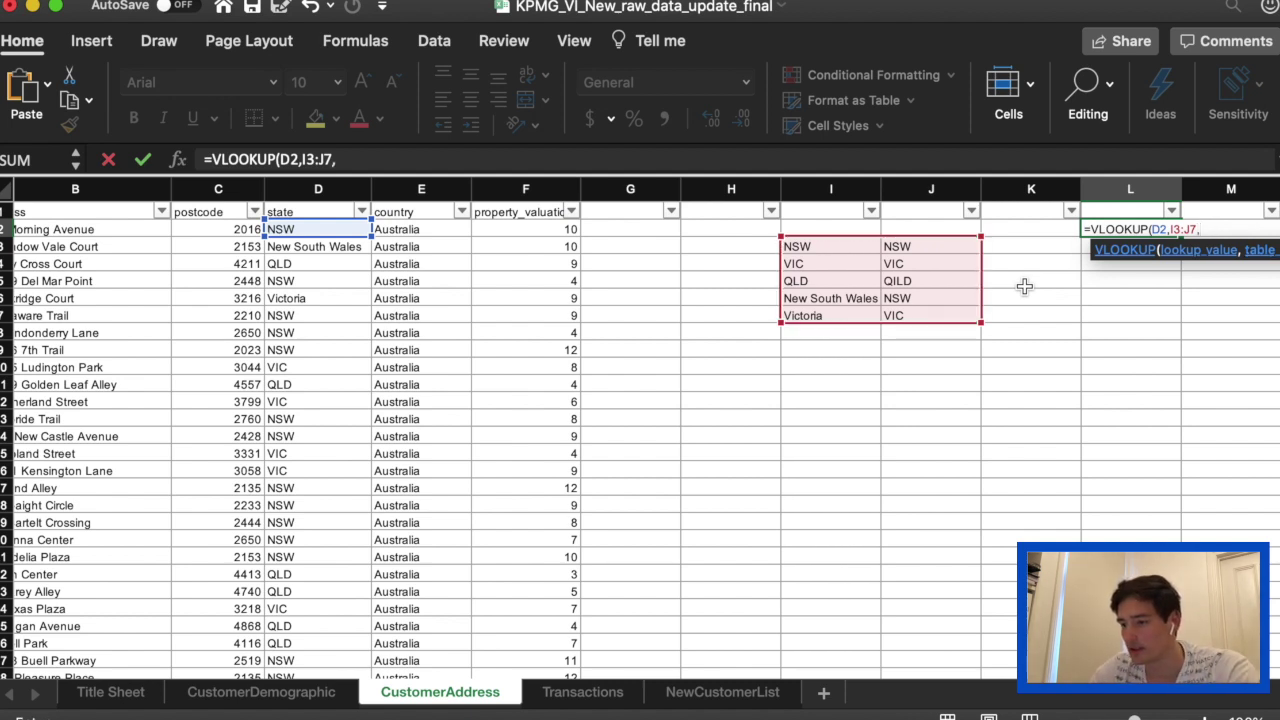
text(2)
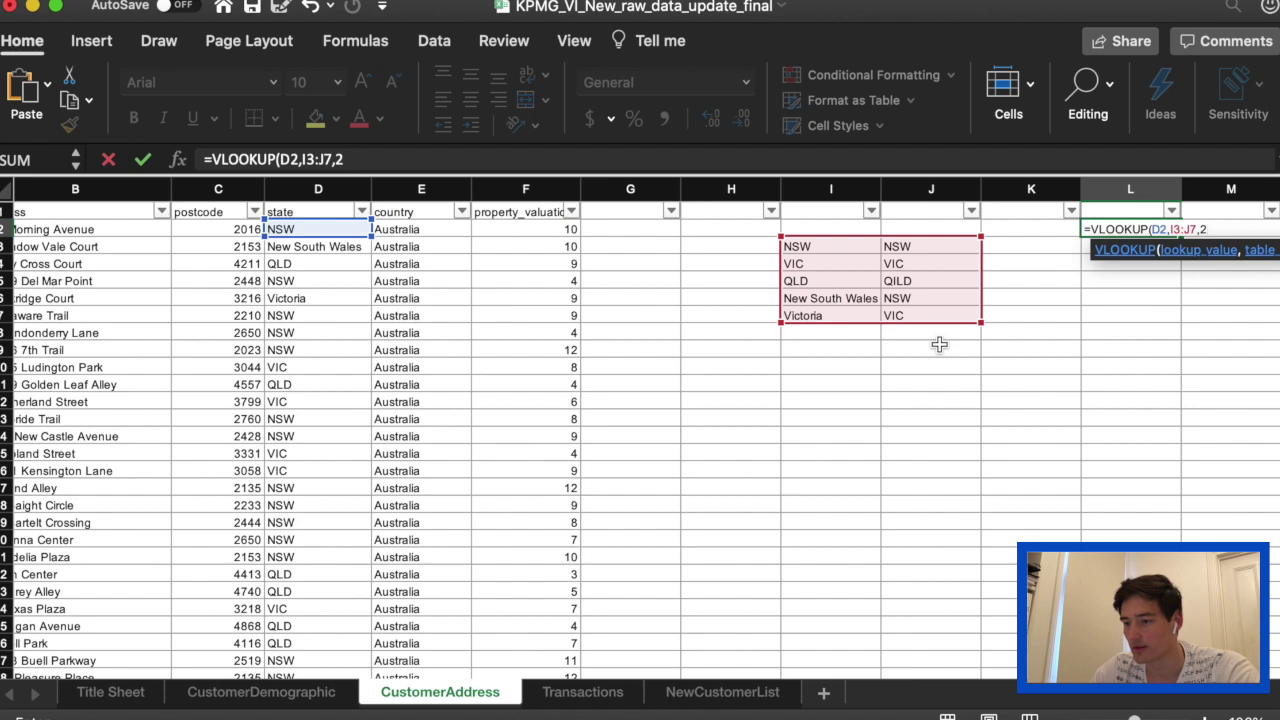
text(,)
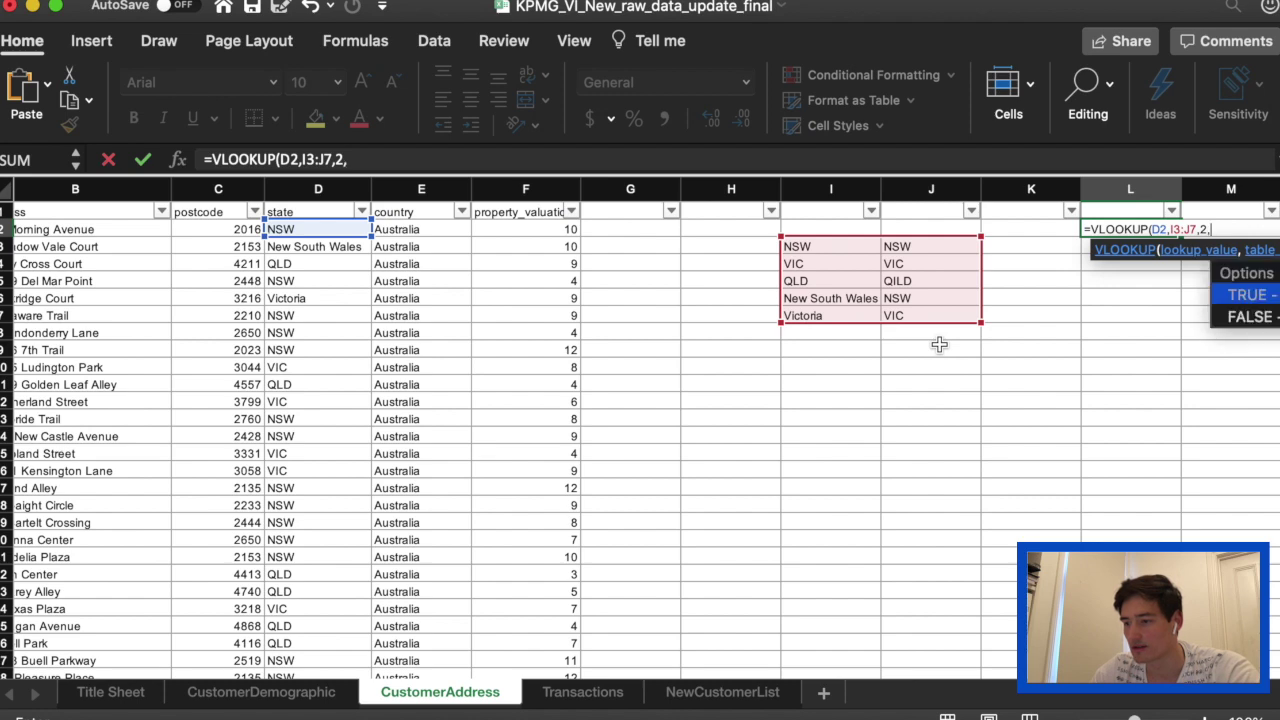
scroll(1071, 358, right, 3)
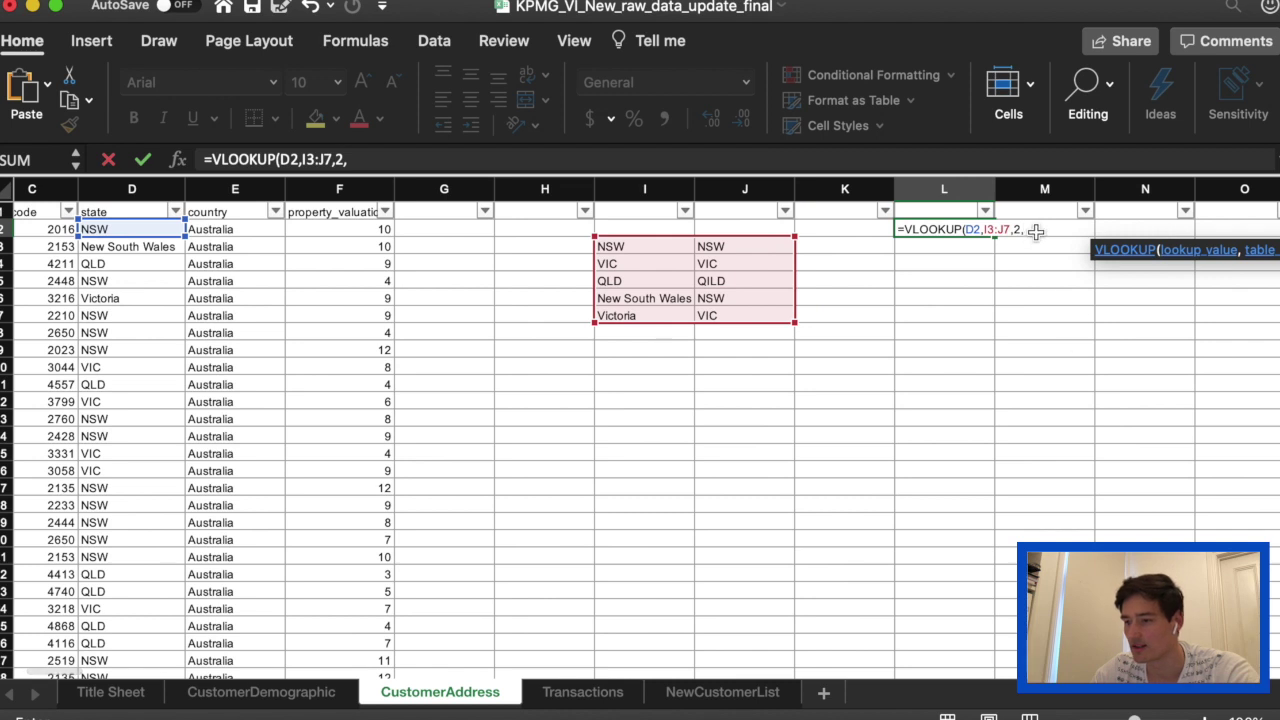
scroll(1174, 457, right, 3)
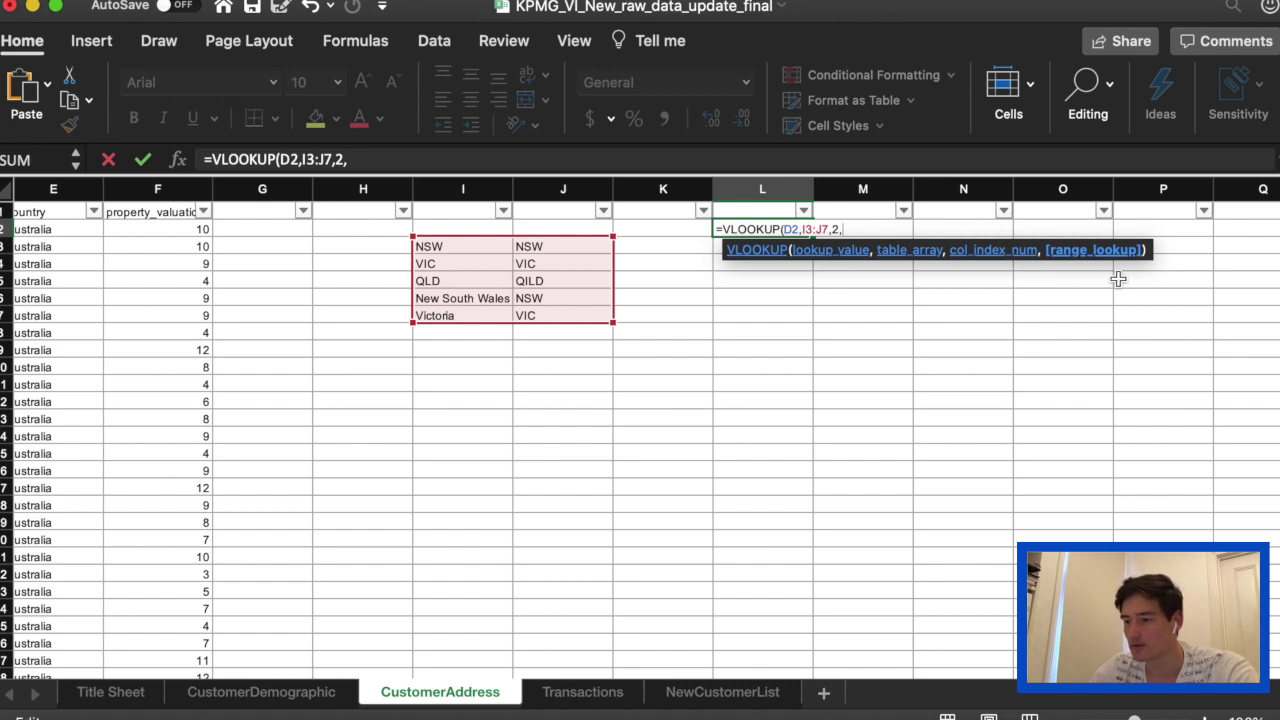
text(F)
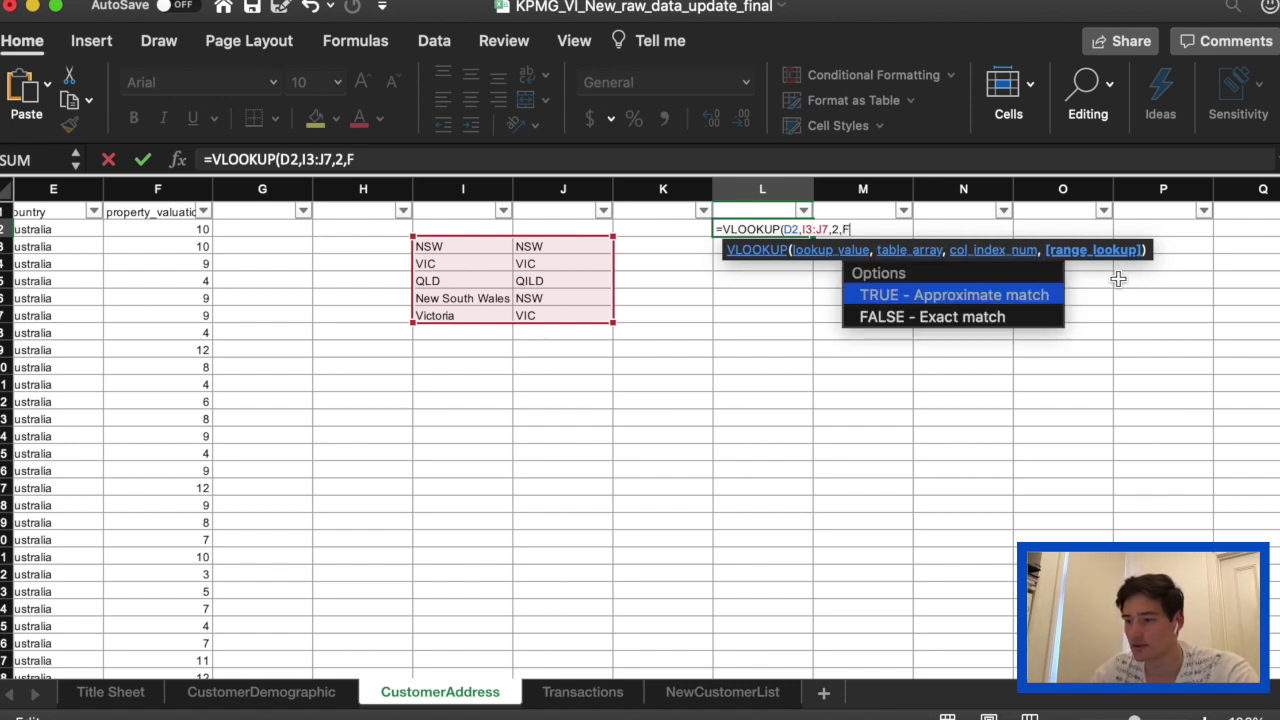
key(Down)
key(Return)
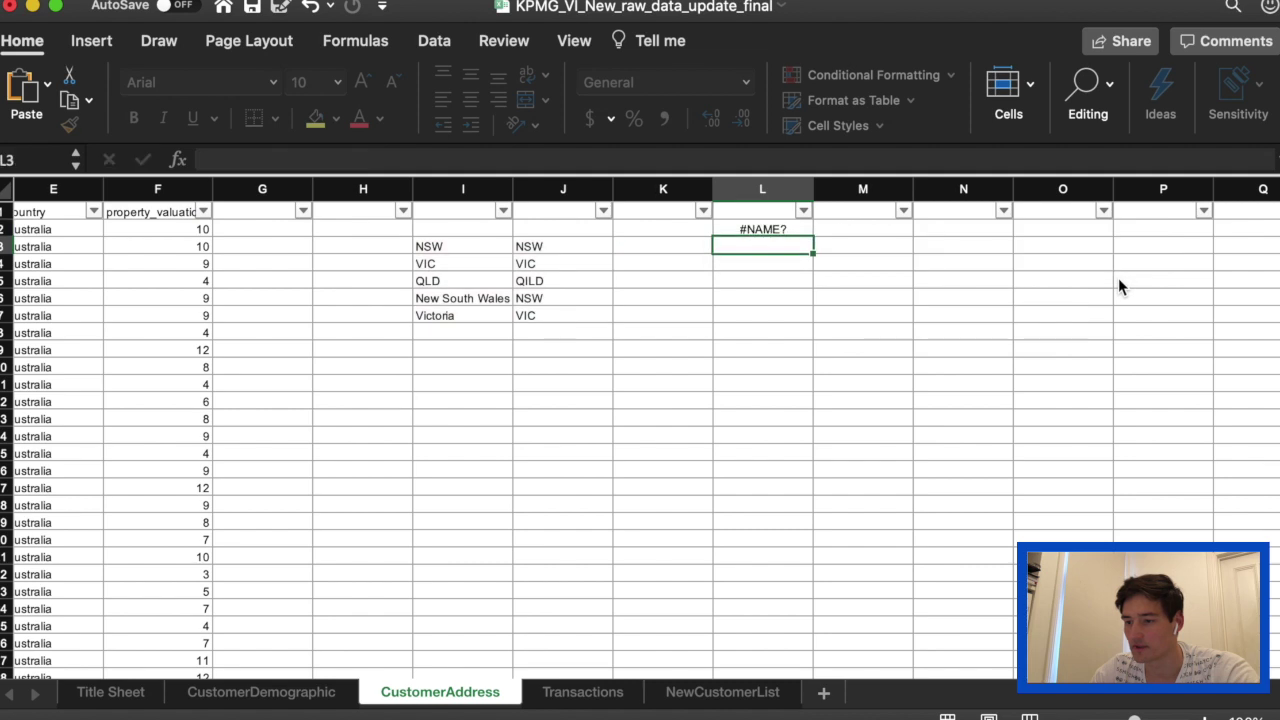
Step: Fix L2's #NAME? error by completing the last argument as FALSE, so it returns NSW
click(796, 230)
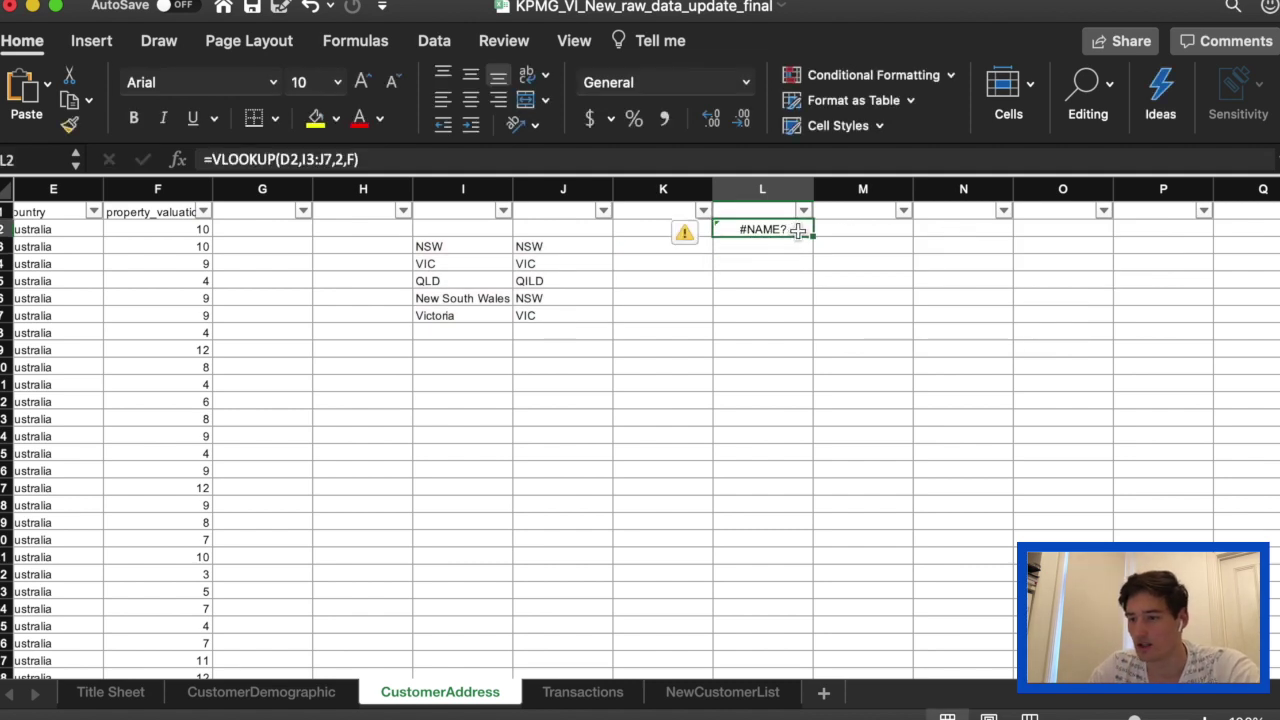
click(358, 159)
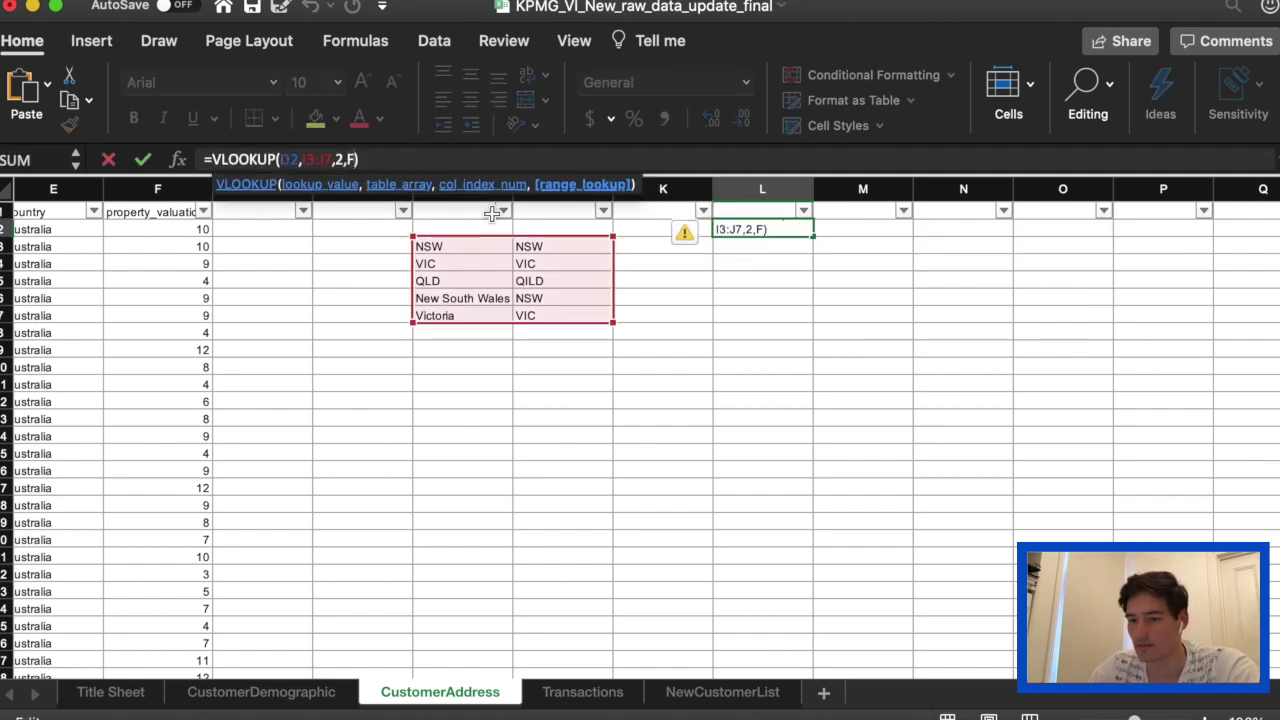
text(A)
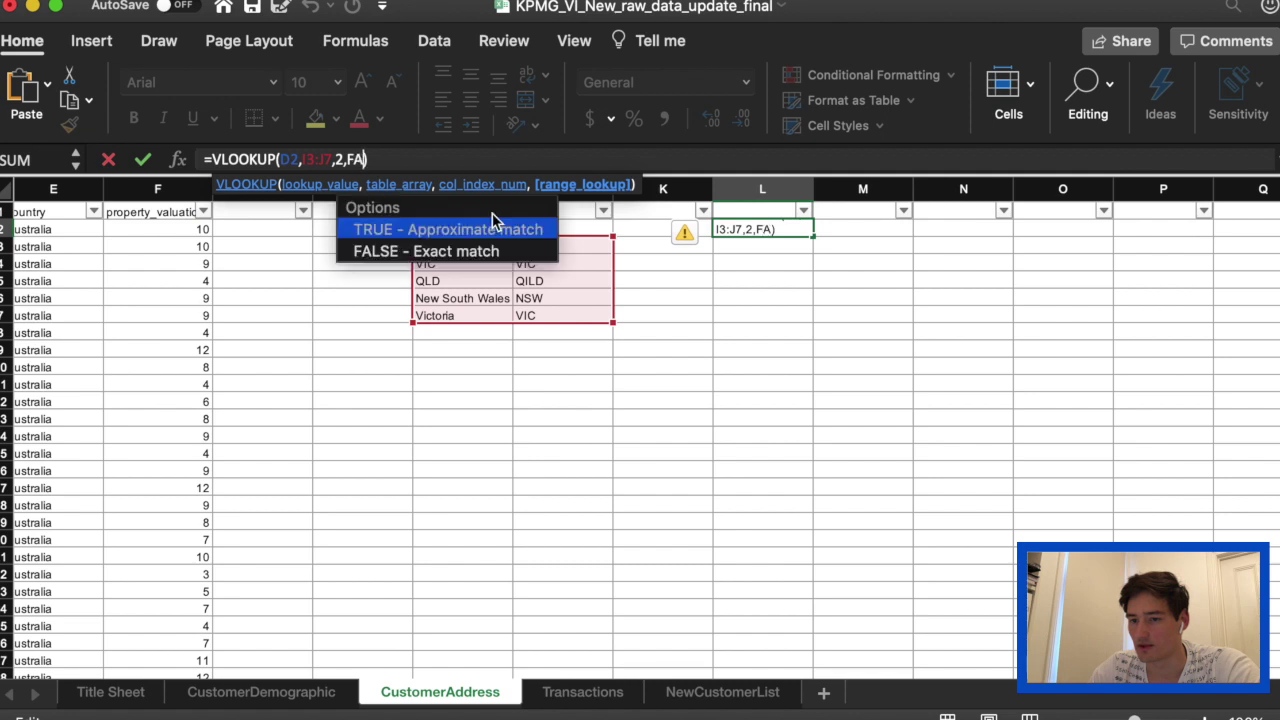
text(LSE)
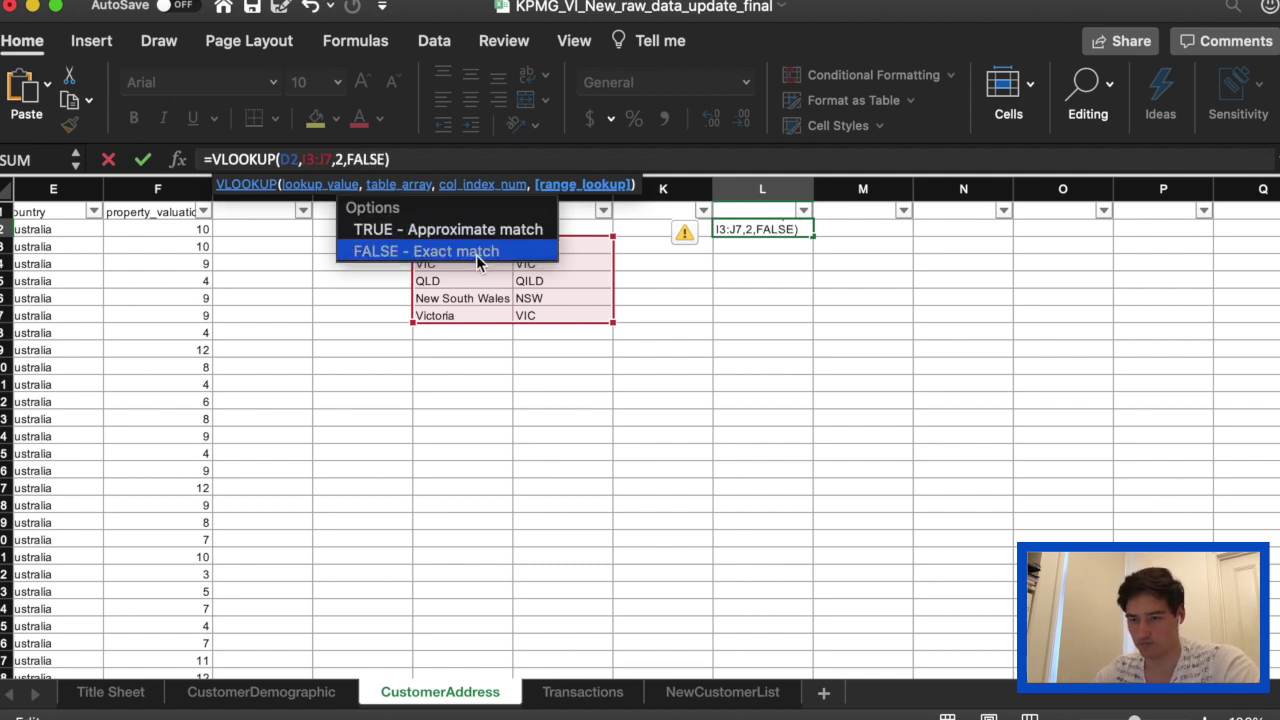
click(476, 254)
text())
key(Return)
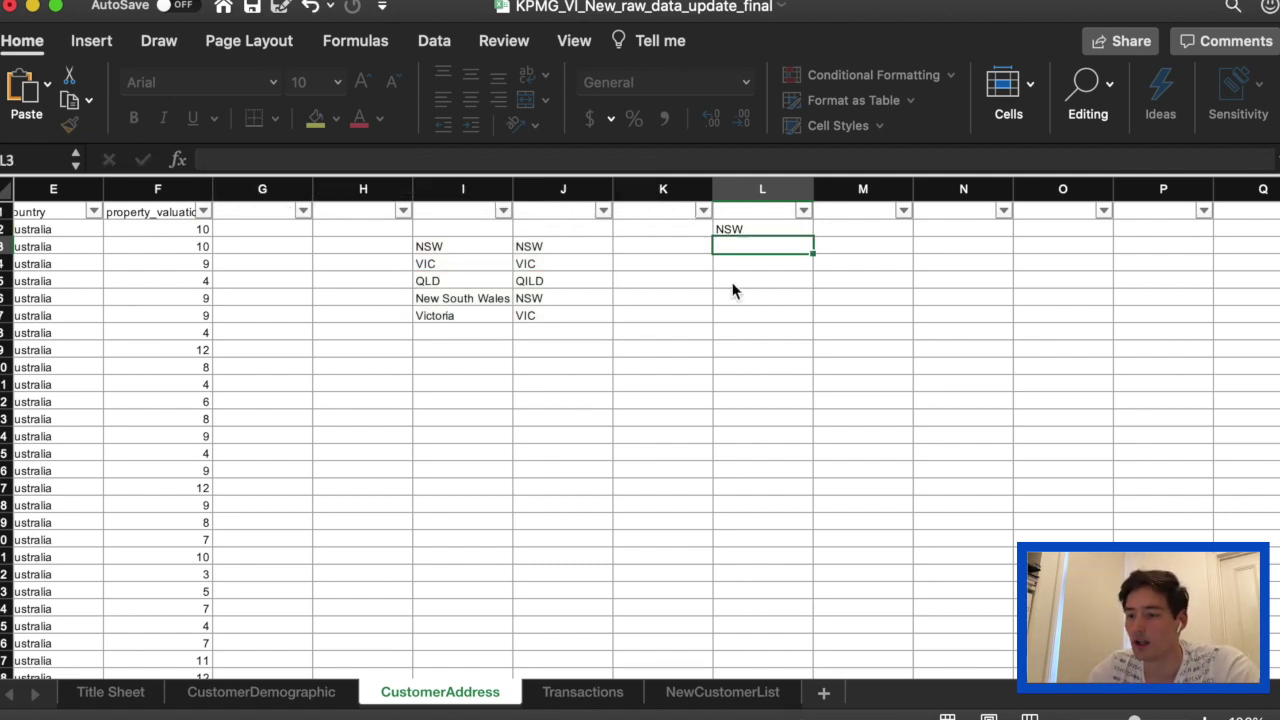
click(756, 228)
Step: After a first fill-down shows #N/A, lock L2's lookup range as $I$3:$J$7
scroll(697, 365, left, 5)
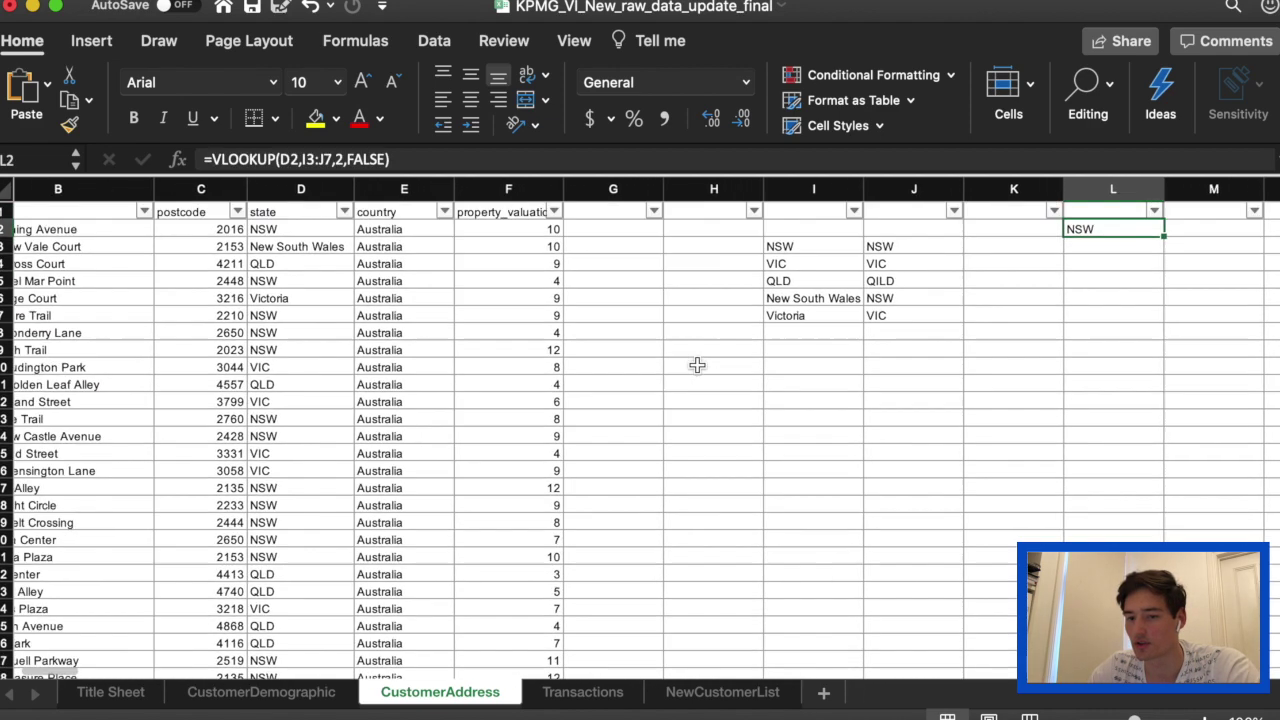
scroll(697, 365, right, 1)
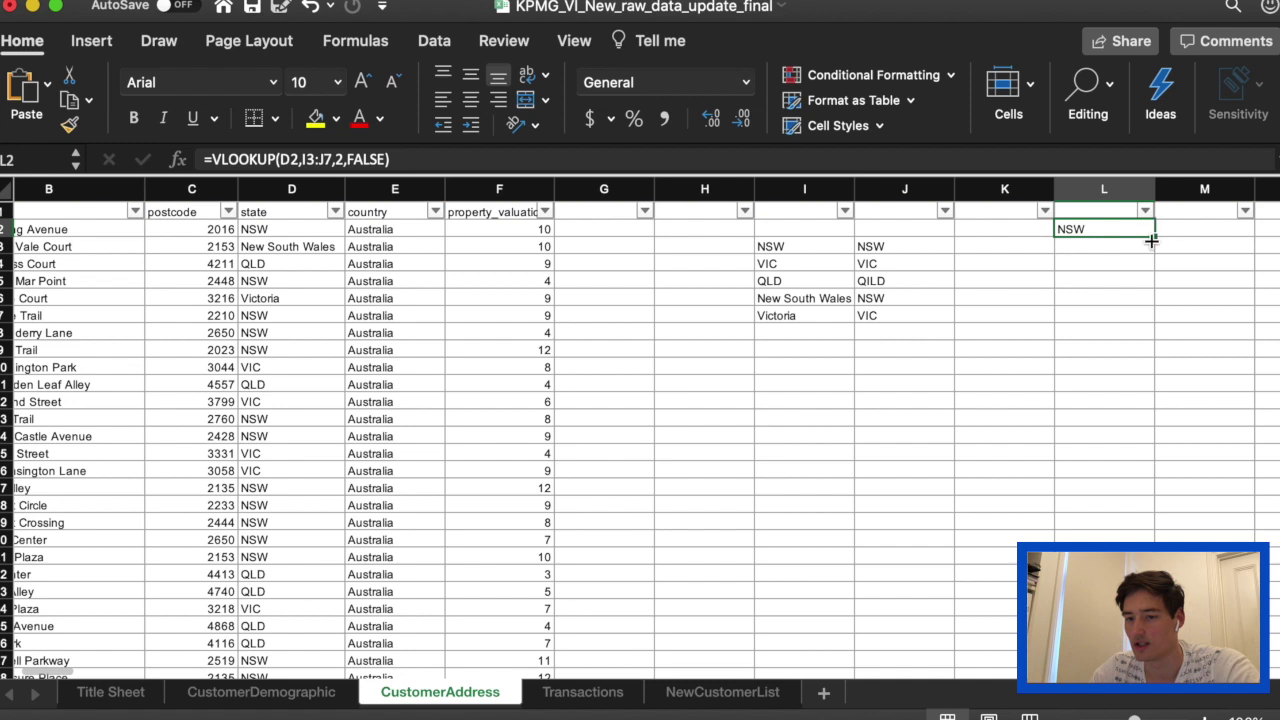
drag(1154, 237, 1136, 541)
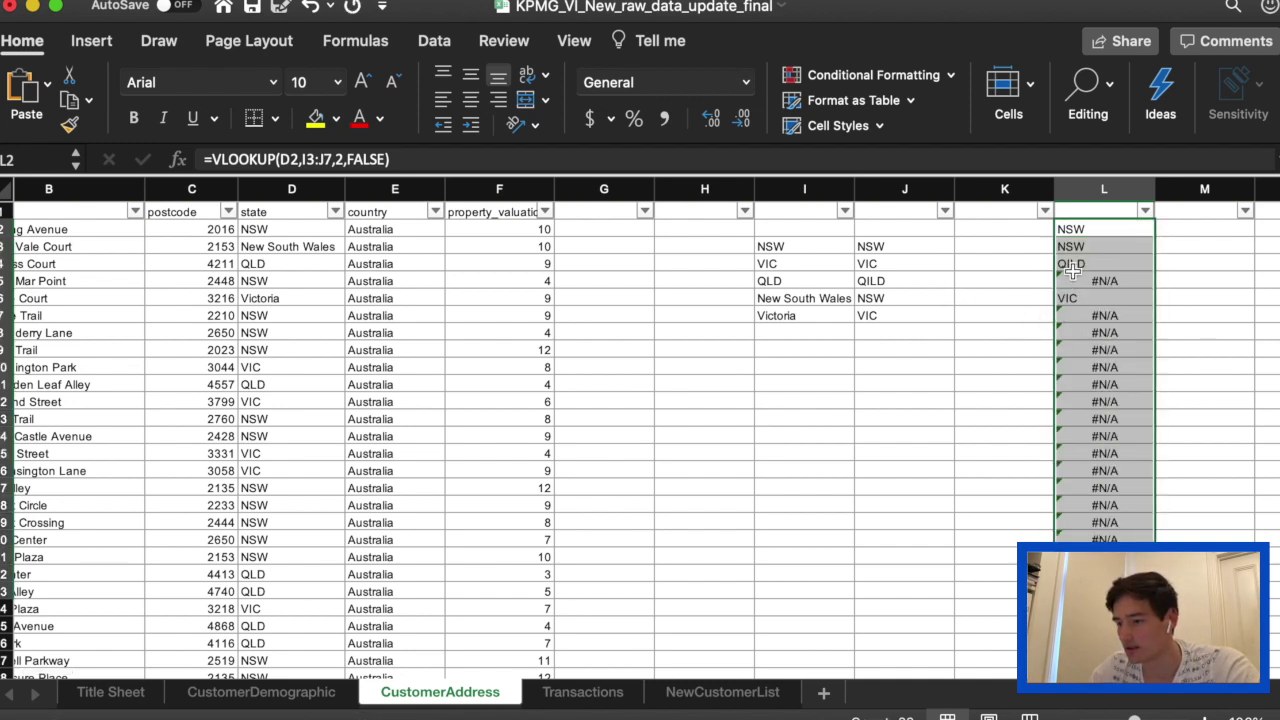
click(1080, 232)
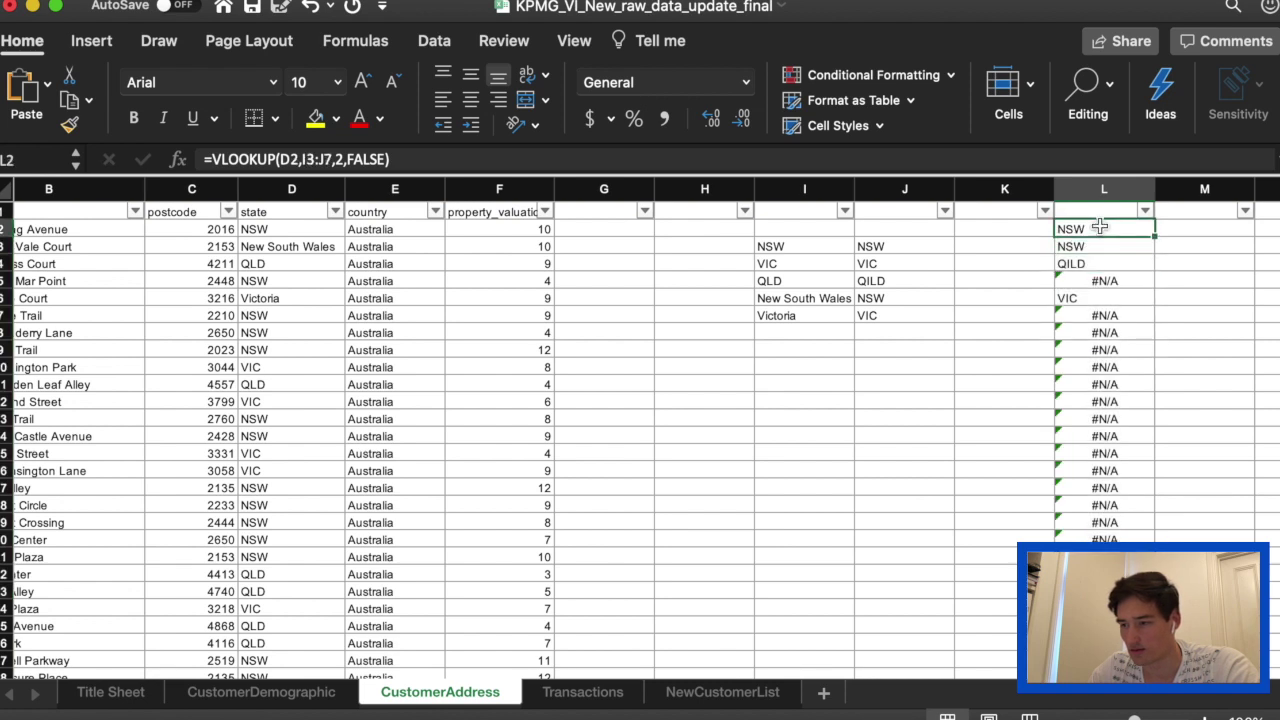
click(304, 160)
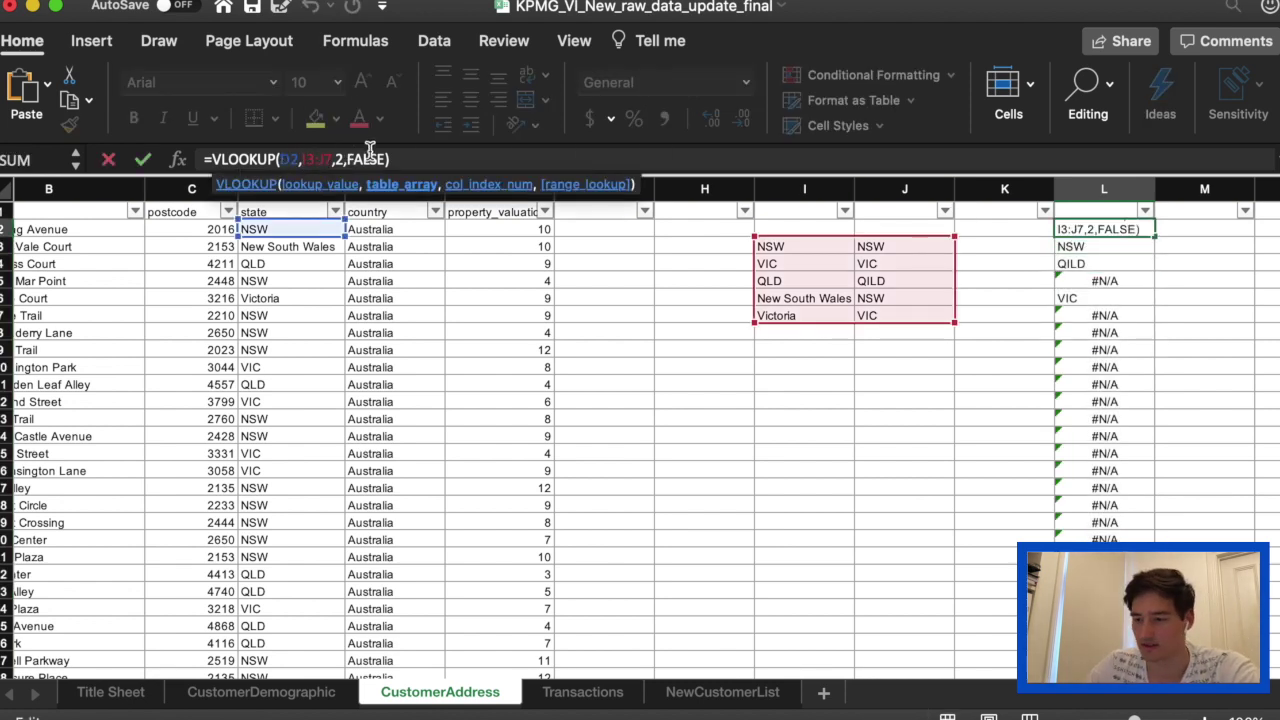
text($)
key(Right)
text($I)
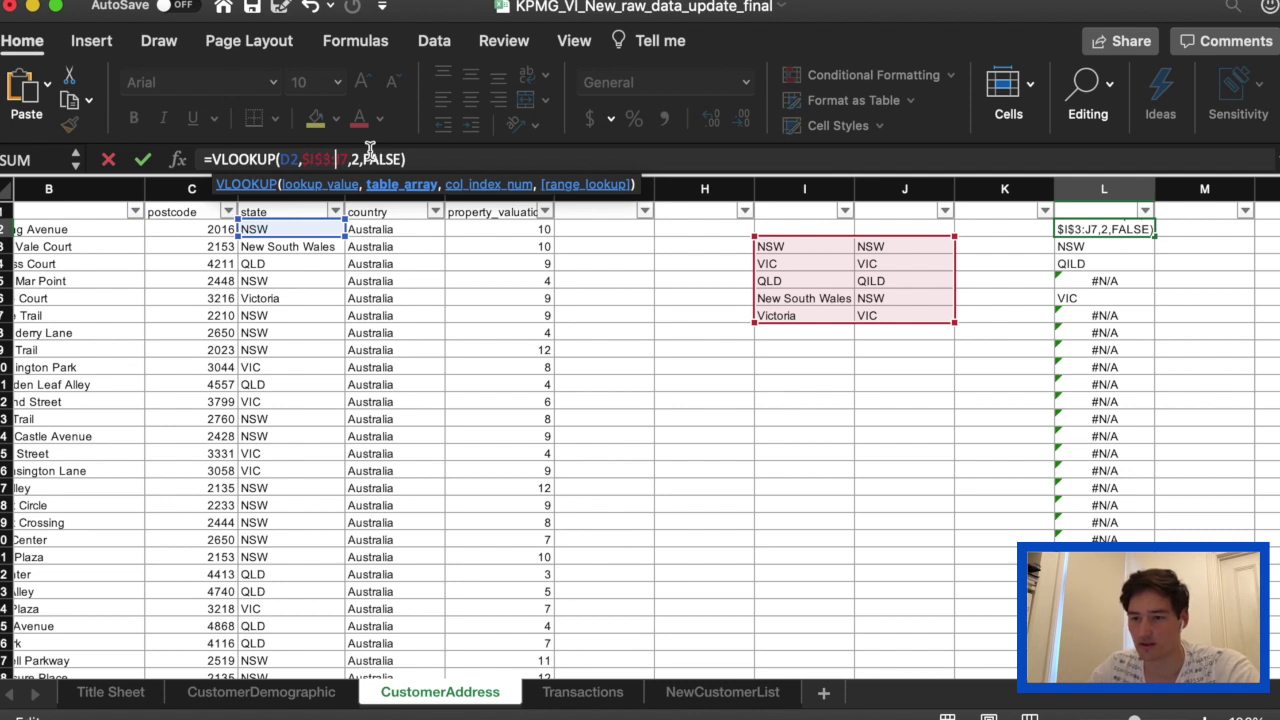
text($)
key(Right)
text($)
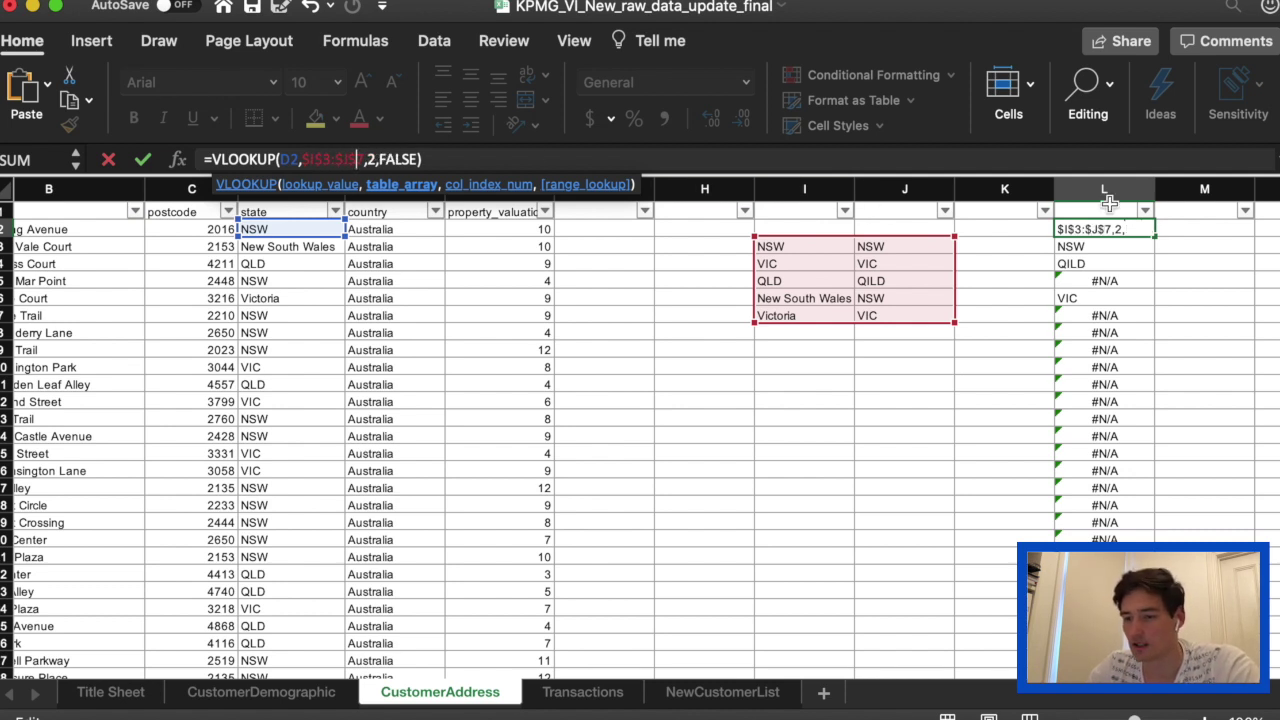
key(Return)
Step: Copy the corrected L2 formula down column L so rows show state abbreviations
click(1140, 229)
drag(1155, 236, 1158, 538)
click(1215, 299)
scroll(1226, 299, right, 1)
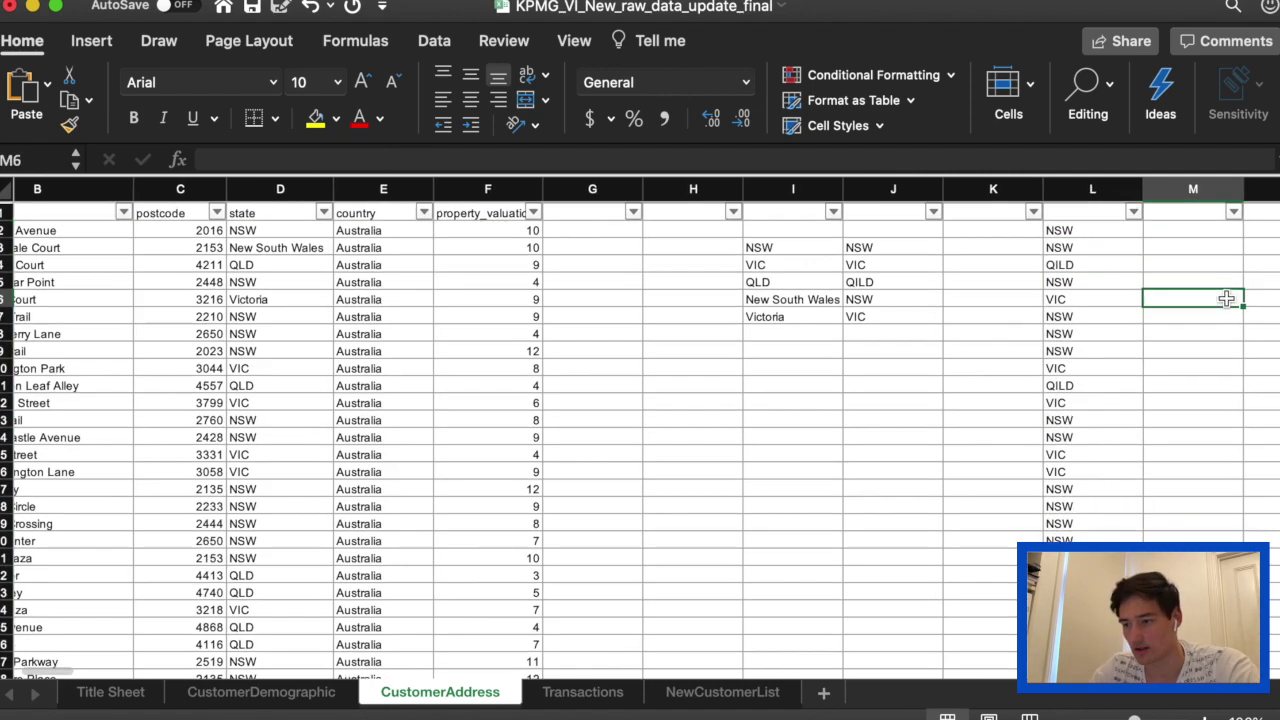
Step: Correct the J5 mapping entry from QILD to QLD and confirm L4 returns QLD
click(866, 282)
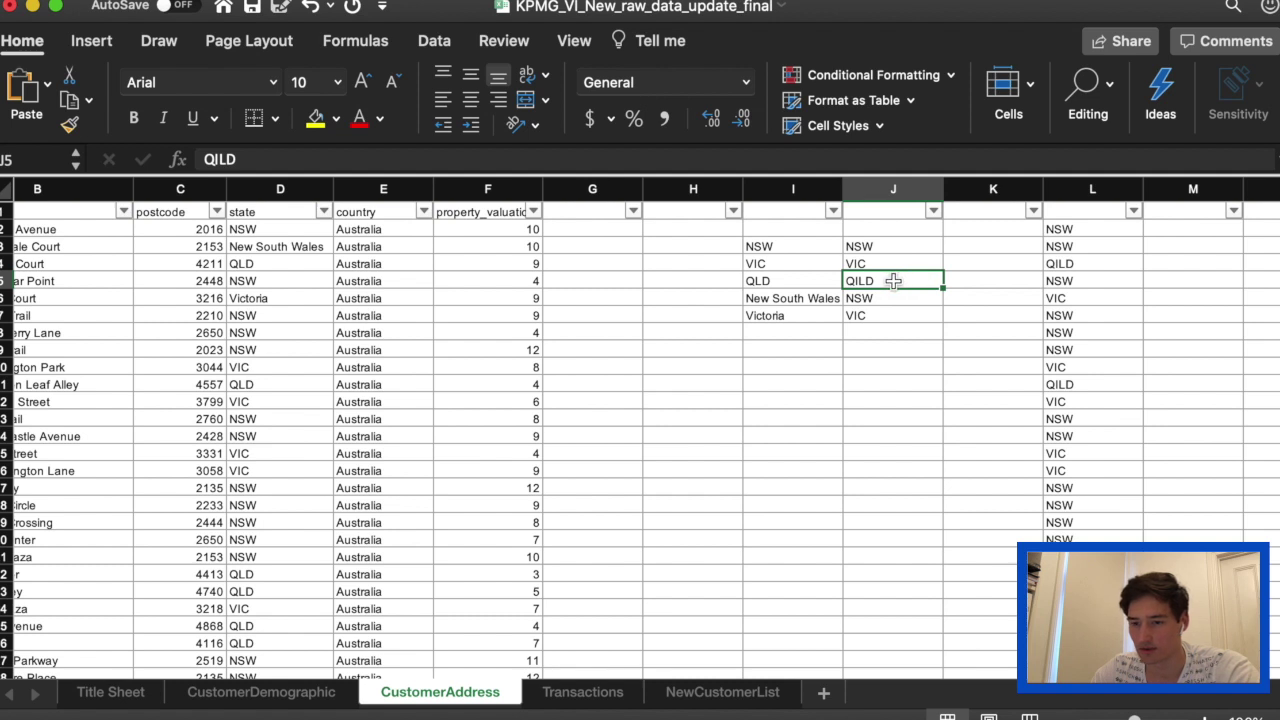
double_click(893, 282)
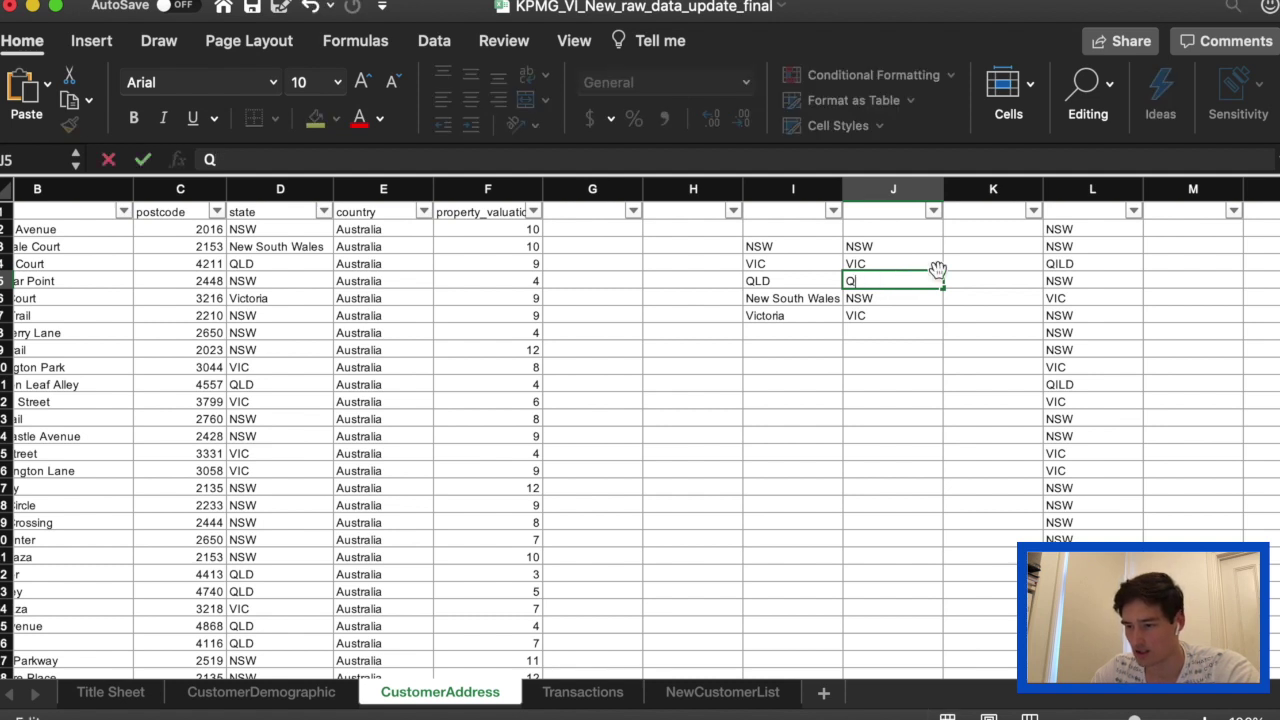
key(Return)
click(1091, 263)
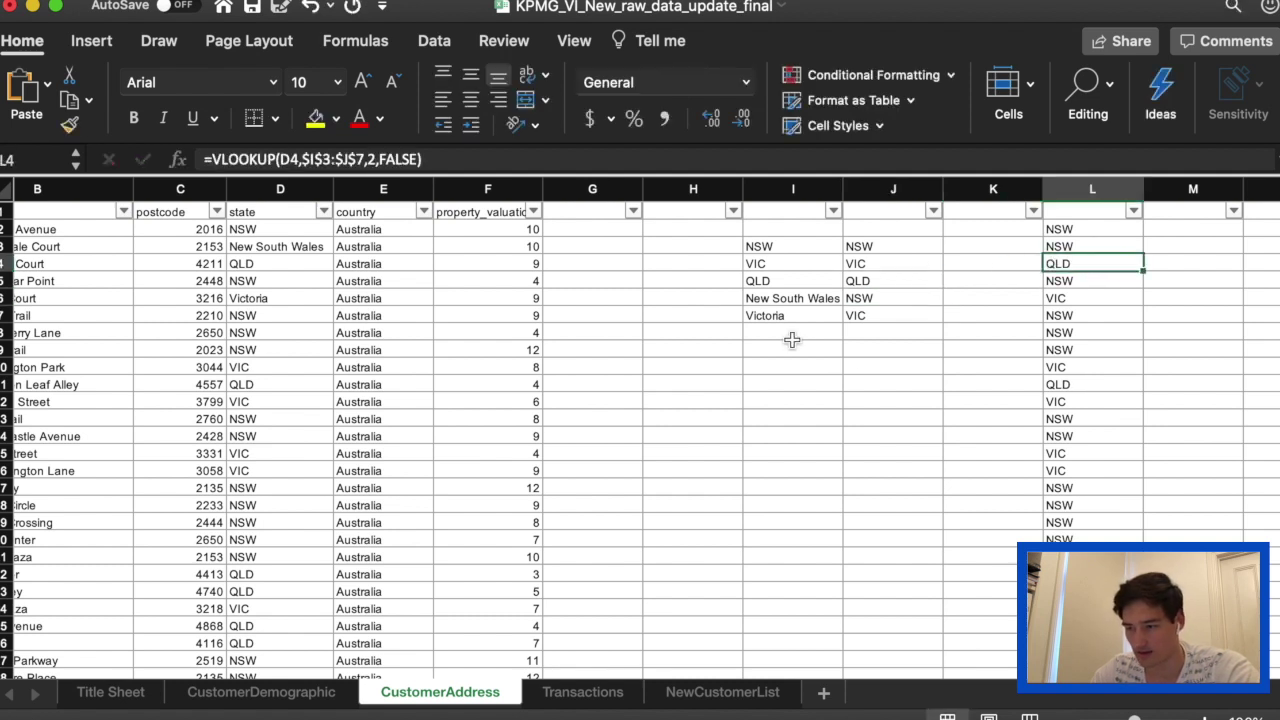
Step: Verify L2, L3 and L6 against states in D2, D3 and D6, then go to the Title Sheet
click(1084, 228)
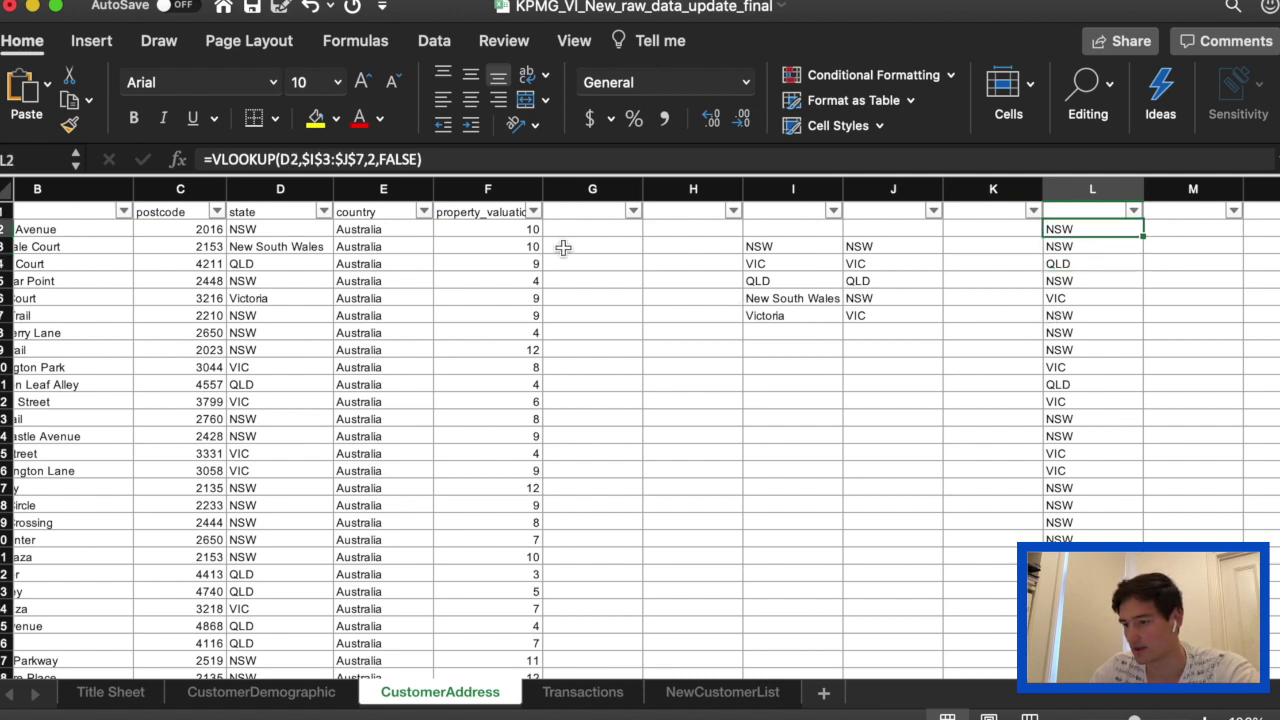
click(279, 229)
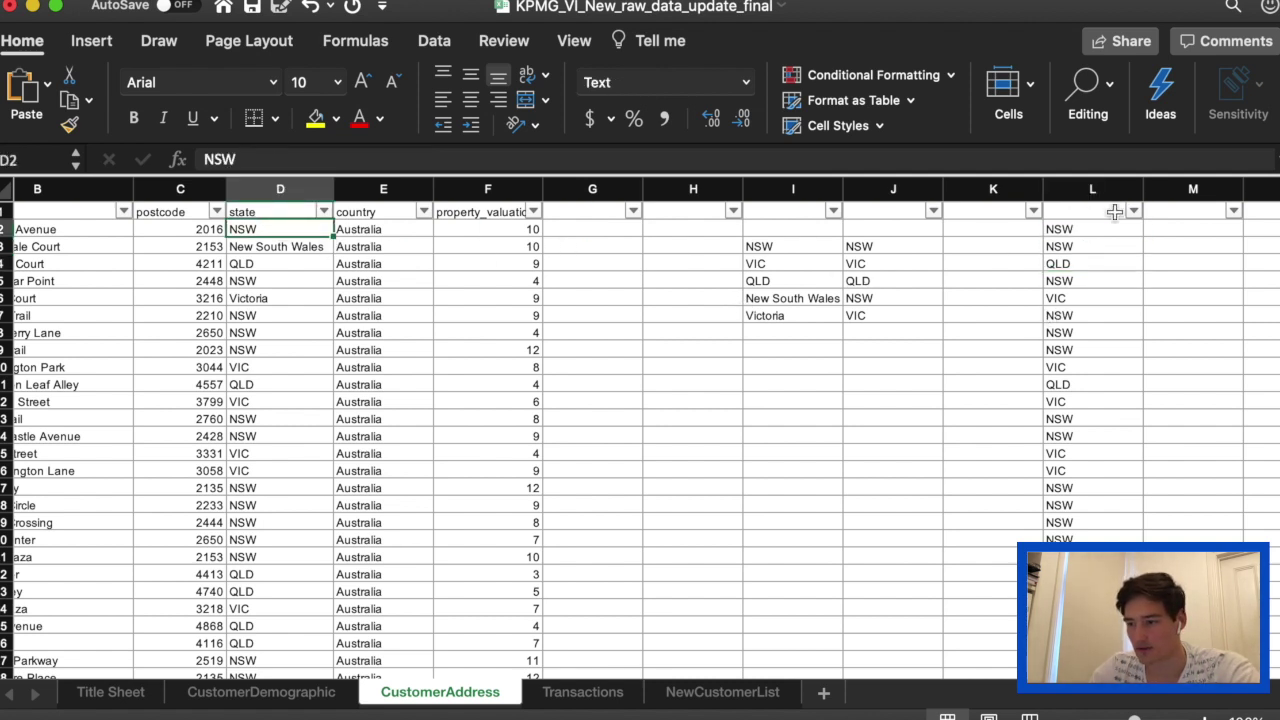
click(1096, 229)
click(306, 247)
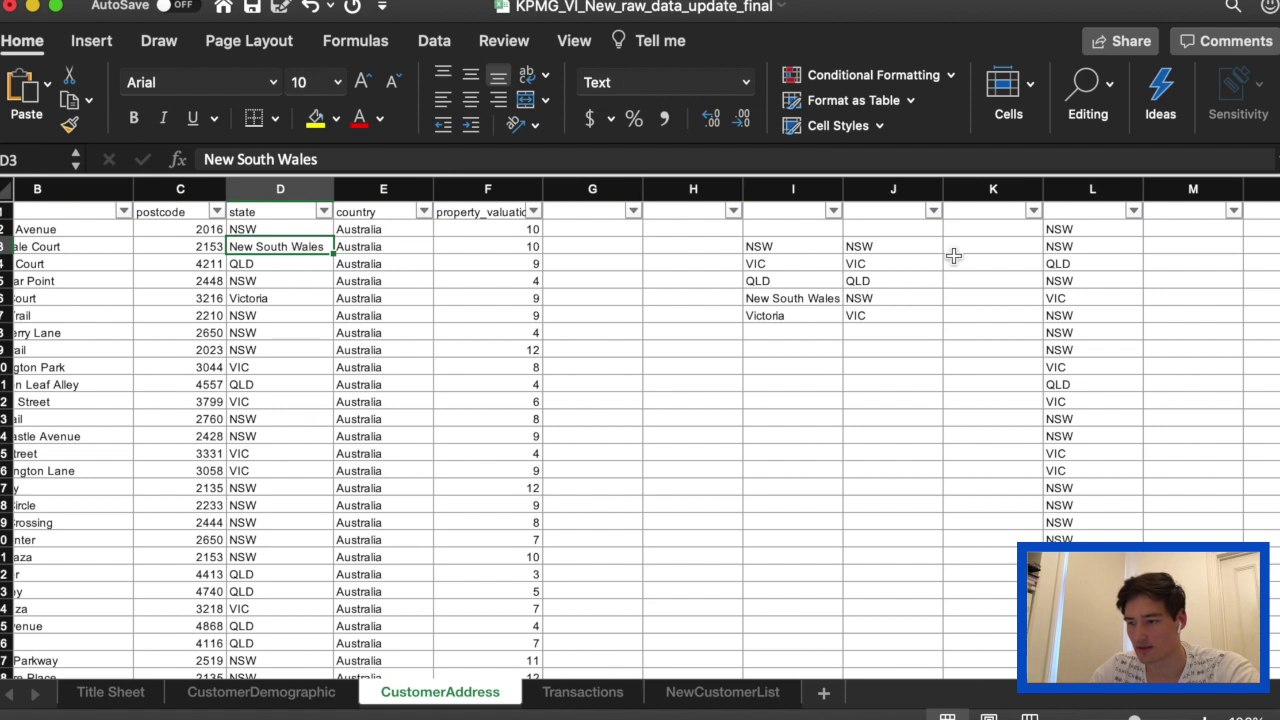
click(1062, 245)
click(270, 298)
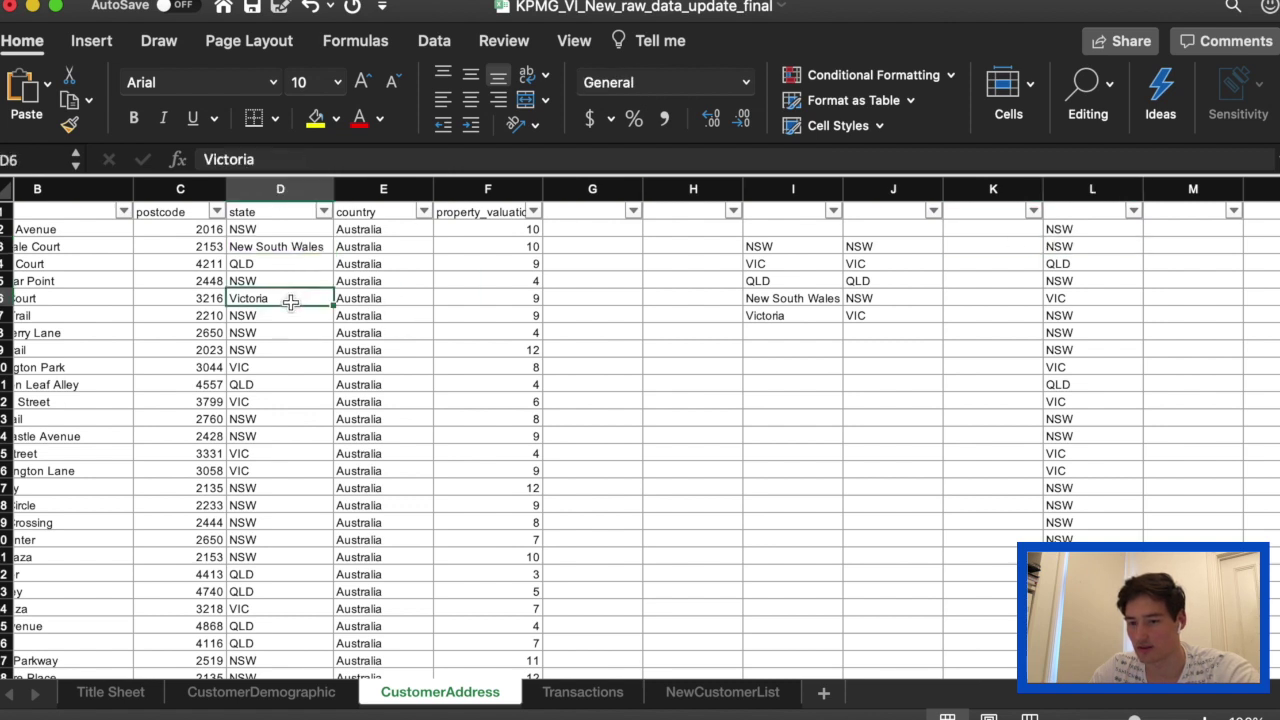
click(1083, 296)
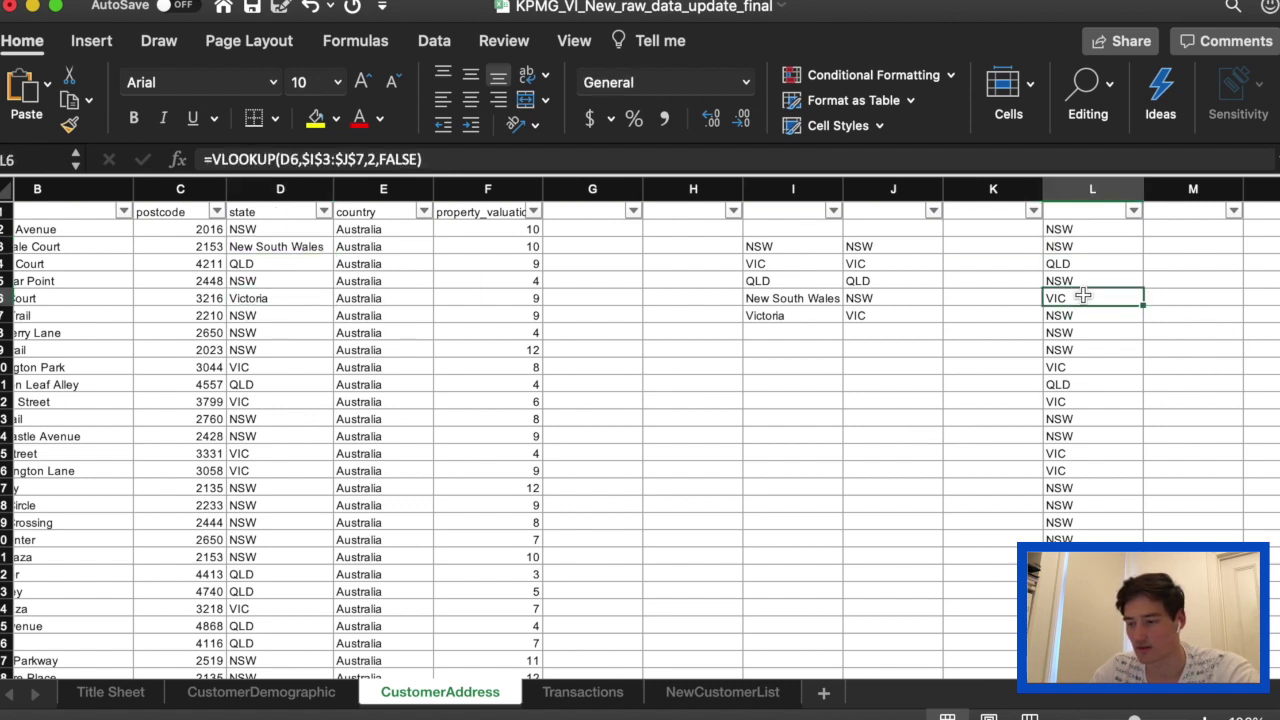
scroll(1020, 320, left, 3)
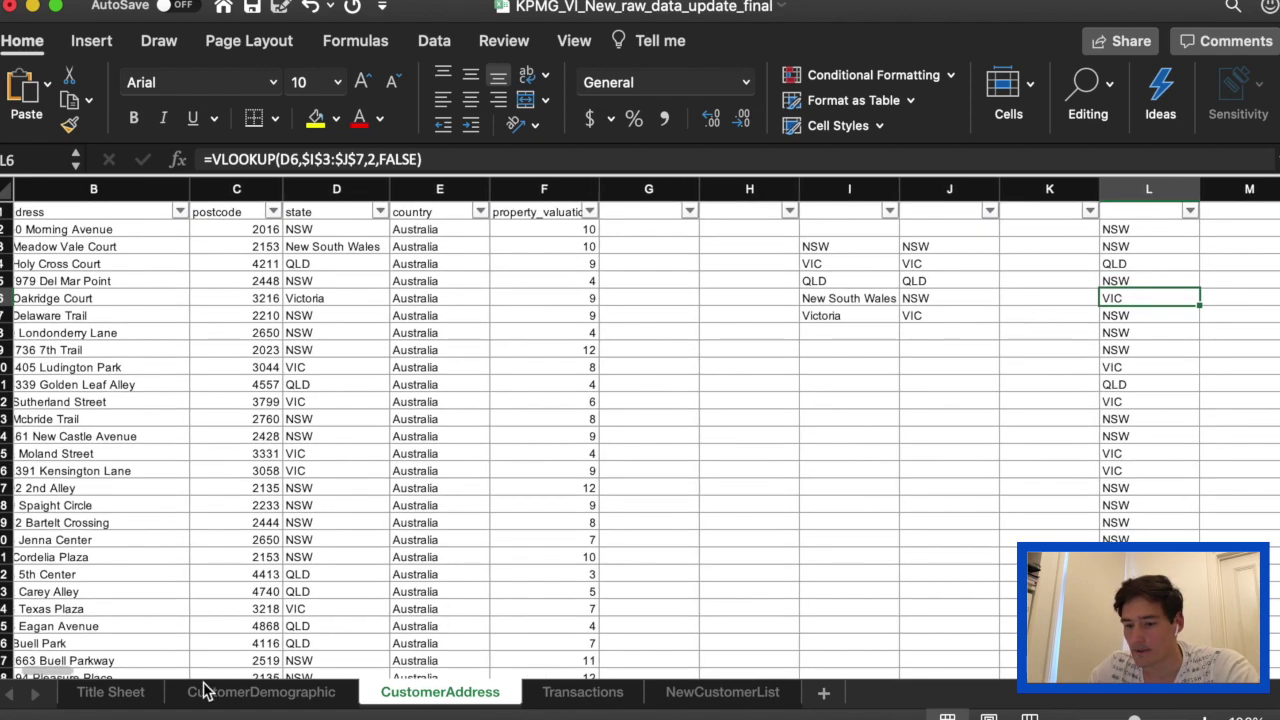
click(110, 692)
Step: Scroll down the Title Sheet to read the KPMG Virtual Internship module tasks
scroll(441, 563, down, 1)
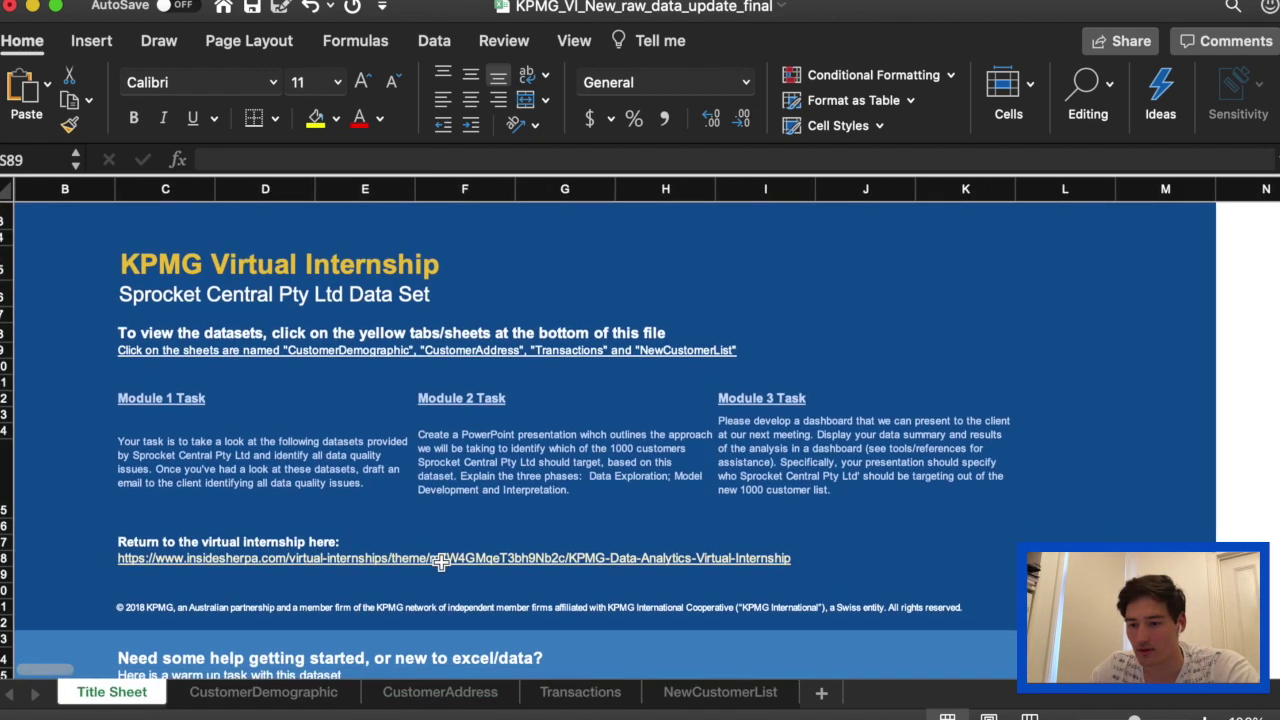